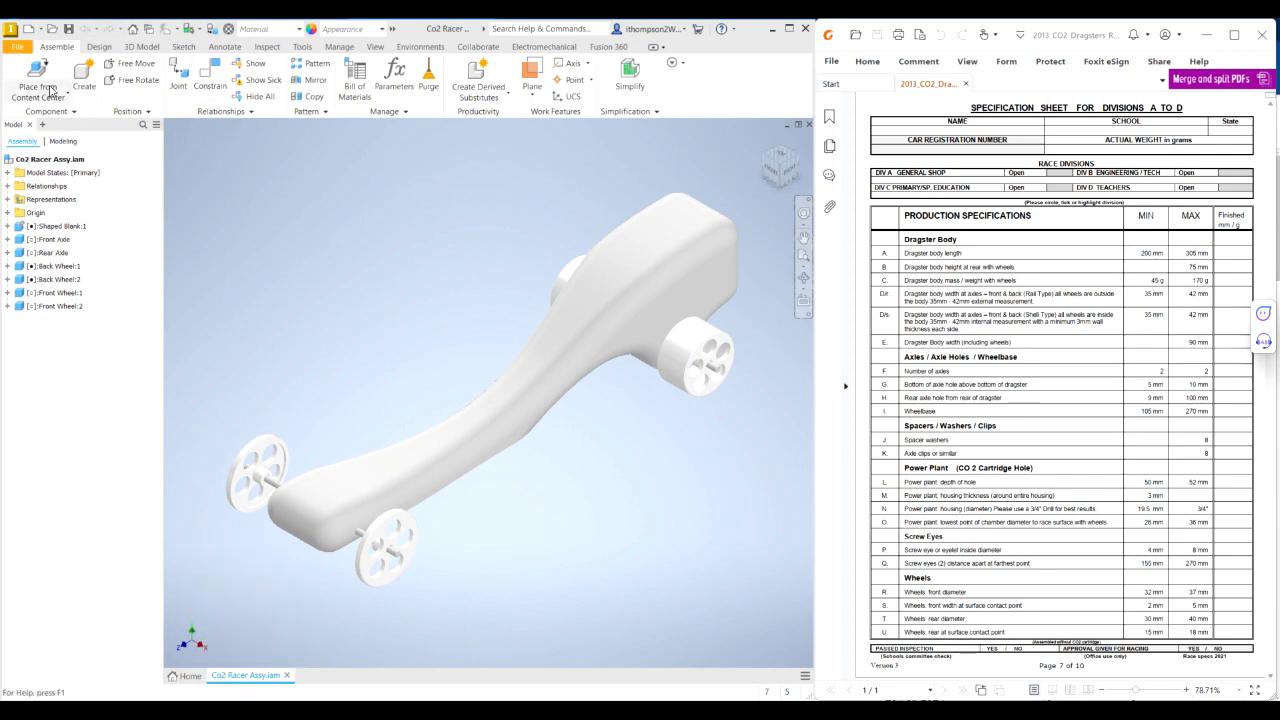
Step: Create a new drawing from the metric ISO.idw template
left_click(19, 49)
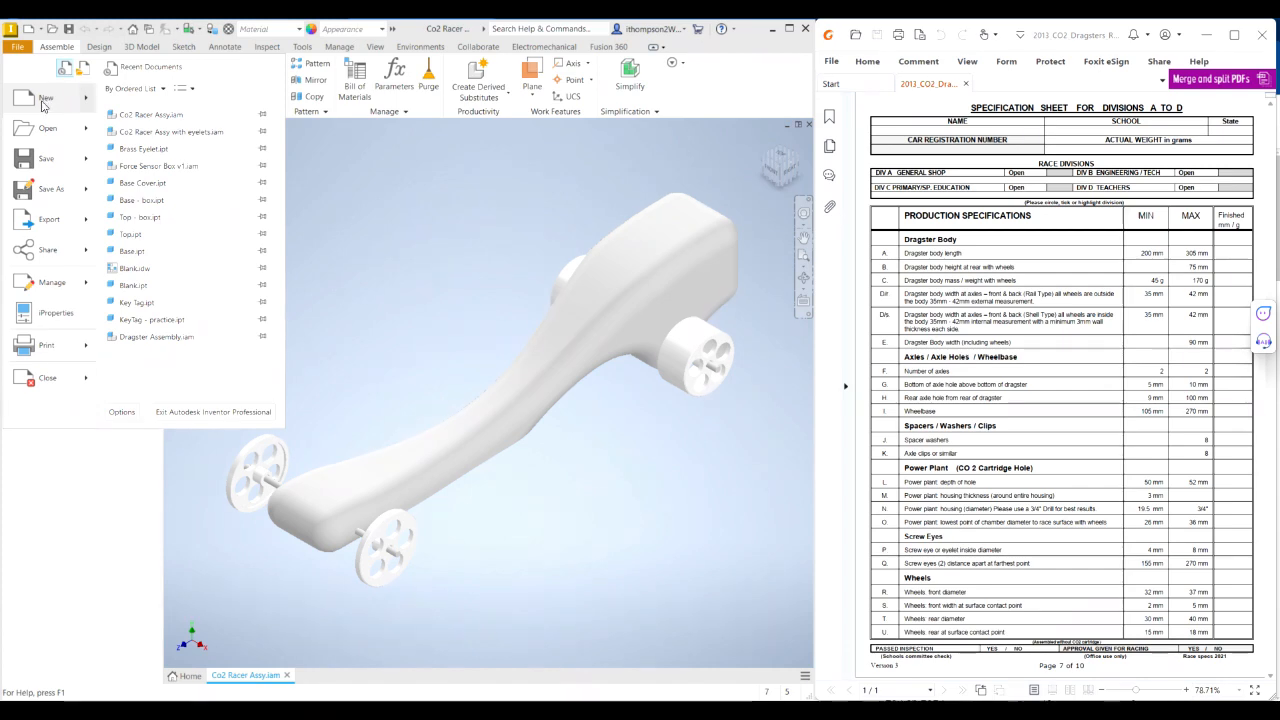
mouse_move(44, 104)
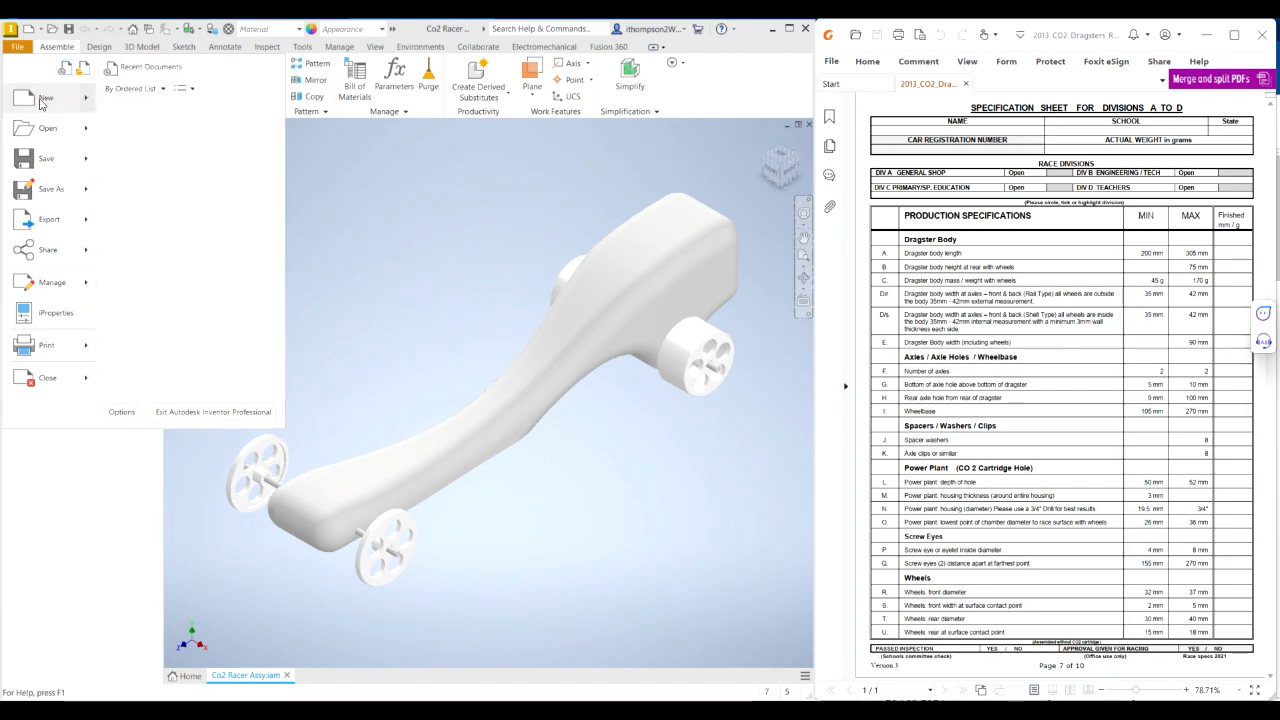
left_click(43, 104)
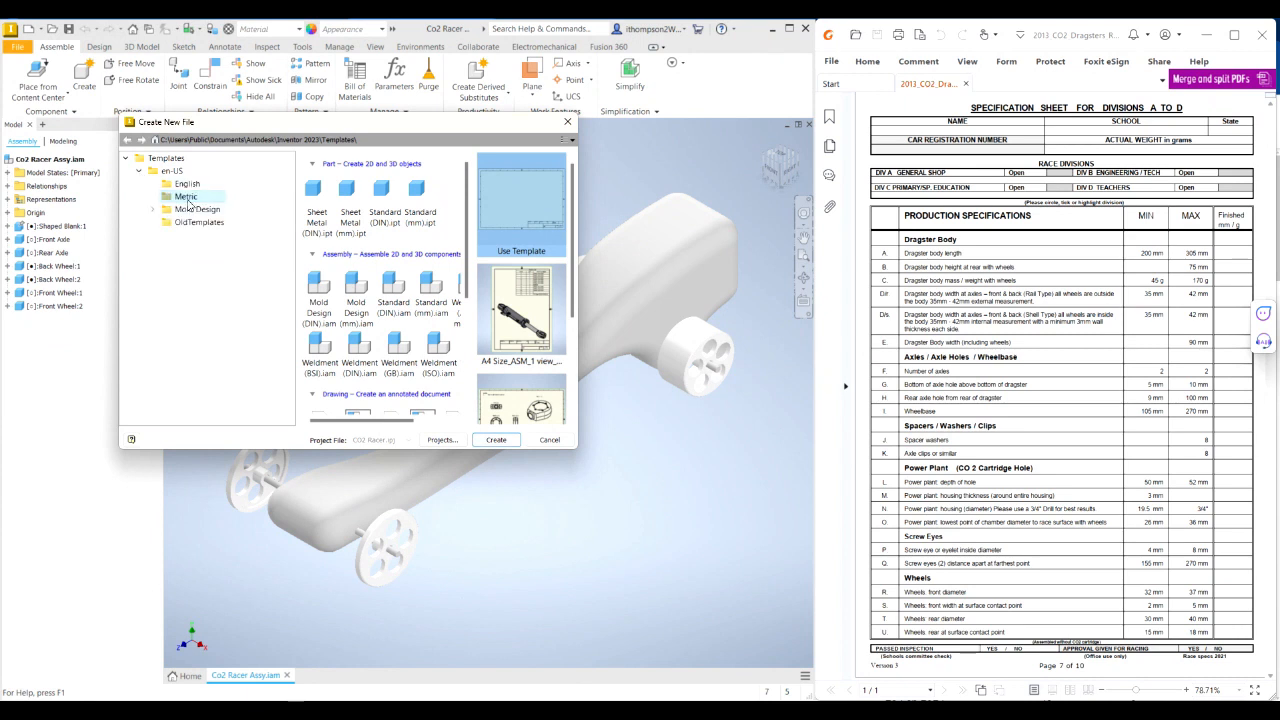
scroll(370, 292, "down", 4)
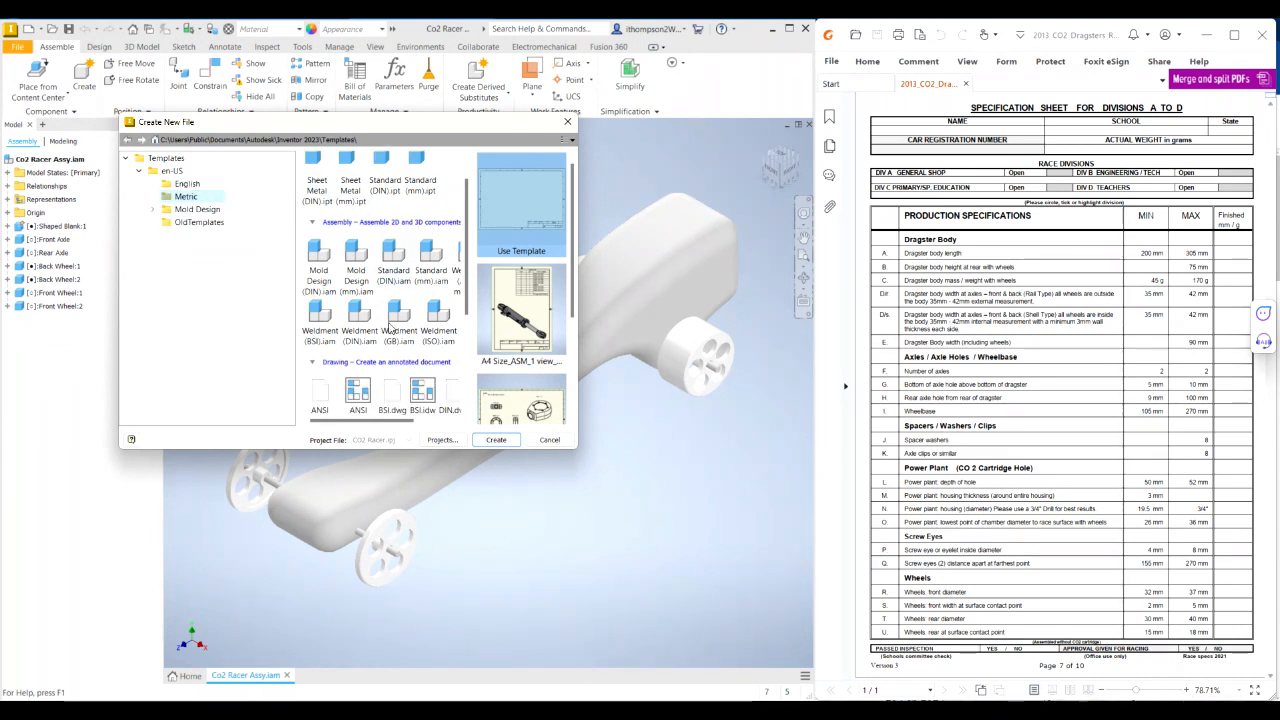
scroll(370, 292, "down", 1)
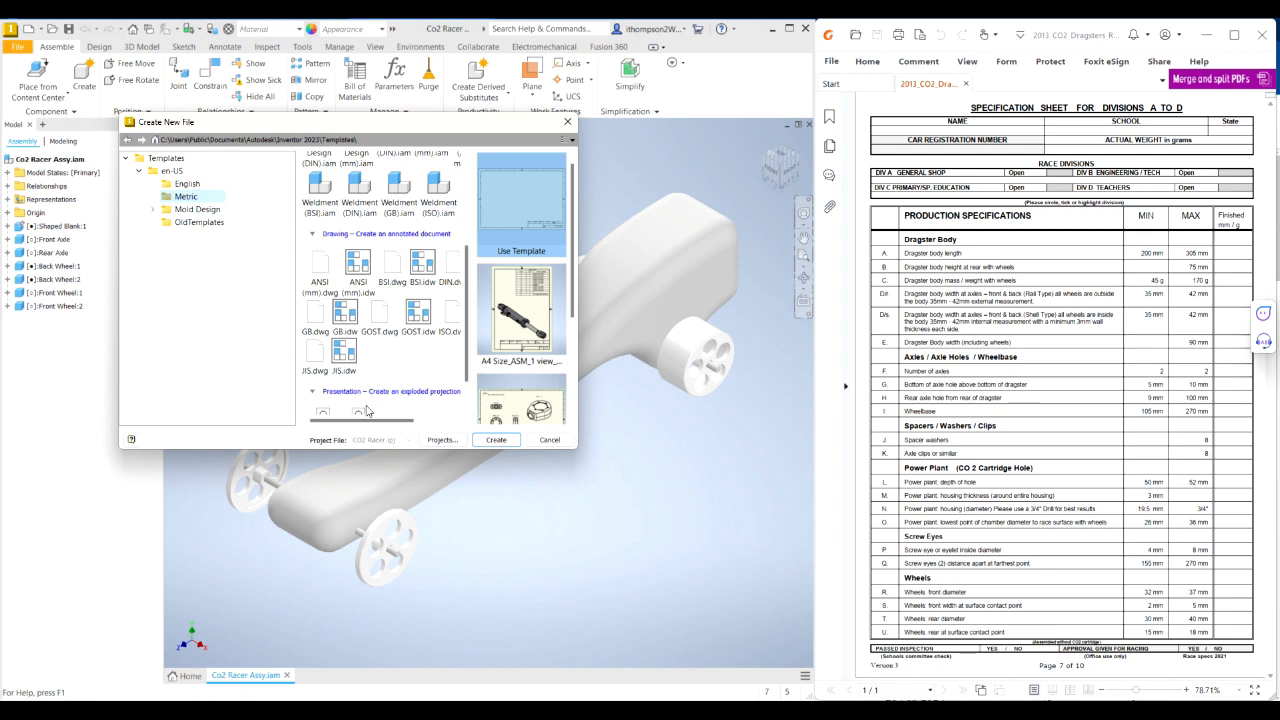
left_click_drag(381, 424, 416, 428)
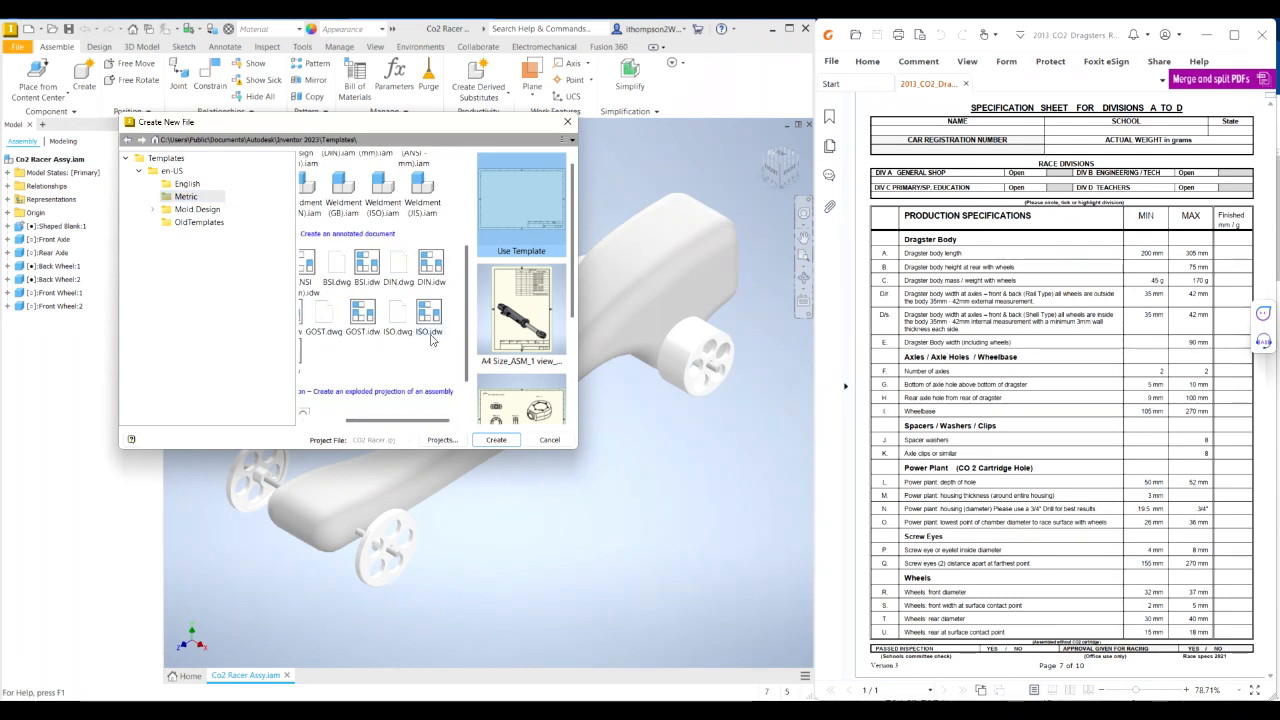
left_click(428, 318)
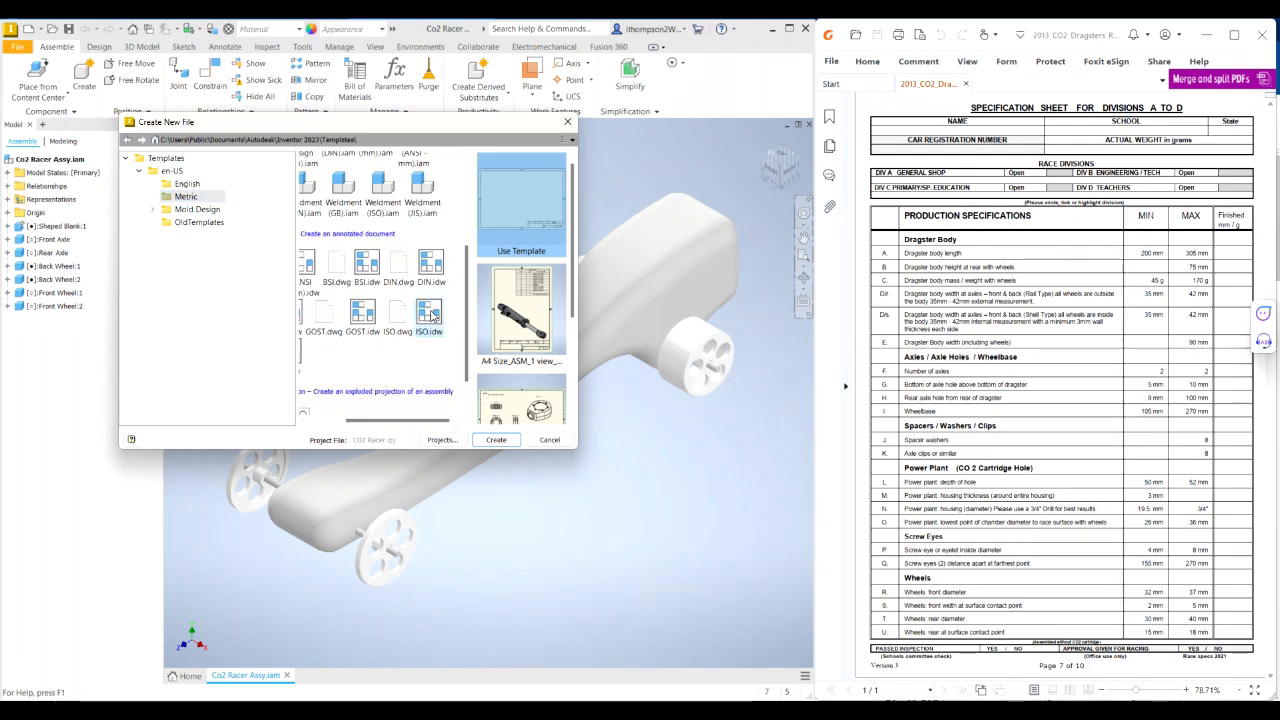
left_click(496, 440)
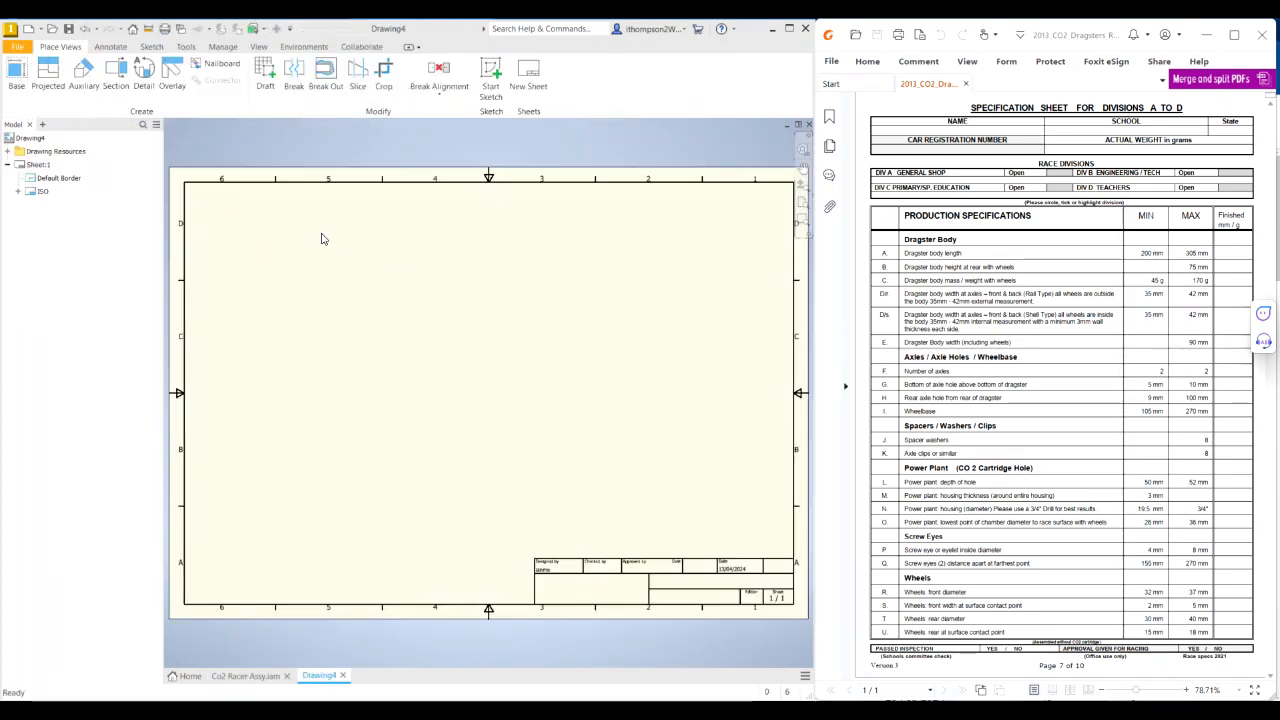
Step: Check the size and orientation of the drawing sheet in its sheet settings
right_click(24, 168)
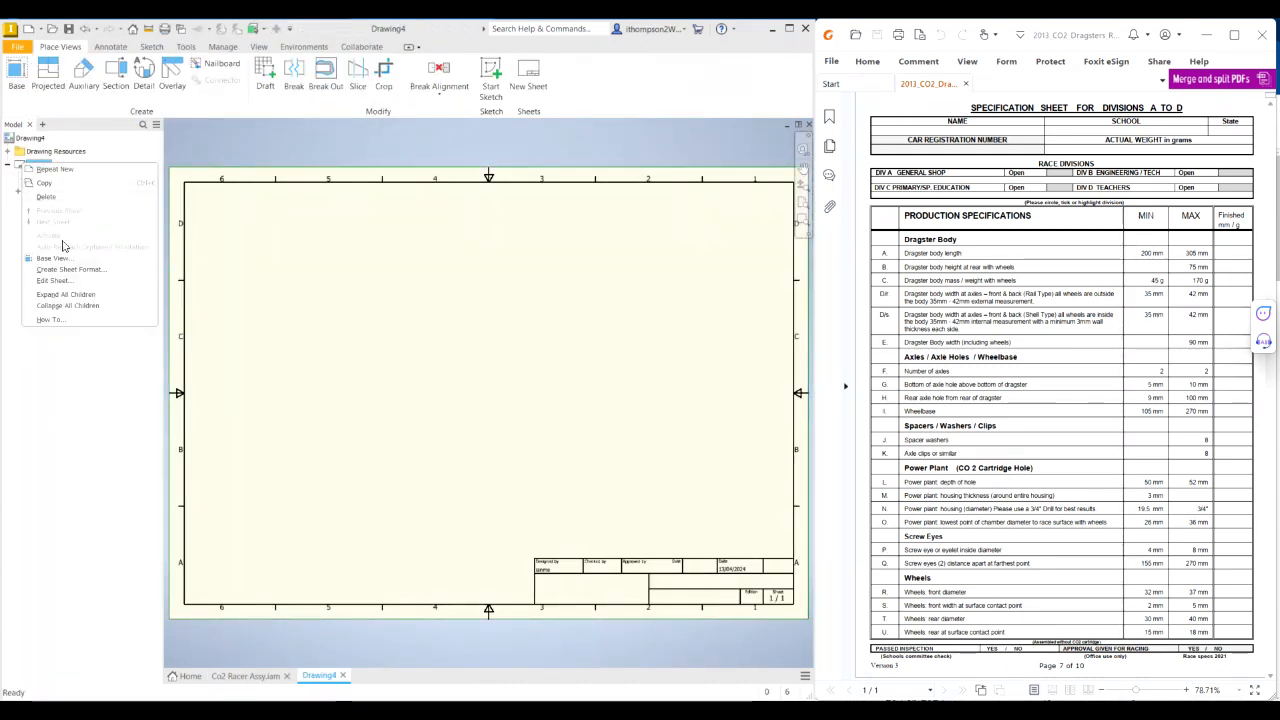
left_click(60, 281)
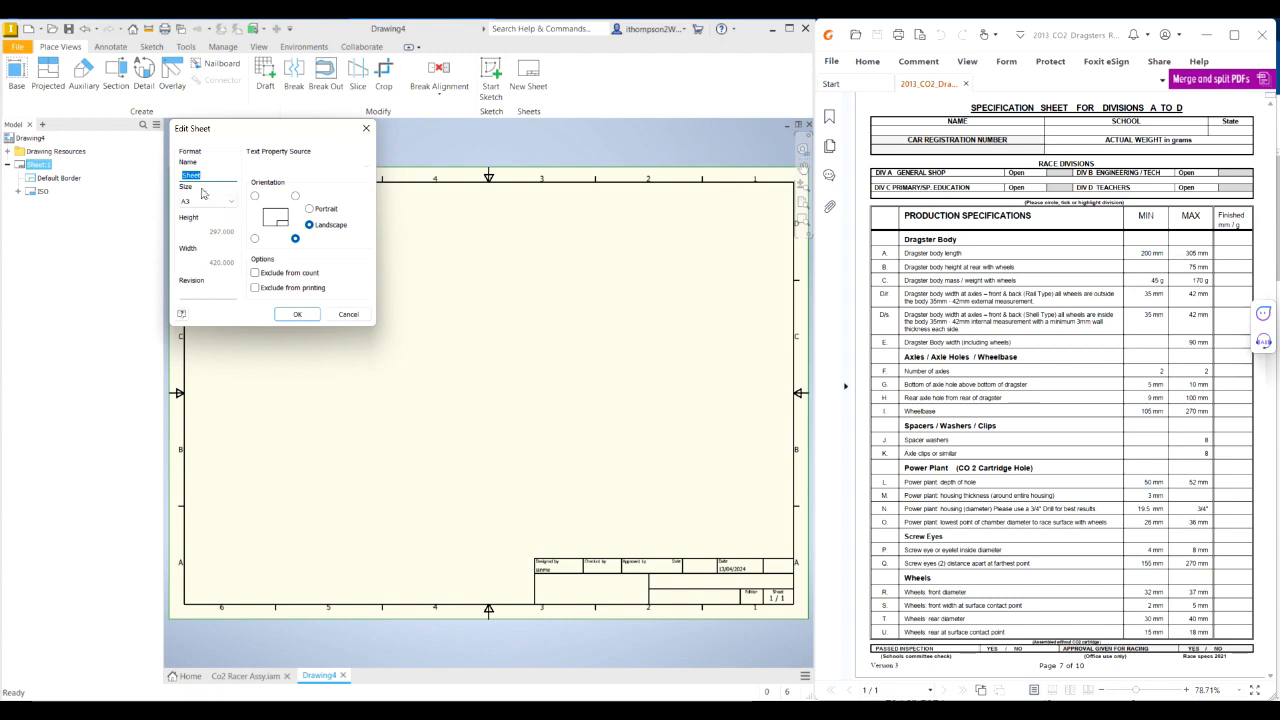
left_click(298, 315)
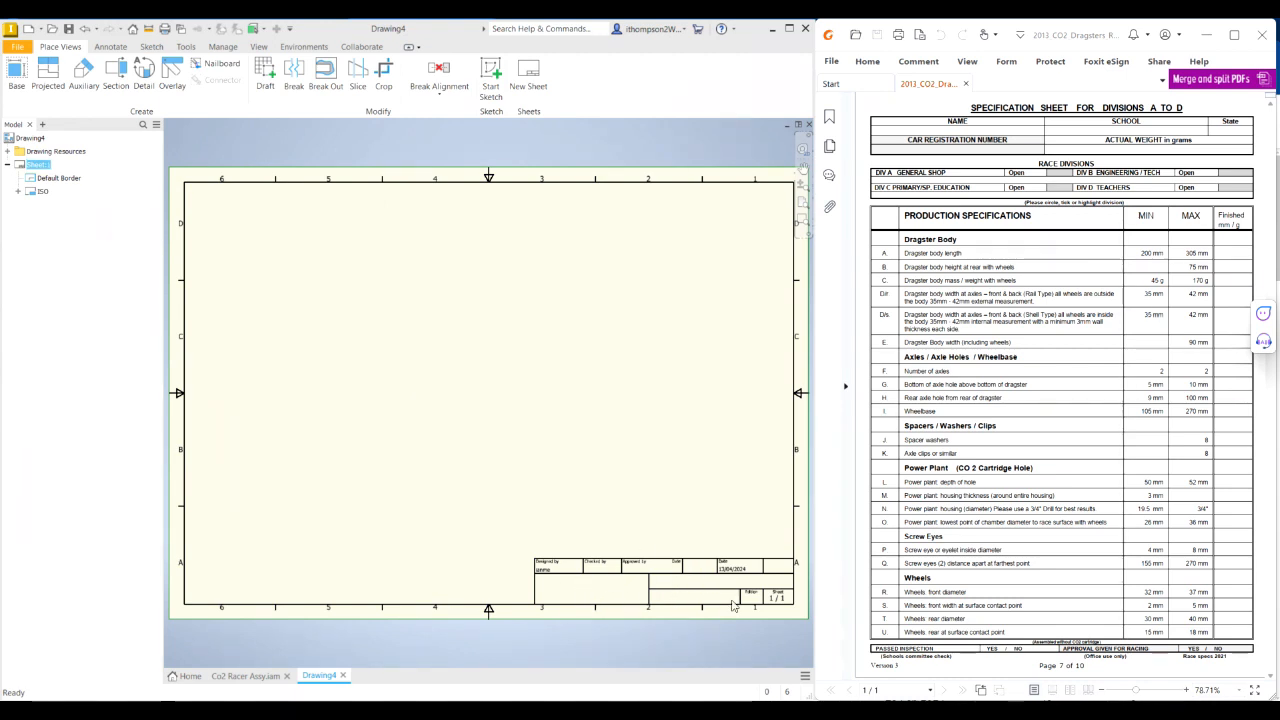
Step: Set the title in the drawing's iProperties to CO2 Dragster
right_click(30, 143)
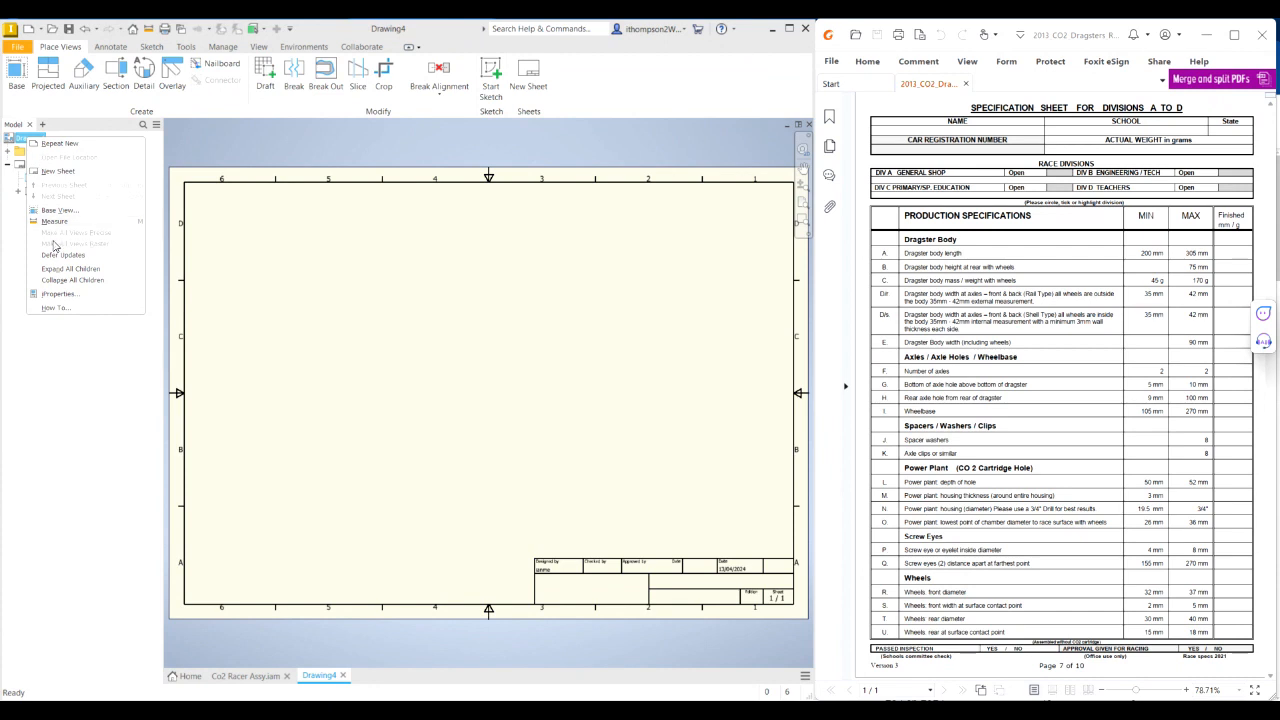
left_click(59, 294)
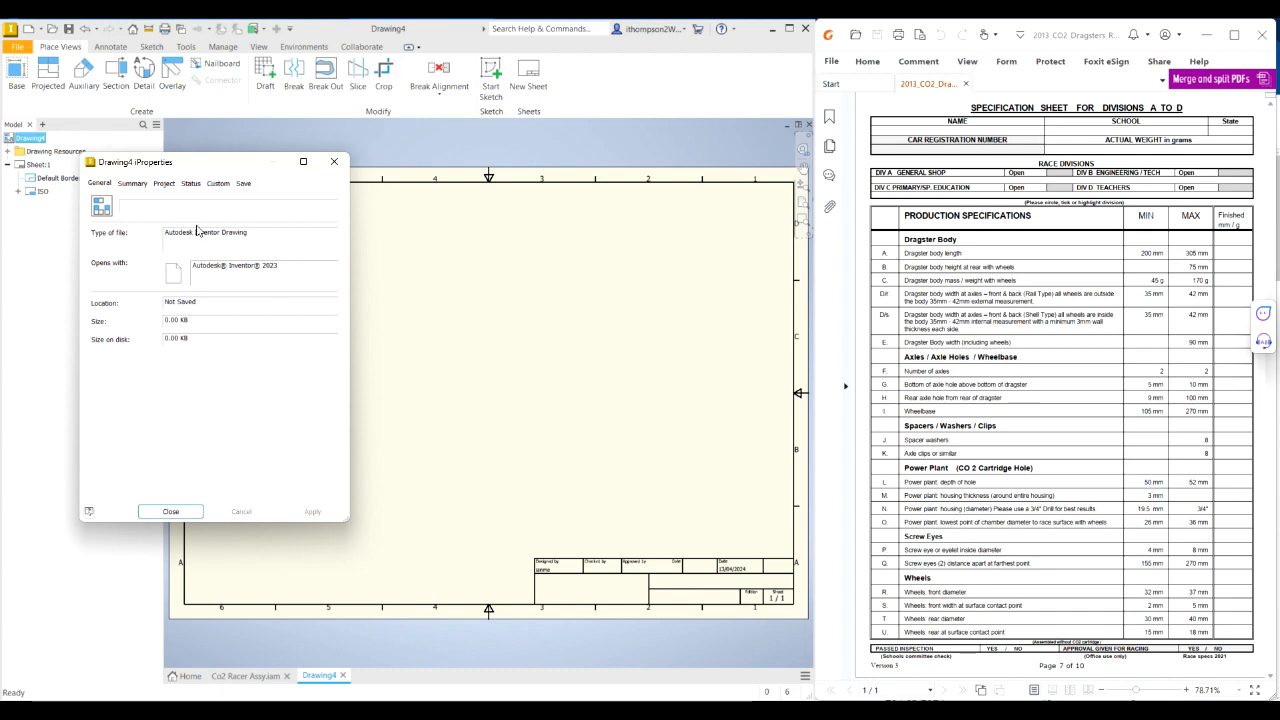
left_click(132, 184)
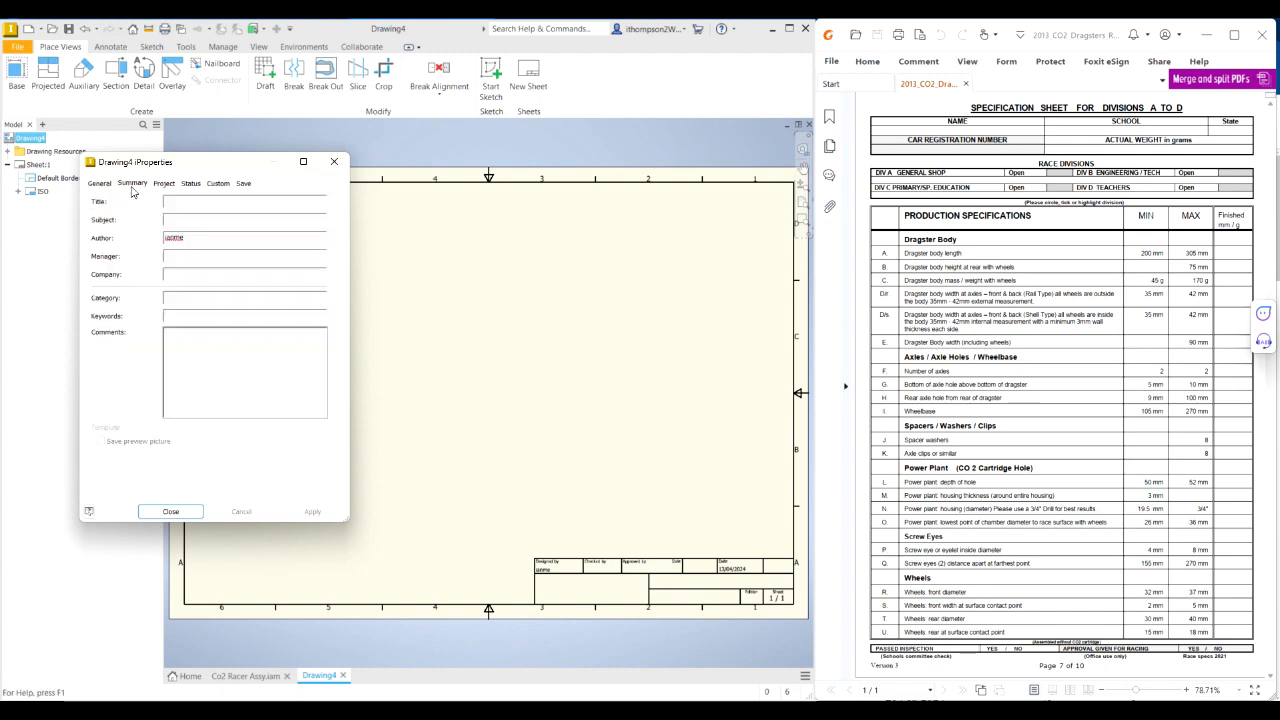
left_click(190, 202)
type("CO2 Dragster")
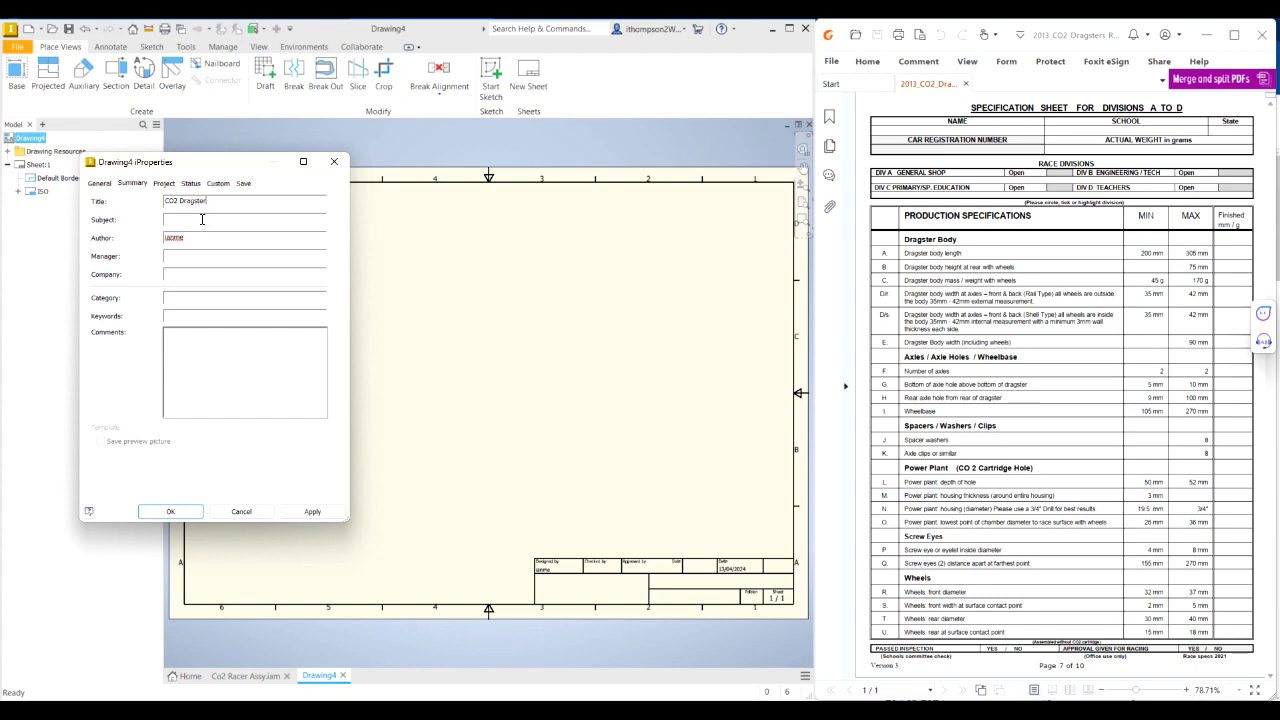
Step: Enter the author's name and the company Faith Lutheran College in the iProperties, and apply them to the title block
left_click(204, 219)
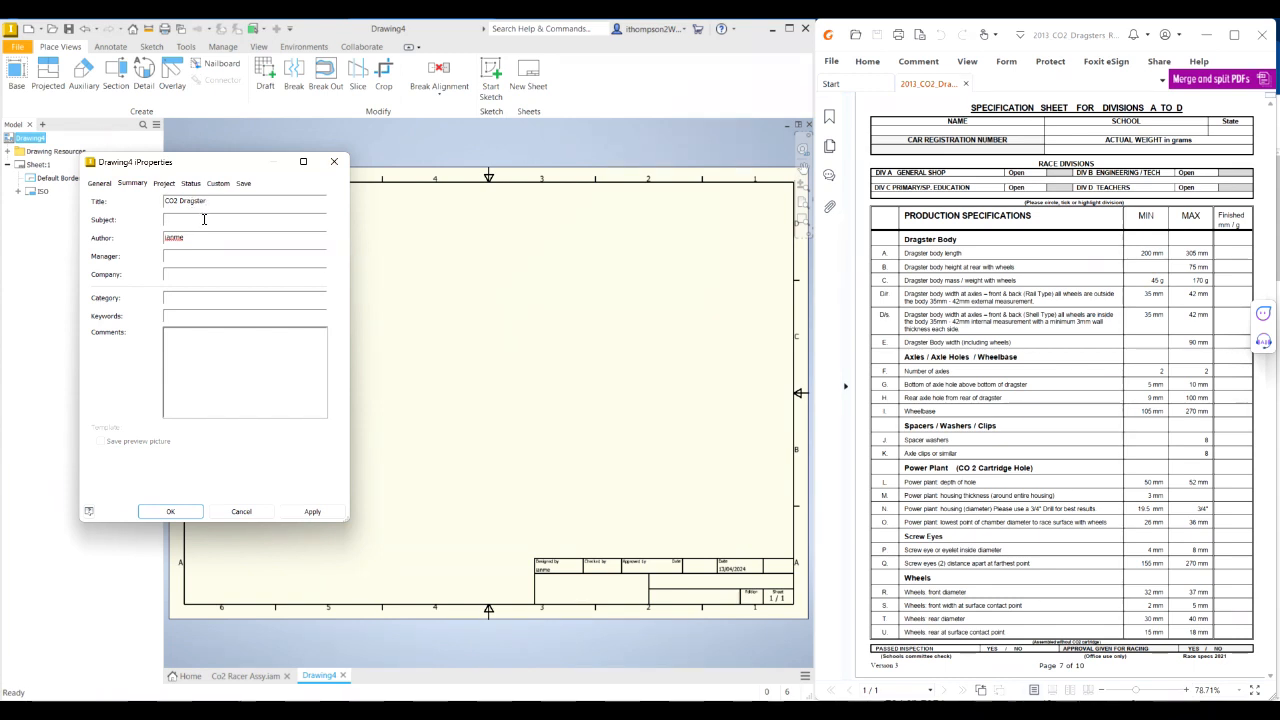
type("Mr Thompson")
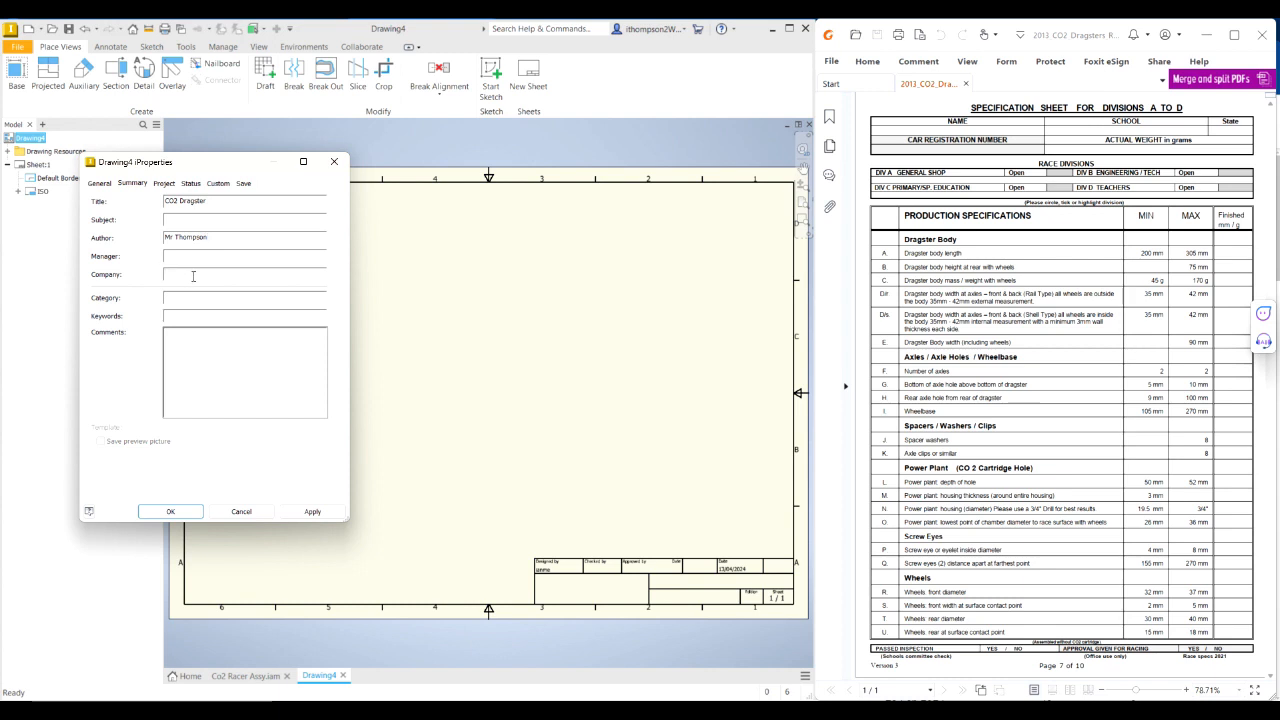
type("Faith Lut")
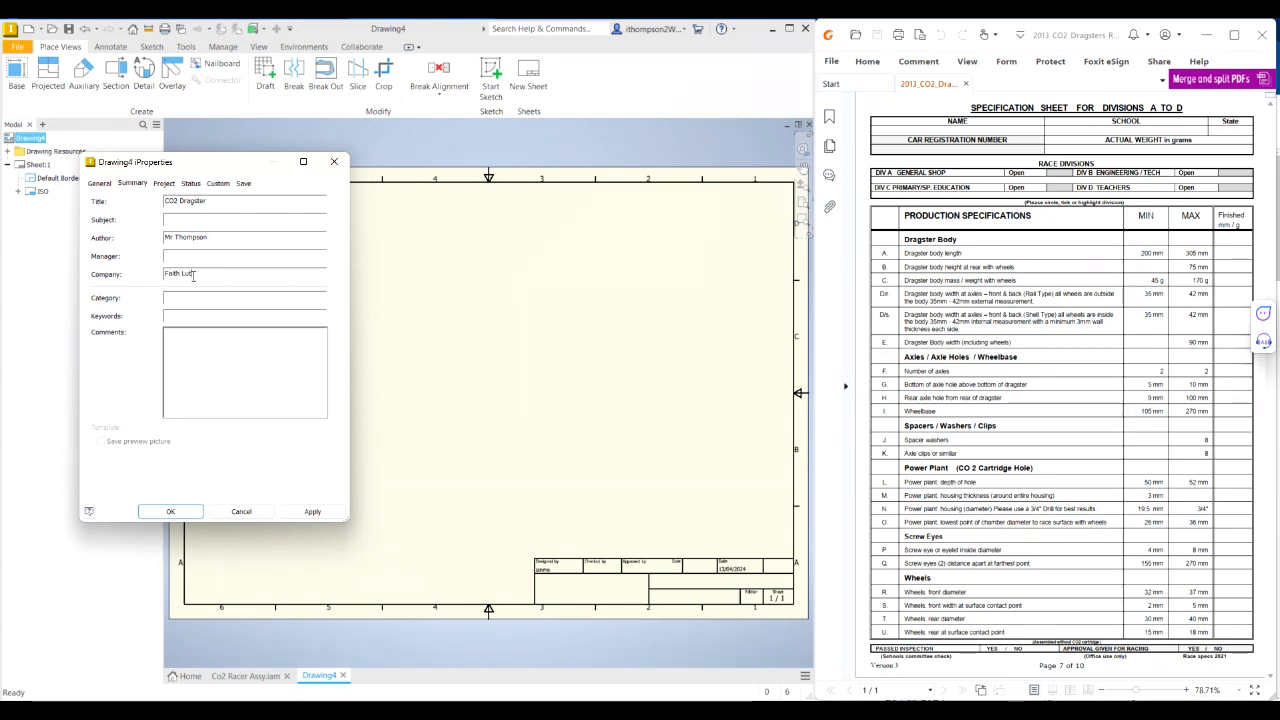
type("heran College")
left_click(303, 513)
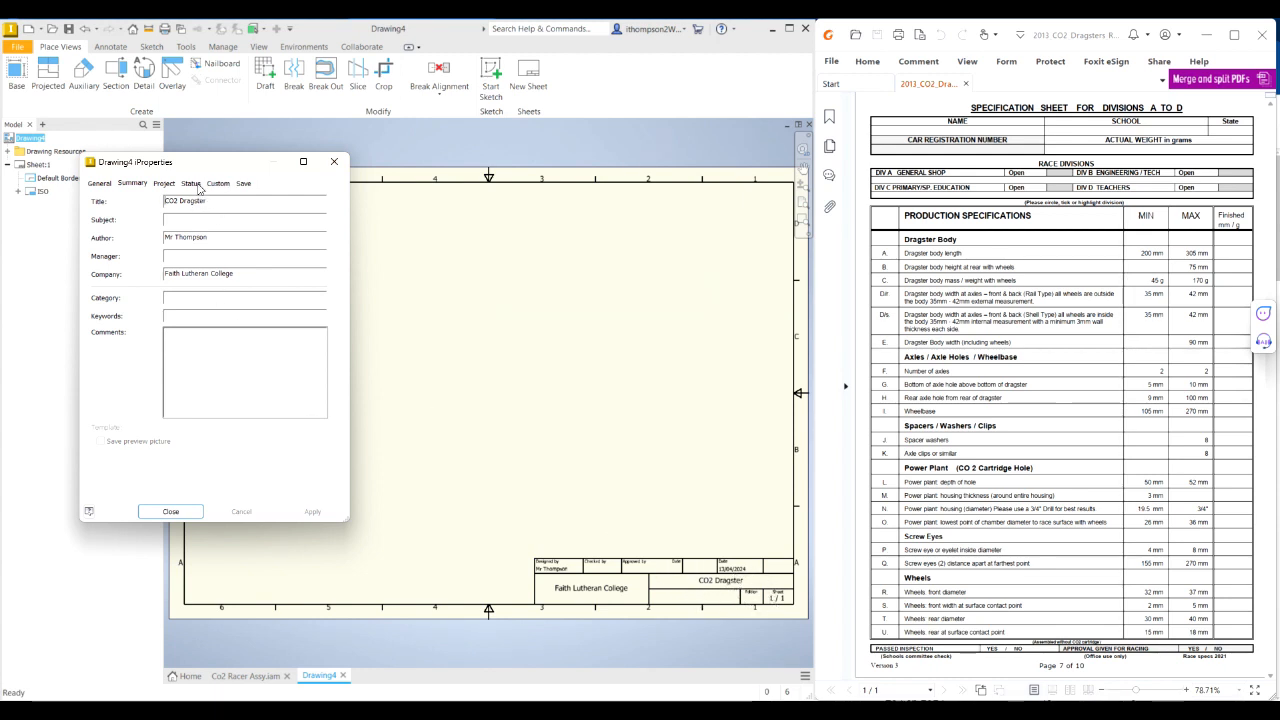
left_click(164, 184)
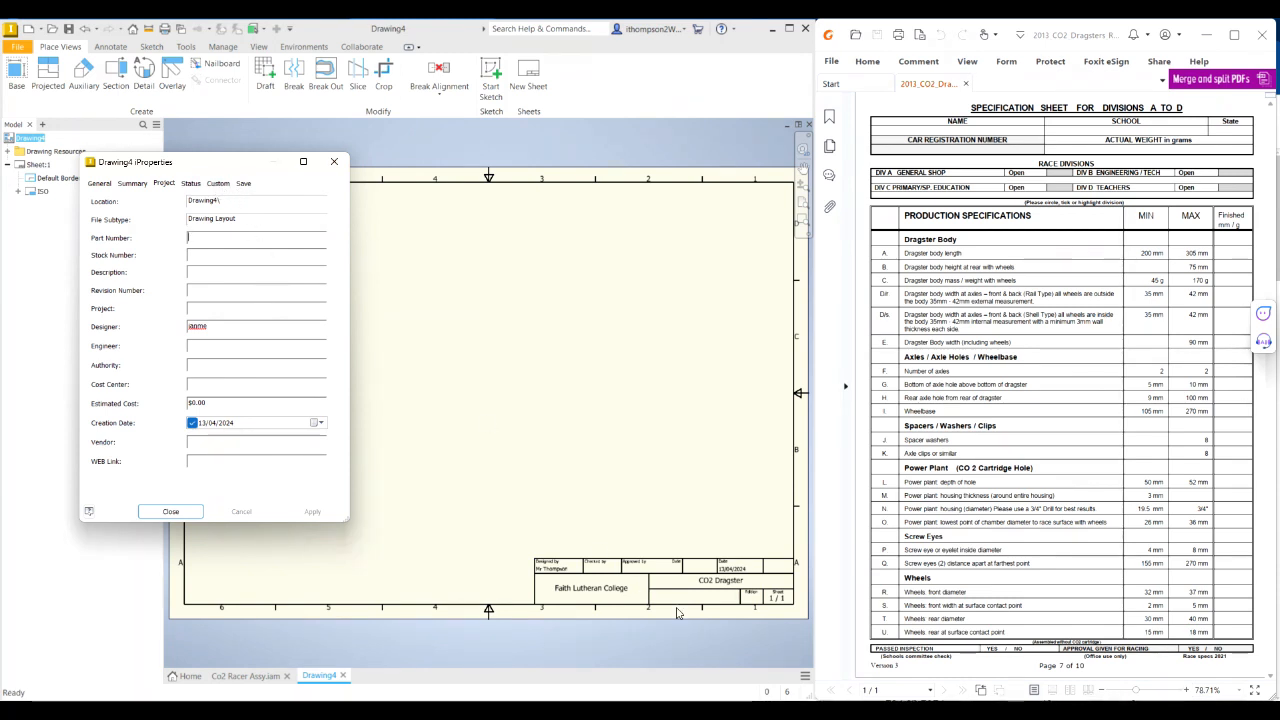
left_click(170, 512)
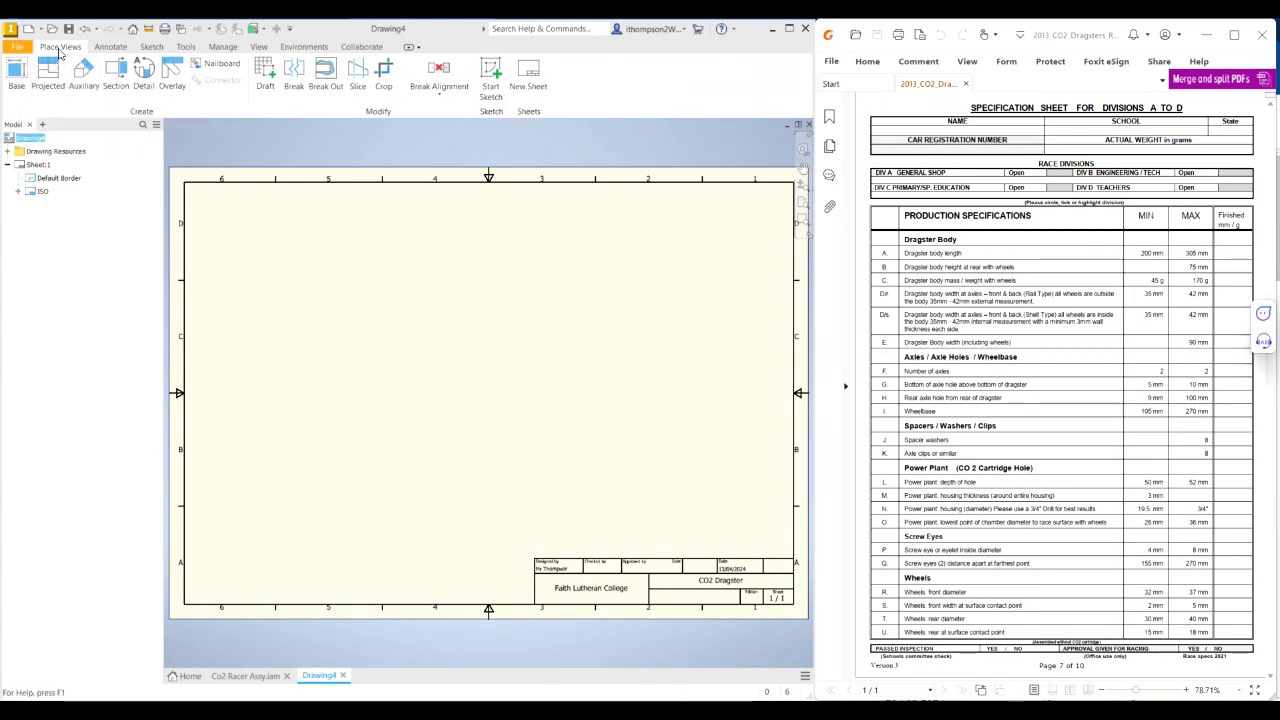
Step: Start a base view of Co2 Racer Assy.iam and orient it to show the car's left side
left_click(15, 74)
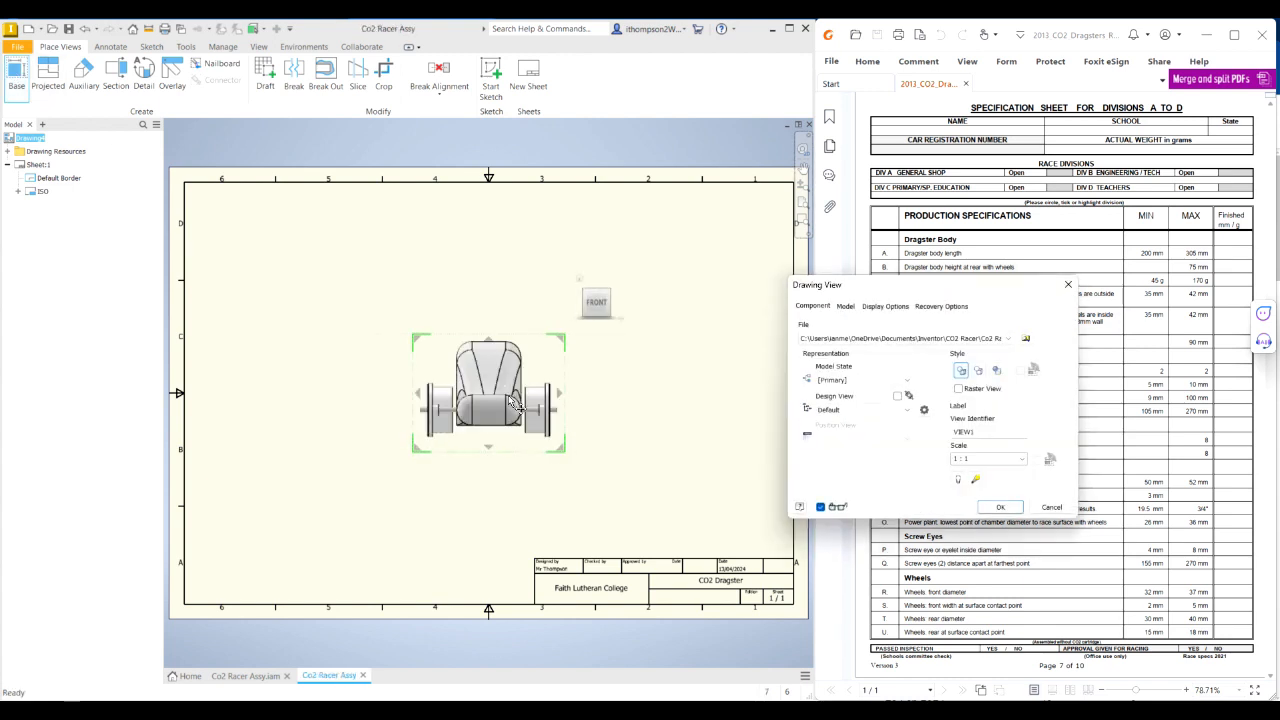
left_click(910, 342)
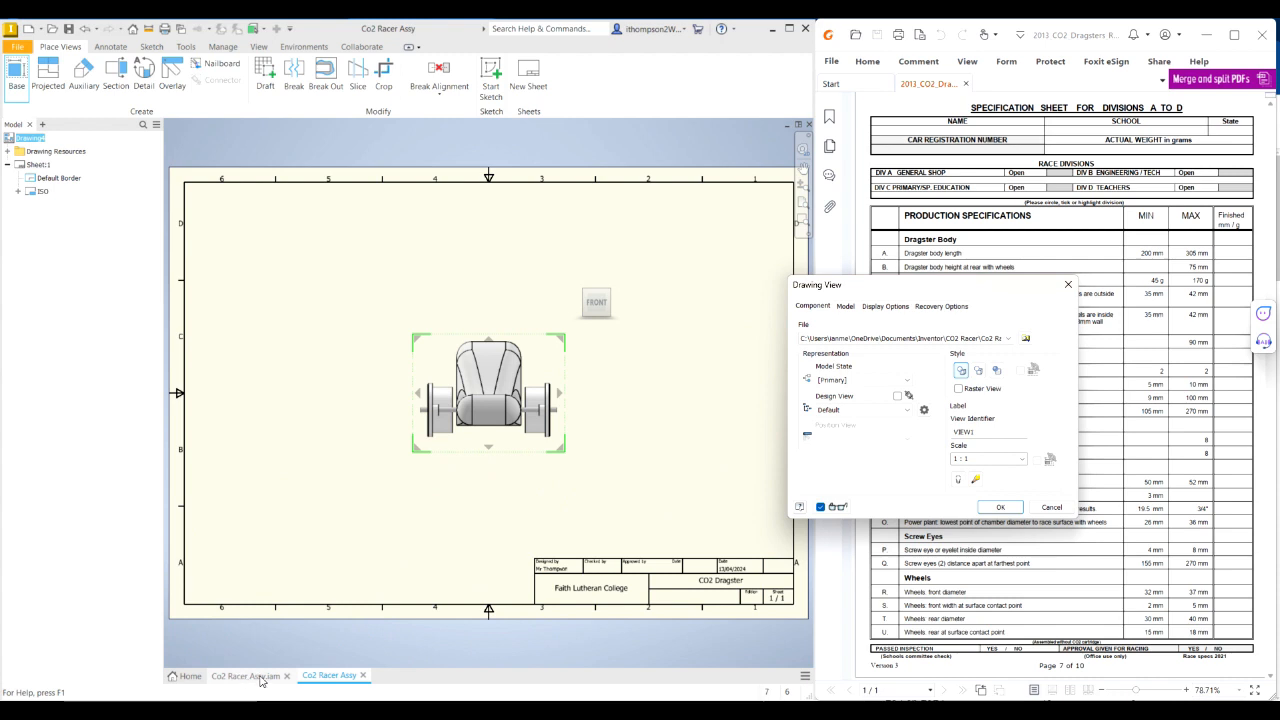
mouse_move(256, 683)
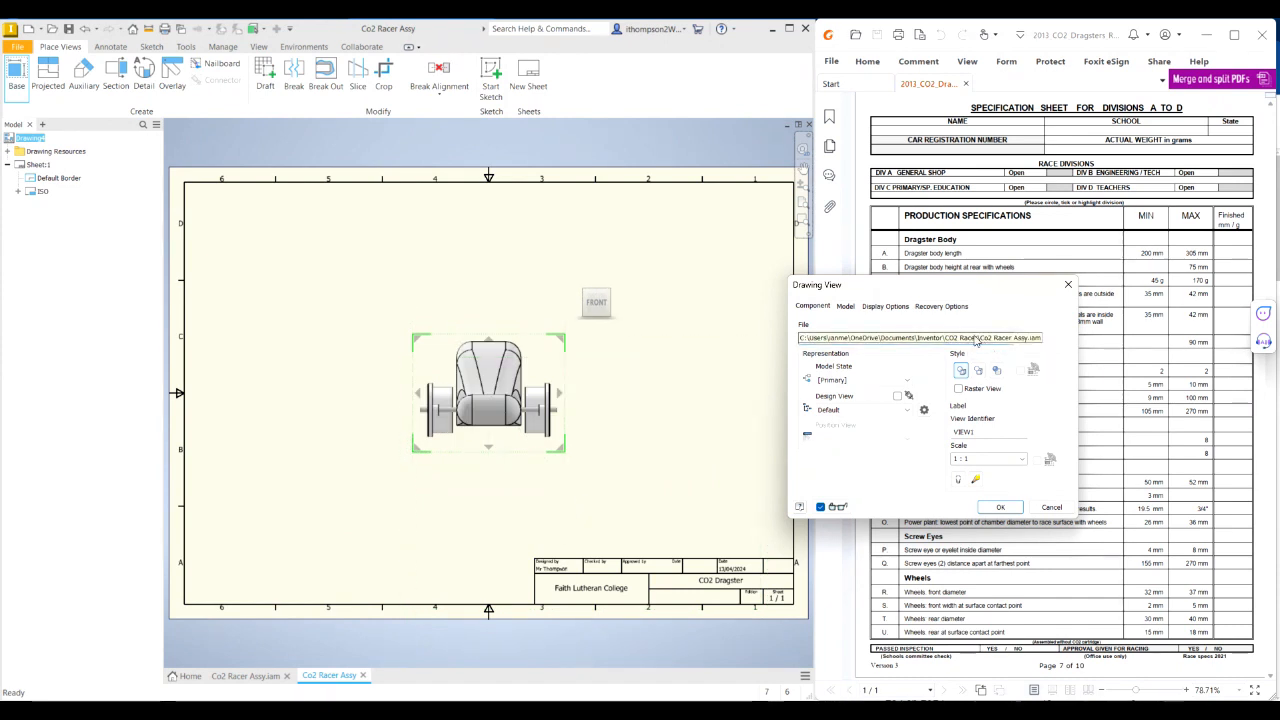
mouse_move(617, 312)
left_click(616, 304)
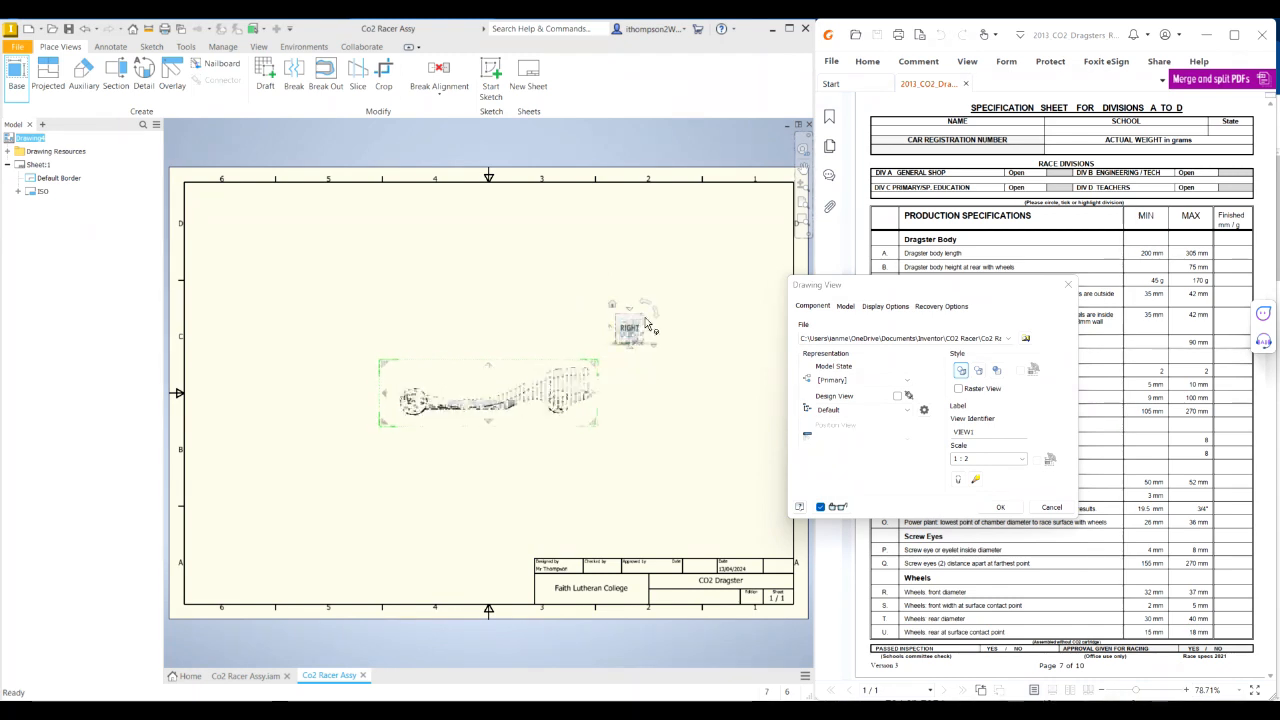
left_click(651, 329)
left_click(651, 329)
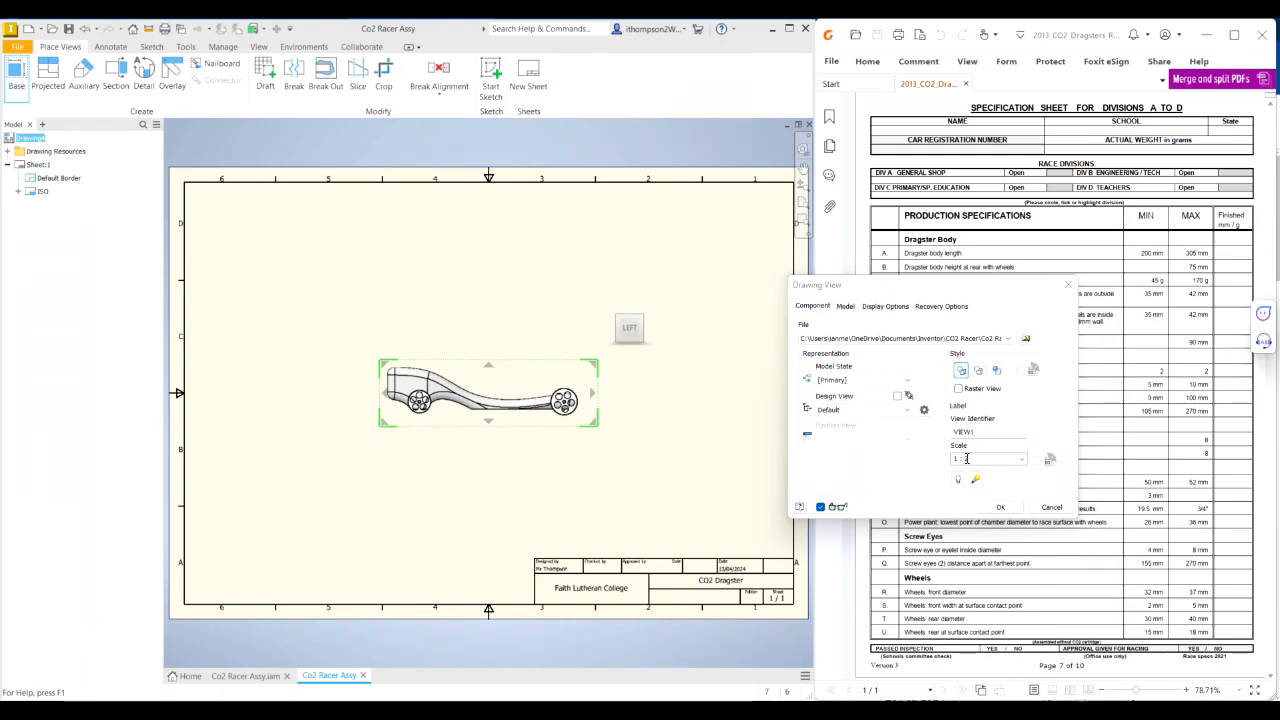
Step: Try the base view at scales of 1:4 and 1:1
left_click(1022, 459)
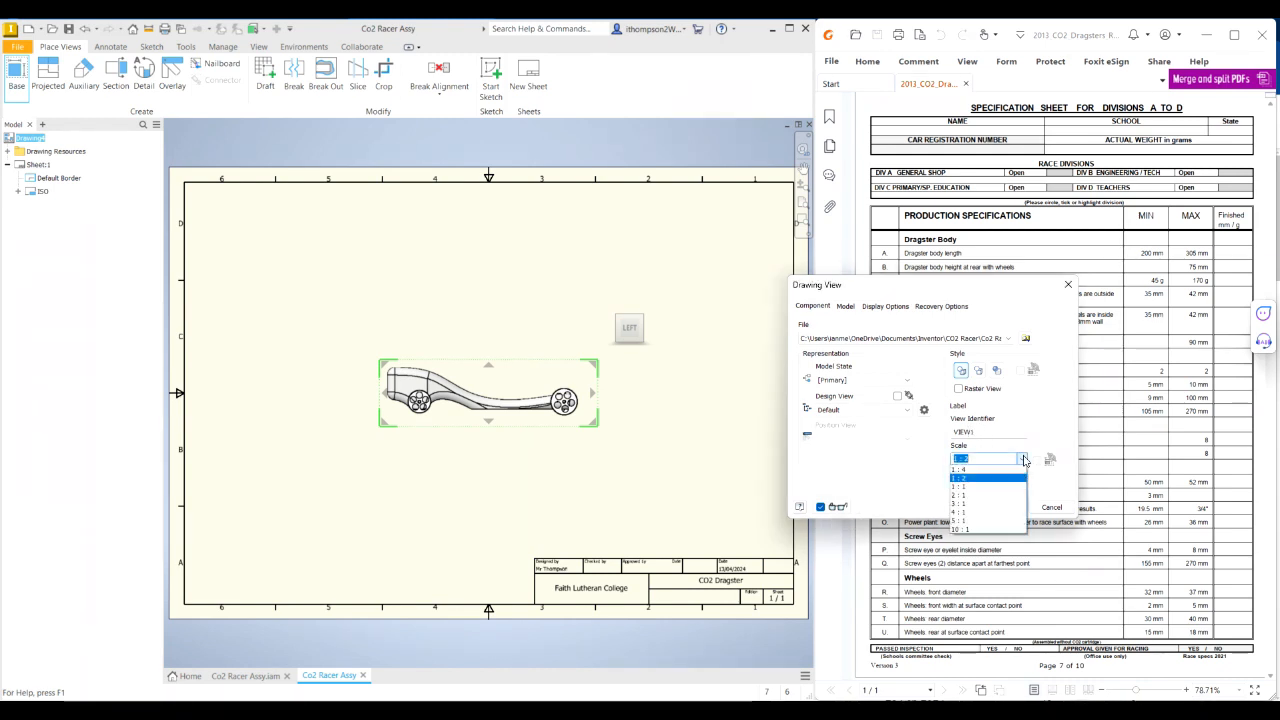
left_click(963, 469)
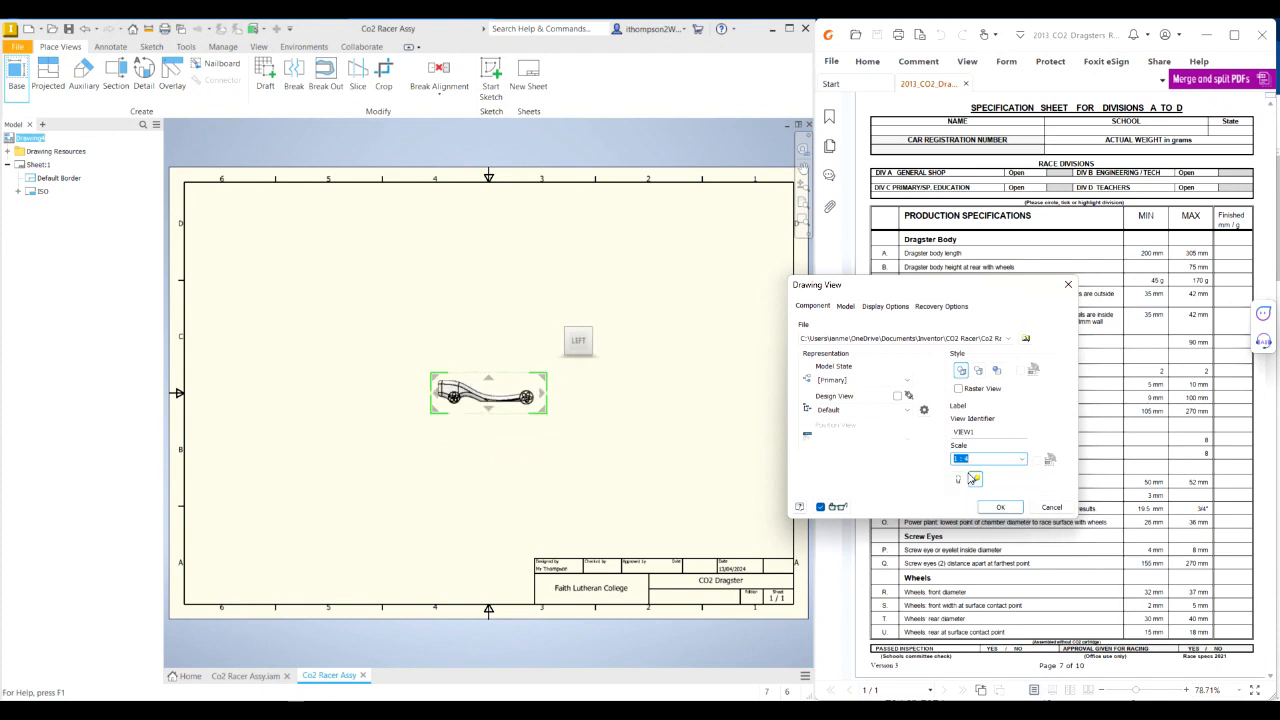
left_click(1021, 459)
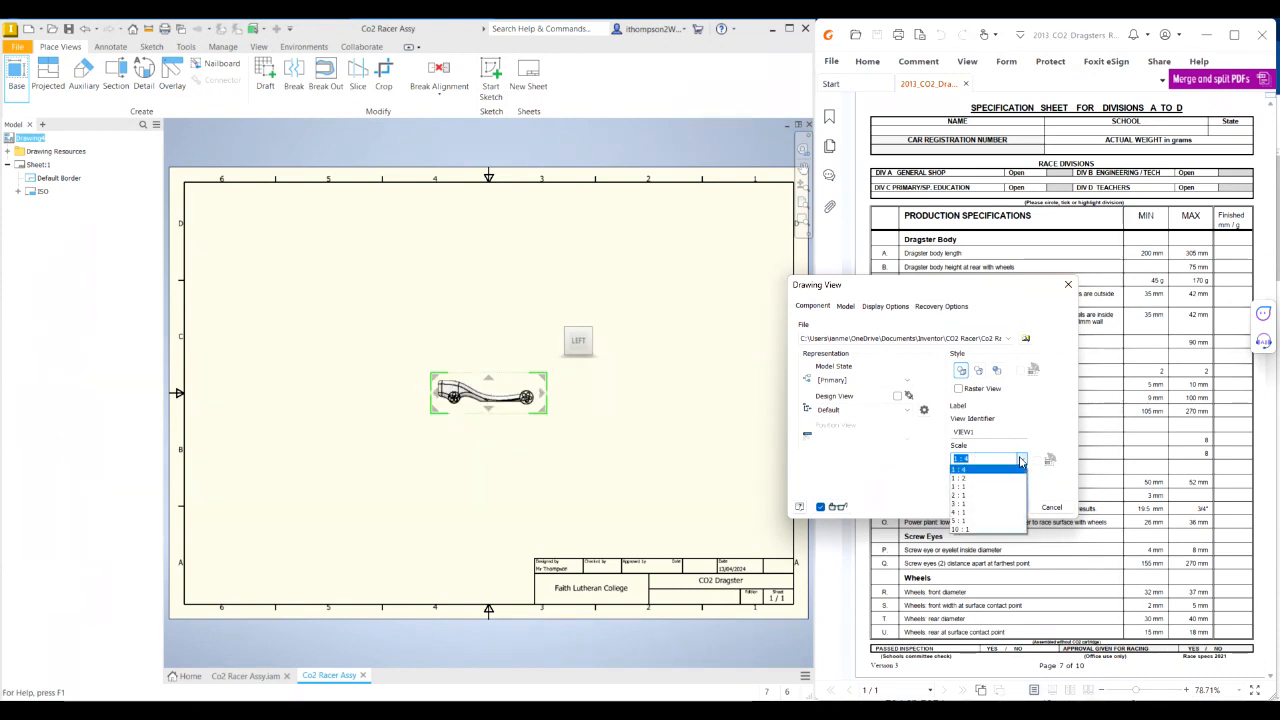
left_click(980, 487)
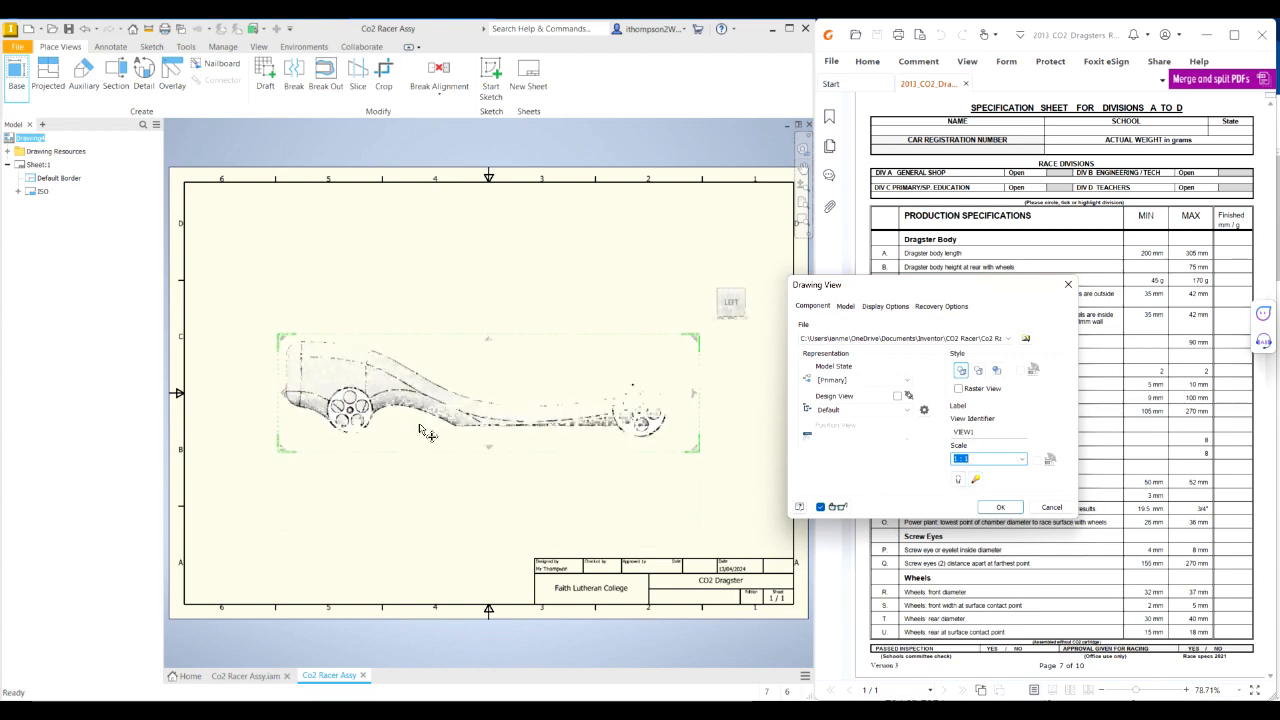
Step: Create the base view at 1:2 scale and move it to the lower-left area of the sheet
left_click(1021, 462)
left_click(960, 473)
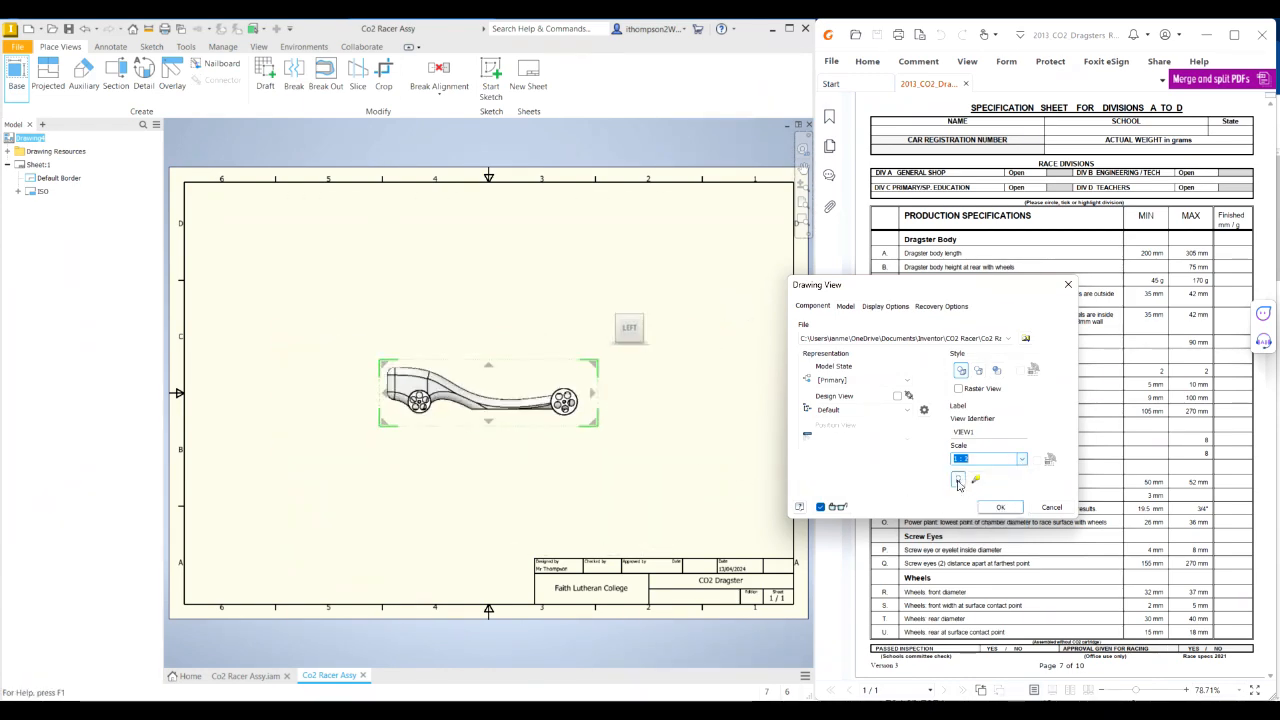
left_click(1015, 507)
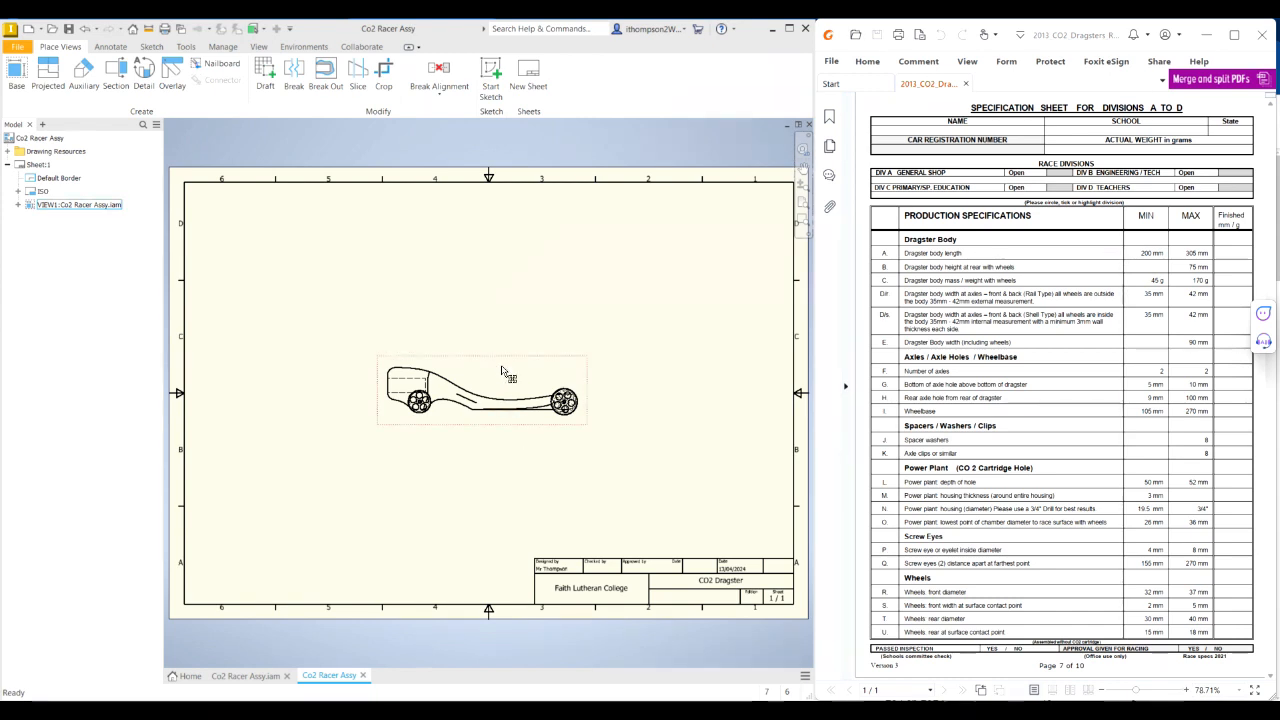
mouse_move(502, 365)
left_mouse_down()
mouse_move(461, 447)
mouse_move(363, 485)
mouse_move(365, 467)
mouse_move(352, 467)
left_mouse_up()
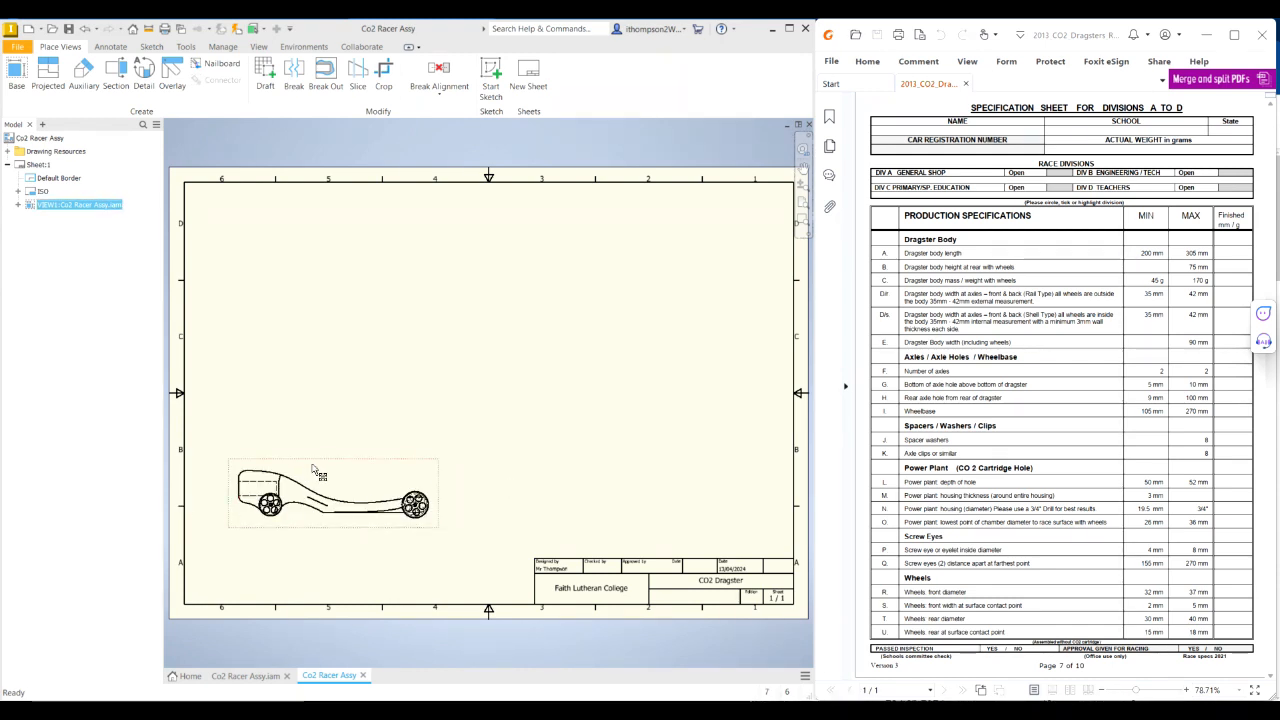
left_click_drag(323, 461, 357, 451)
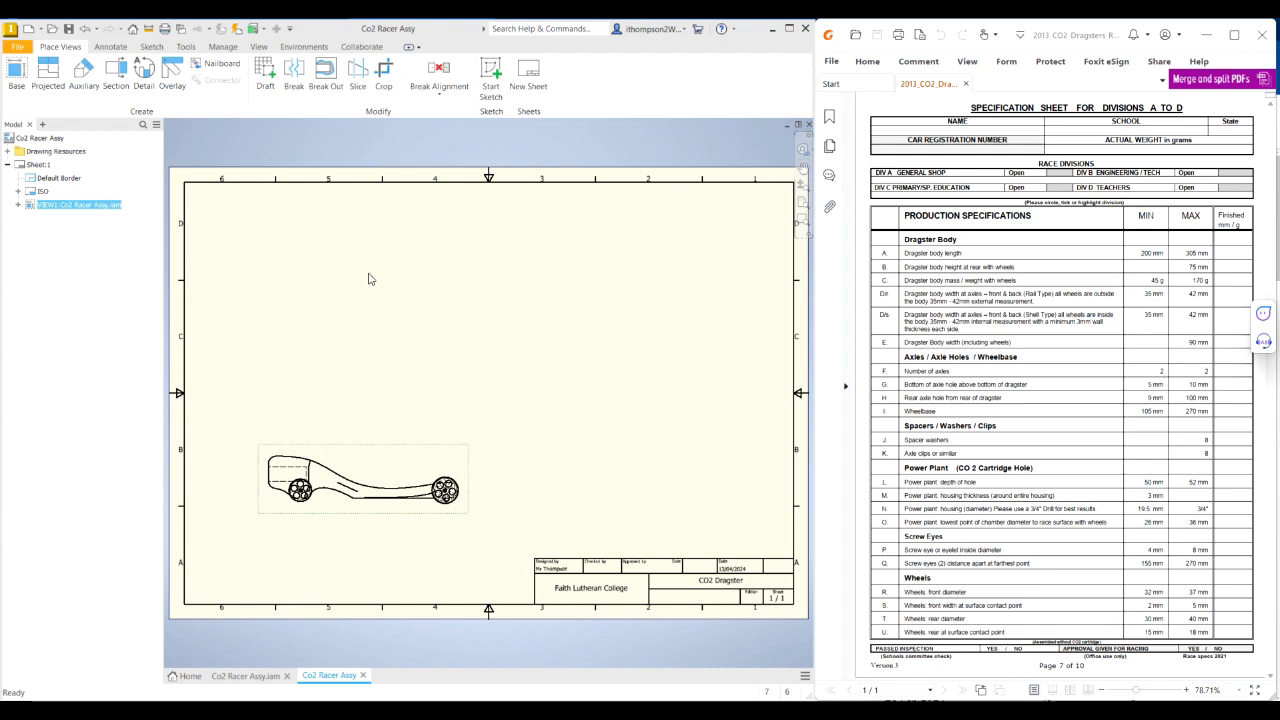
Step: Project a top view, an end view and an isometric view from the dragster's side base view
left_click(50, 74)
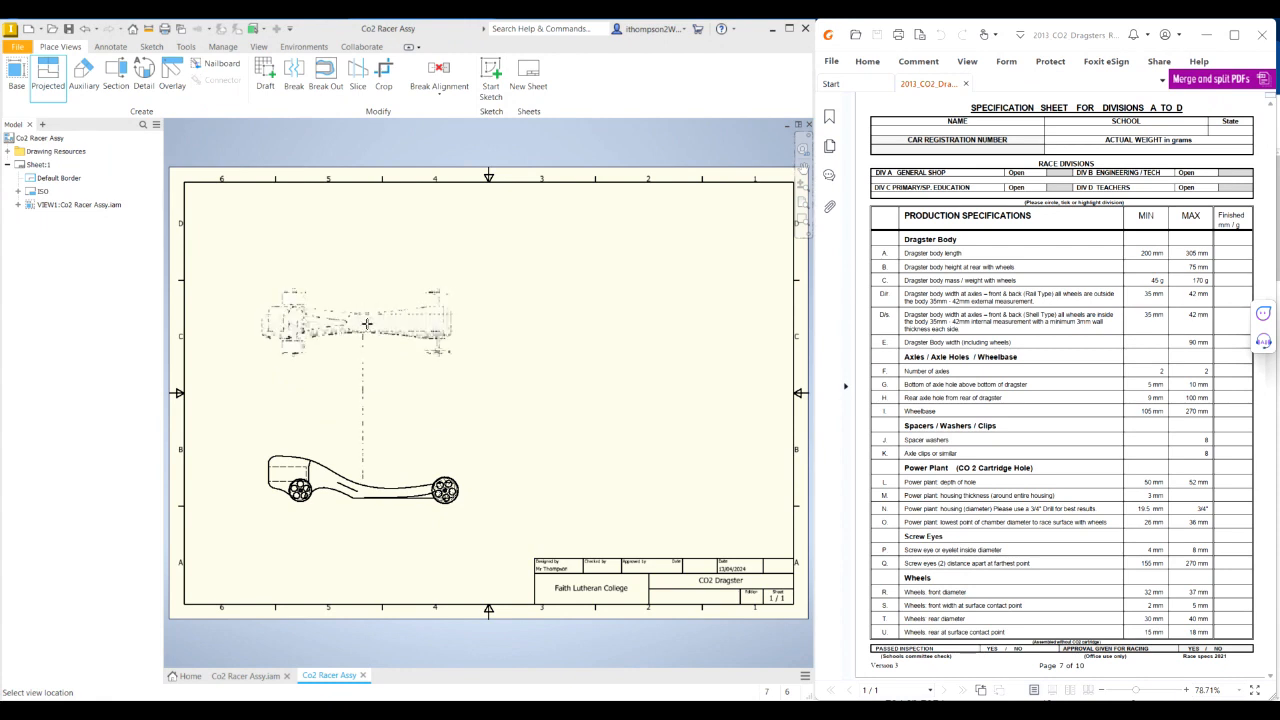
left_click(367, 323)
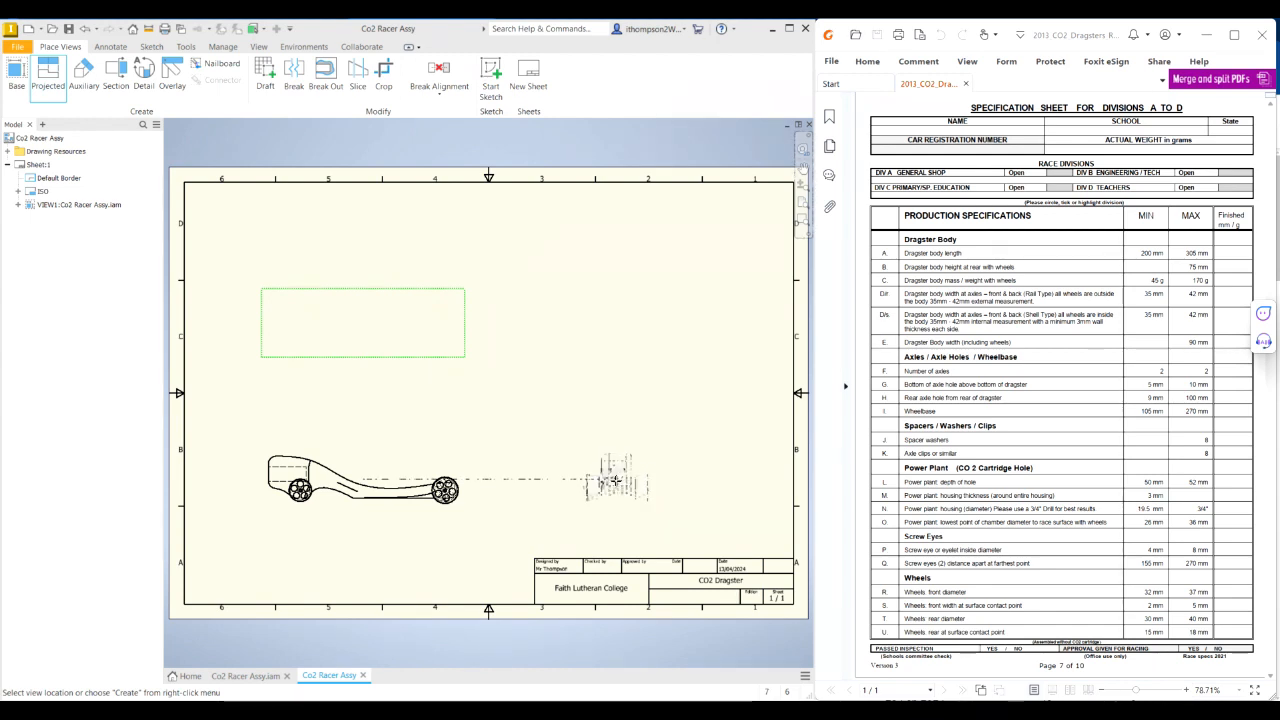
left_click(615, 481)
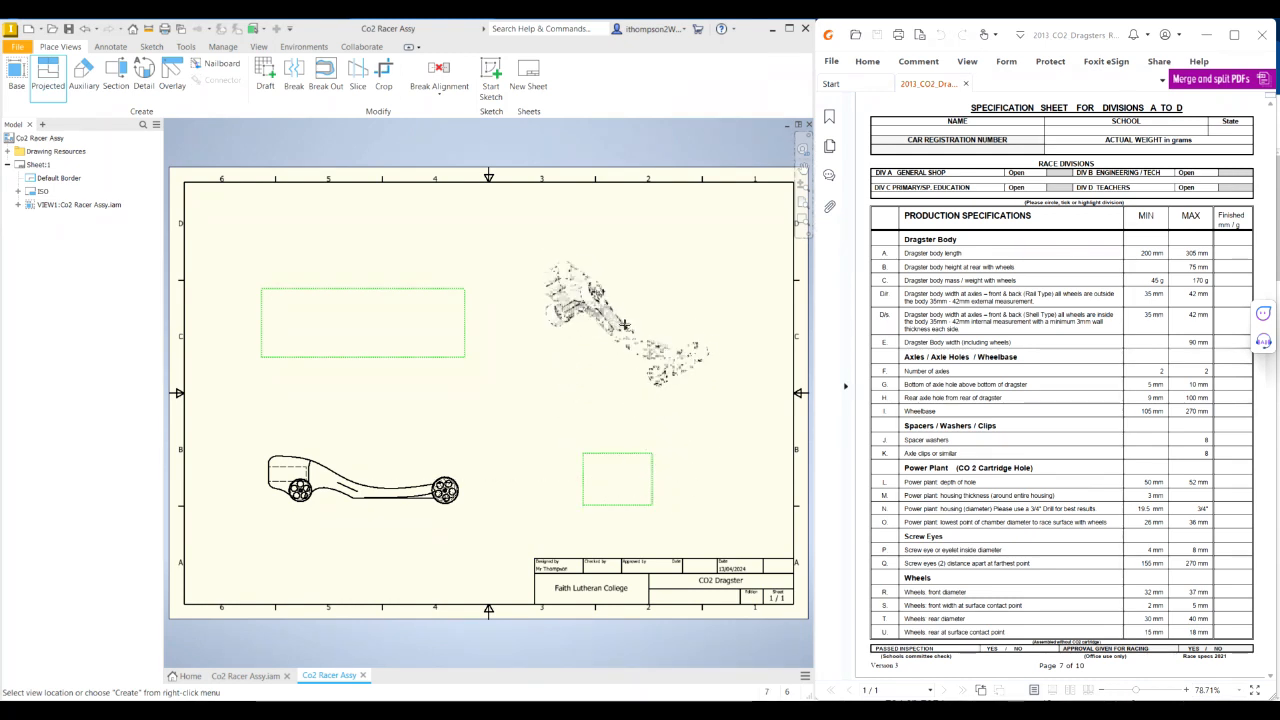
left_click(626, 323)
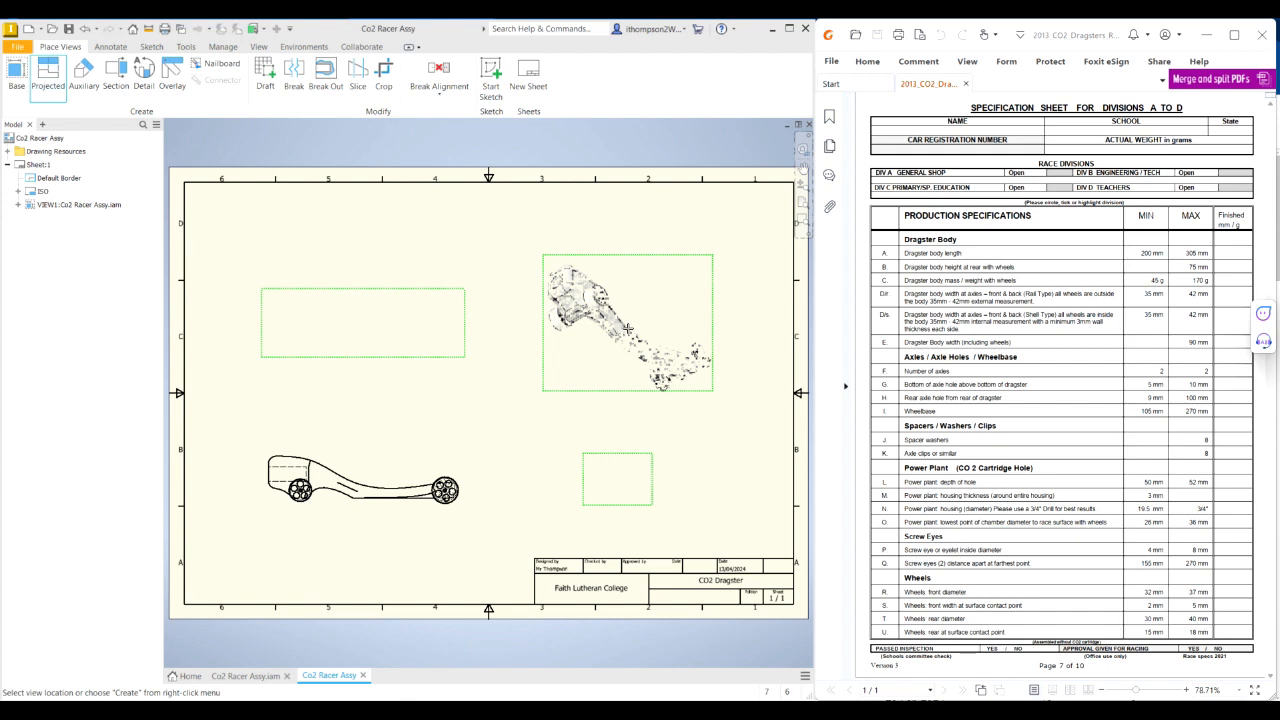
right_click(626, 327)
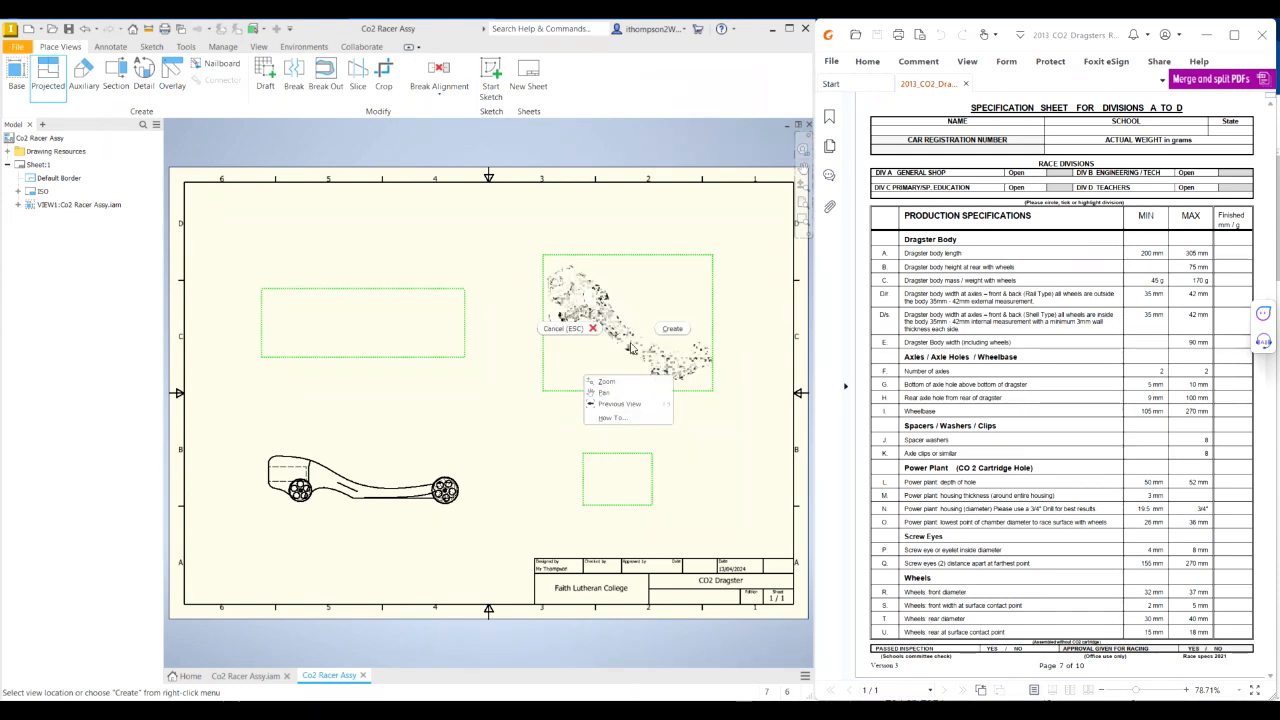
left_click(671, 328)
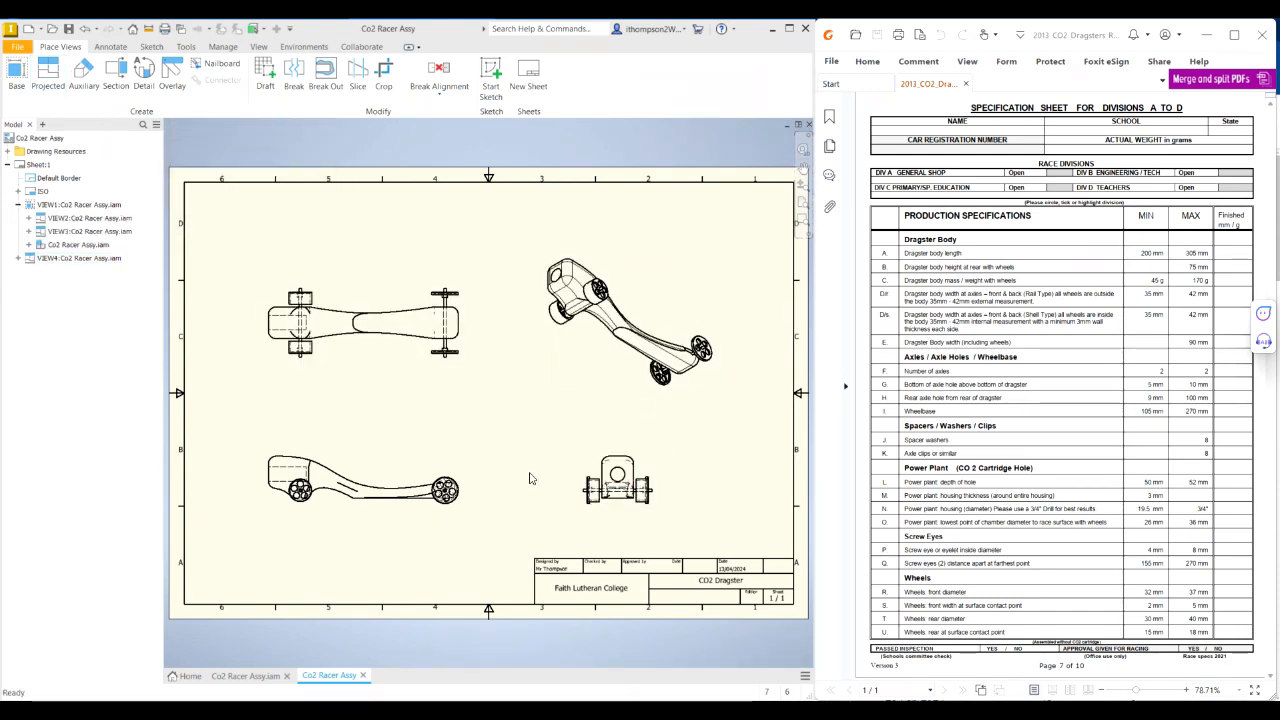
Step: Move the projected end view slightly farther from the side view, keeping it aligned
left_click(384, 366)
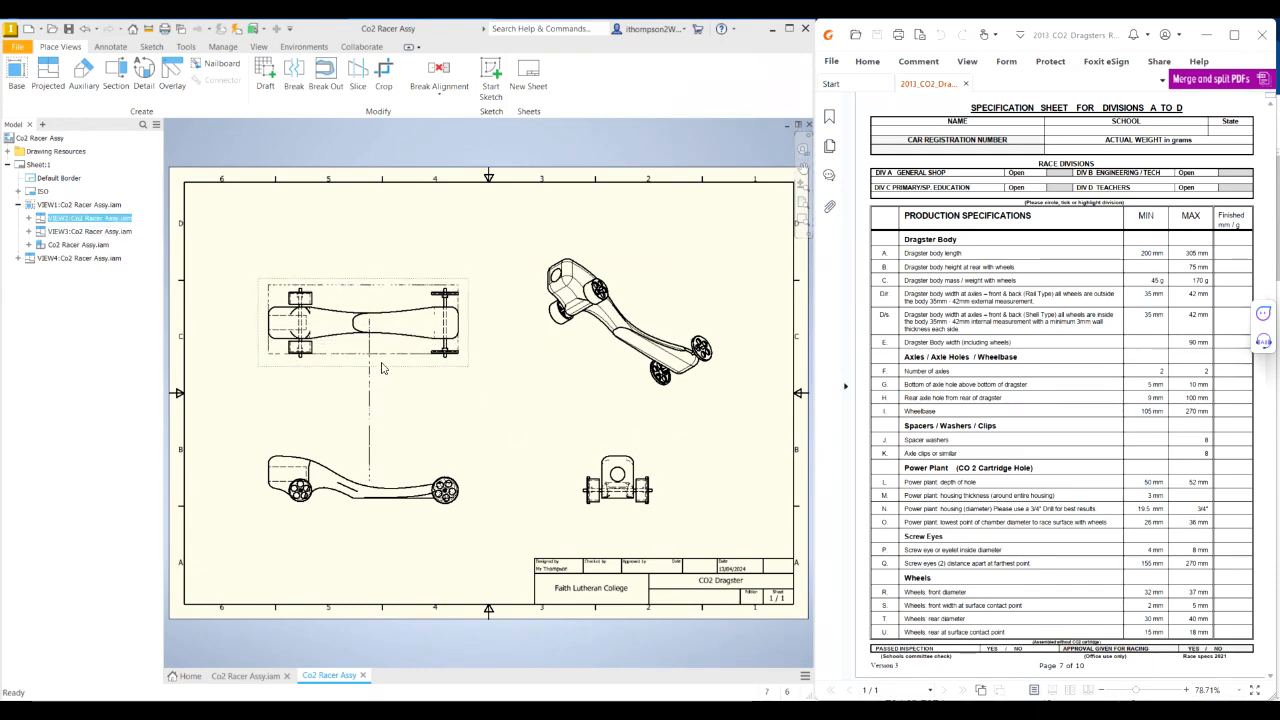
left_click(662, 475)
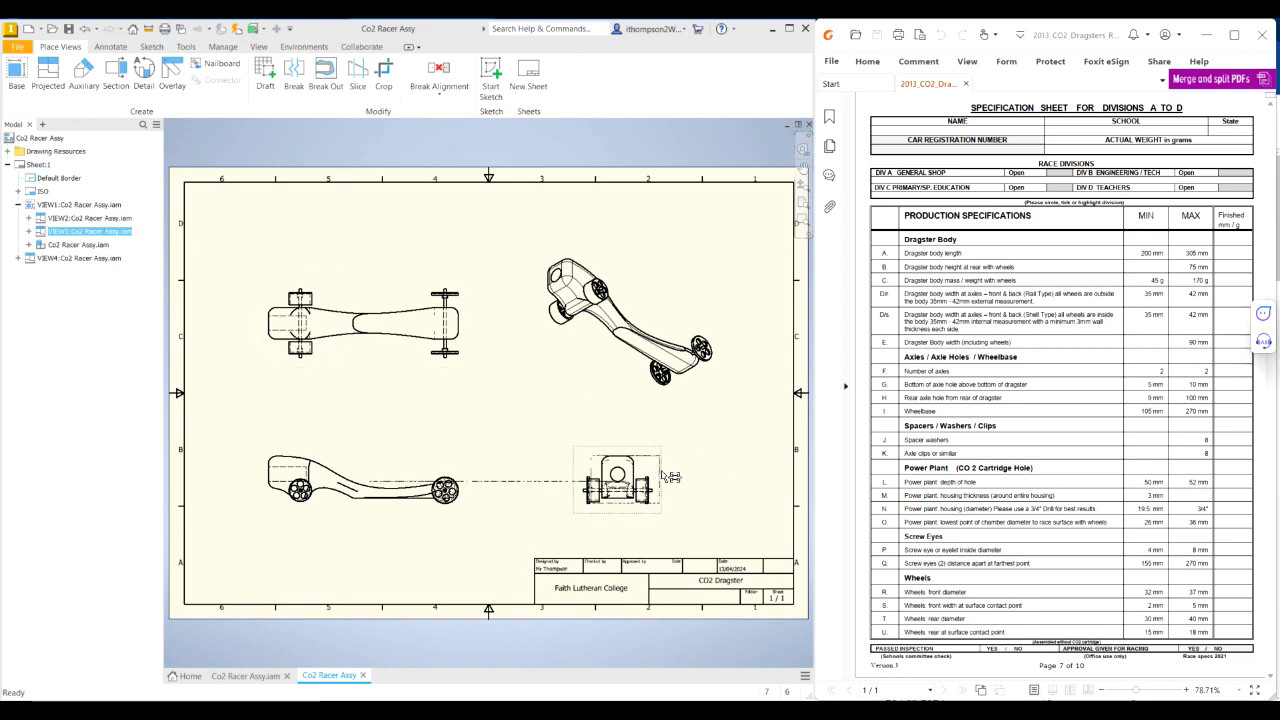
left_click_drag(667, 475, 680, 474)
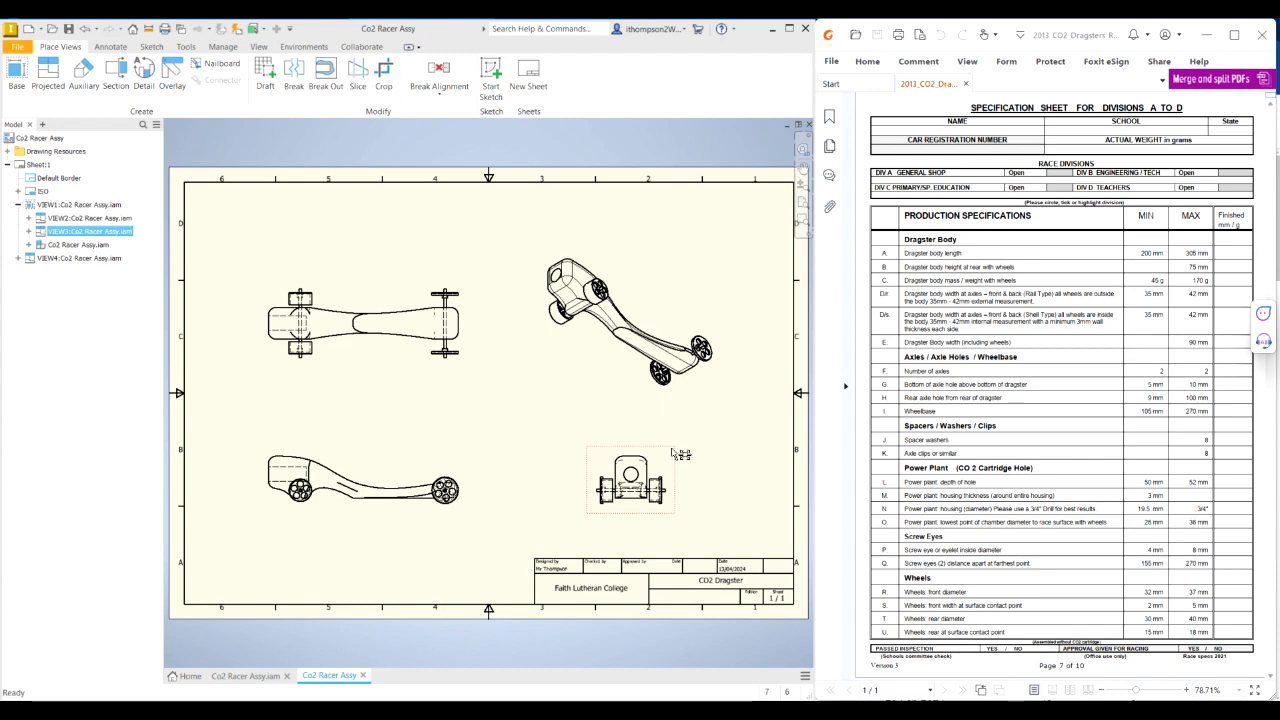
Step: Reorient the isometric view to another corner so the dragster's nose points to the lower left and its rear to the upper right
left_click(661, 300)
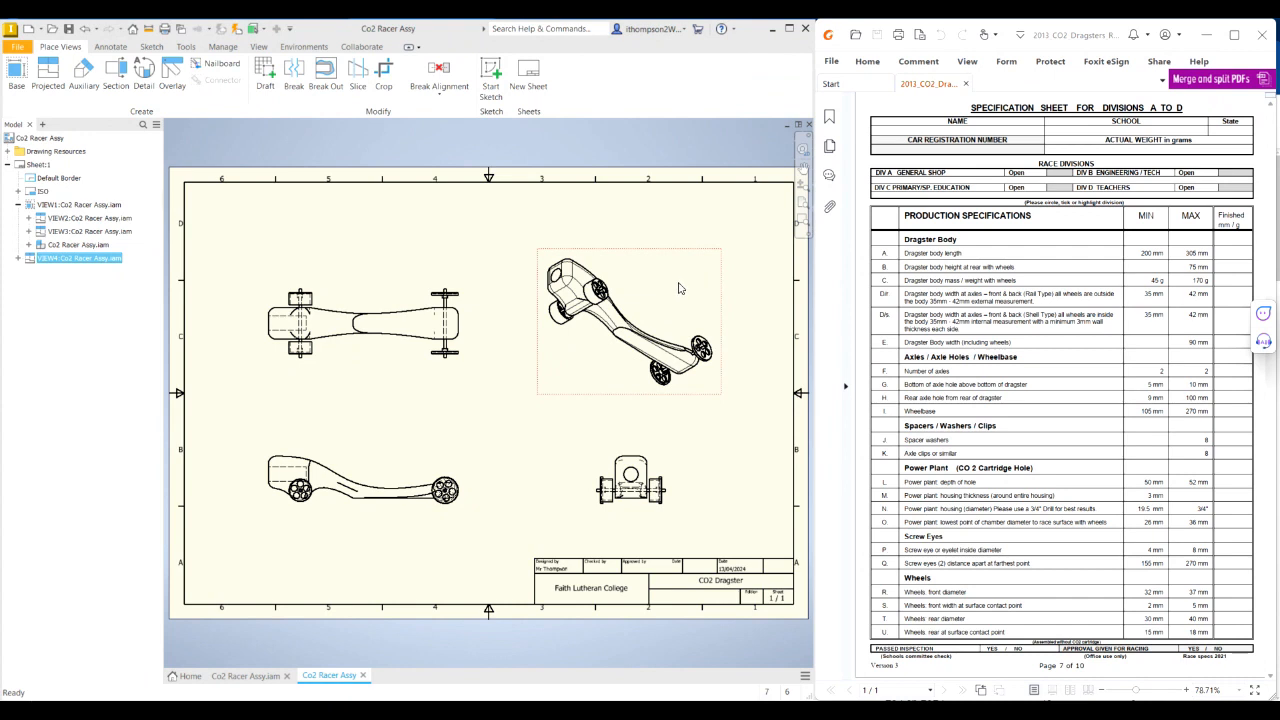
double_click(679, 288)
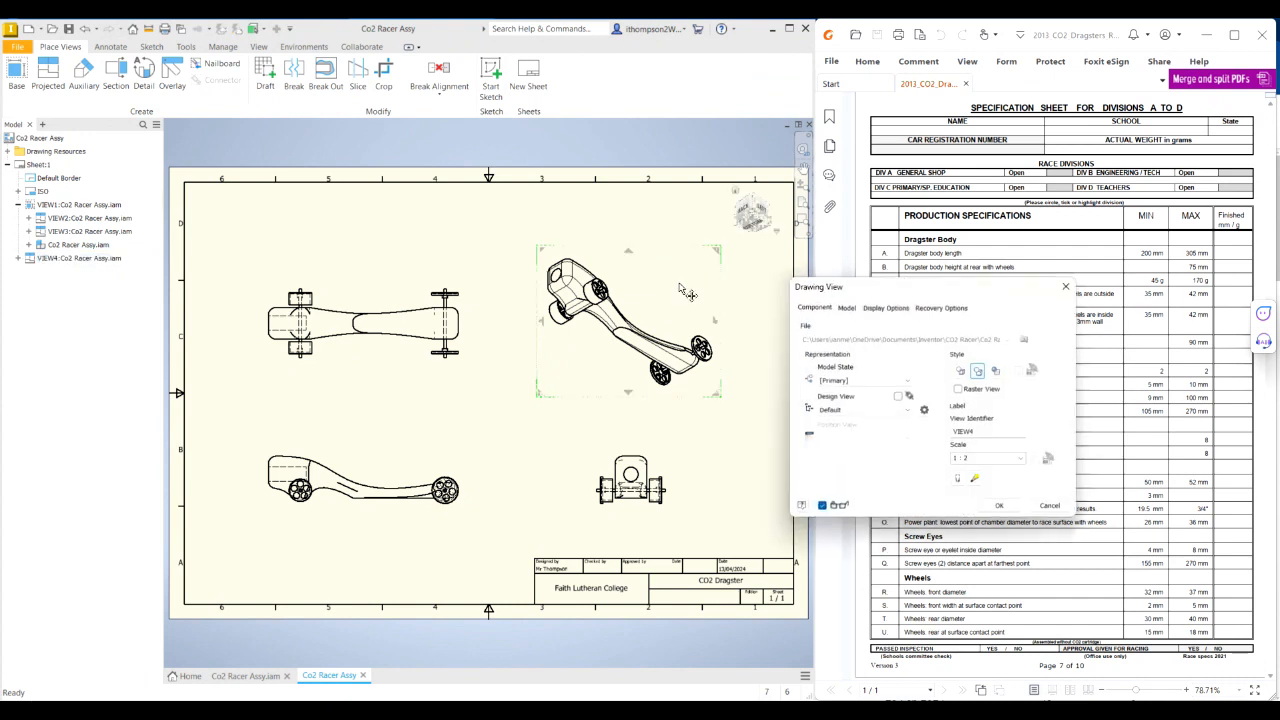
left_click(743, 210)
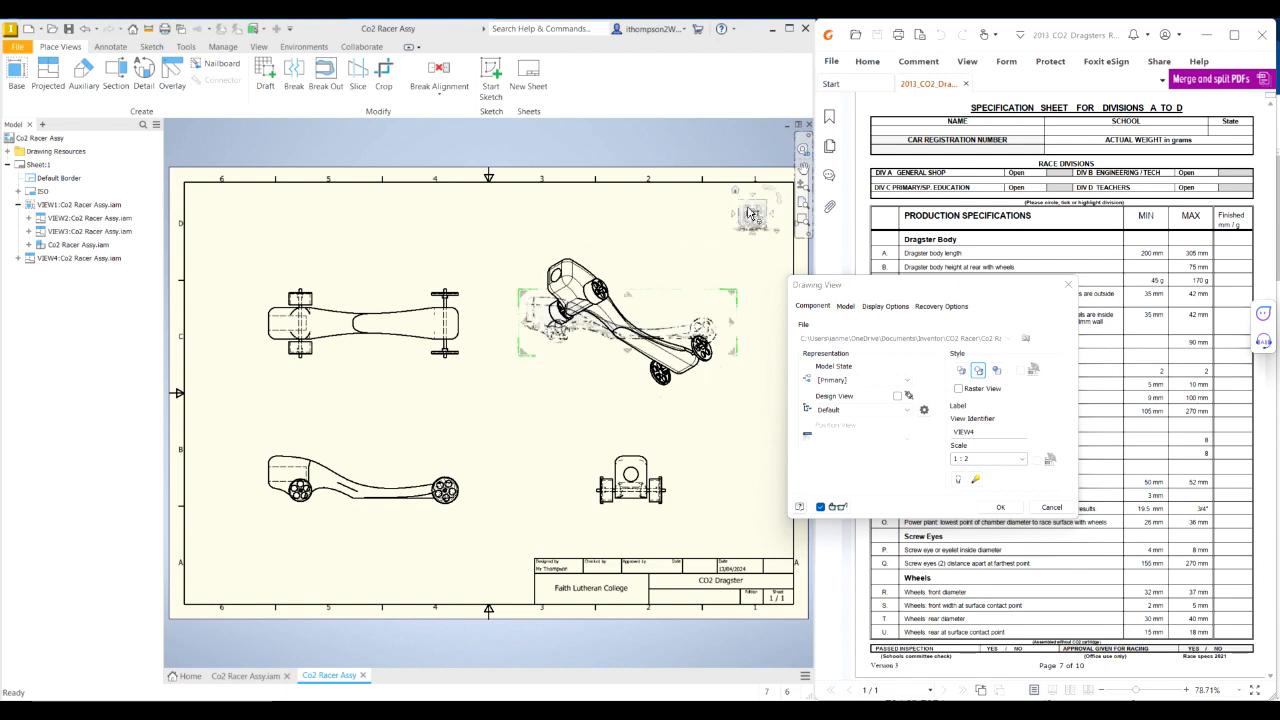
left_click(741, 208)
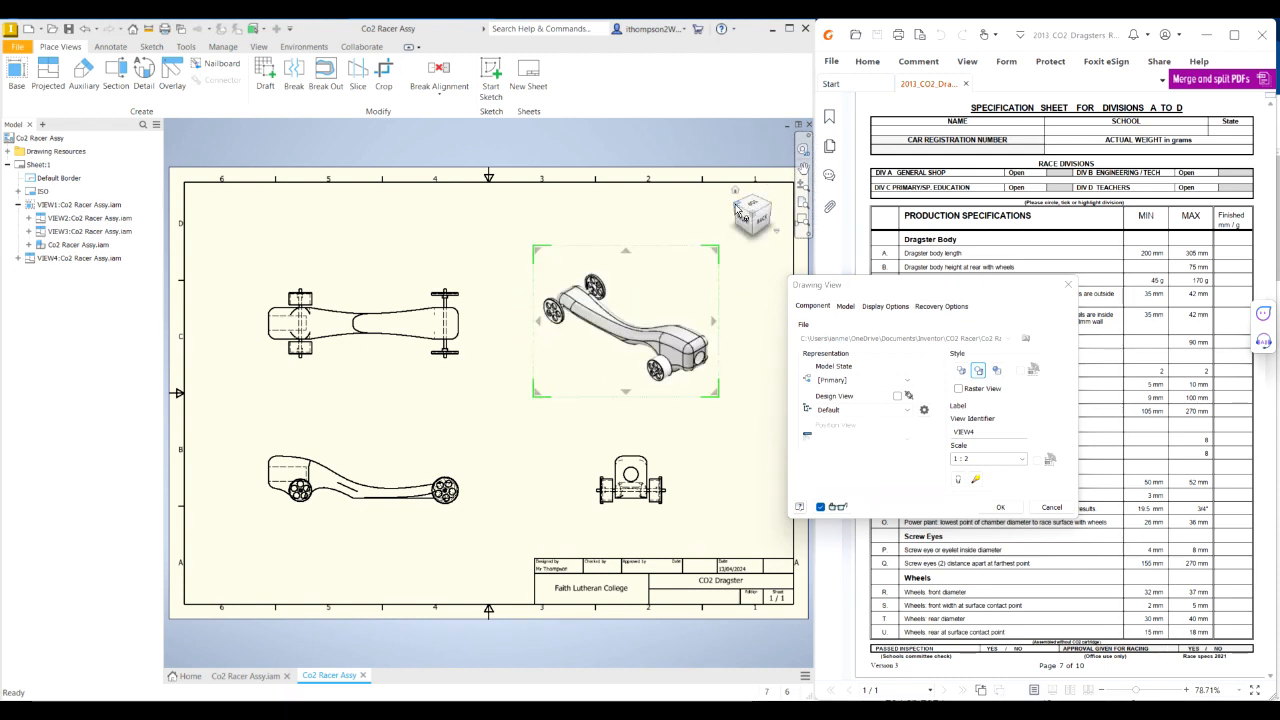
left_click(737, 207)
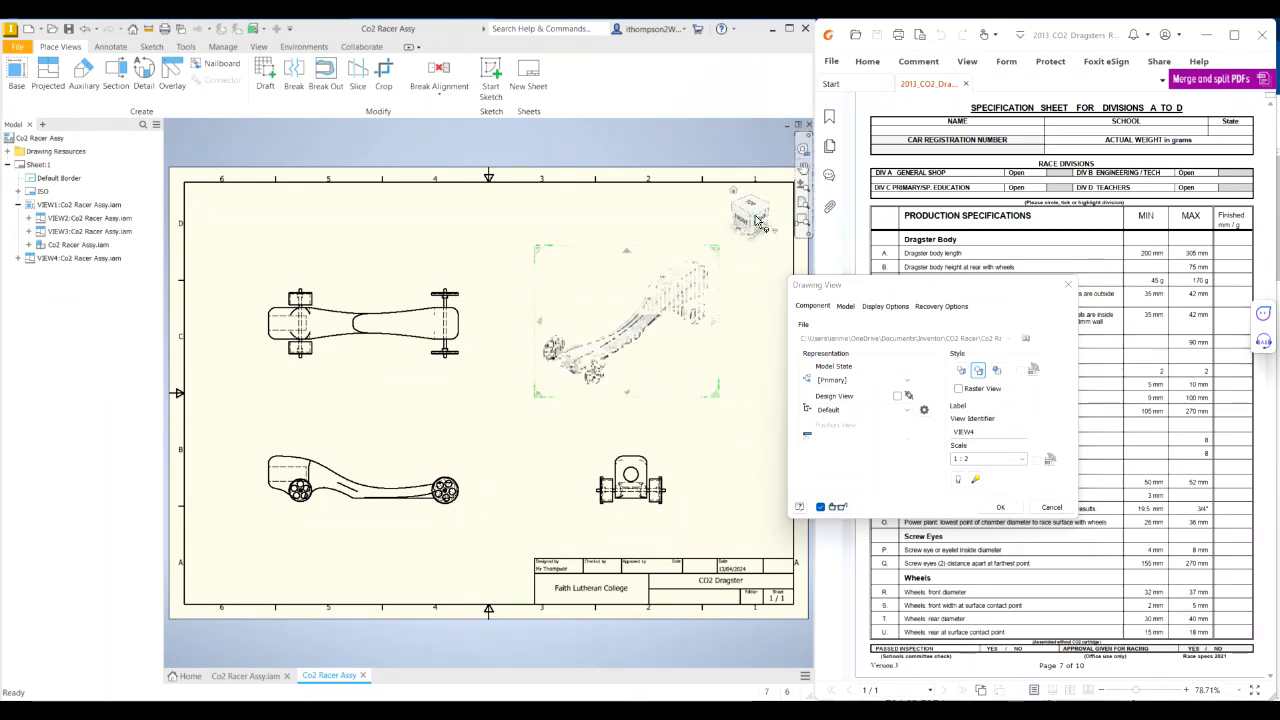
left_click(735, 196)
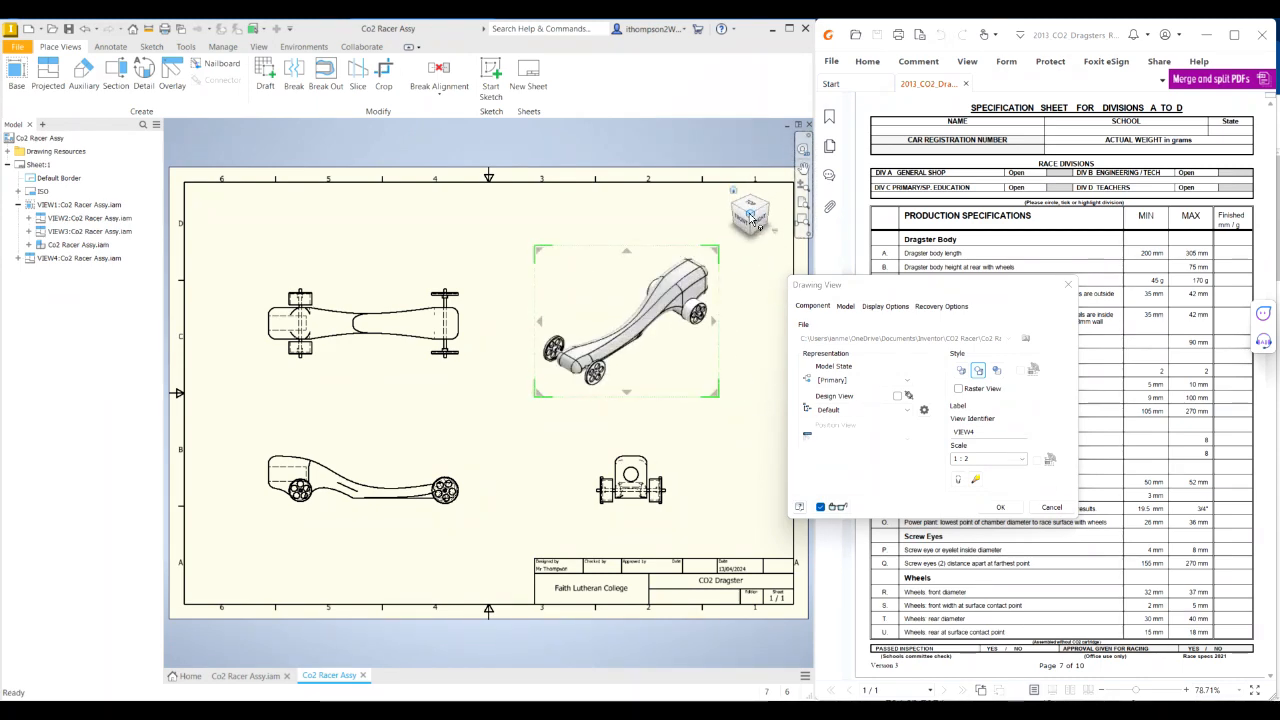
left_click(735, 206)
left_click(768, 207)
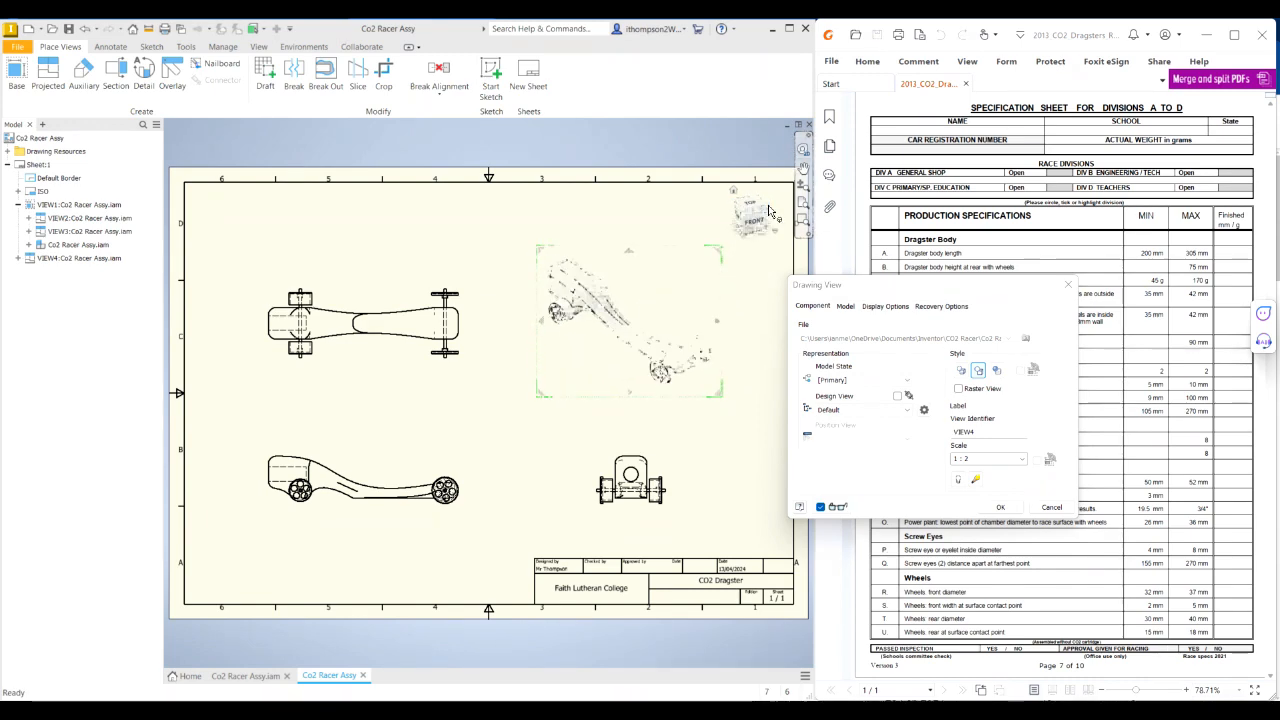
left_click(1004, 507)
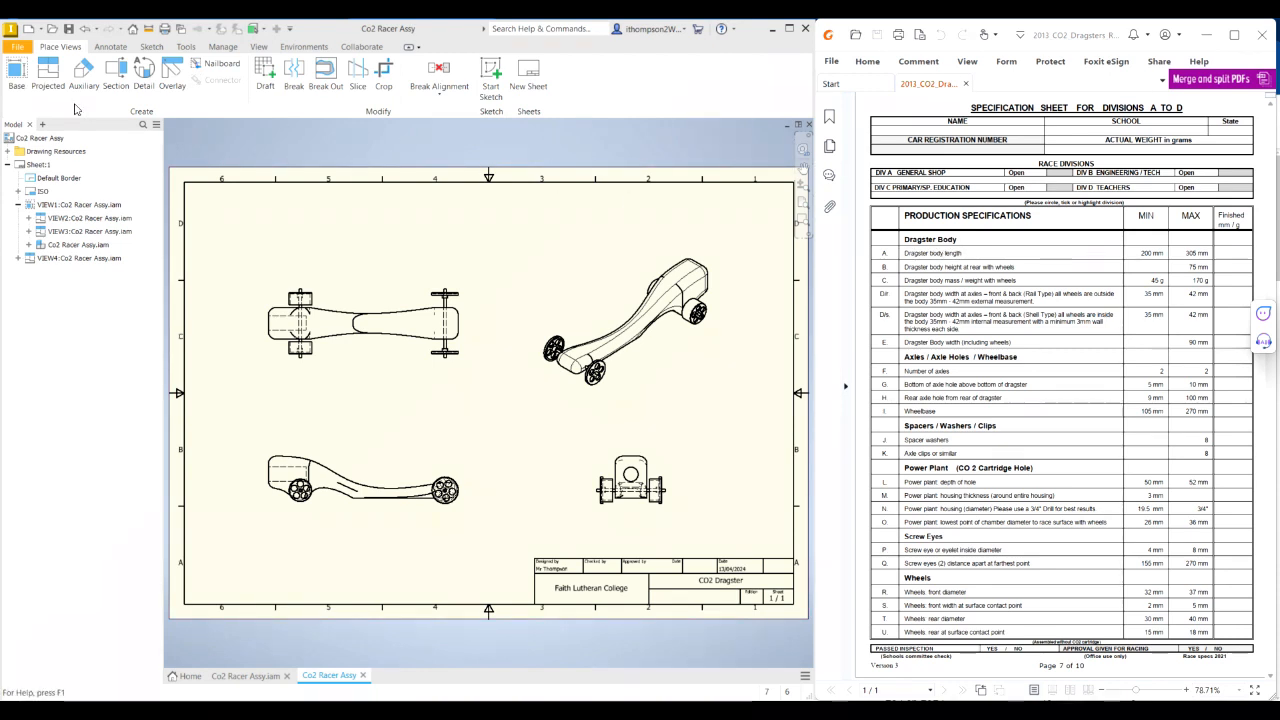
Step: Dimension the overall body length above the top view, from the rear end to the nose
left_click(110, 50)
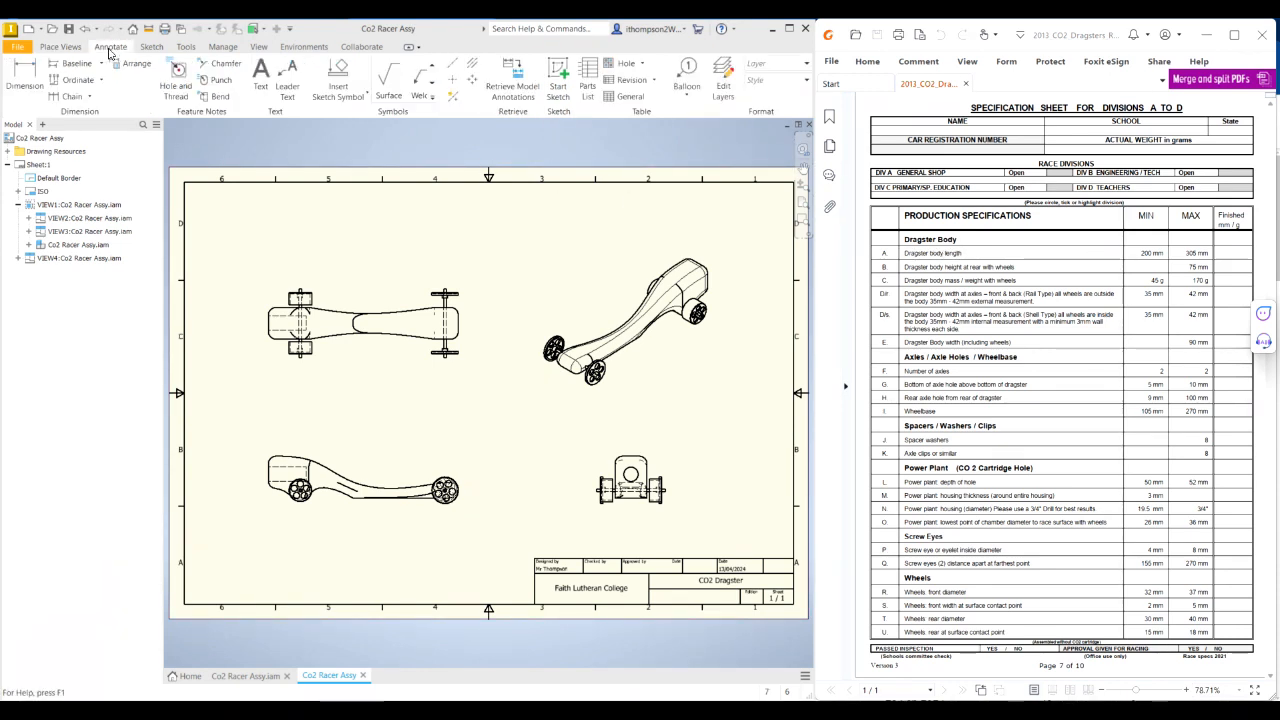
left_click(27, 84)
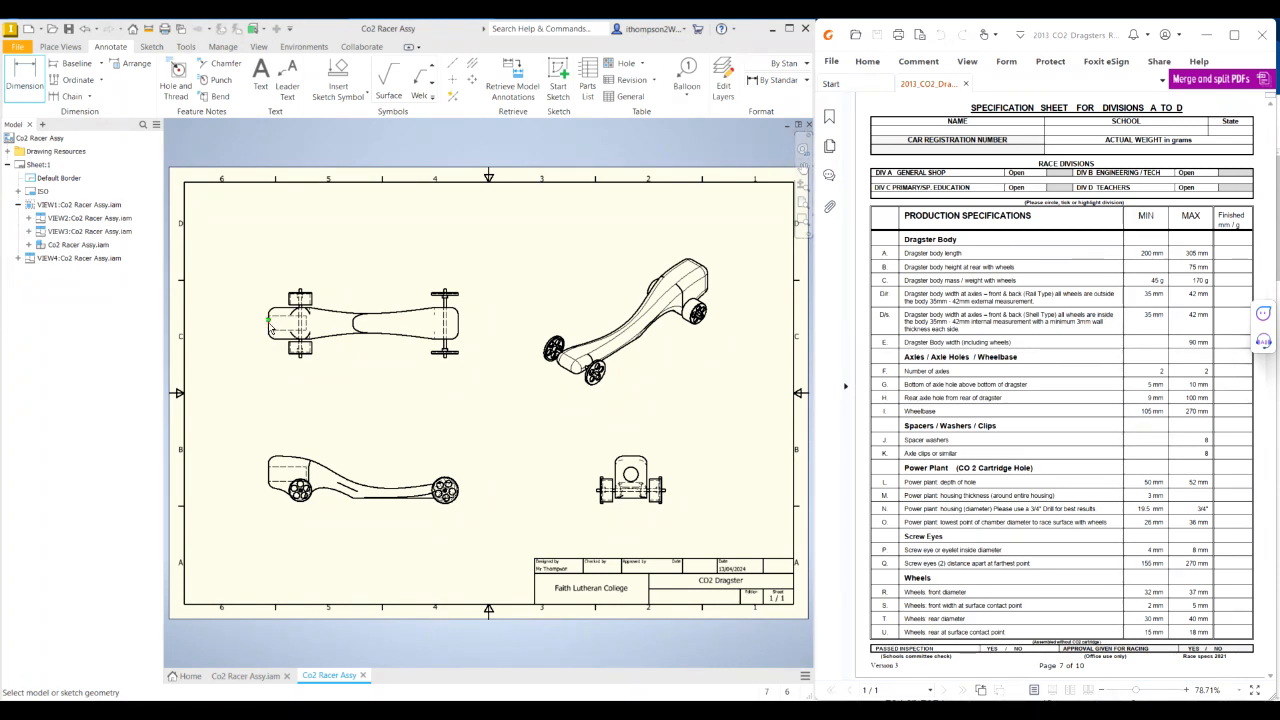
left_click(267, 322)
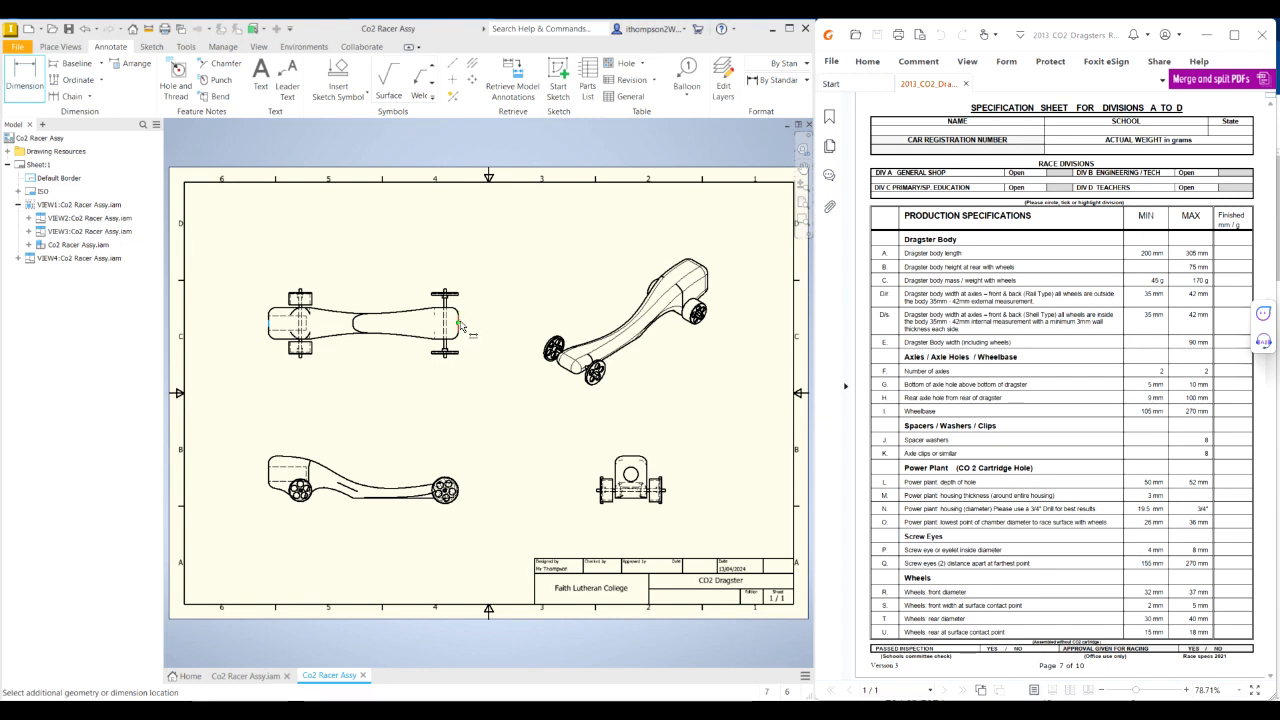
left_click(460, 321)
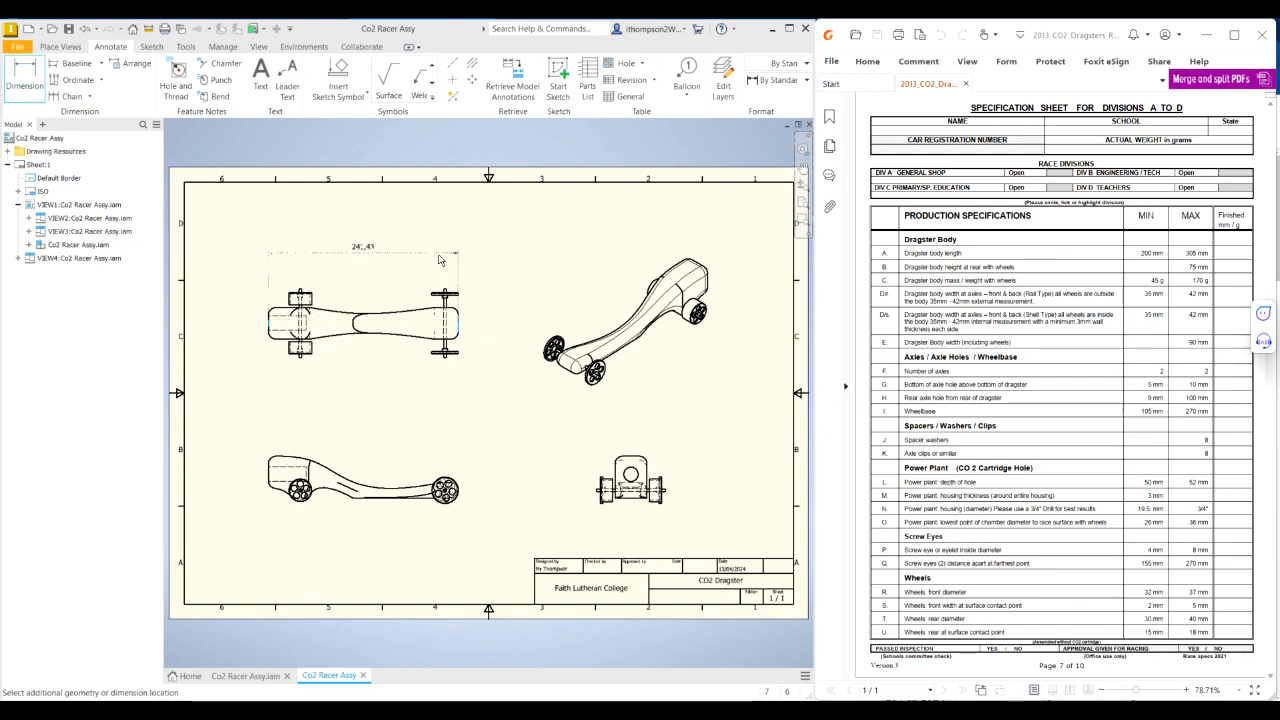
left_click(366, 257)
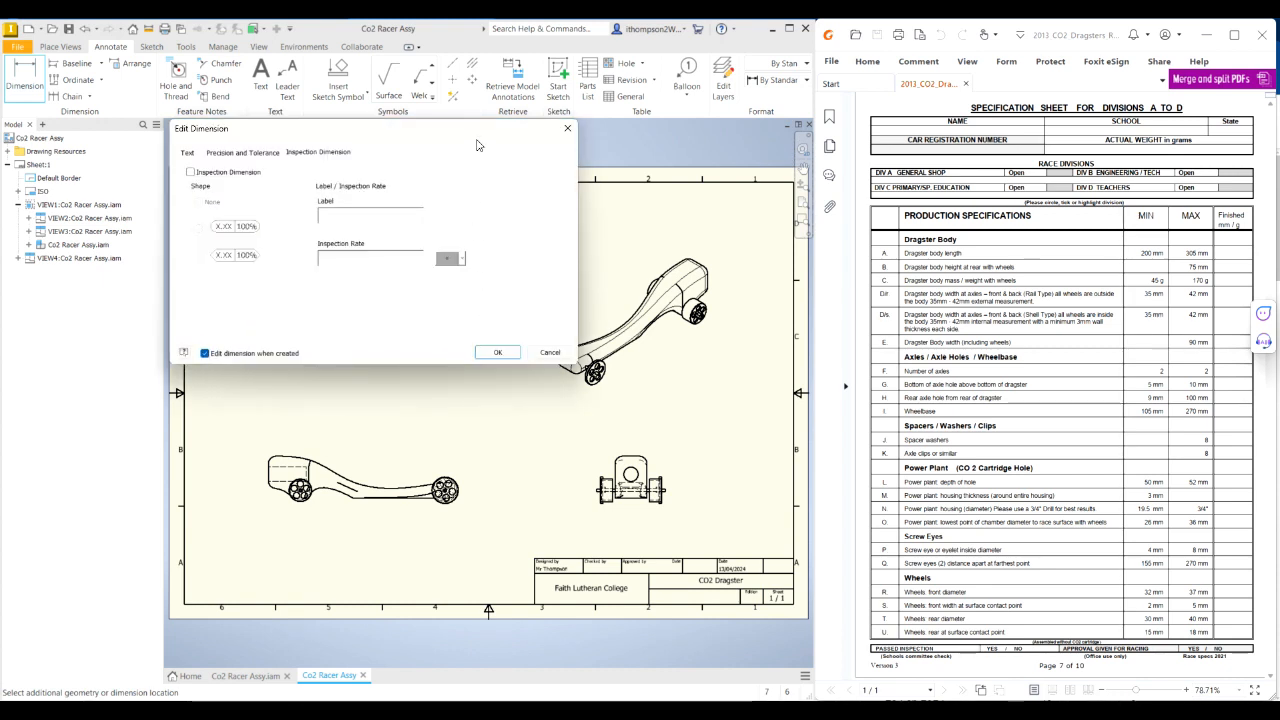
left_click(505, 353)
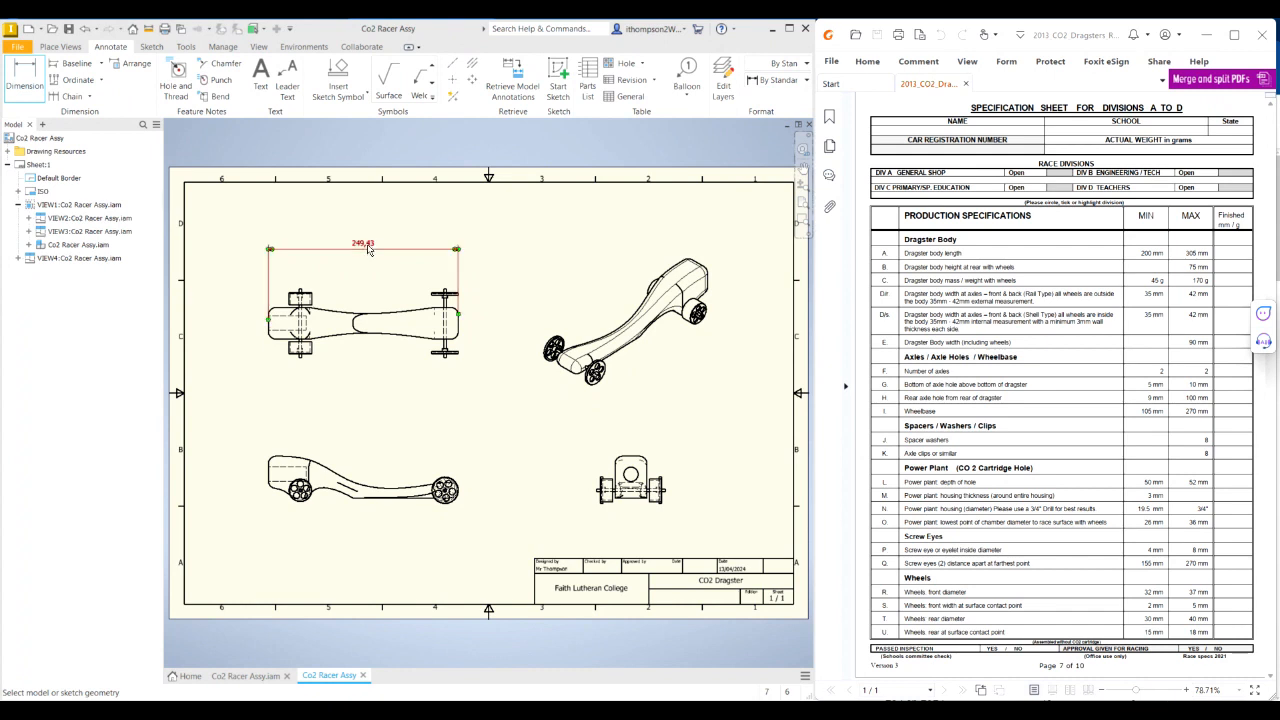
key("Escape")
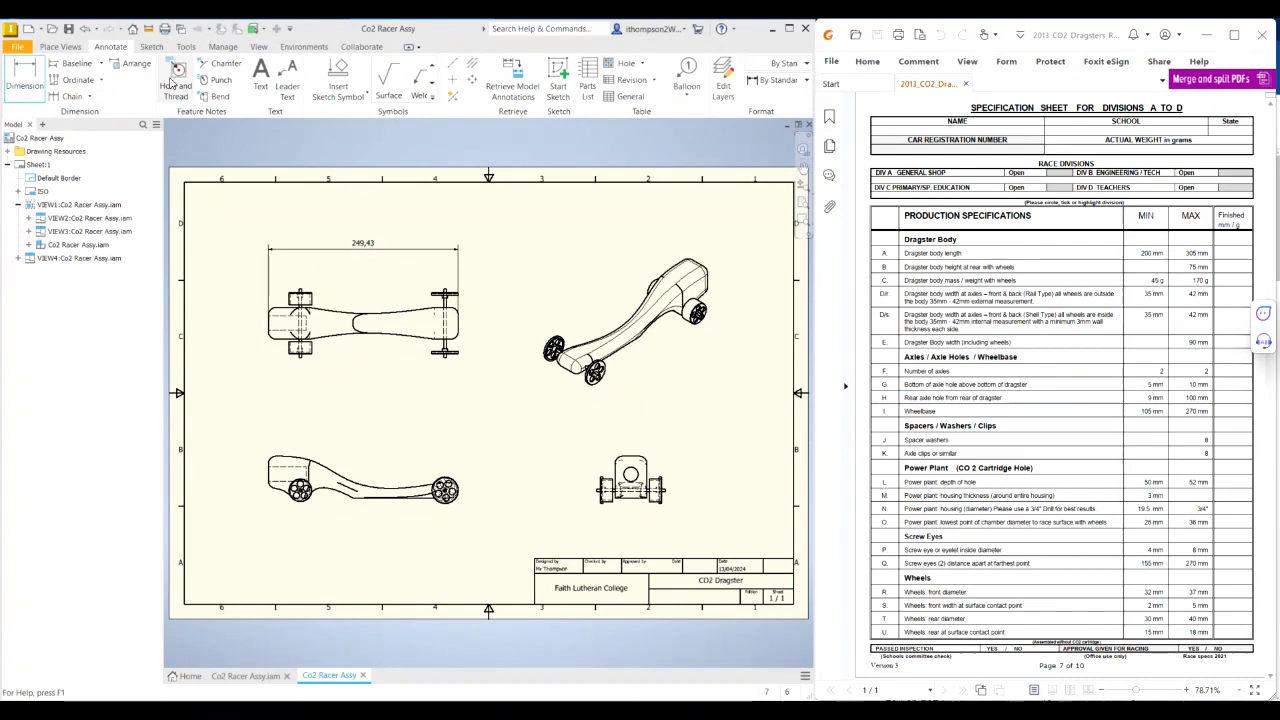
Step: Set the decimal marker of the Default (ISO) dimension style to Period
left_click(213, 49)
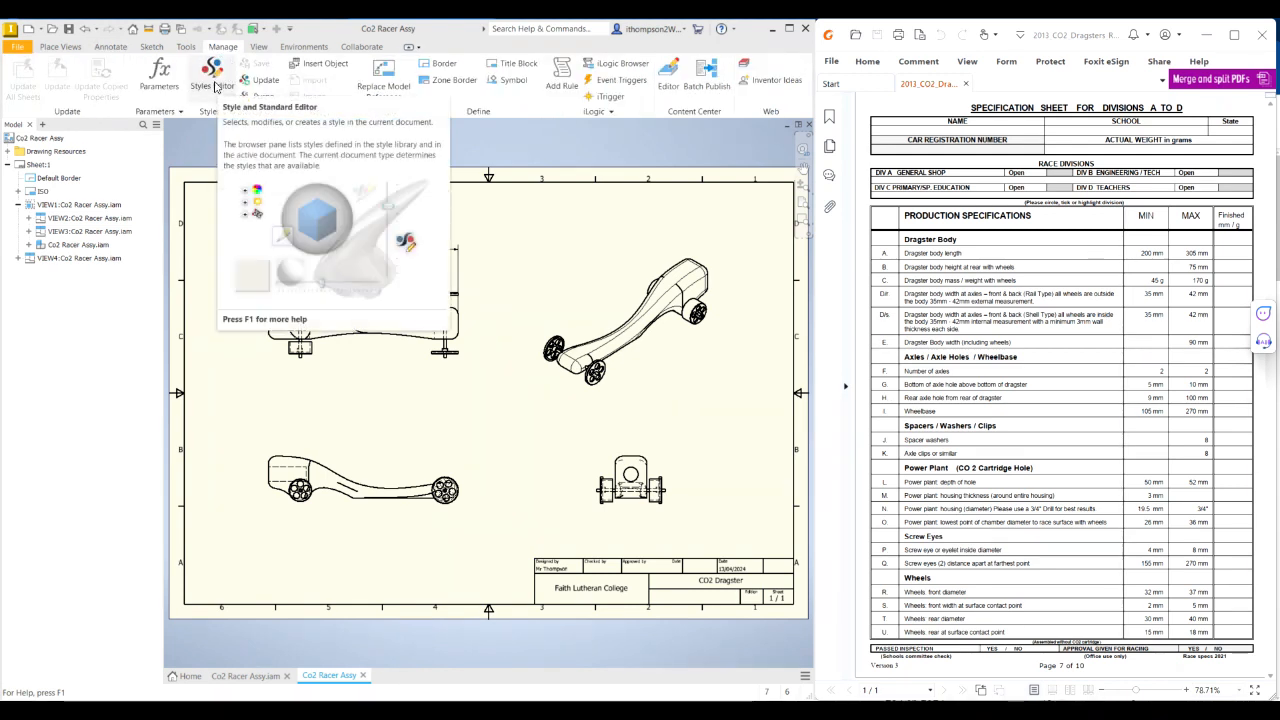
left_click(213, 80)
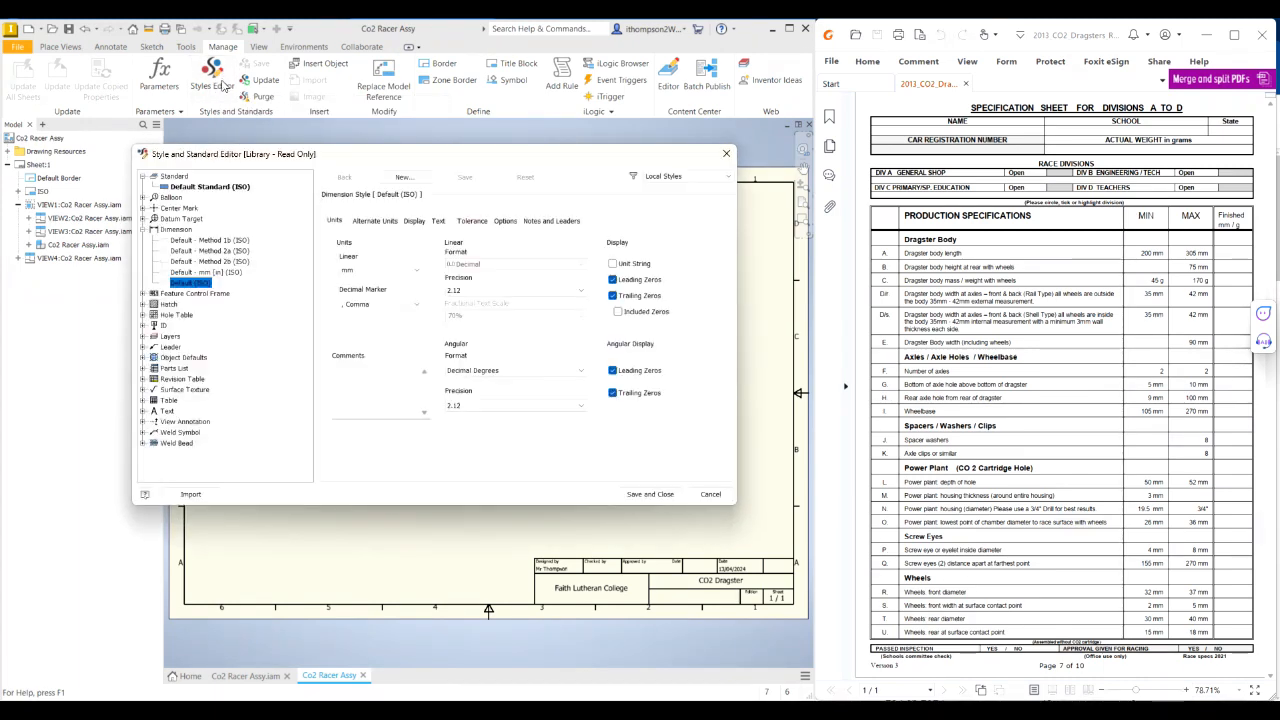
left_click(143, 229)
left_click(200, 187)
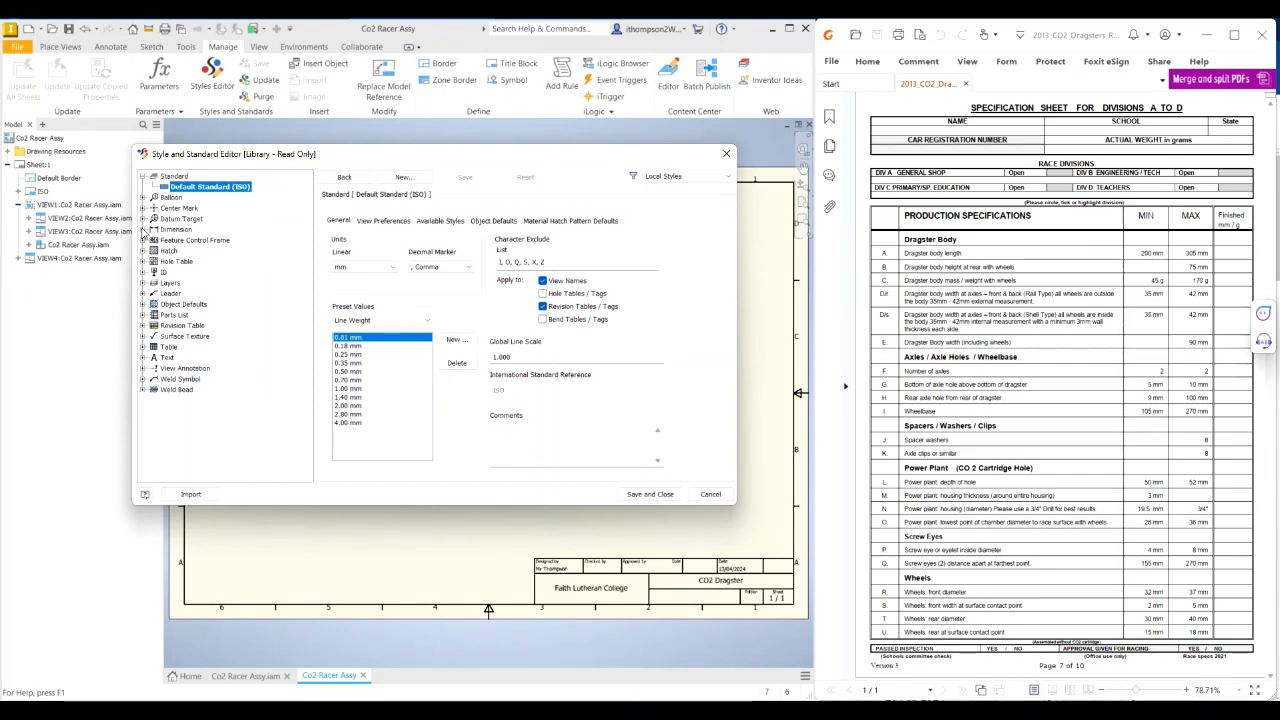
left_click(144, 229)
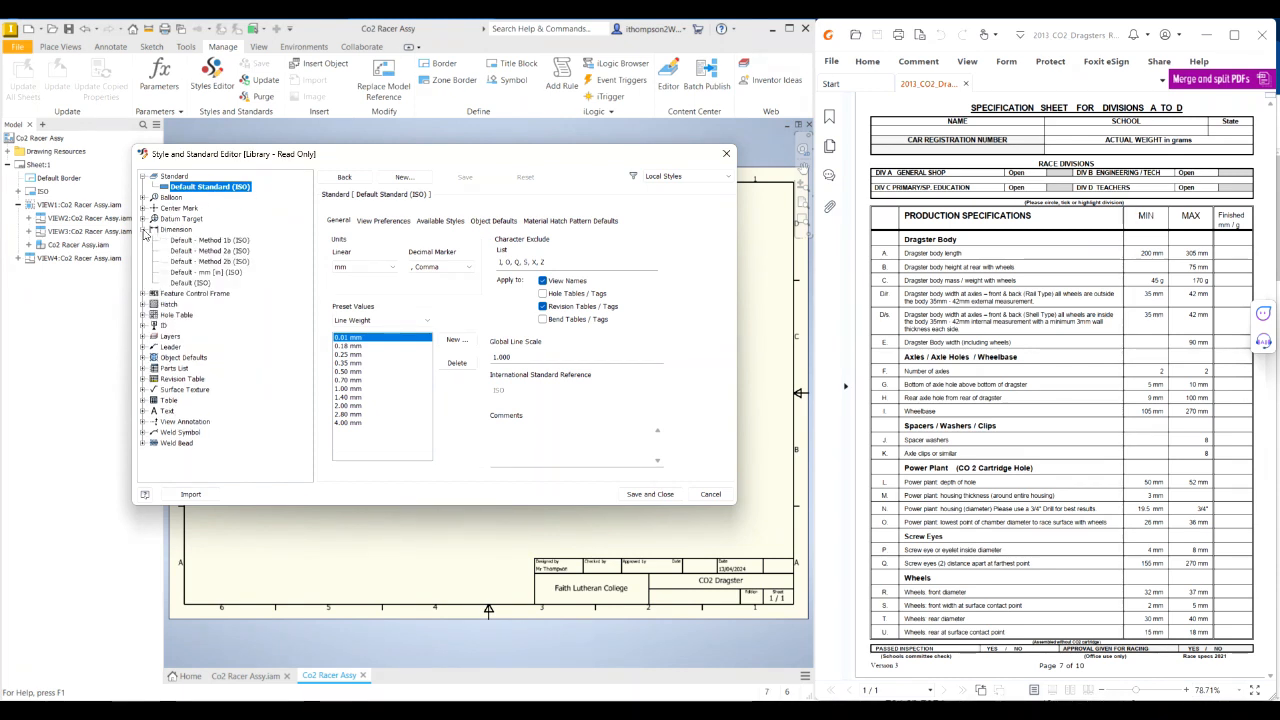
left_click(186, 284)
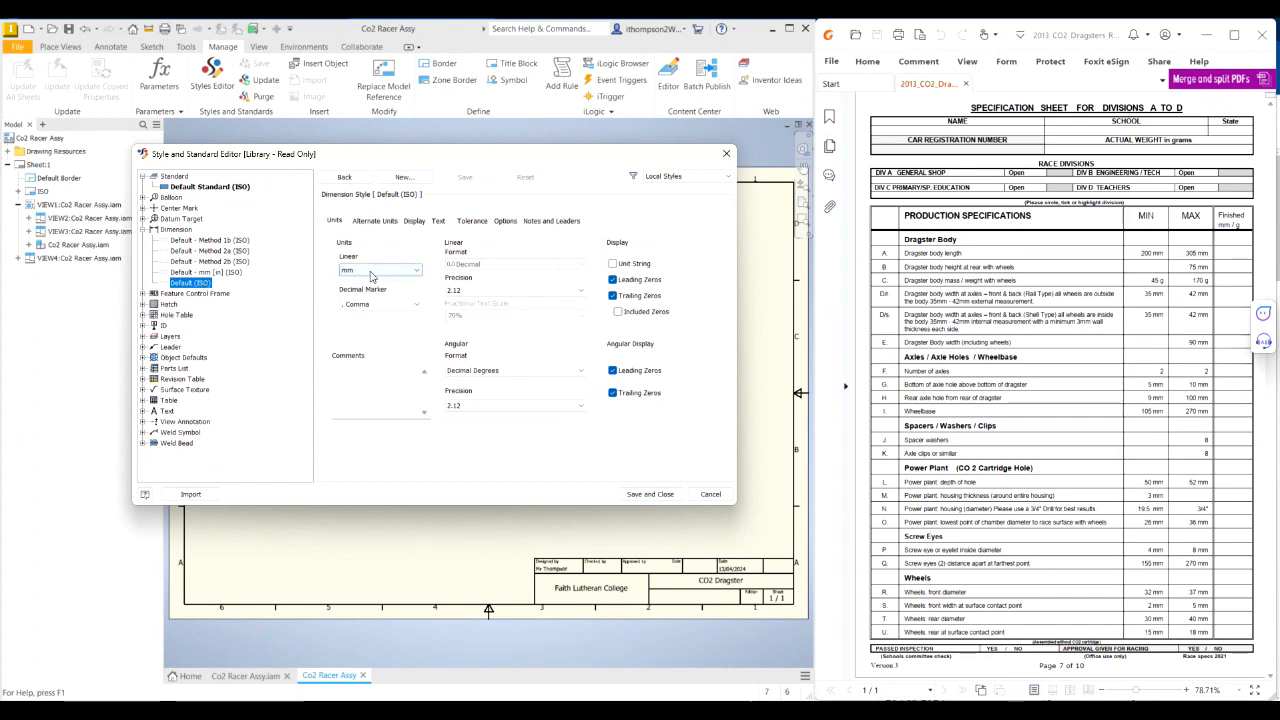
left_click(377, 306)
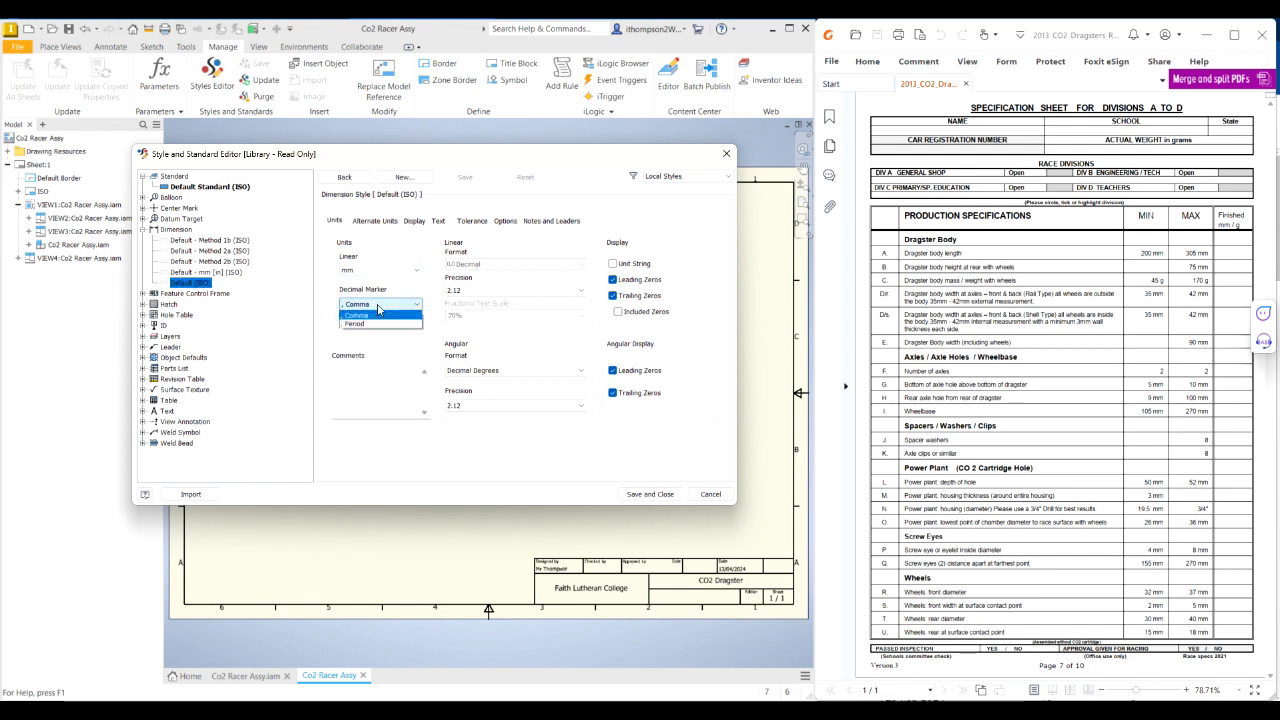
left_click(366, 325)
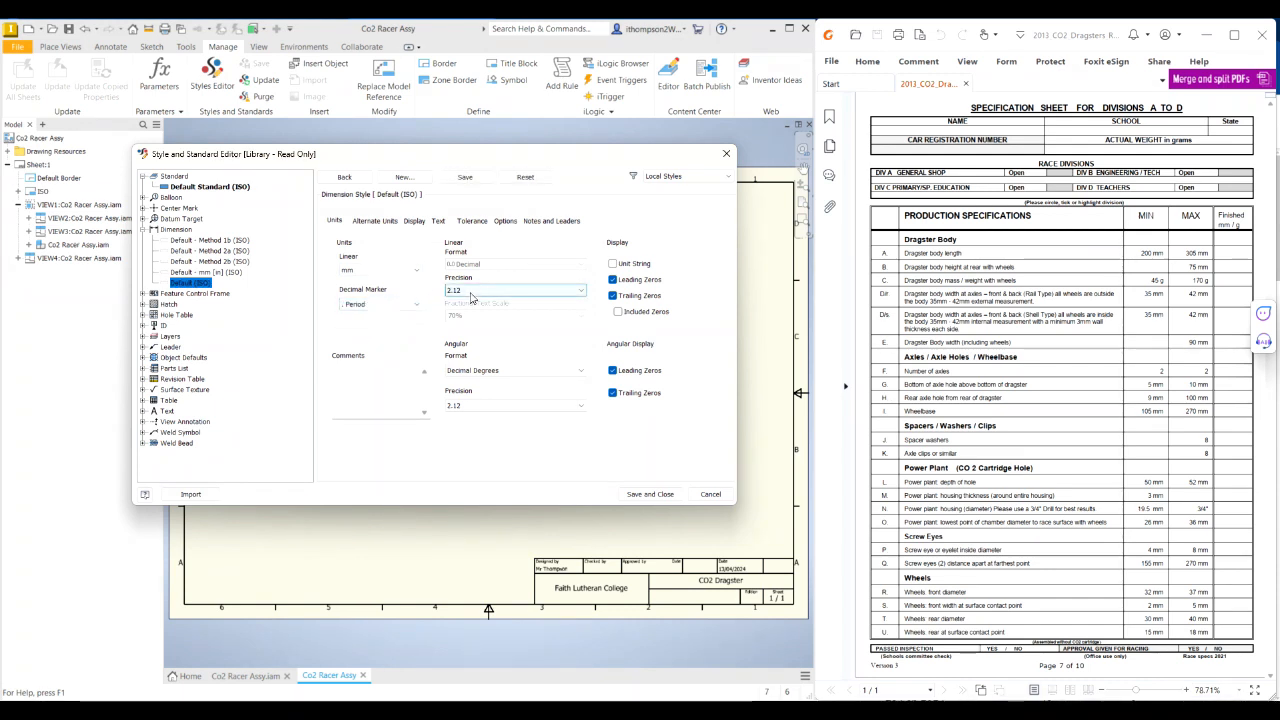
Step: Set both the linear and the angular precision of the Default (ISO) dimension style to 0
left_click(475, 291)
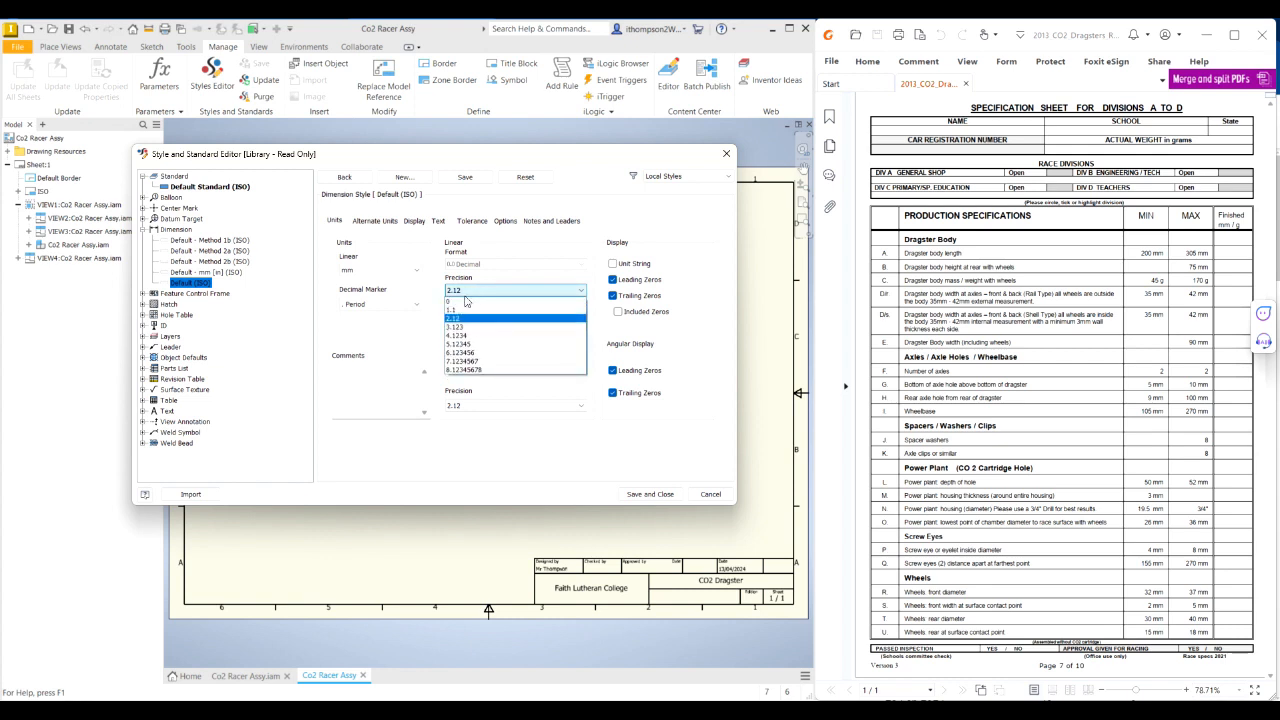
left_click(455, 302)
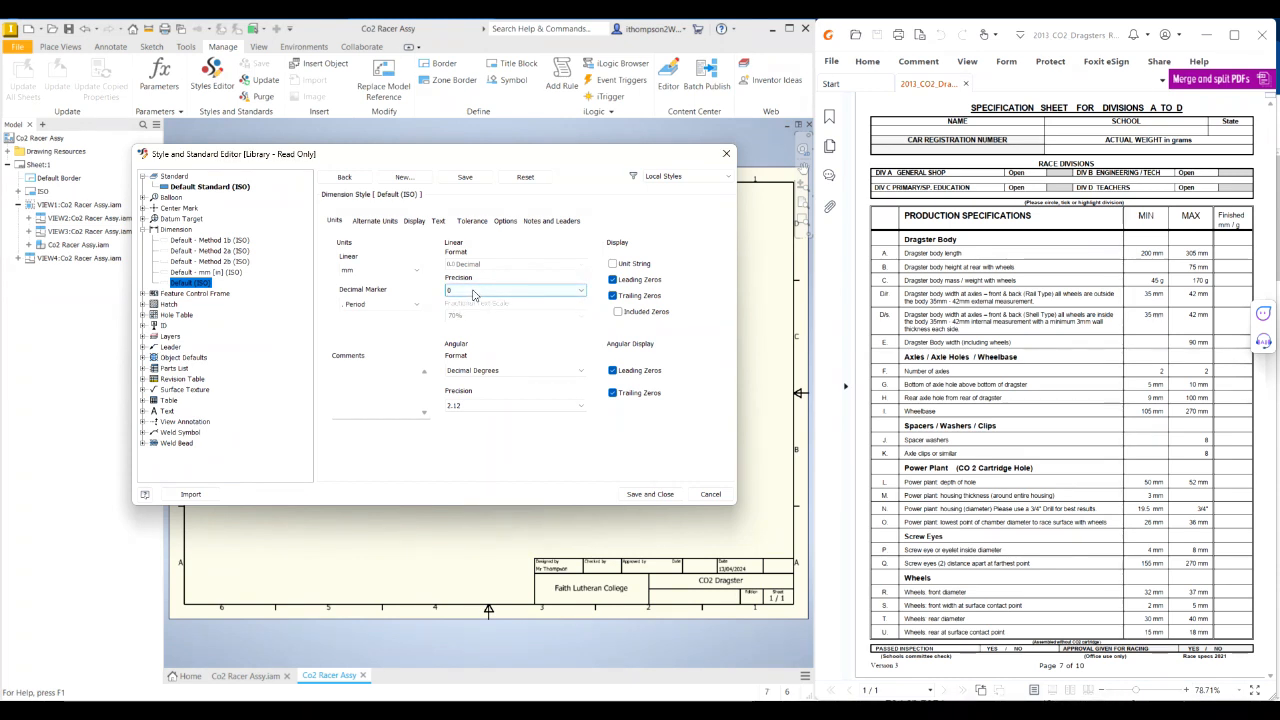
left_click(462, 405)
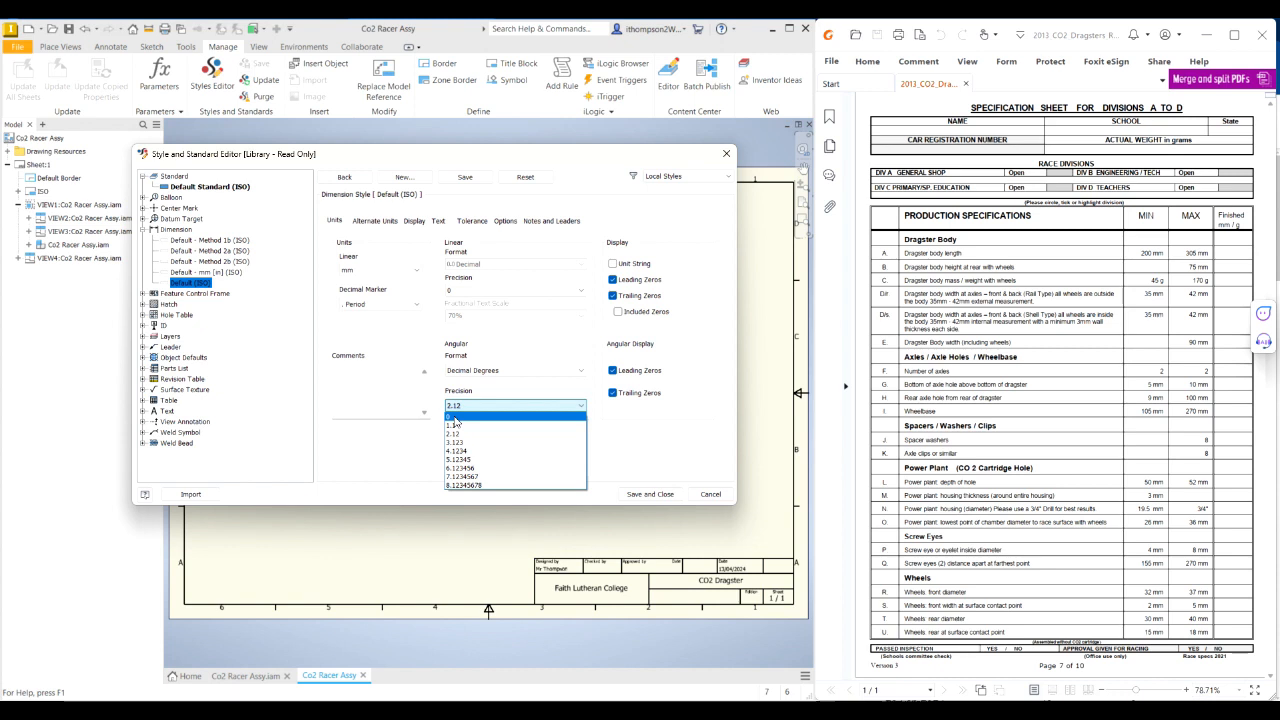
left_click(455, 418)
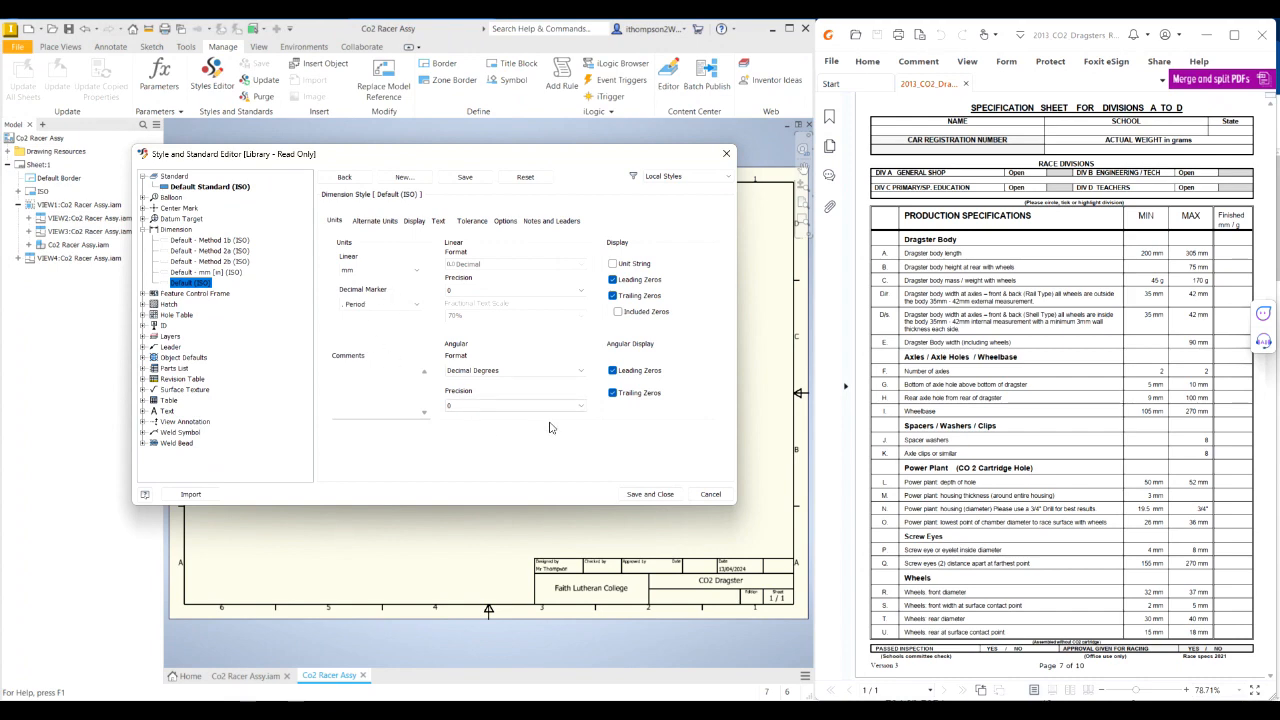
Step: Save the dimension style changes and make the body-length dimension above the top view an inspection dimension labelled A
left_click(649, 495)
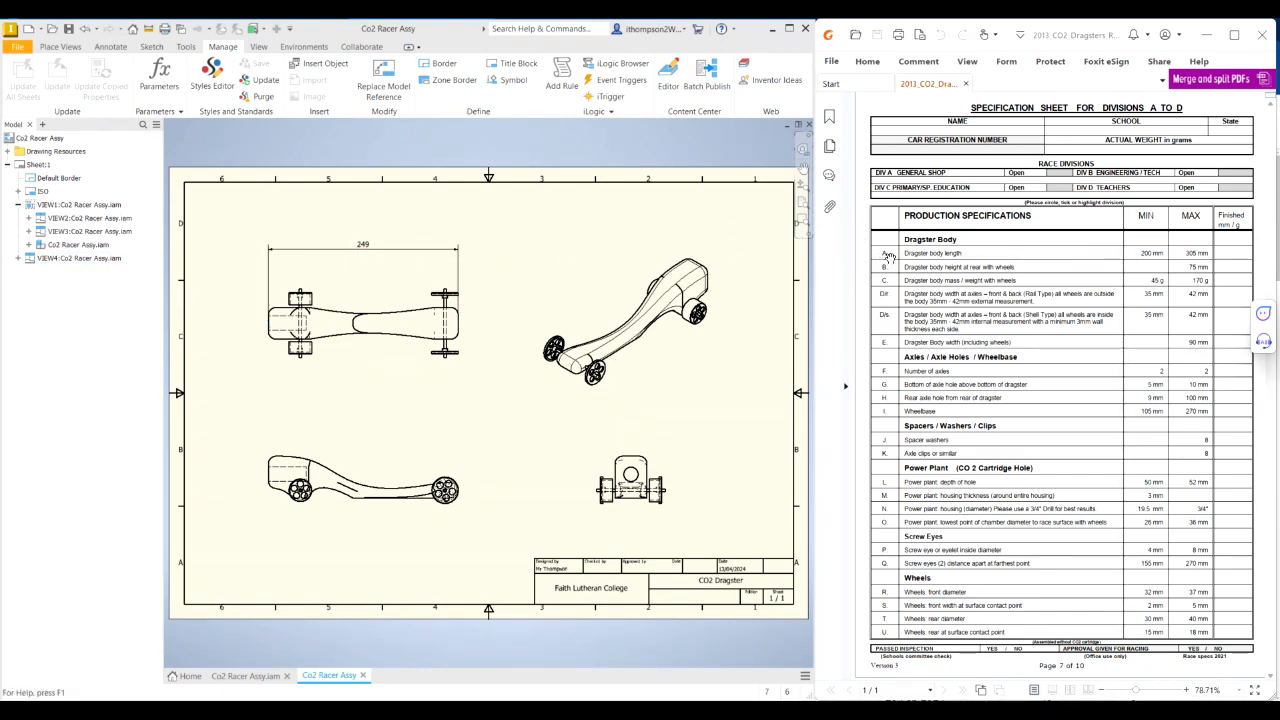
double_click(368, 249)
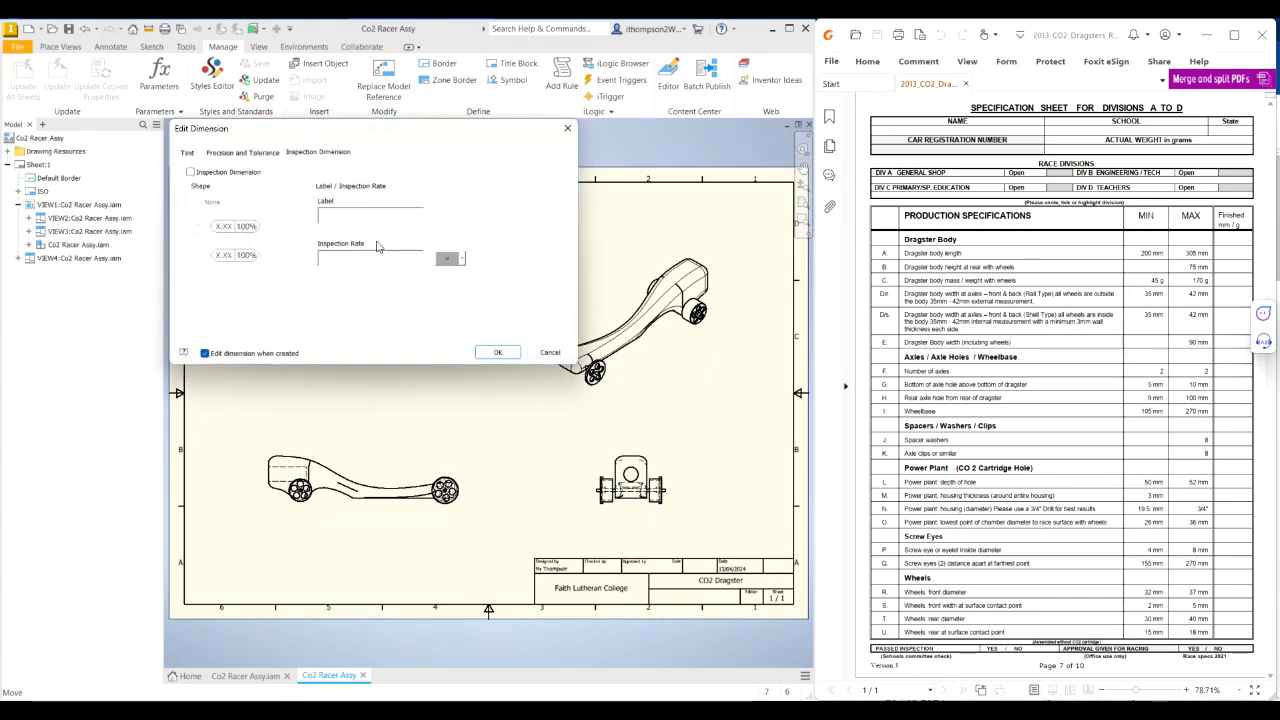
left_click(190, 152)
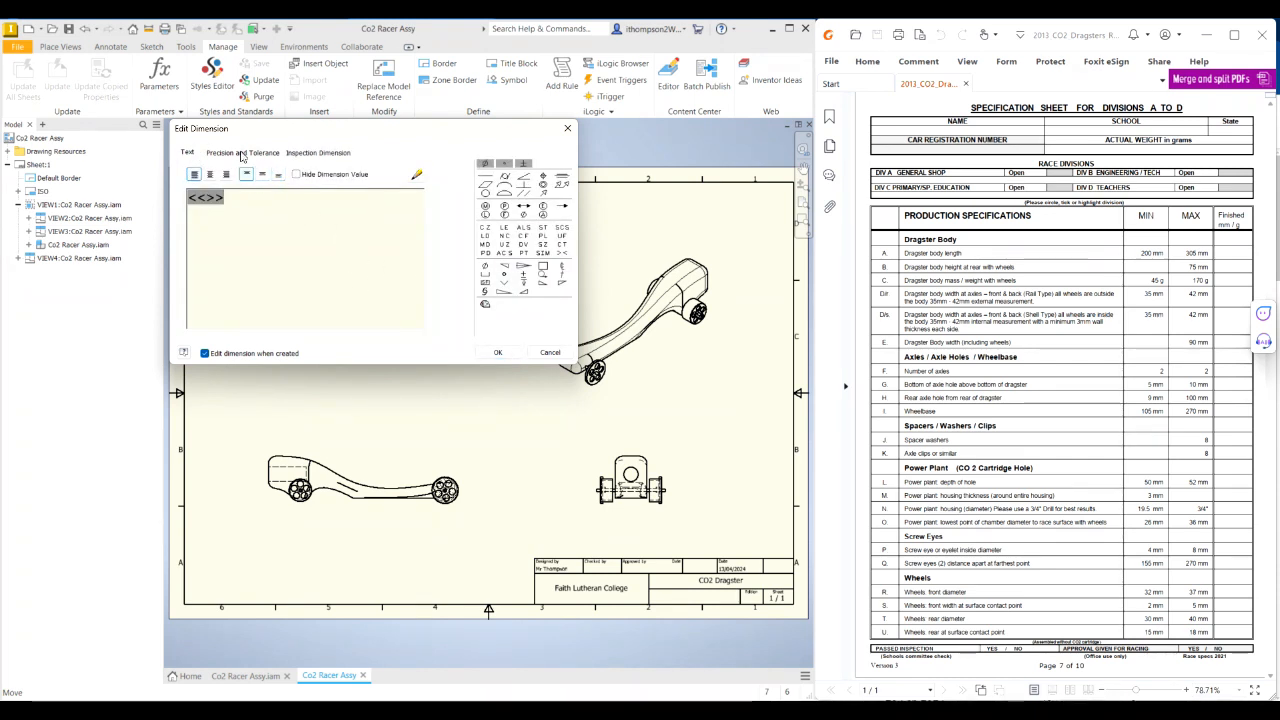
left_click(316, 154)
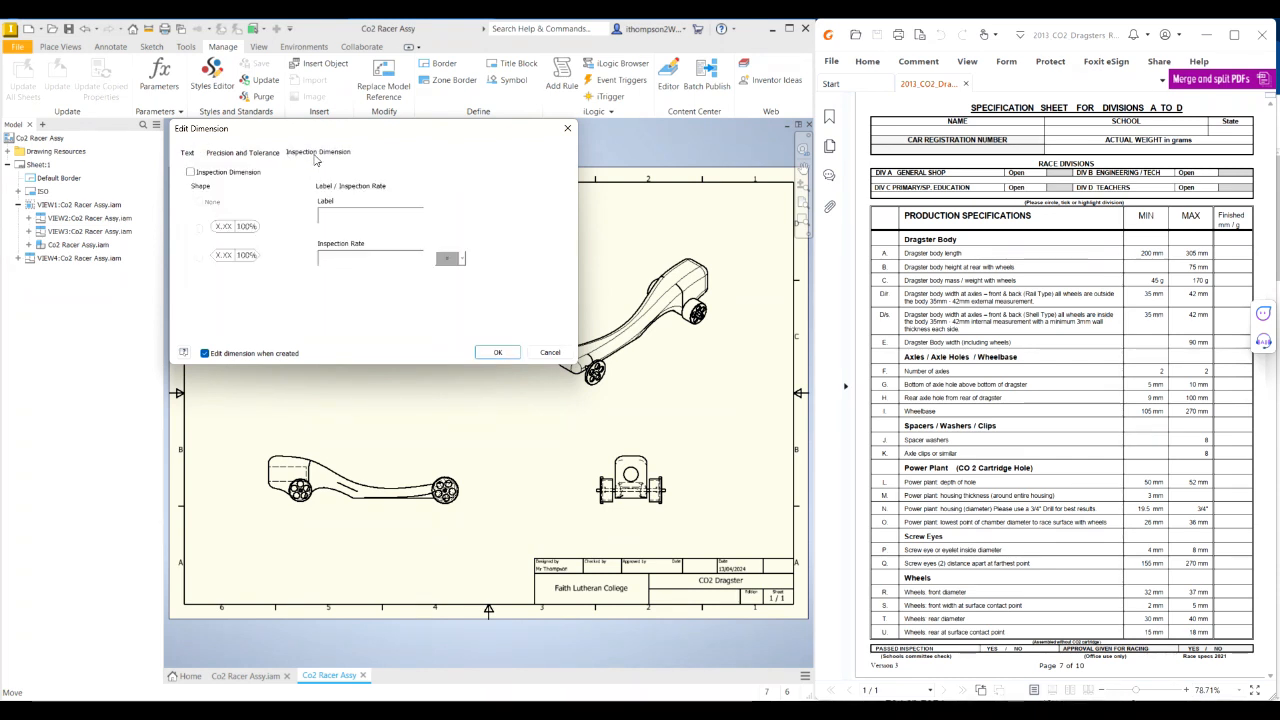
left_click(190, 173)
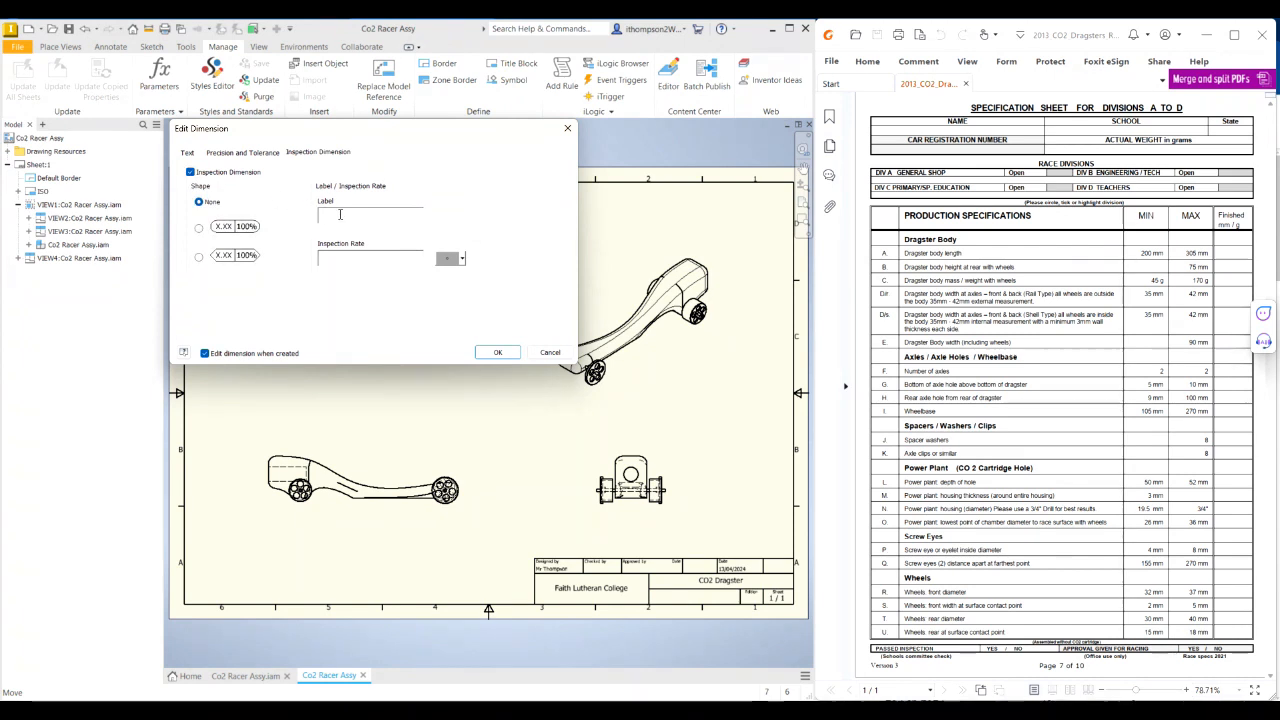
type("A")
left_click(495, 352)
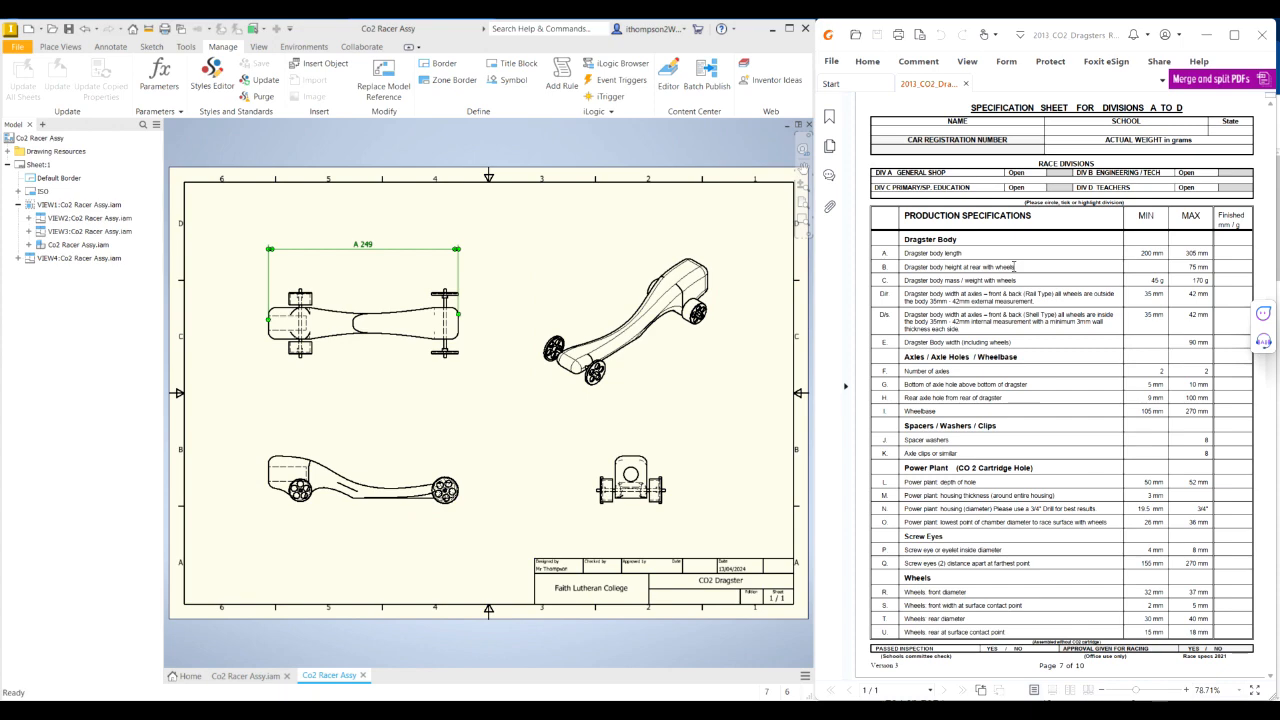
Step: Dimension the rear height in the side view, from the top of the body to the bottom of the rear wheel, placed behind the dragster
scroll(281, 471, "up", 5)
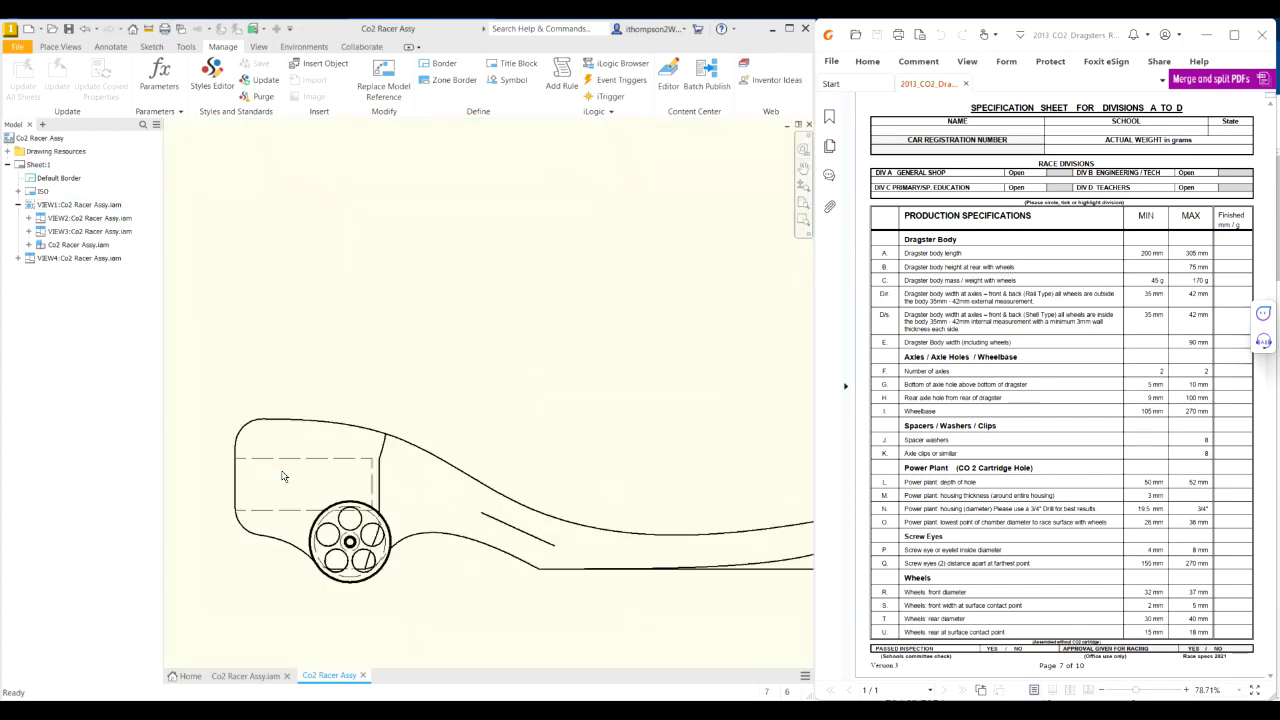
scroll(281, 471, "down", 4)
scroll(191, 457, "up", 3)
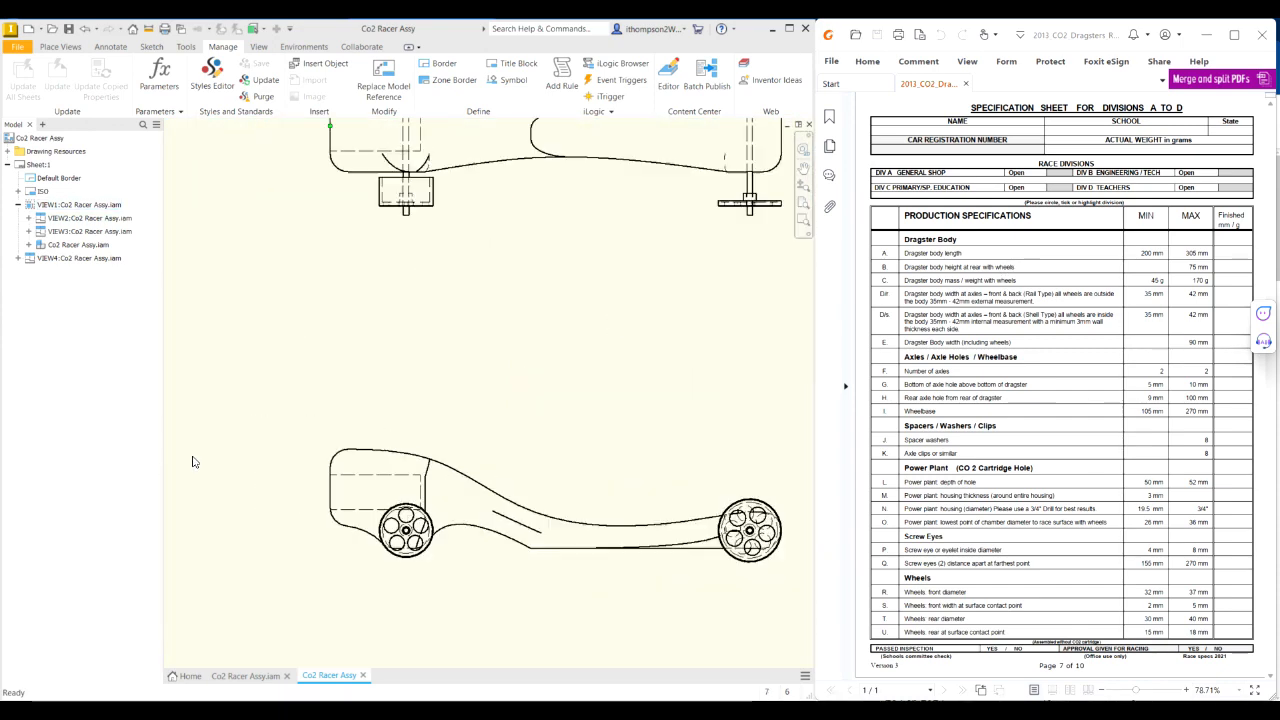
scroll(196, 463, "down", 2)
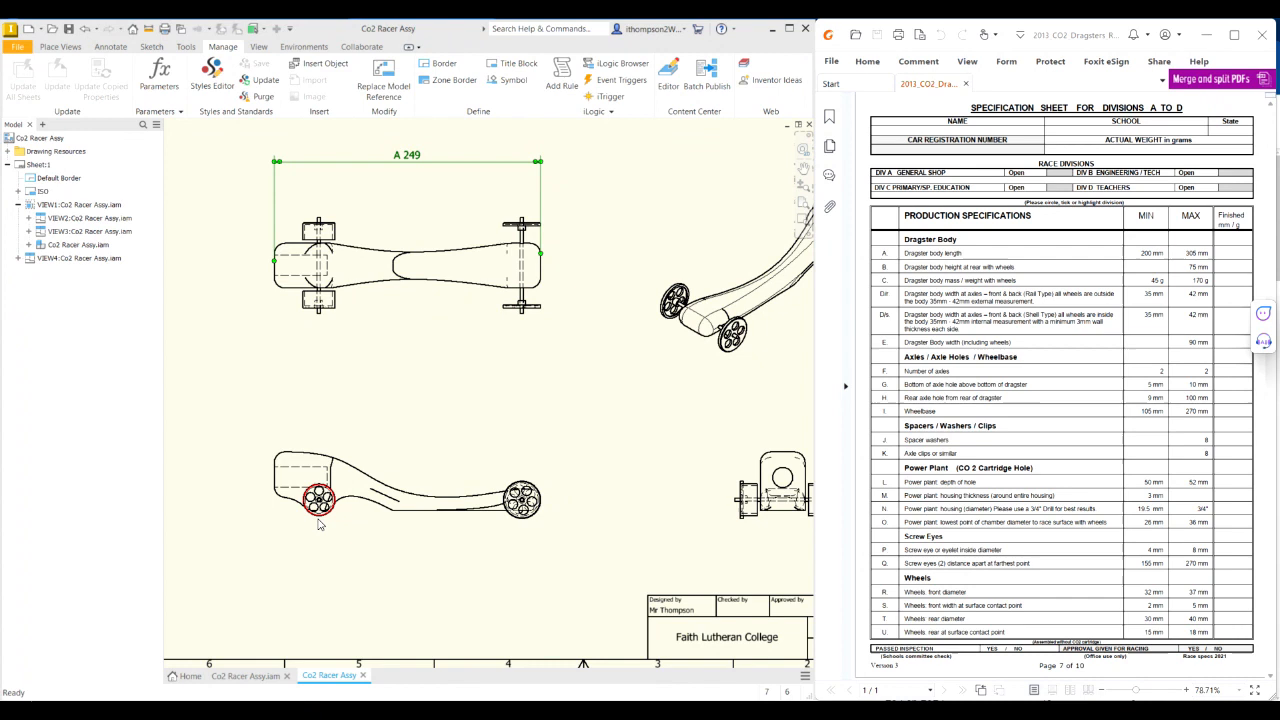
left_click(116, 48)
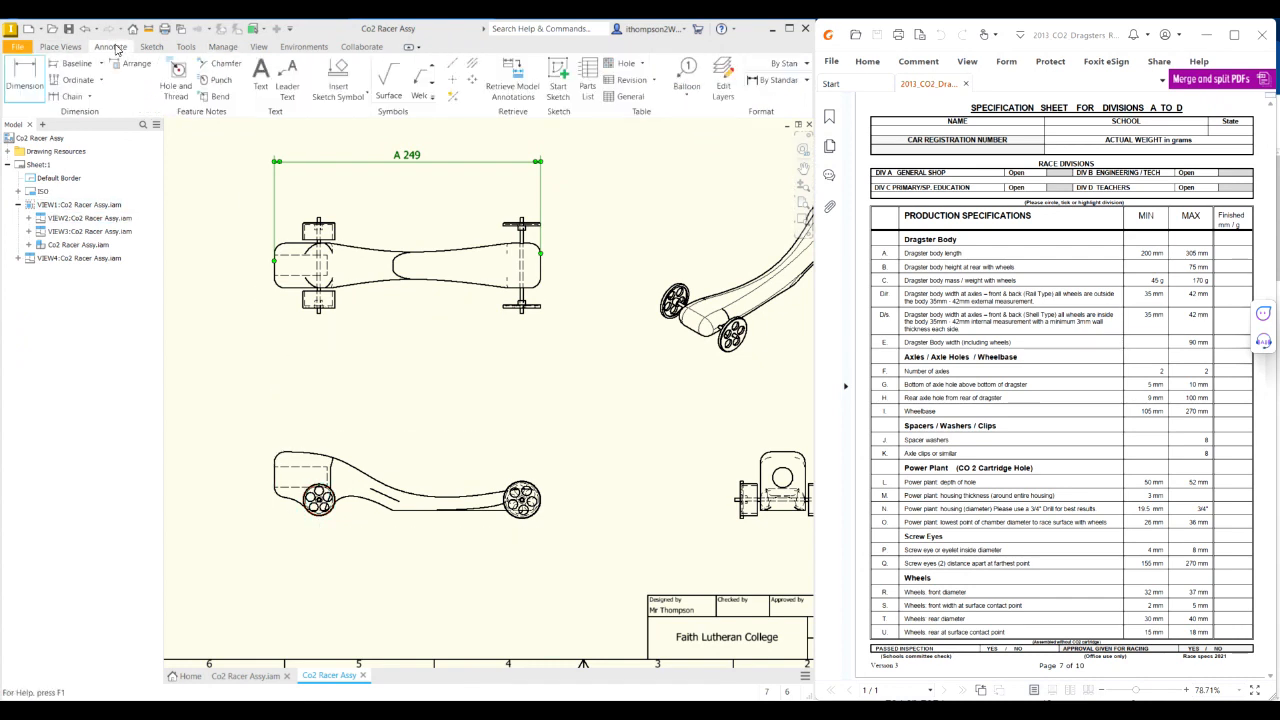
left_click(27, 80)
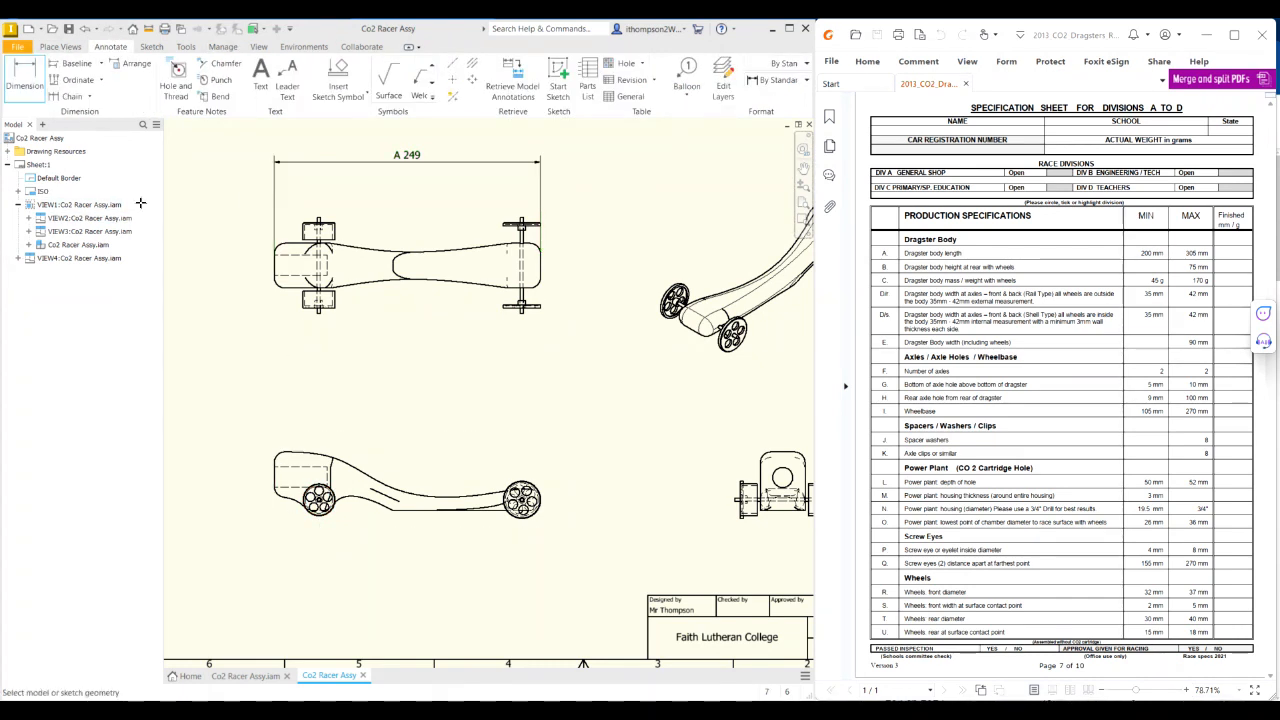
left_click(285, 456)
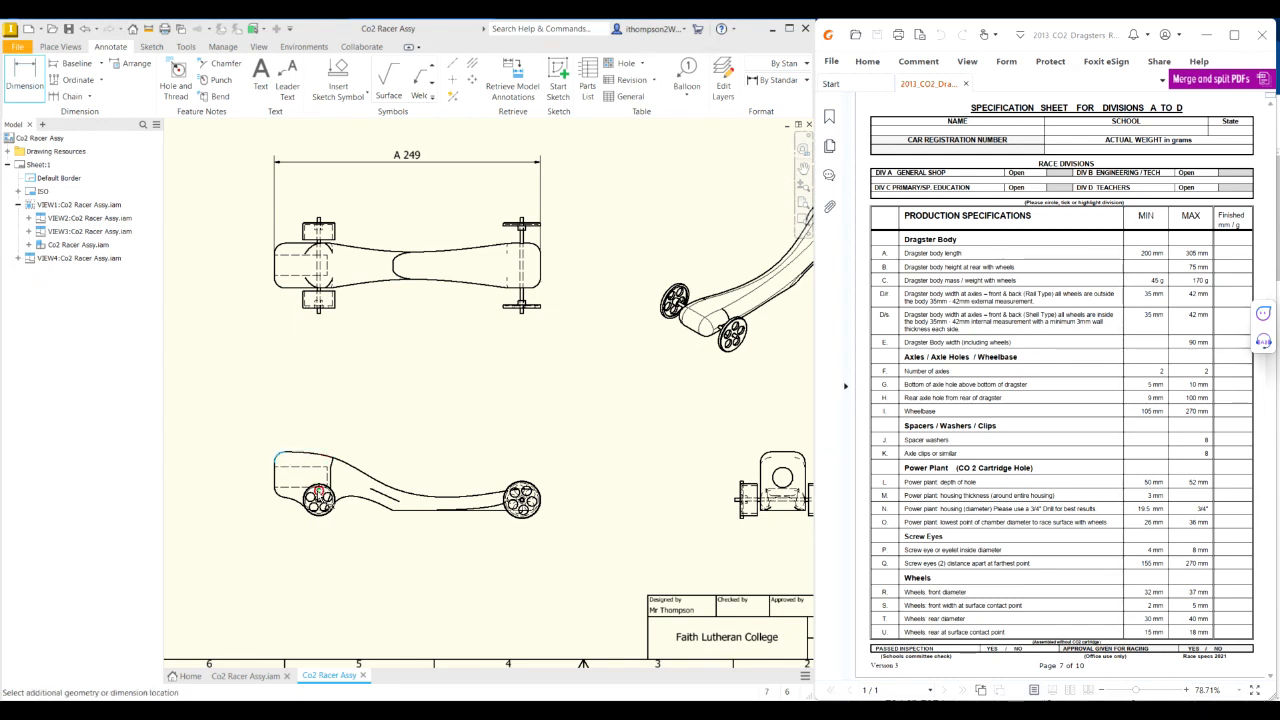
left_click(321, 510)
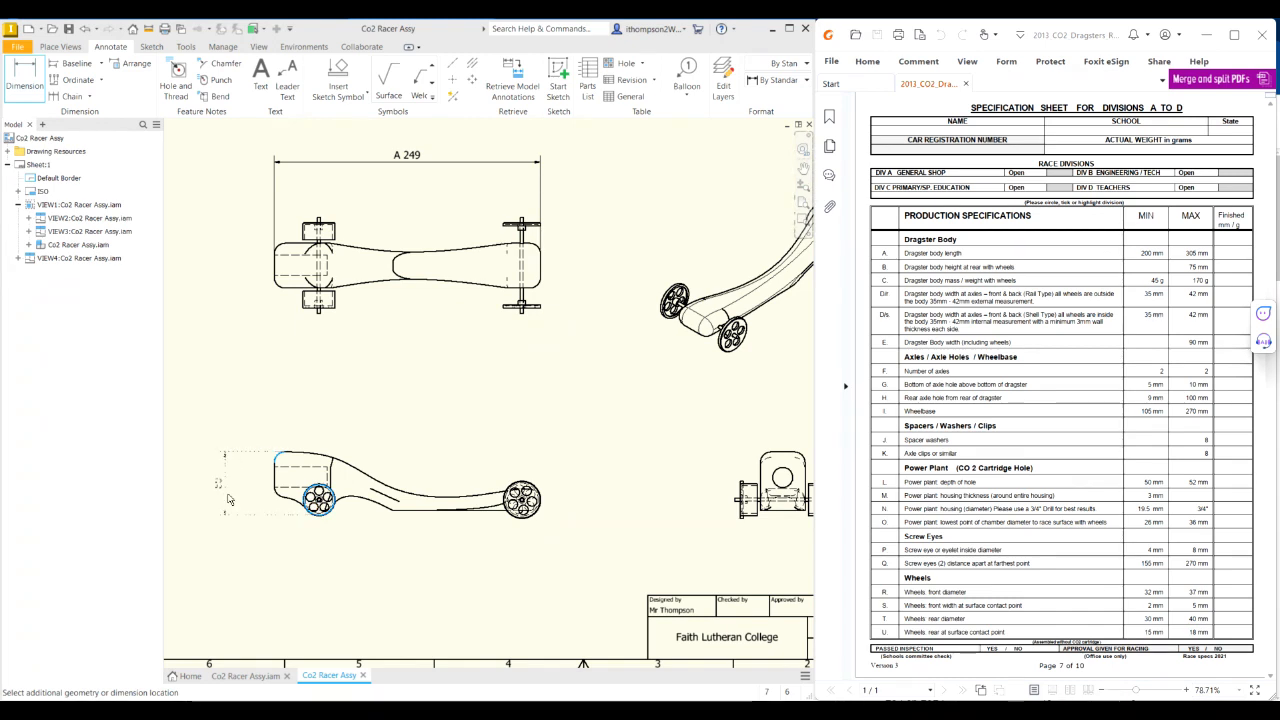
left_click(208, 488)
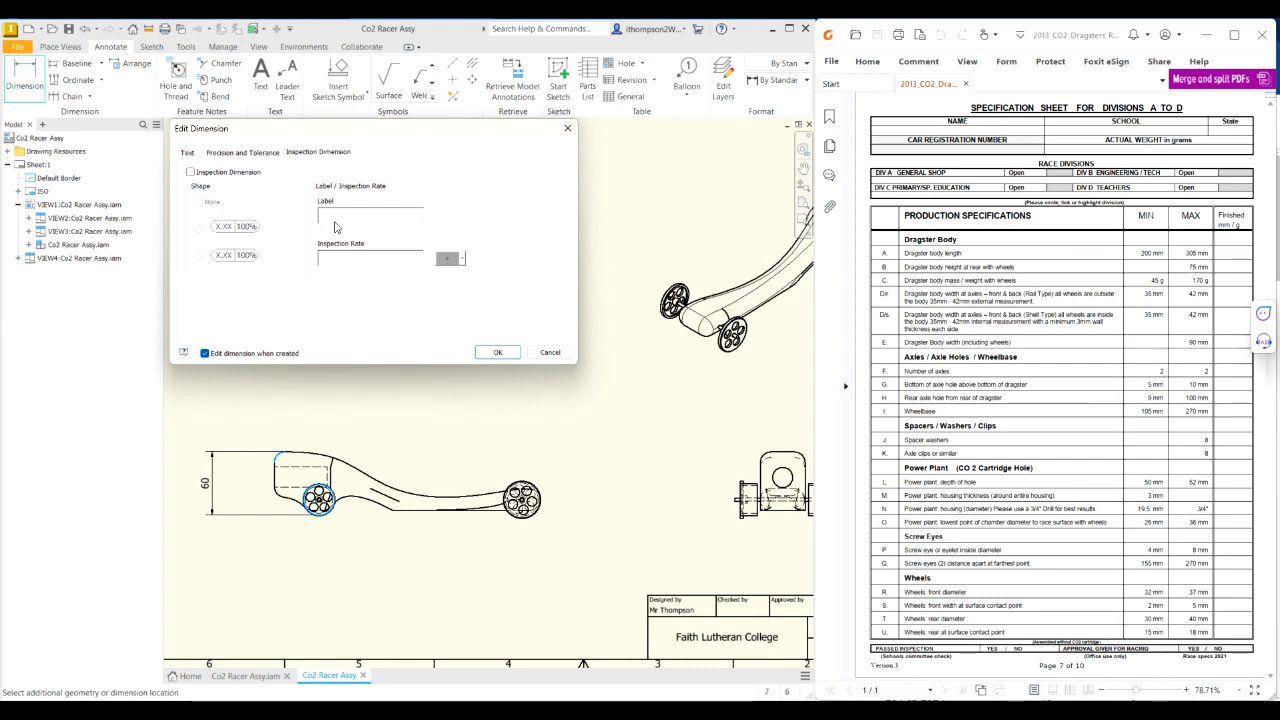
Step: Make the rear height dimension an inspection dimension with the label B
left_click(190, 172)
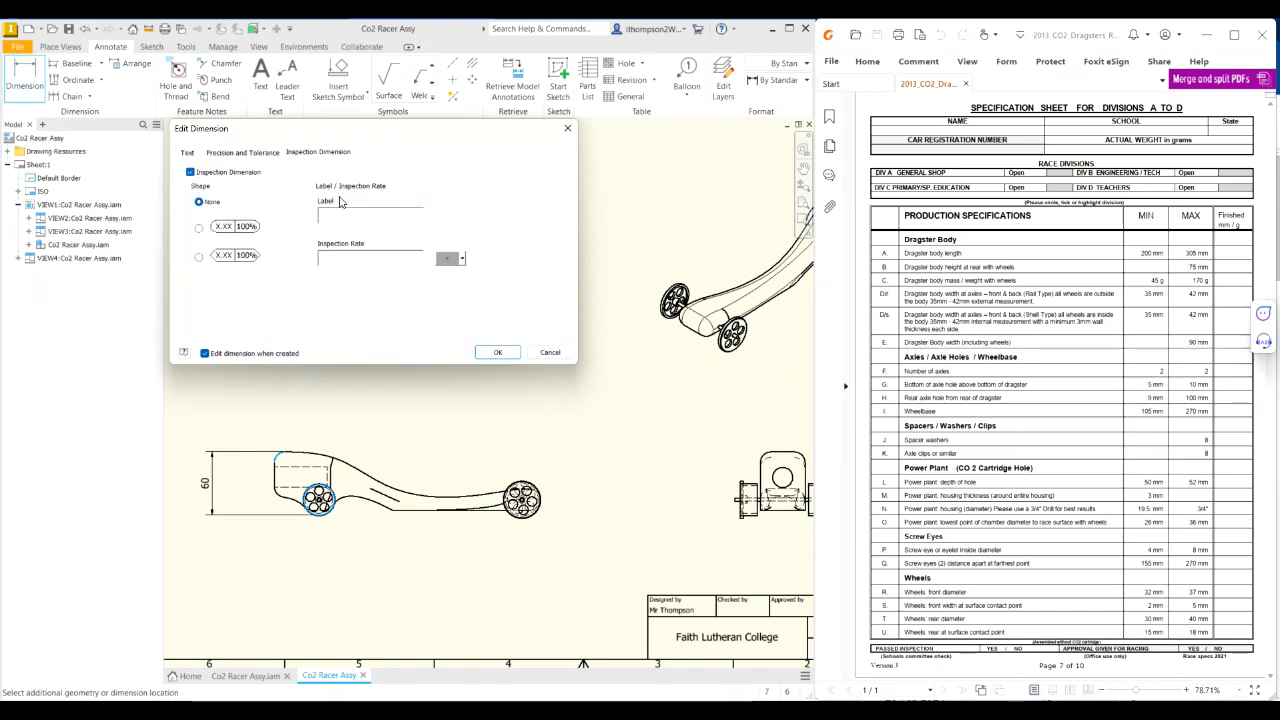
type("B")
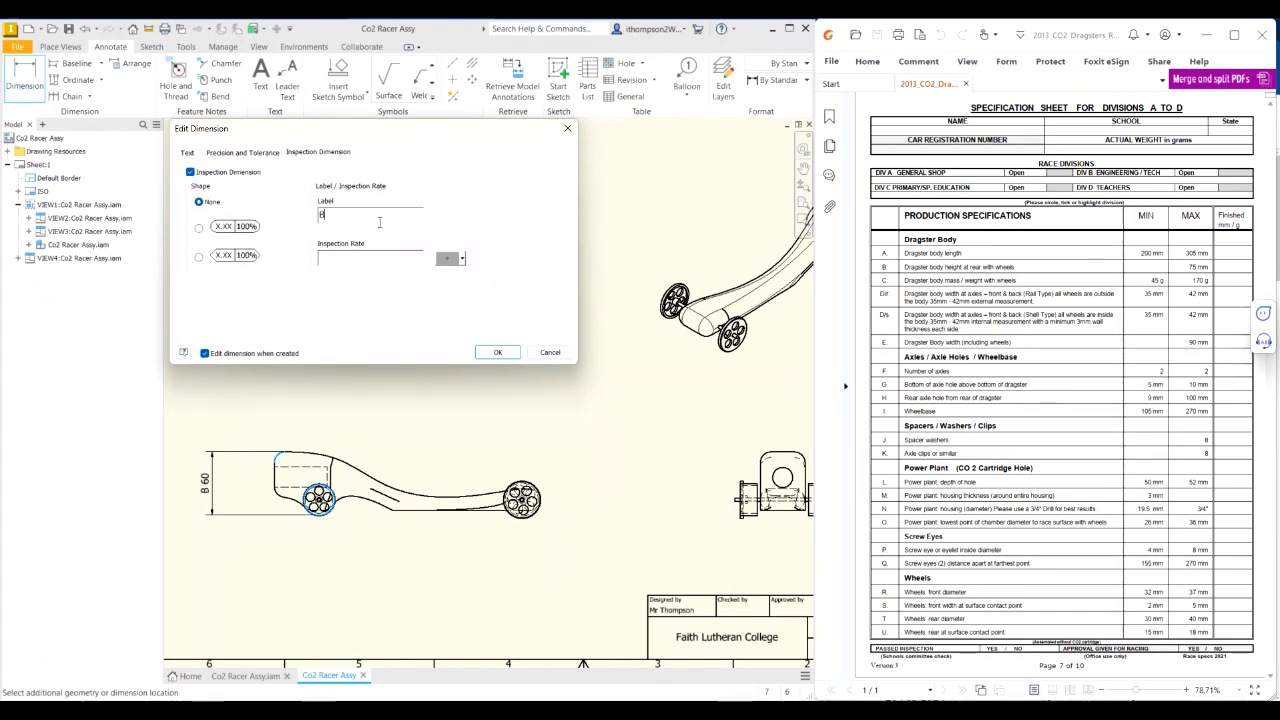
left_click(500, 353)
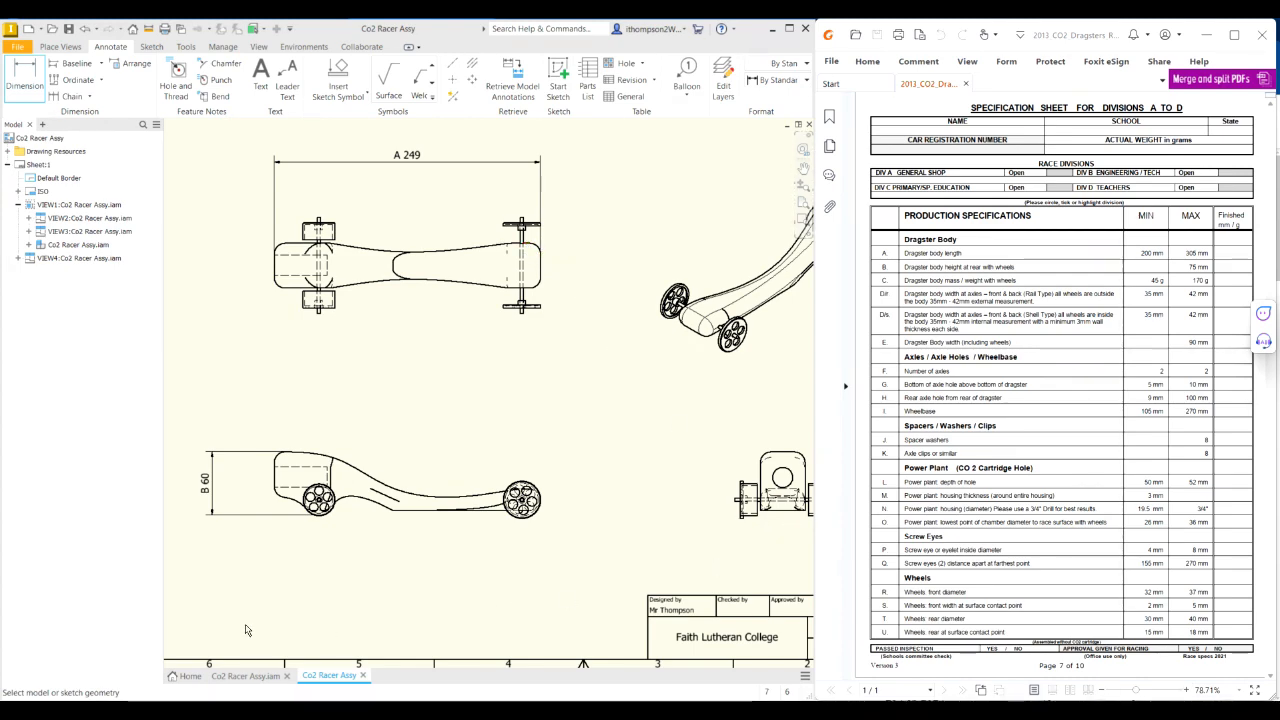
Step: Dimension the body width between its two vertical sides in the end view, placed below the body
scroll(249, 620, "down", 2)
scroll(503, 610, "up", 3)
scroll(574, 583, "up", 3)
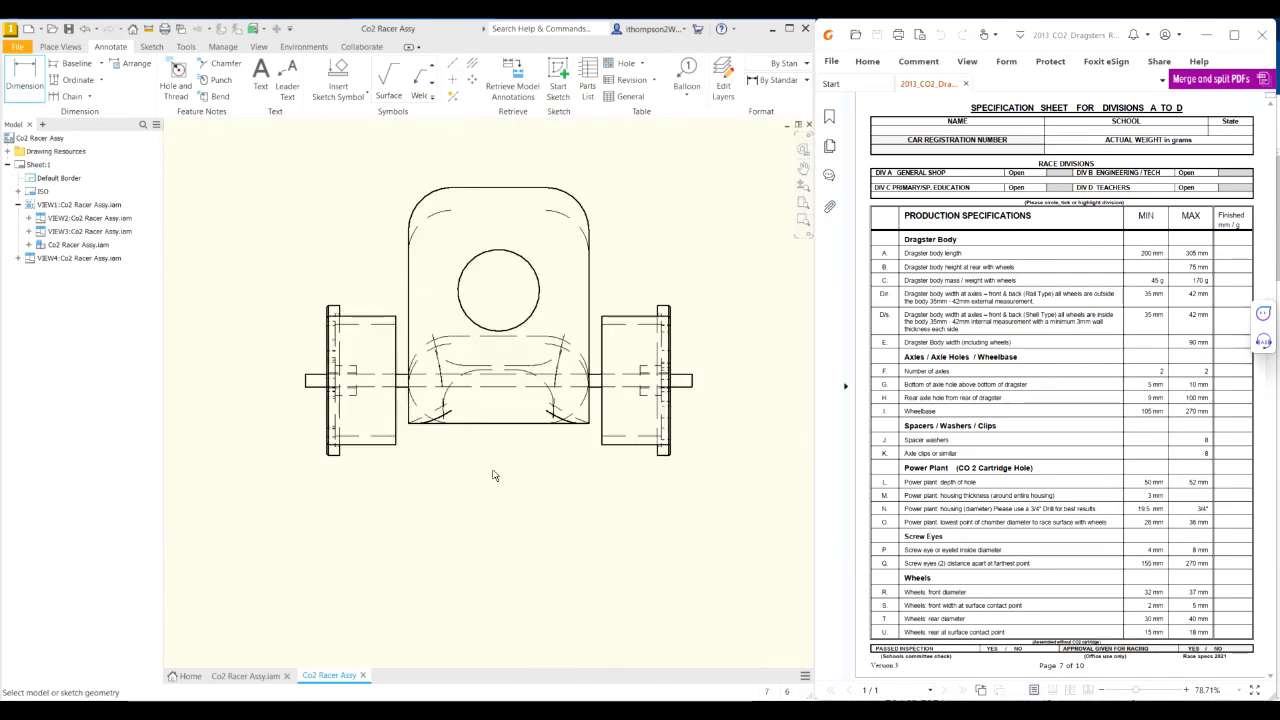
left_click(411, 418)
left_click(590, 405)
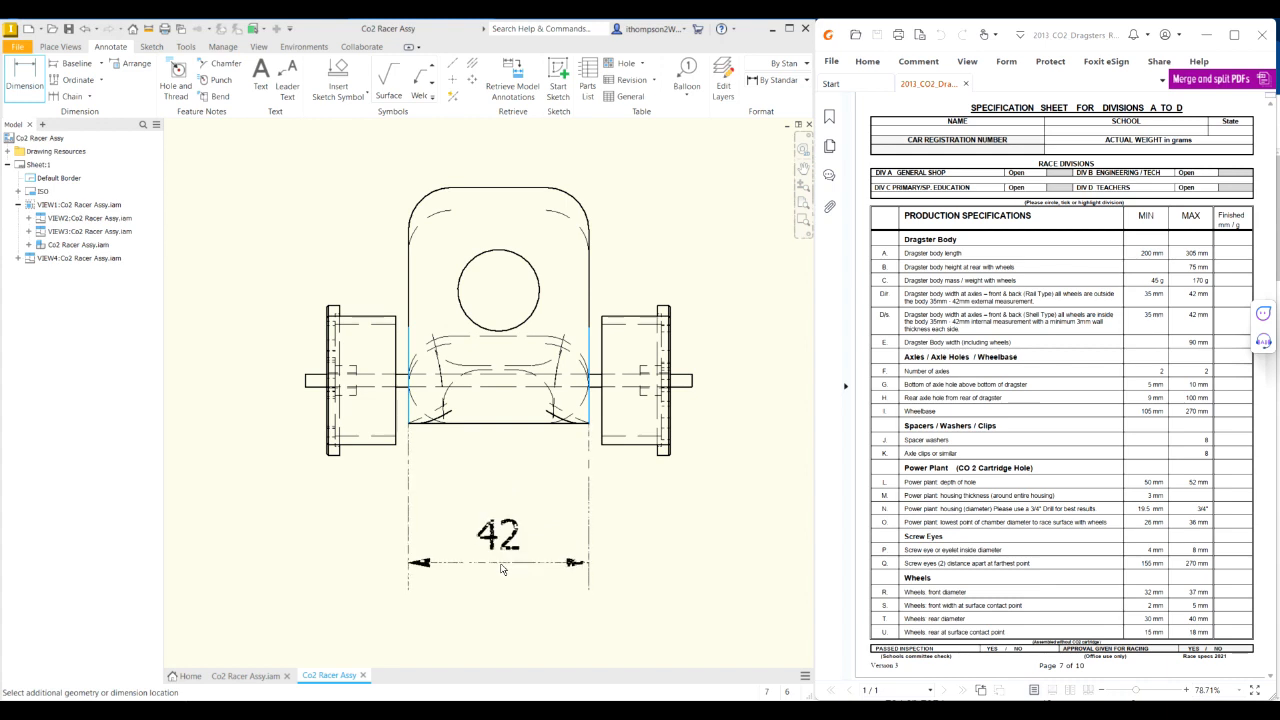
left_click(502, 568)
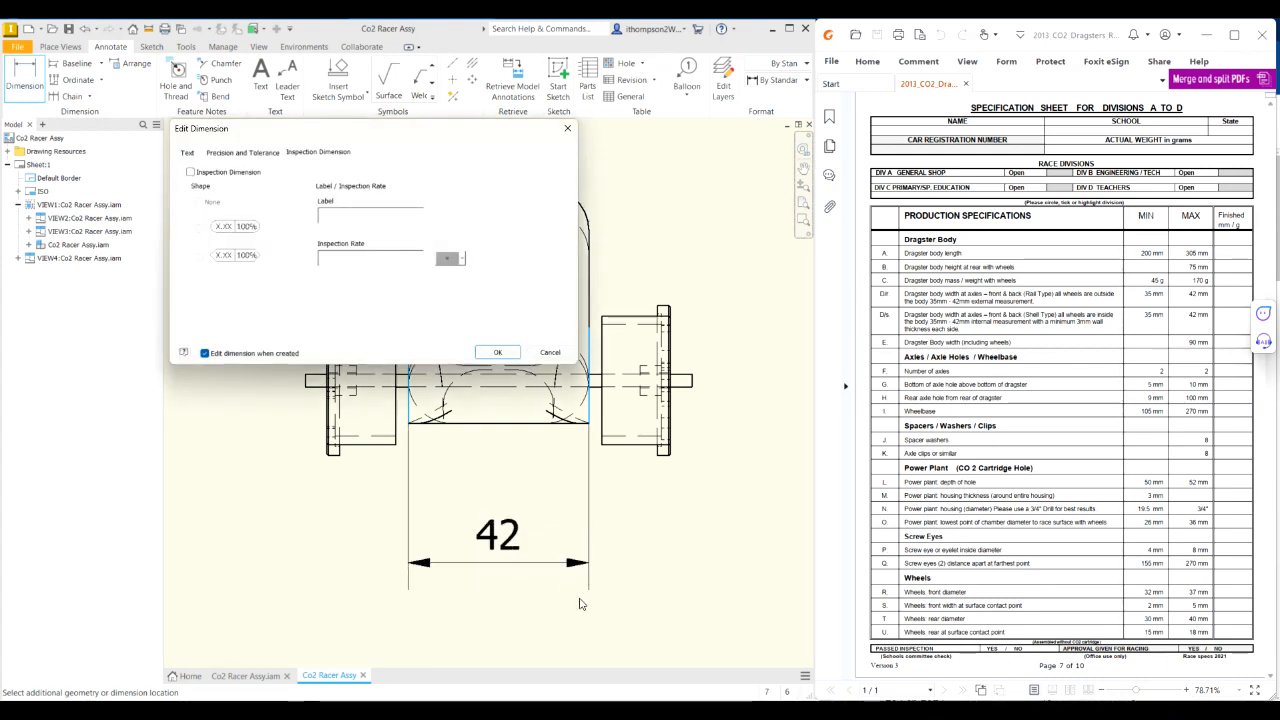
Step: Make the body-width dimension in the end view an inspection dimension labelled D
left_click(190, 173)
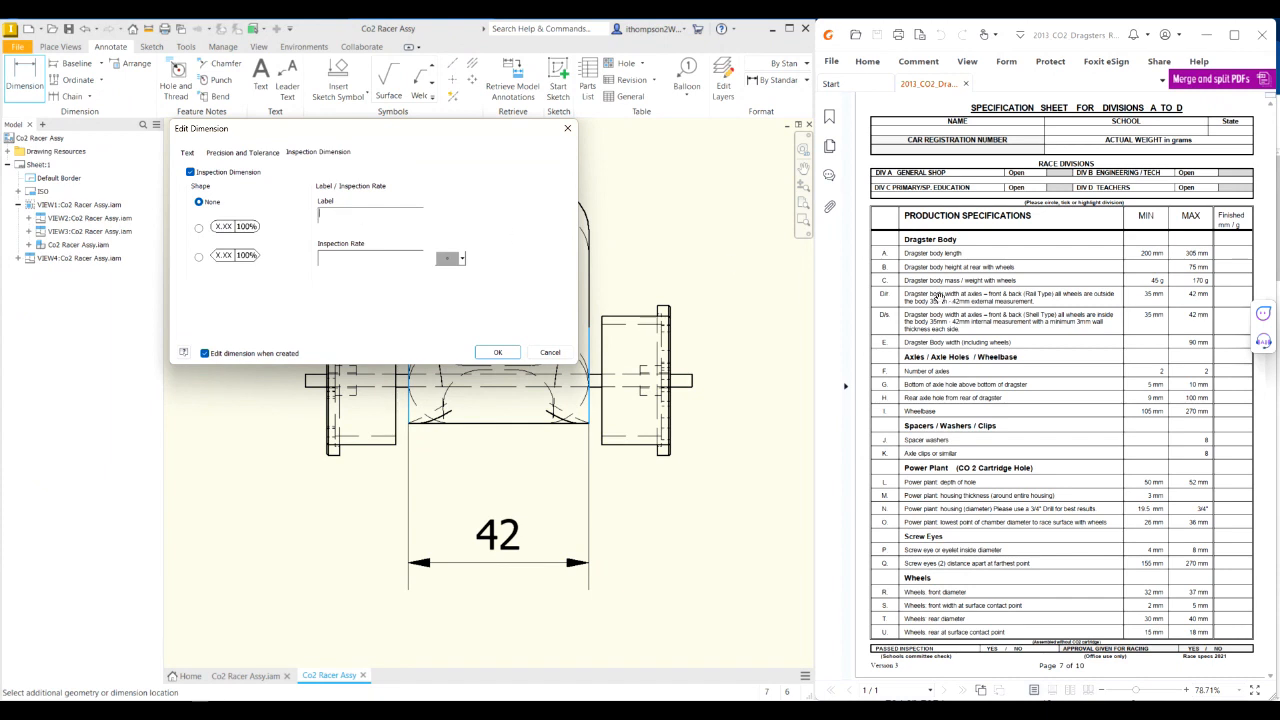
type("D")
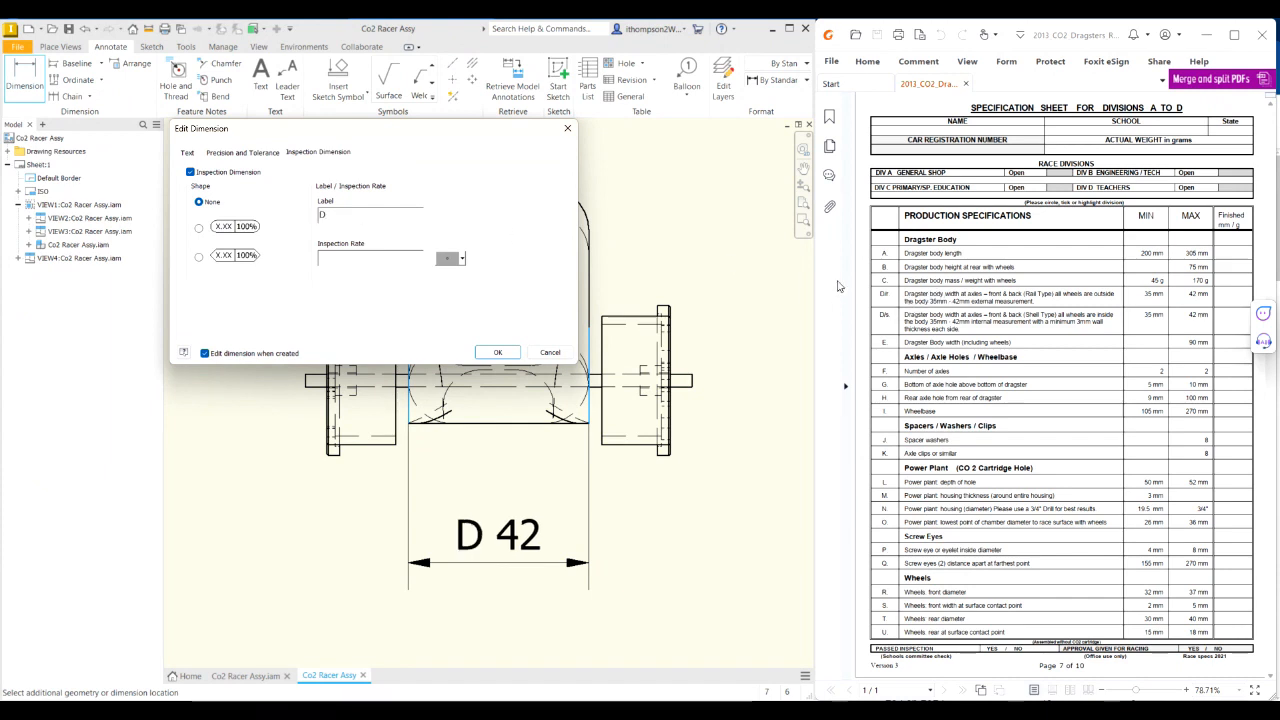
left_click(506, 360)
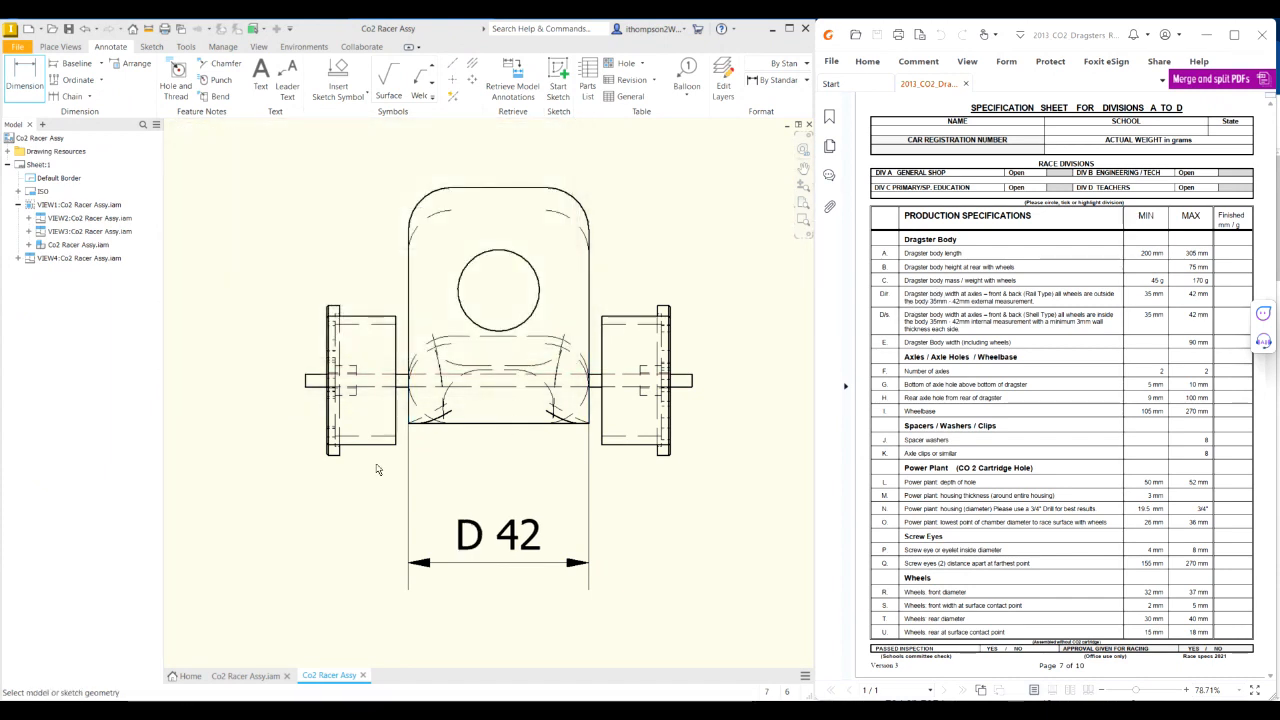
scroll(347, 443, "up", 5)
scroll(696, 400, "up", 5)
scroll(487, 388, "down", 3)
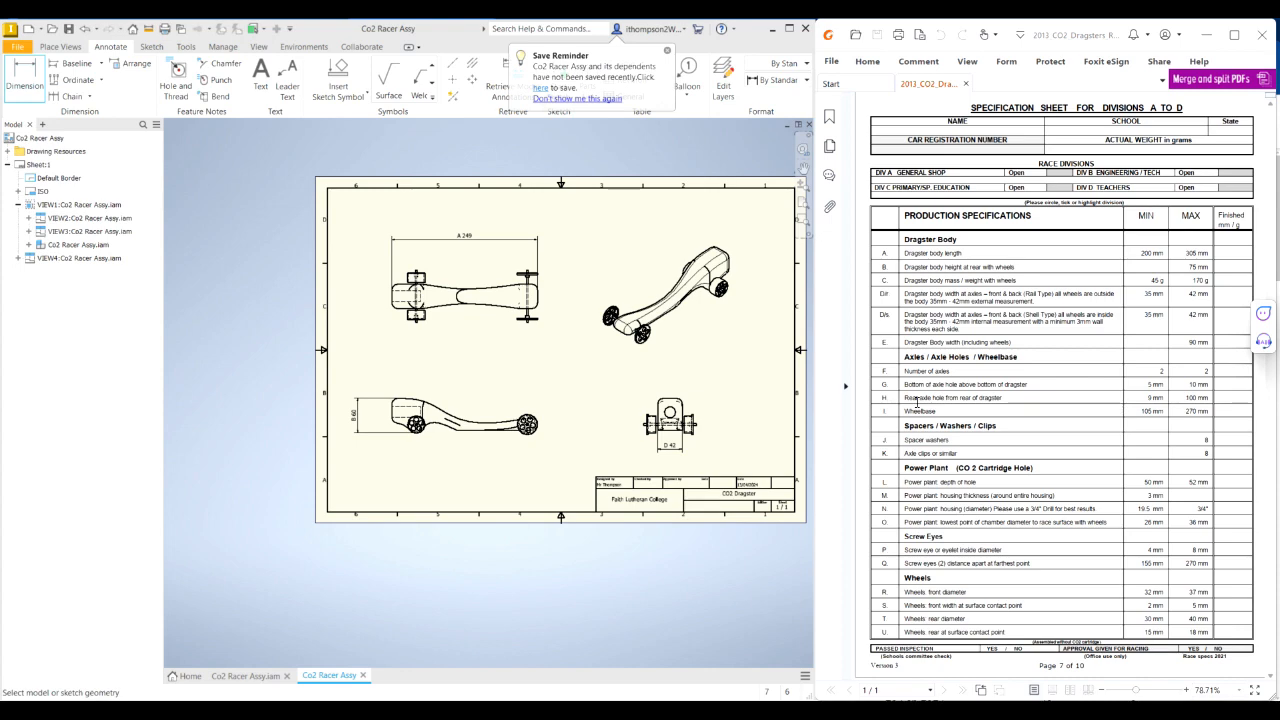
scroll(263, 433, "down", 4)
scroll(260, 430, "up", 5)
scroll(210, 438, "down", 2)
scroll(476, 436, "up", 4)
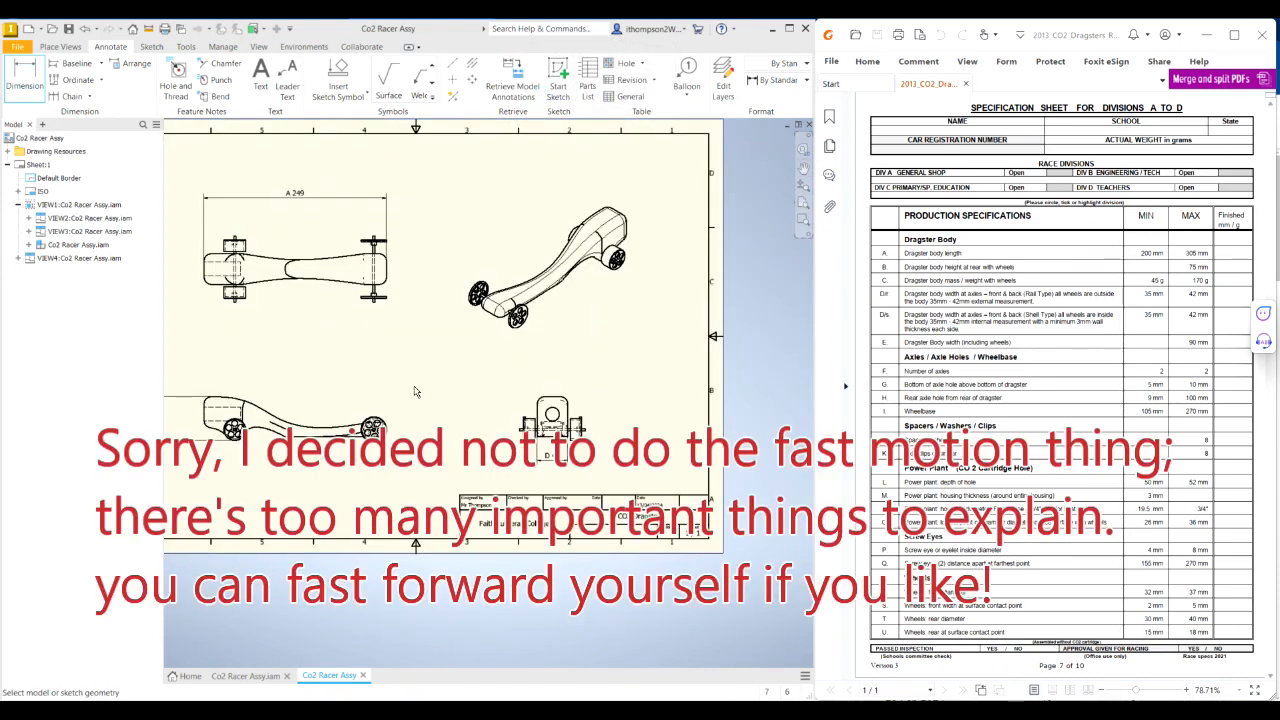
scroll(355, 400, "down", 3)
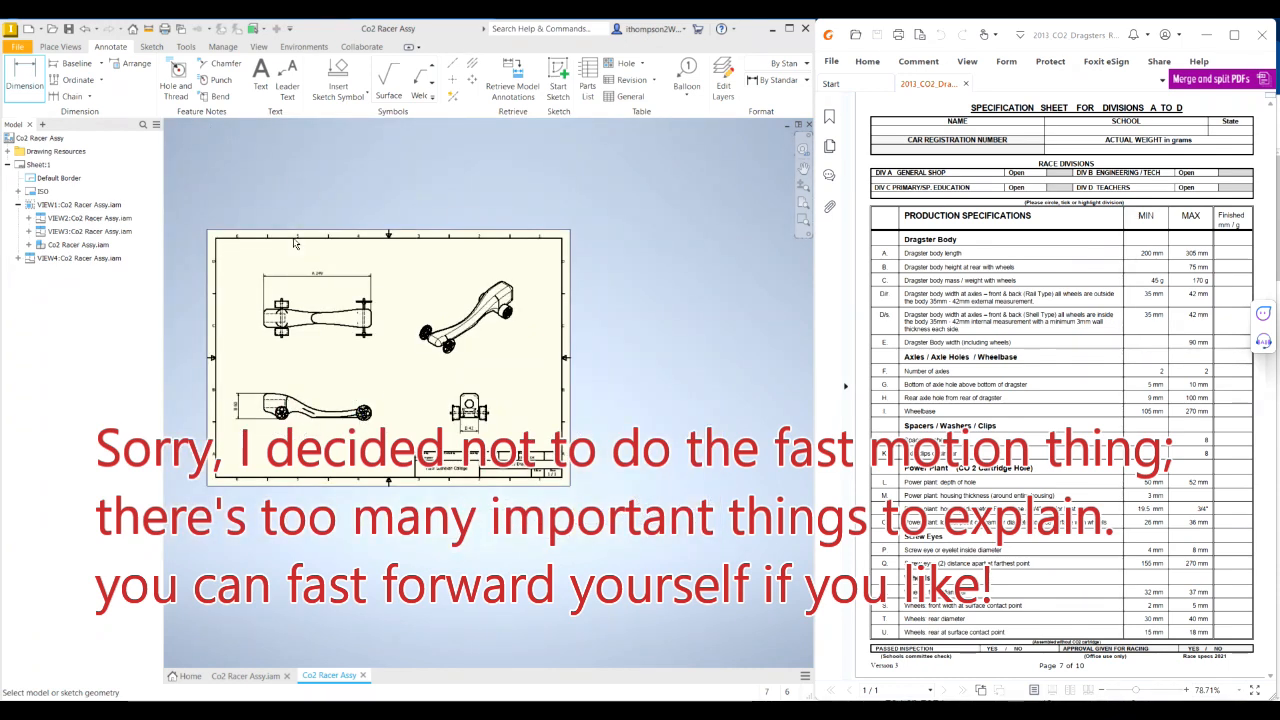
Step: Dimension the overall width between the two outer axle ends in the end view, placed below the D dimension
left_click(28, 84)
scroll(370, 432, "down", 2)
scroll(369, 432, "up", 5)
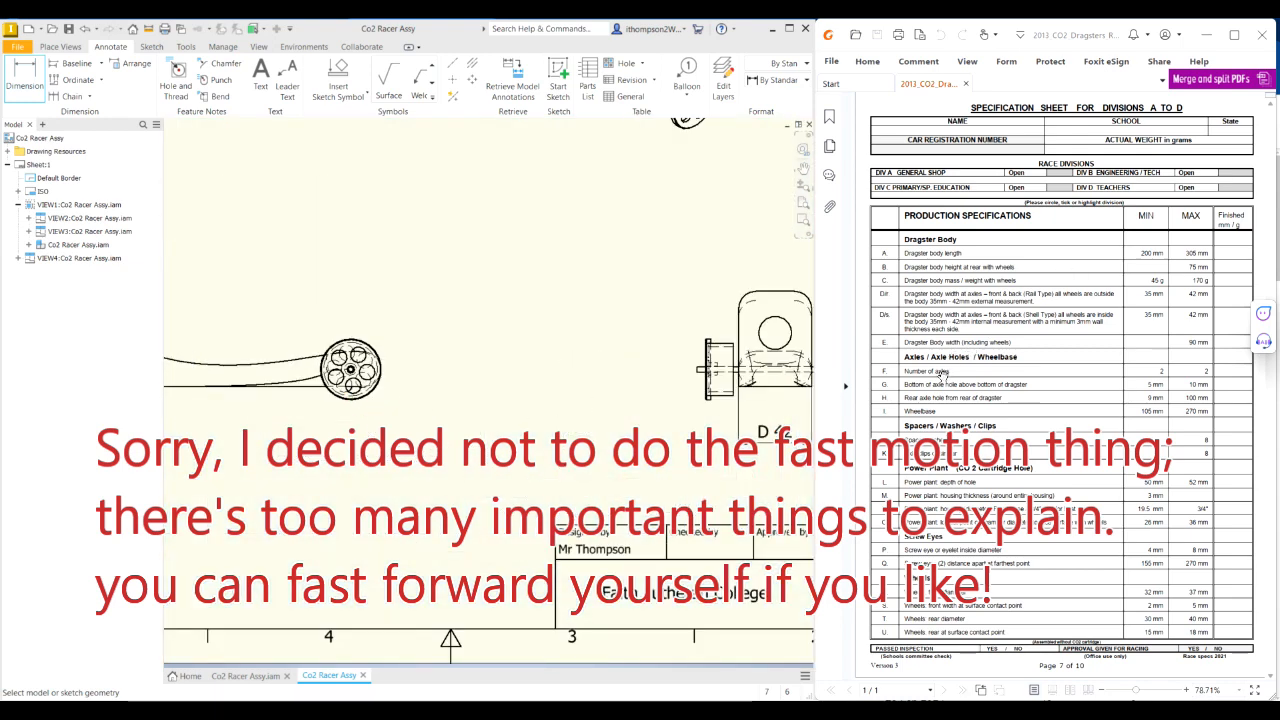
scroll(775, 388, "down", 2)
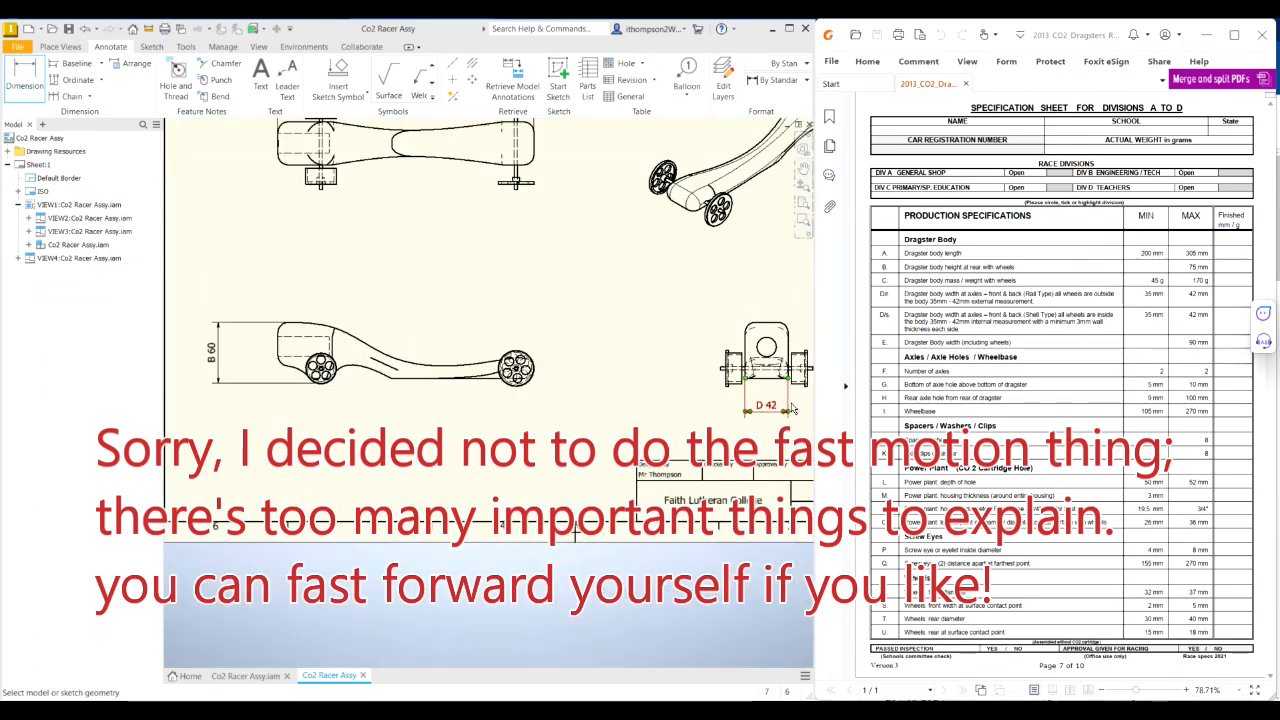
scroll(450, 434, "down", 2)
scroll(690, 413, "up", 2)
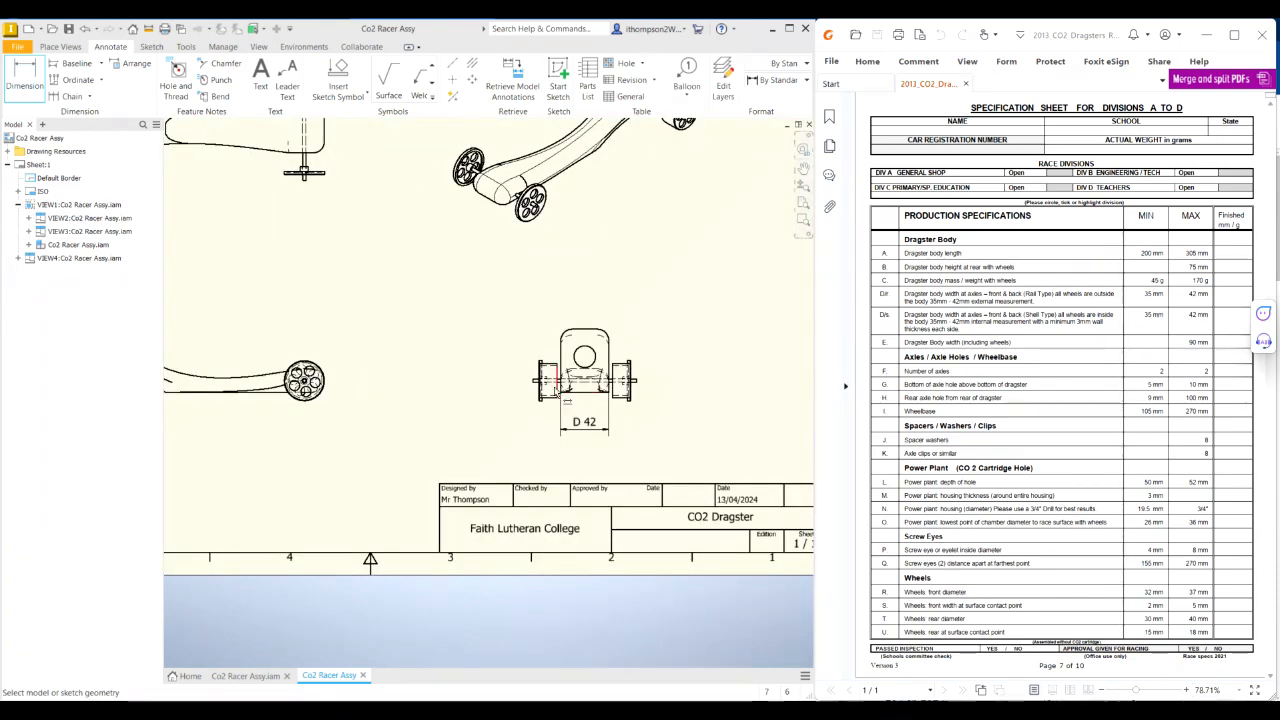
scroll(535, 392, "up", 3)
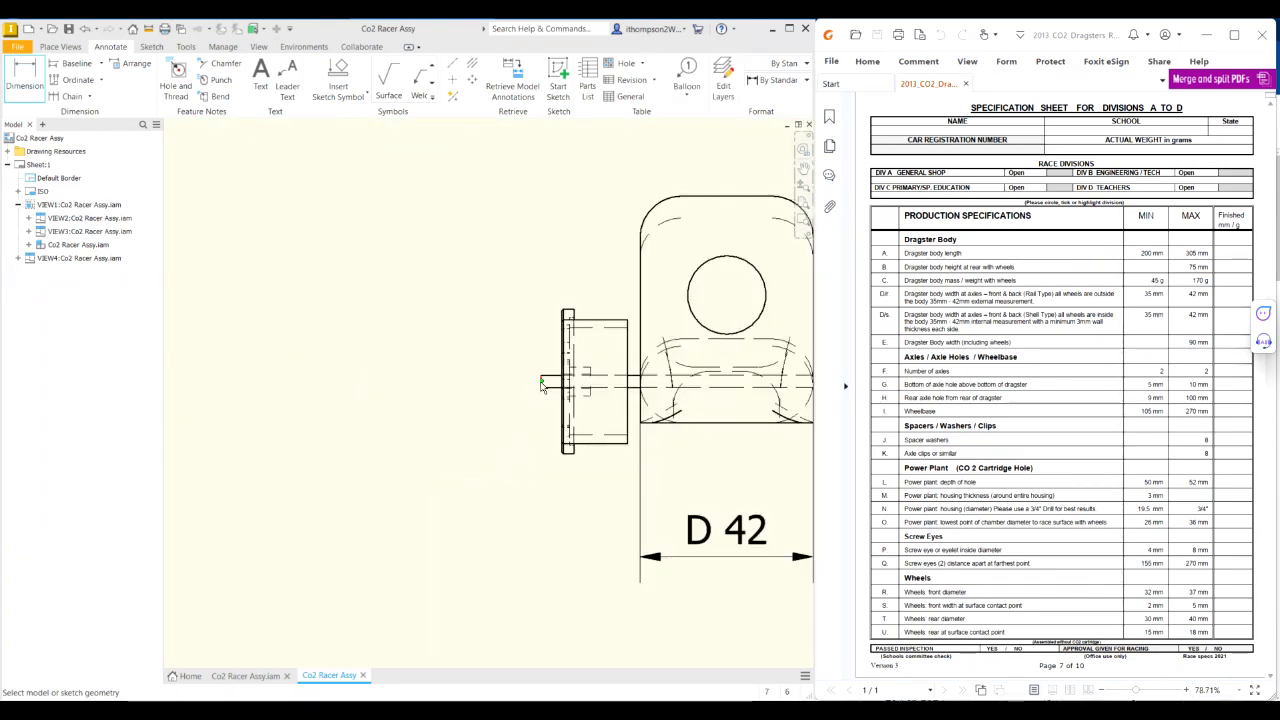
left_click(541, 383)
scroll(500, 406, "down", 3)
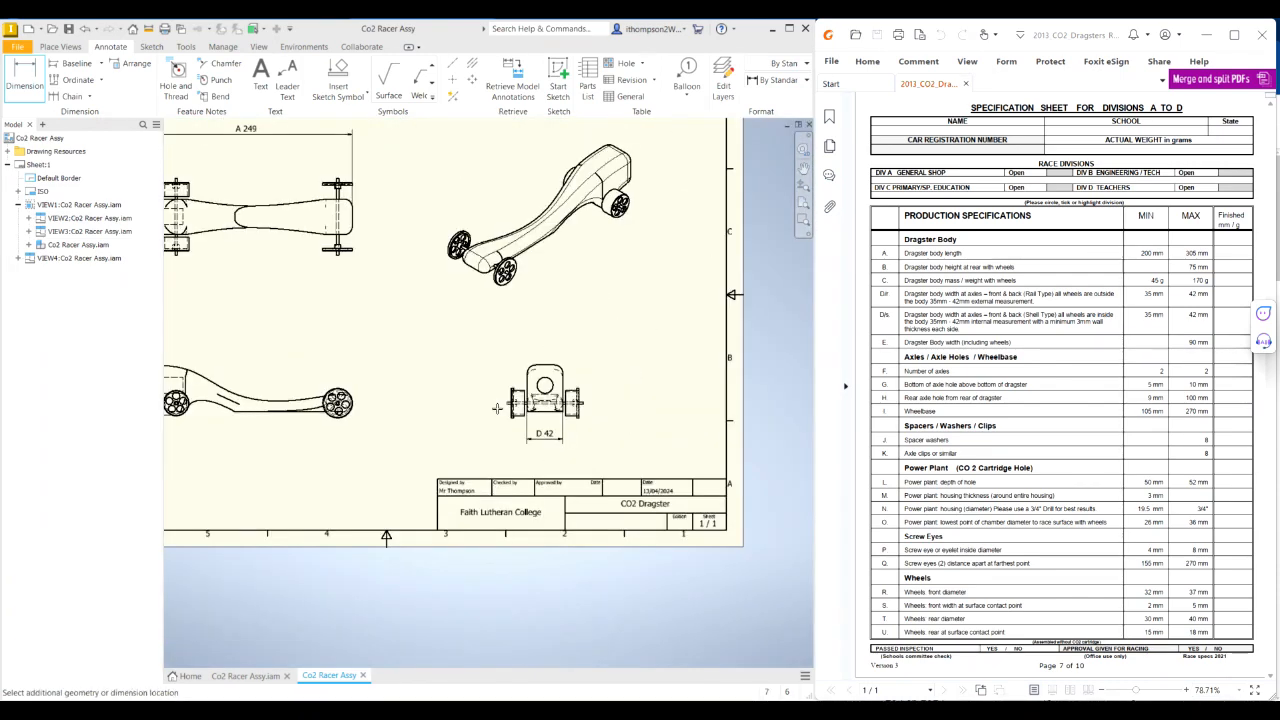
scroll(556, 413, "up", 3)
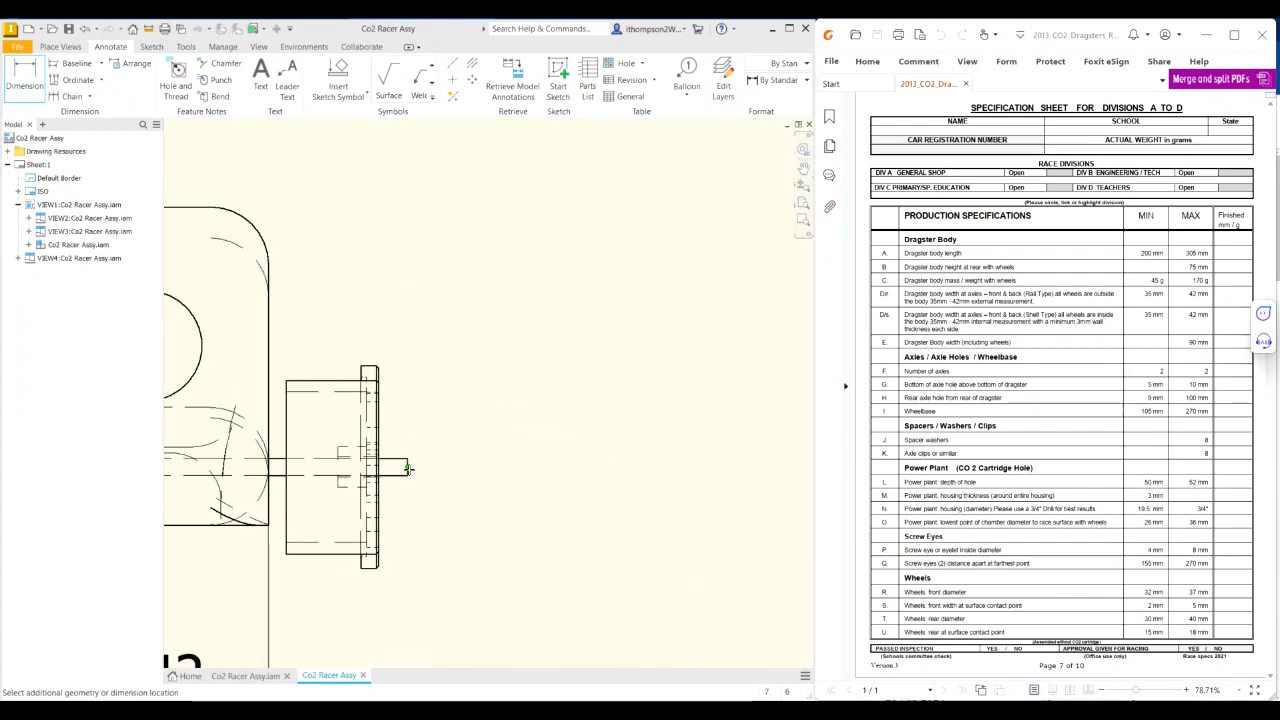
scroll(408, 468, "down", 1)
scroll(408, 468, "down", 3)
scroll(395, 500, "up", 2)
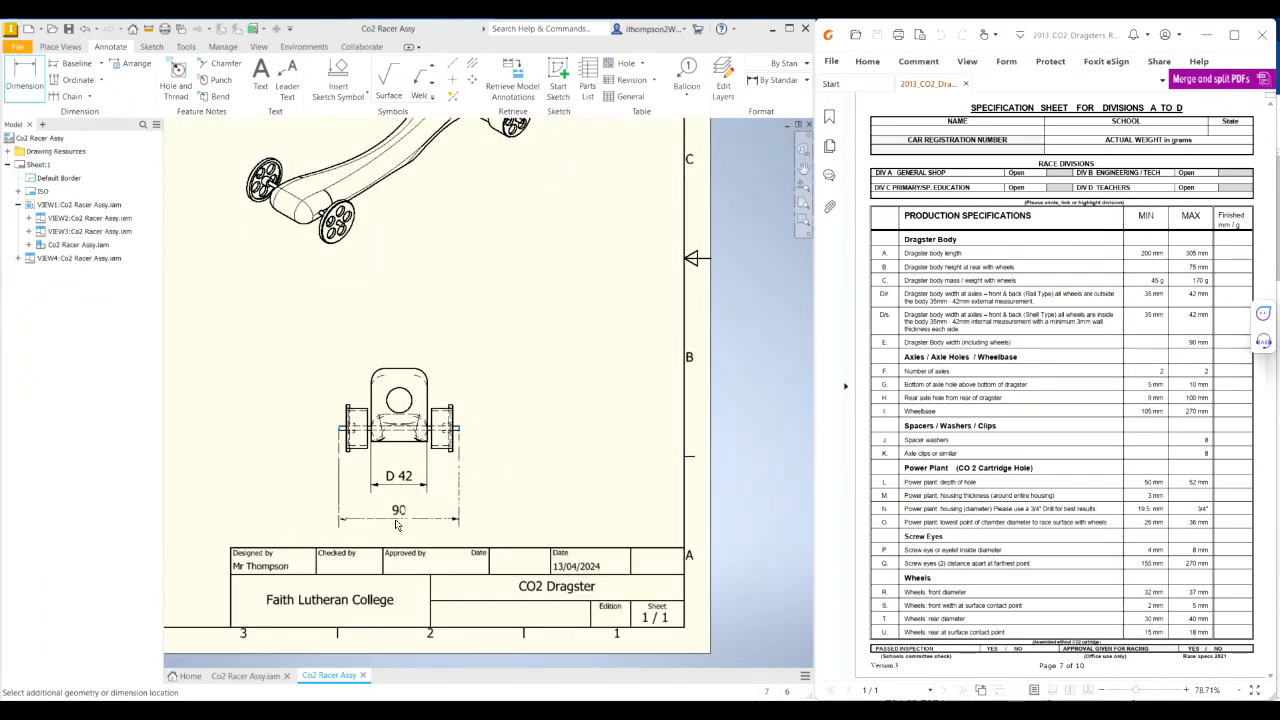
left_click(399, 519)
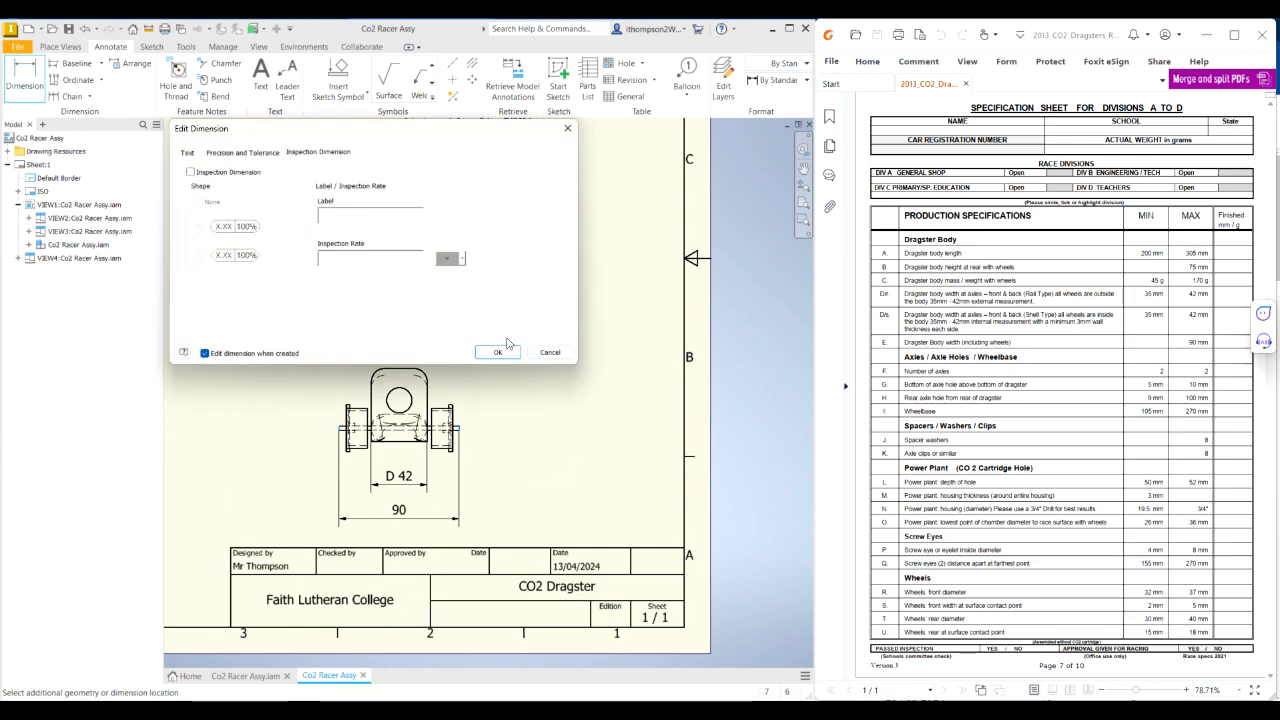
Step: Make the overall-width dimension in the end view an inspection dimension labelled E
left_click(191, 172)
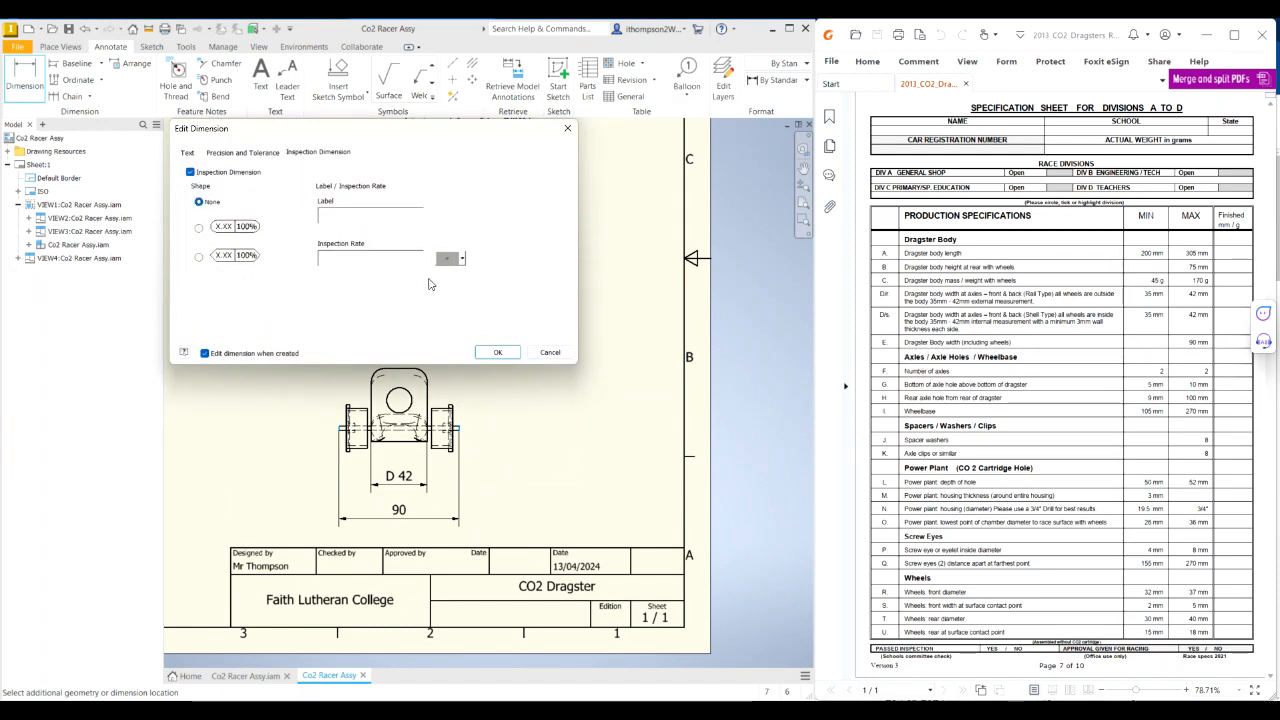
type("E")
left_click(505, 354)
scroll(300, 386, "down", 5)
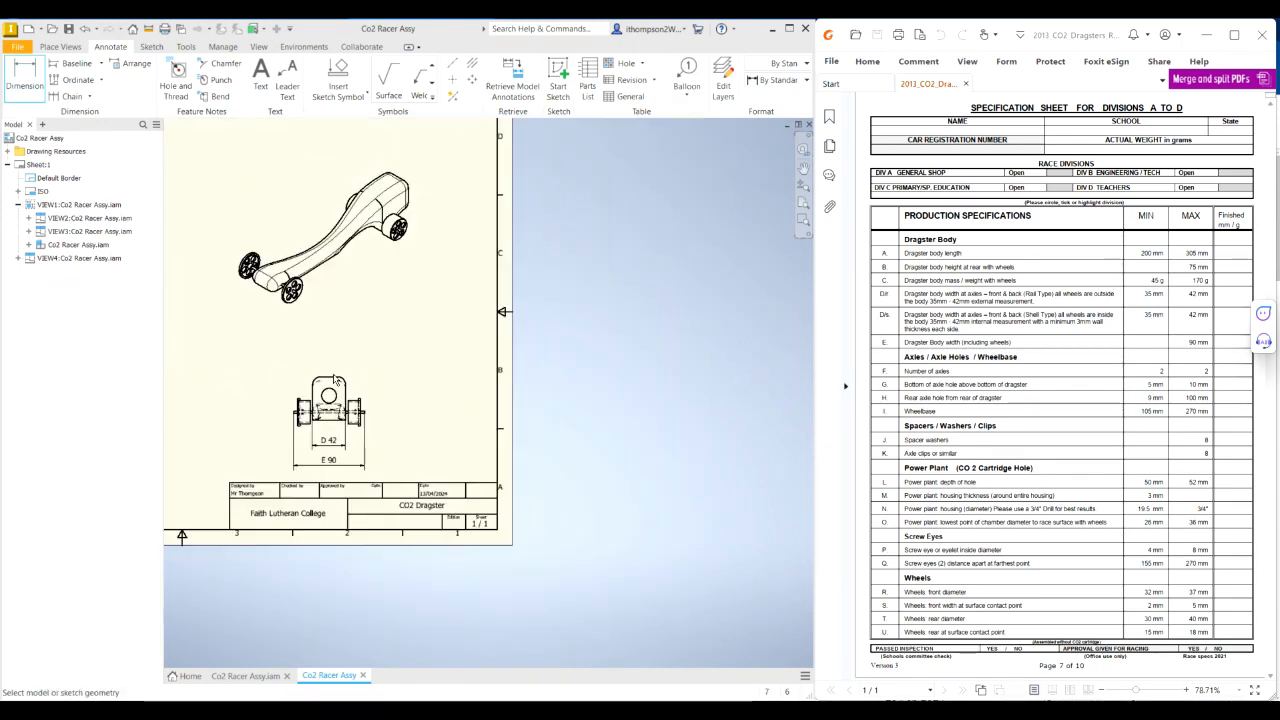
Step: Examine the side and end views for where to dimension the axle hole's height above the bottom of the body, item G
scroll(338, 385, "up", 6)
scroll(509, 386, "down", 5)
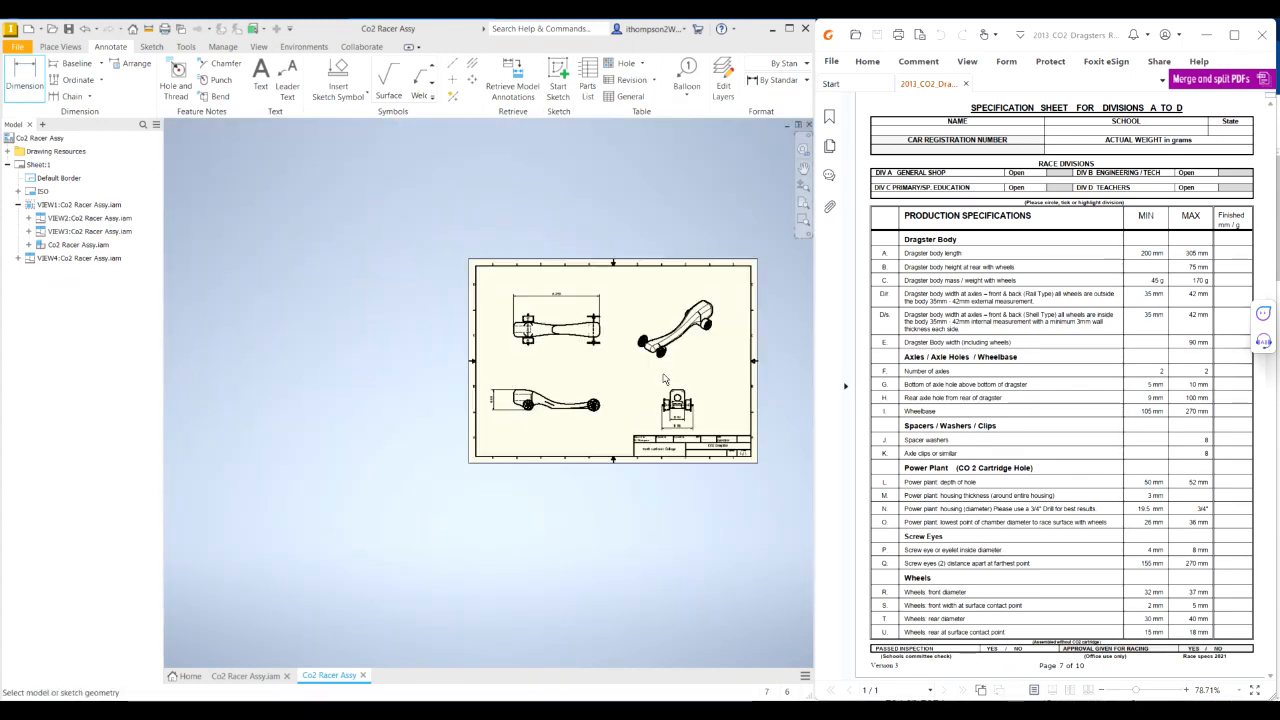
scroll(650, 382, "up", 3)
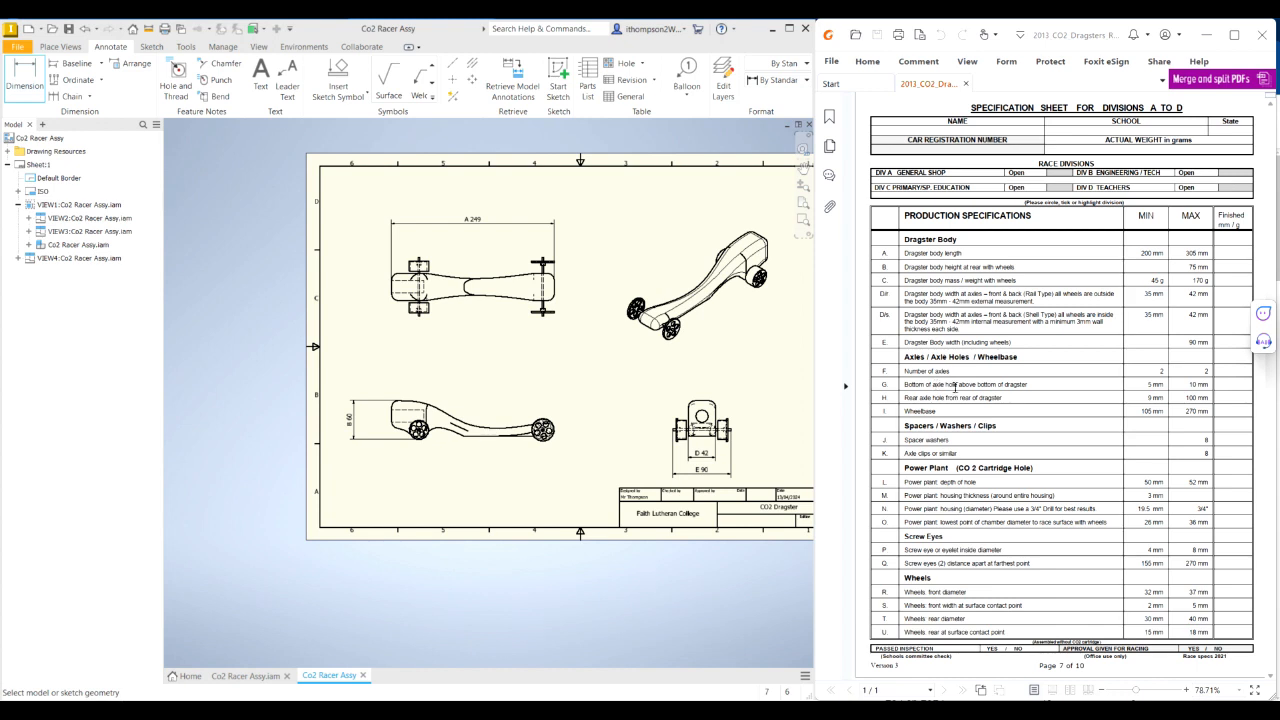
scroll(440, 455, "up", 5)
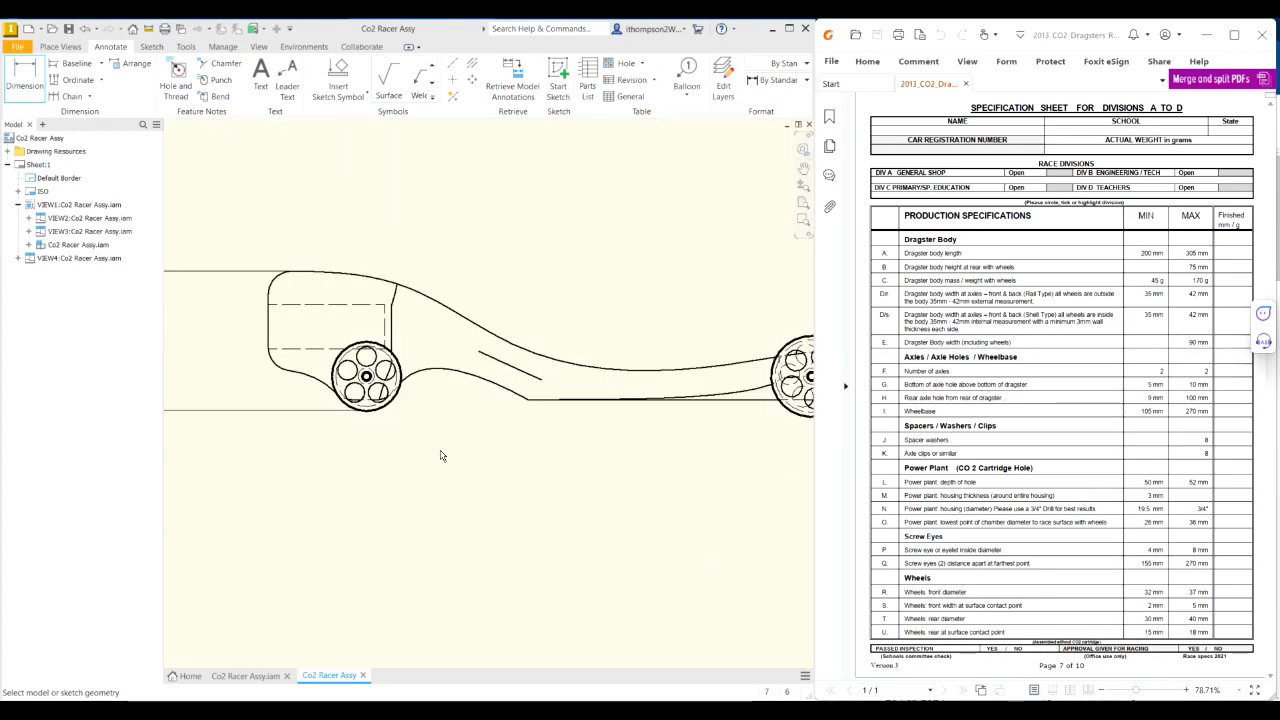
scroll(377, 412, "down", 5)
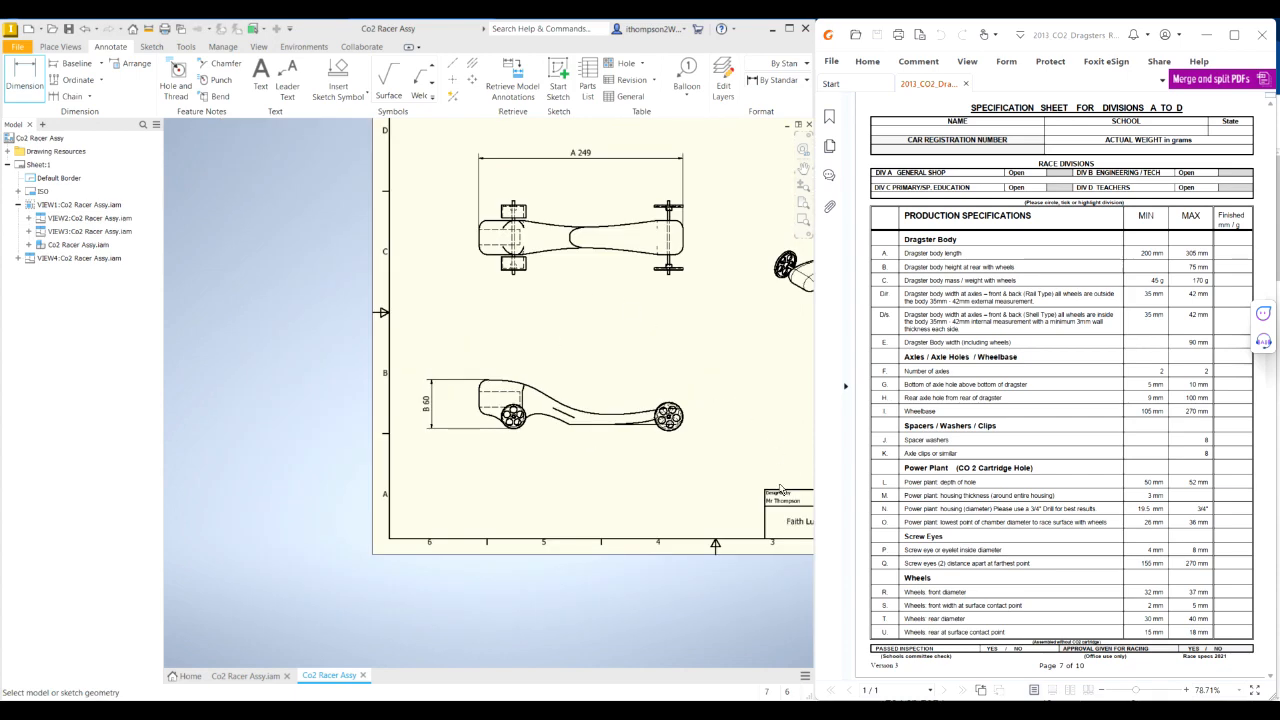
scroll(293, 446, "down", 5)
scroll(310, 441, "up", 6)
scroll(752, 396, "down", 3)
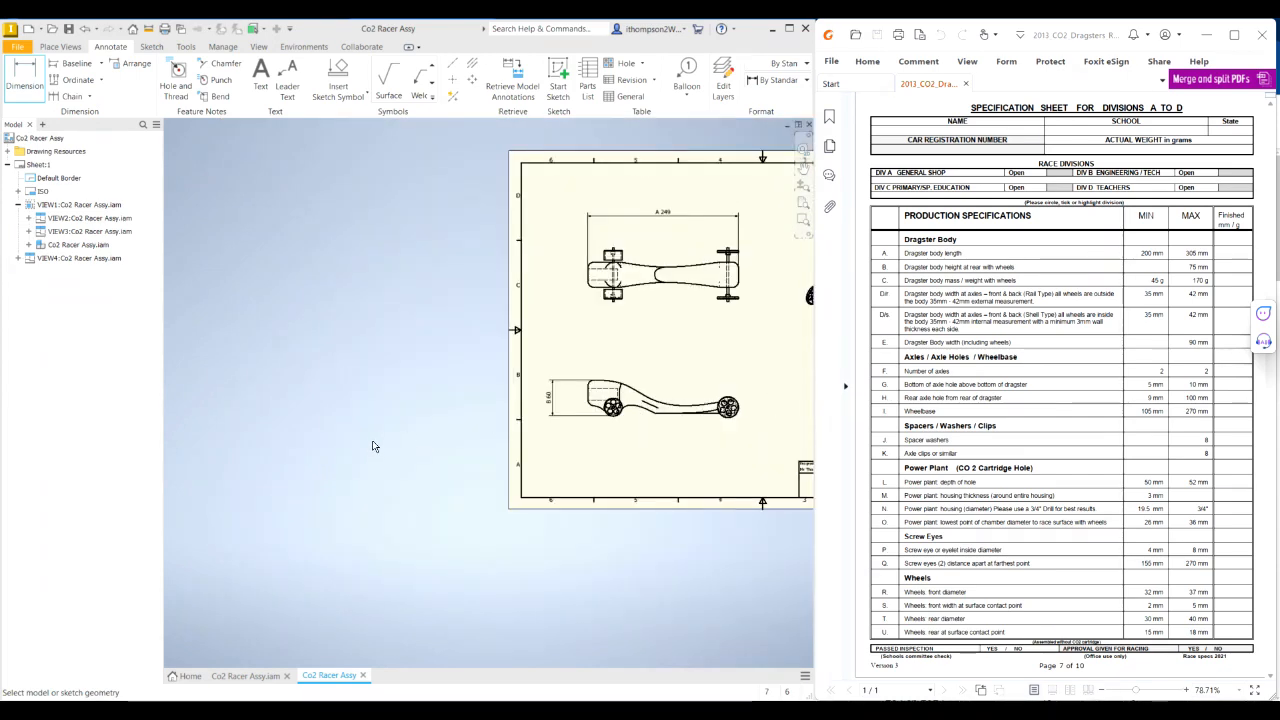
scroll(370, 446, "down", 2)
scroll(722, 430, "up", 5)
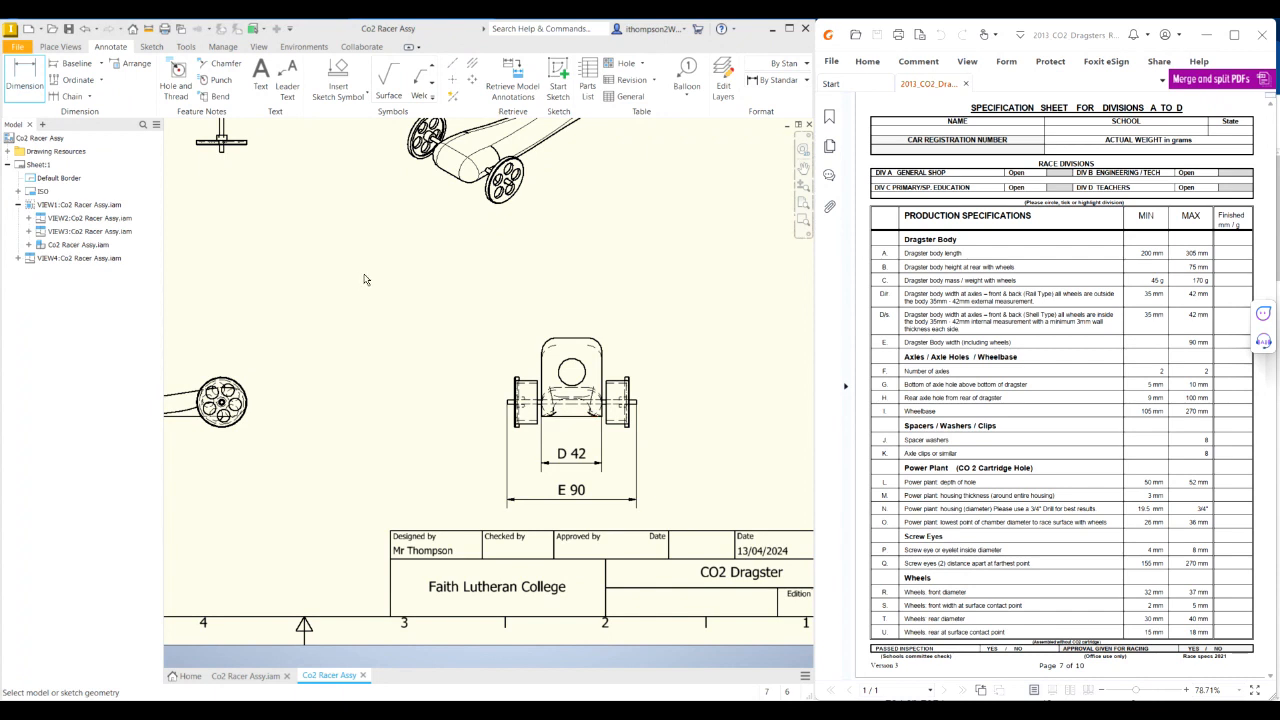
Step: Dimension the height from the bottom of the body to the bottom of the axle hole in the end view, placed outside the wheel
left_click(26, 76)
scroll(548, 408, "up", 5)
left_click(578, 448)
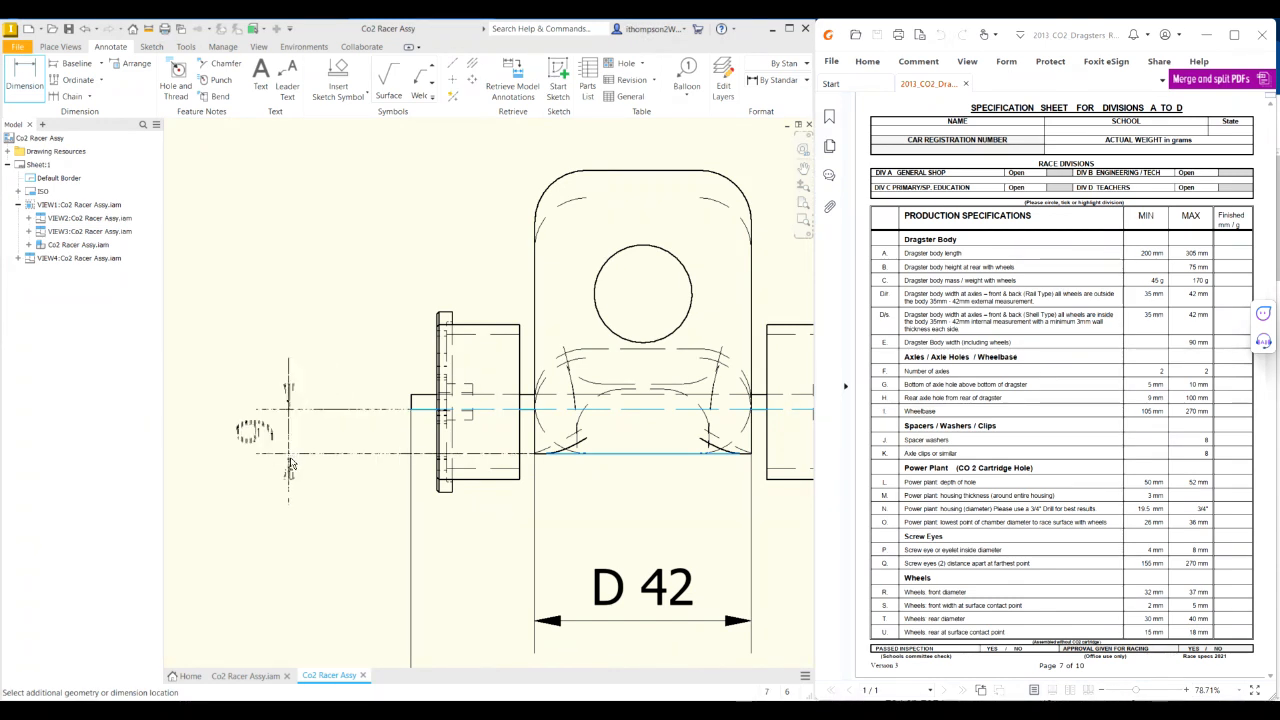
left_click(290, 464)
Step: Make the axle-hole height dimension in the end view an inspection dimension labelled G
left_click(207, 174)
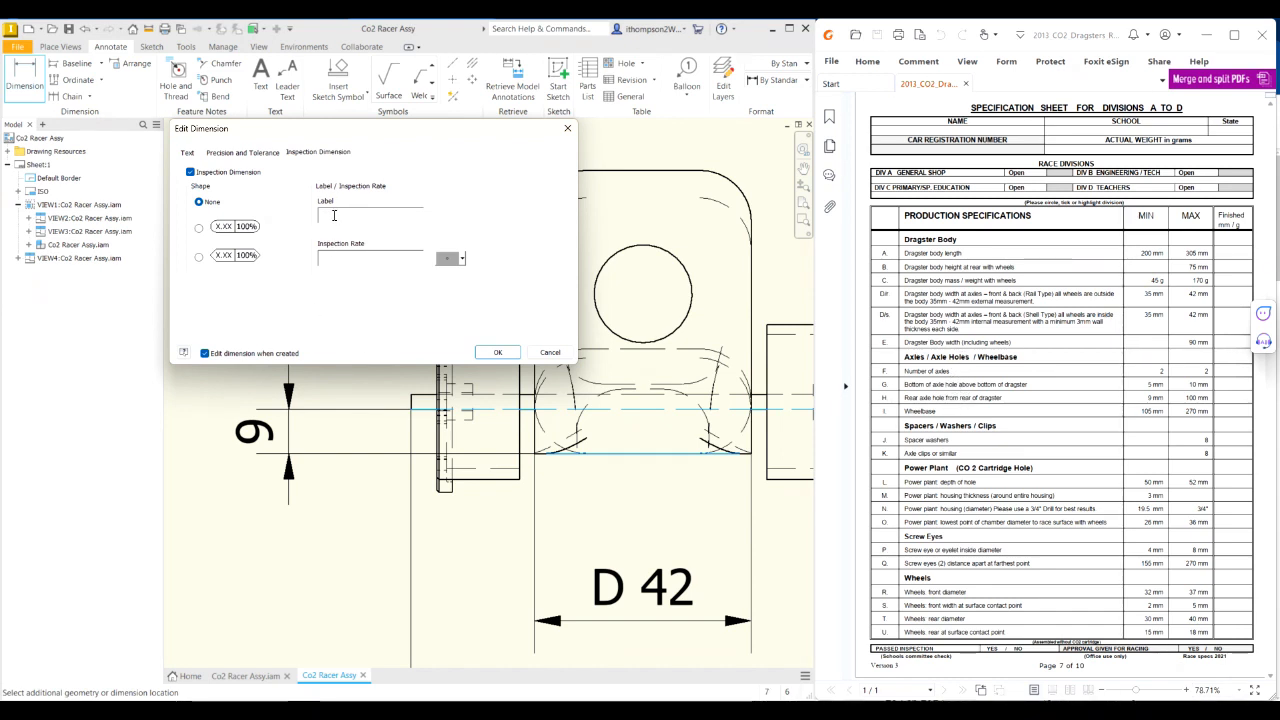
type("G")
left_click(497, 352)
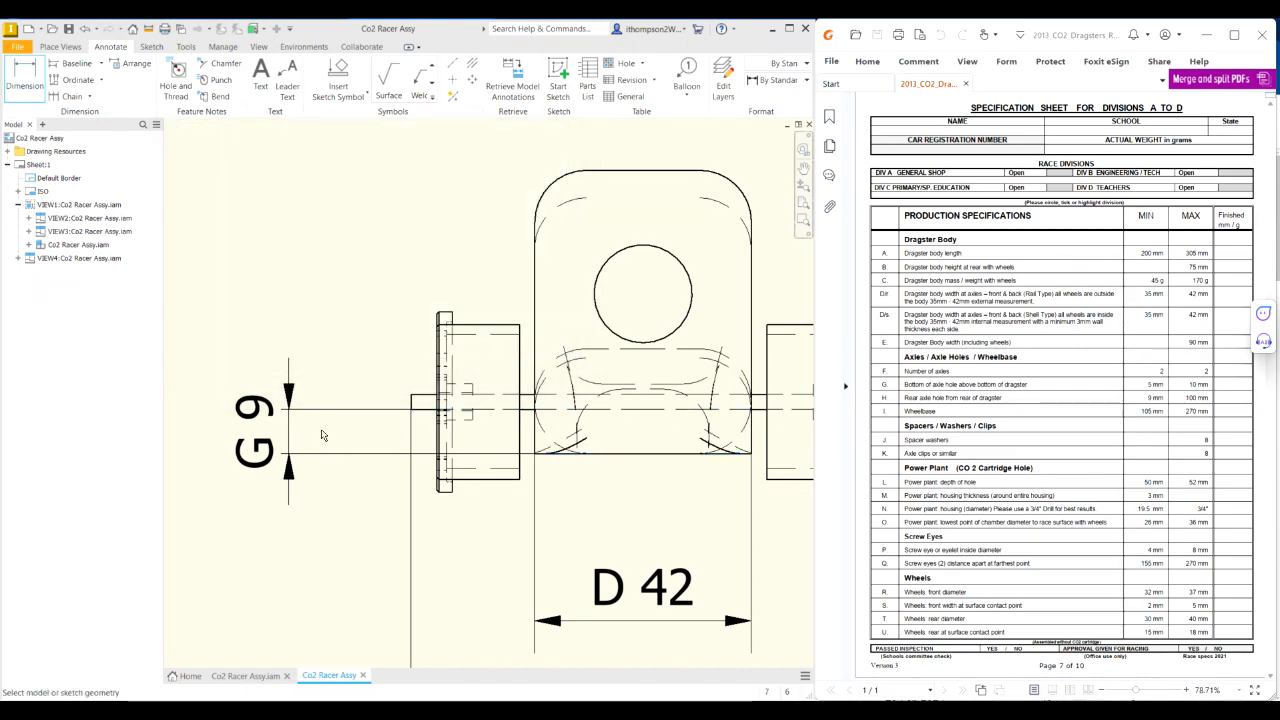
Step: Examine the rear wheel in the side view for a reference to dimension the rear axle hole from the rear, item H
scroll(337, 424, "down", 6)
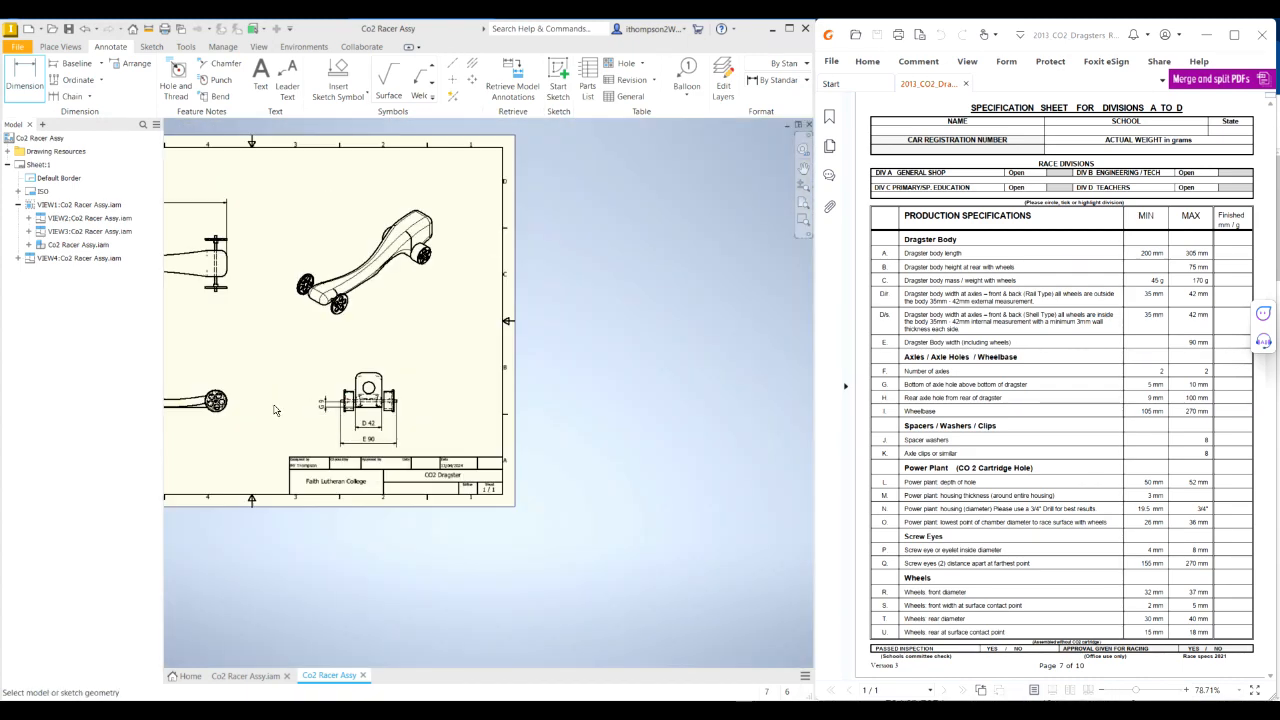
scroll(579, 519, "down", 1)
scroll(186, 429, "up", 3)
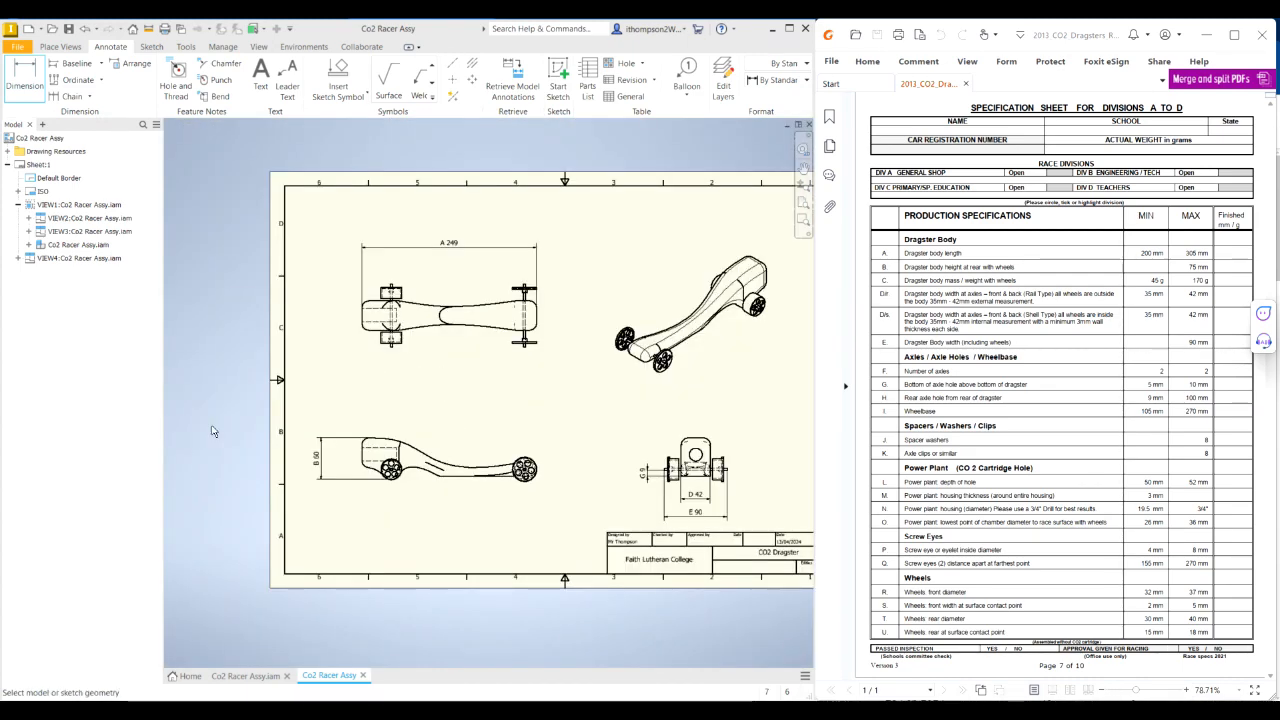
scroll(509, 417, "up", 1)
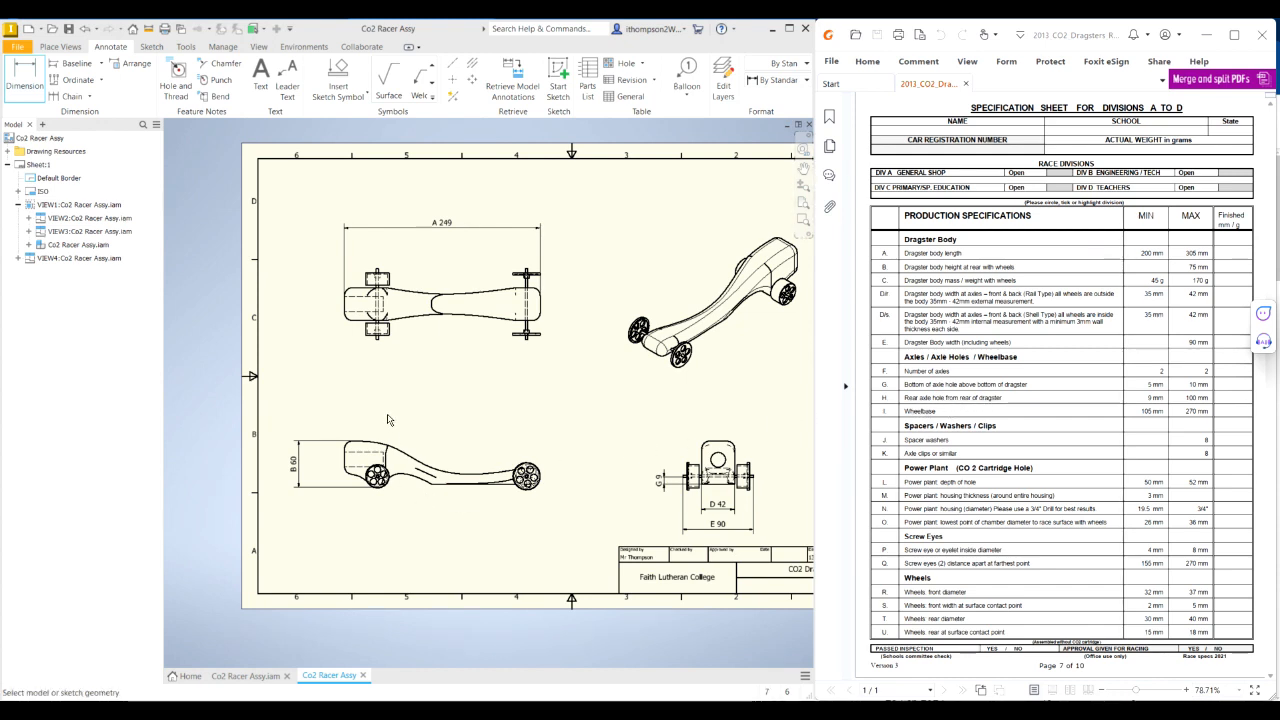
scroll(378, 476, "up", 6)
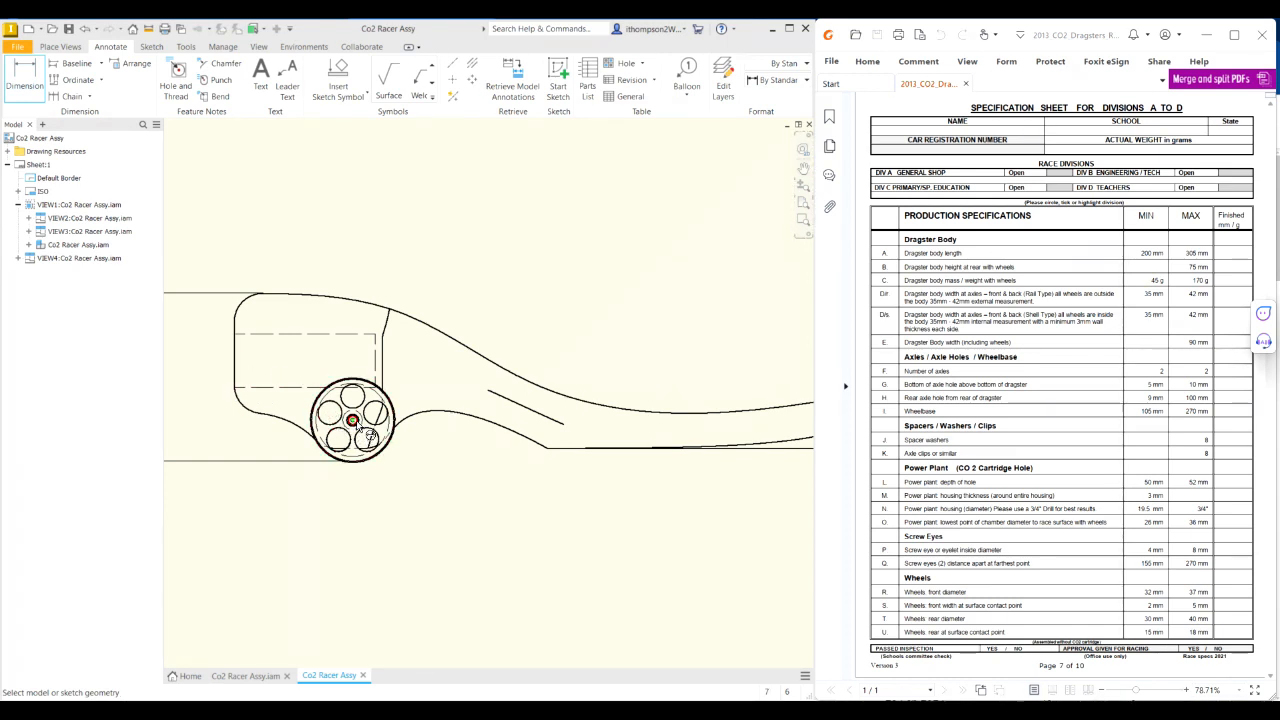
scroll(290, 465, "down", 3)
scroll(310, 455, "up", 4)
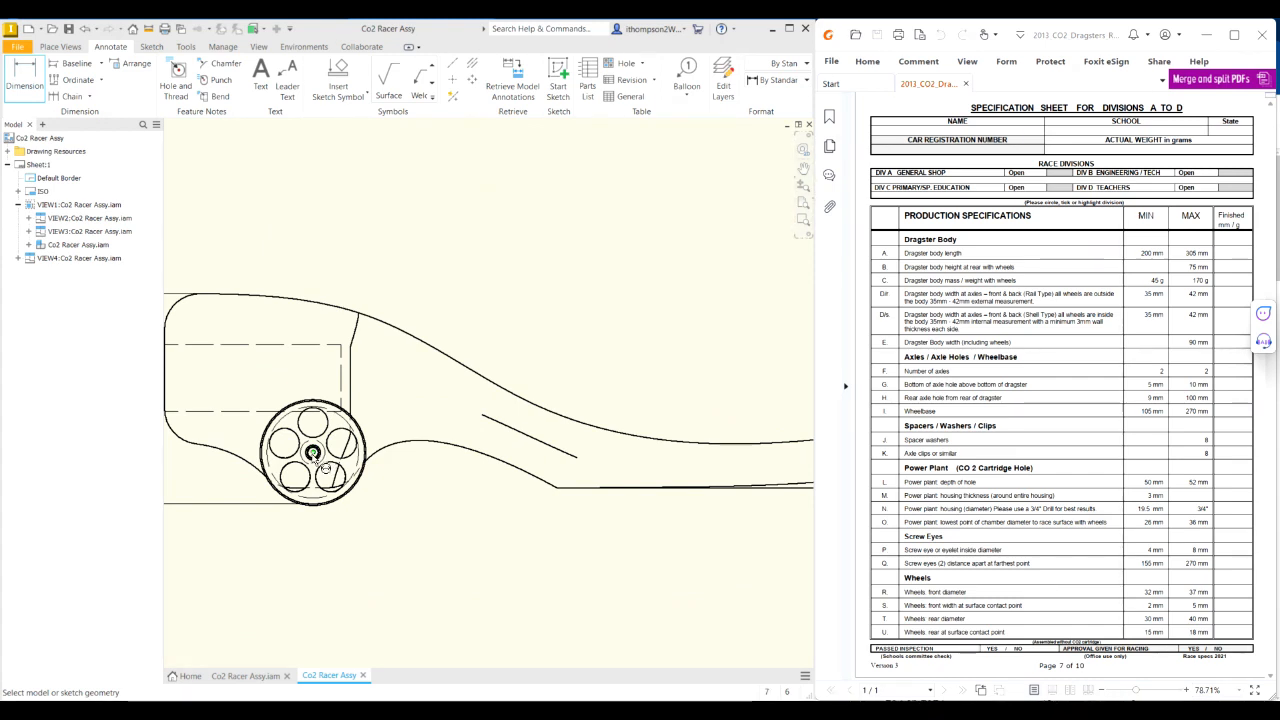
scroll(312, 453, "down", 4)
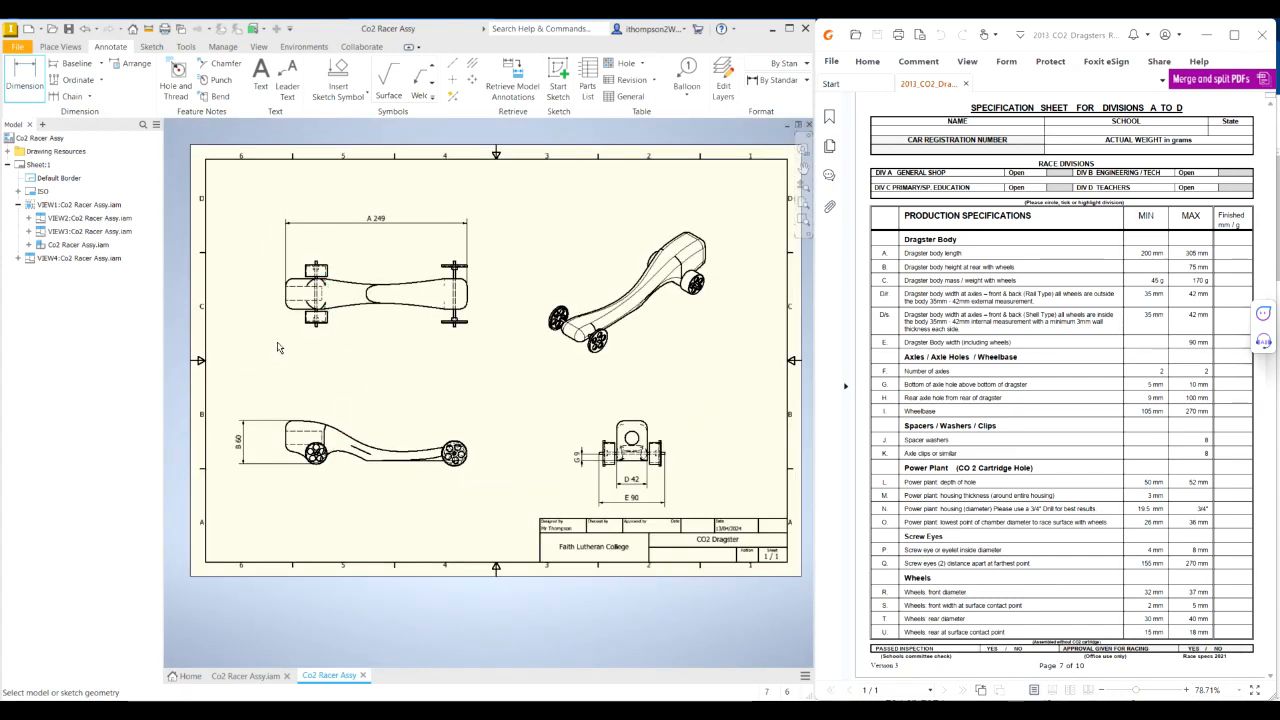
Step: Add a centre mark to the rear wheel in the side view, using its outer circle
left_click(454, 80)
scroll(342, 385, "up", 4)
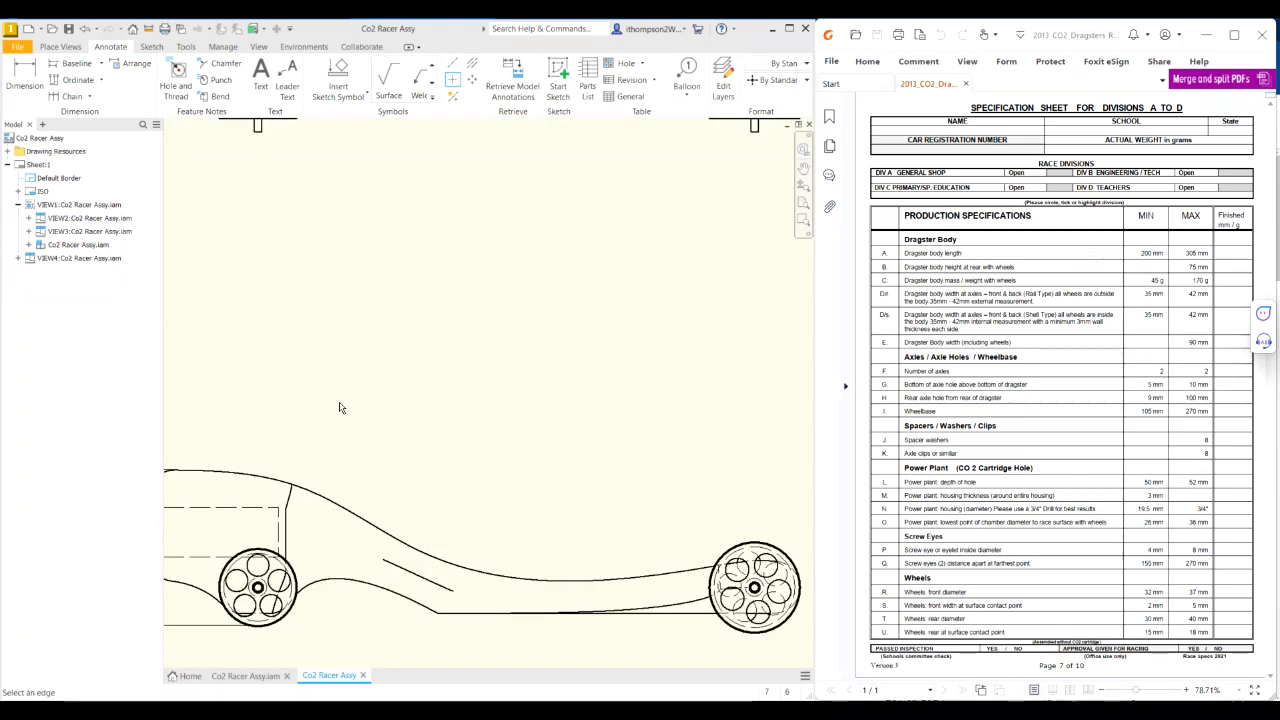
scroll(303, 562, "up", 5)
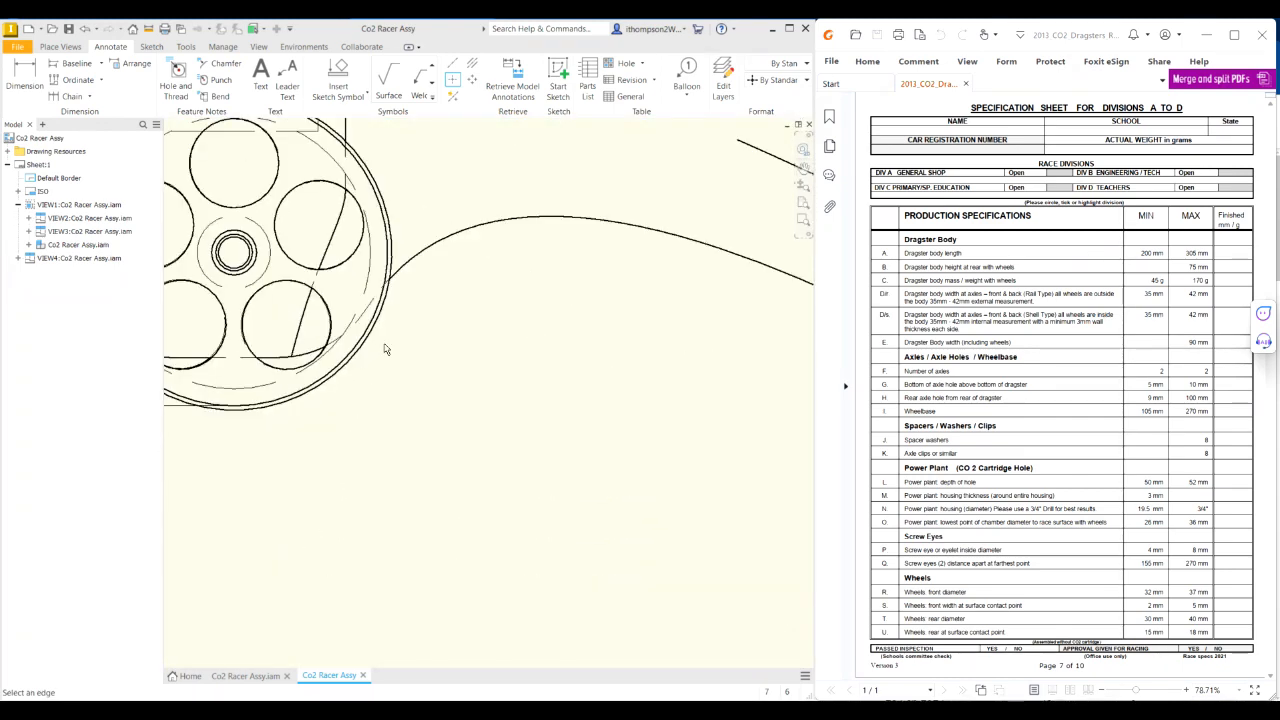
scroll(371, 366, "down", 2)
left_click(383, 337)
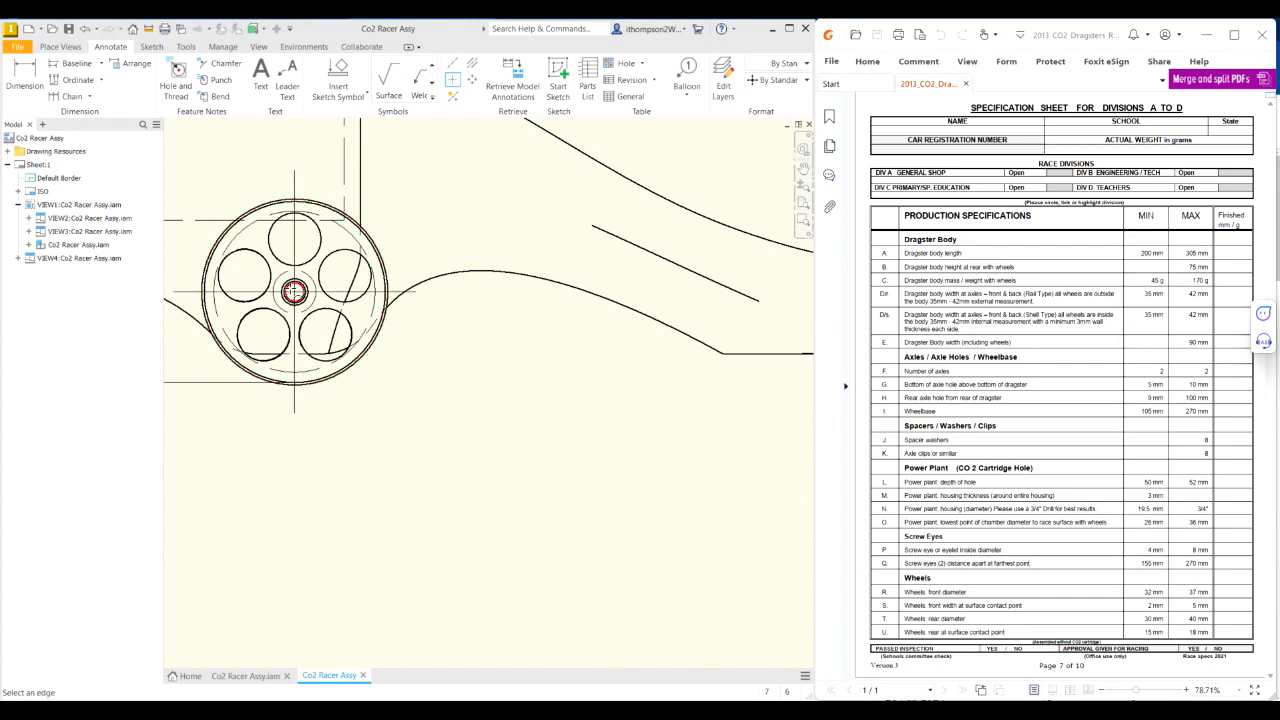
Step: Add a centre mark to the front wheel in the side view, using its outer circle
scroll(344, 342, "down", 4)
scroll(343, 342, "down", 3)
scroll(597, 354, "up", 5)
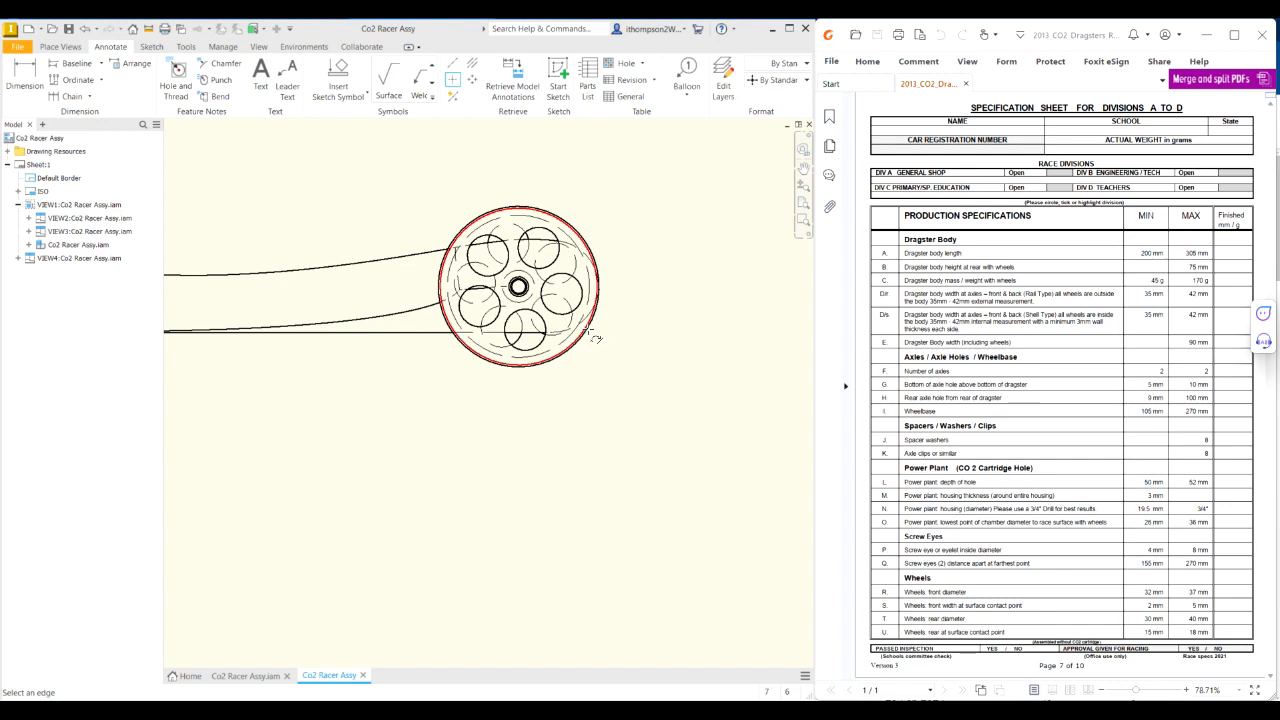
scroll(595, 337, "up", 3)
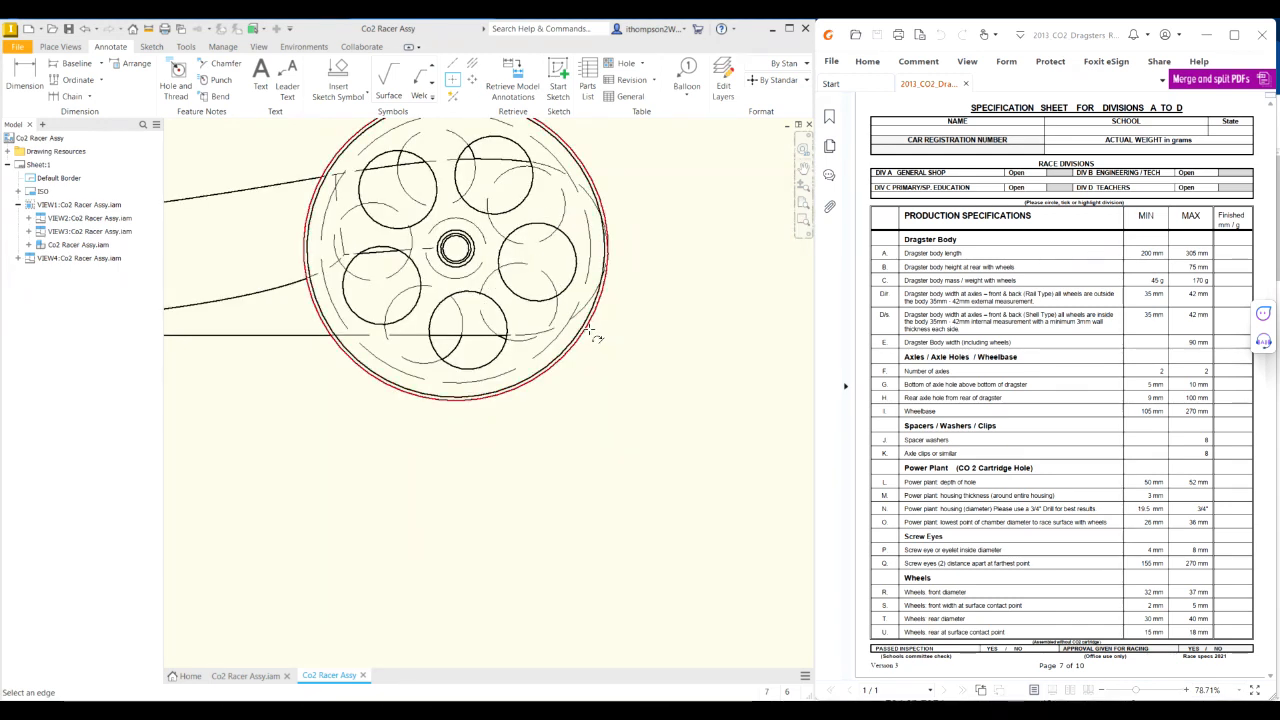
left_click(592, 333)
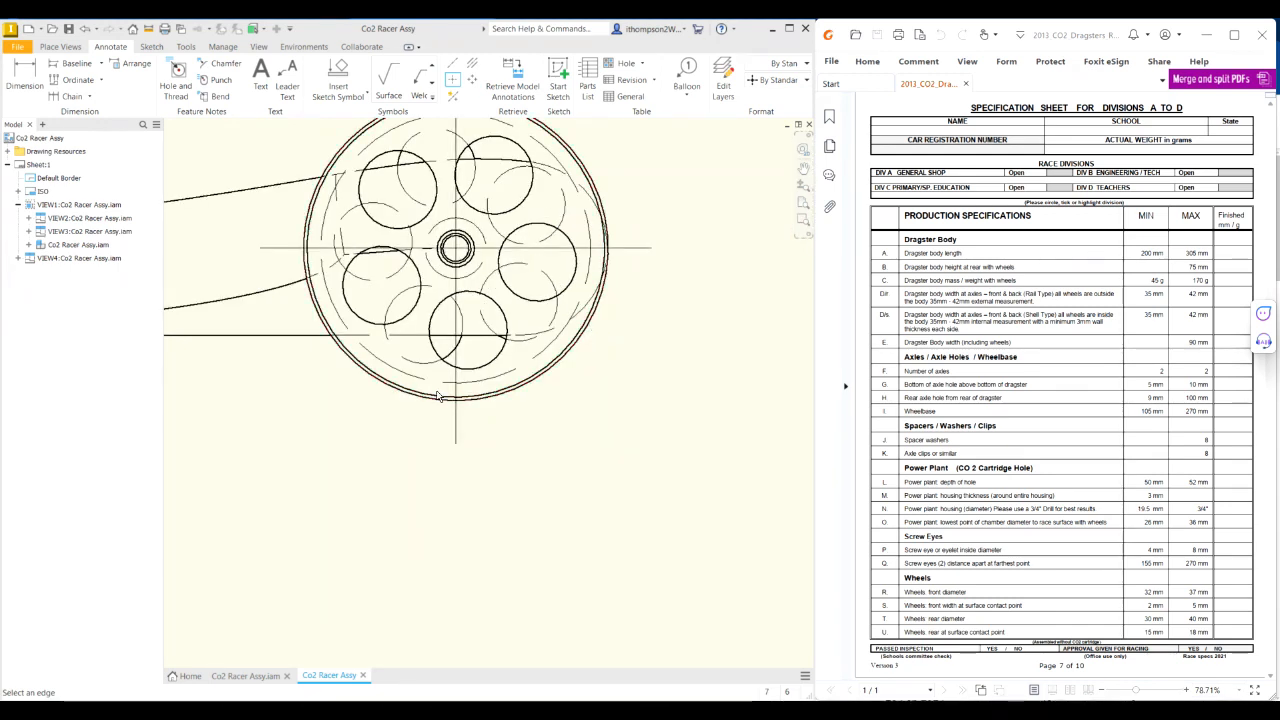
scroll(432, 386, "down", 2)
scroll(337, 434, "down", 3)
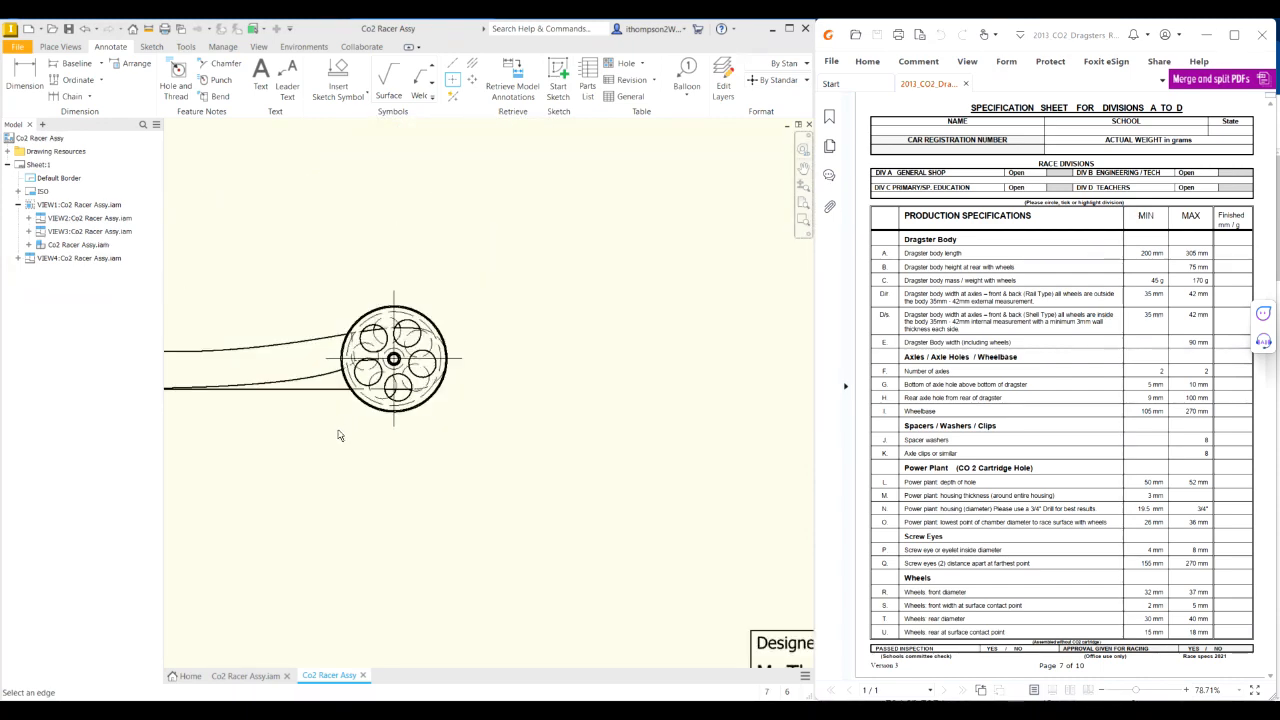
scroll(282, 283, "down", 2)
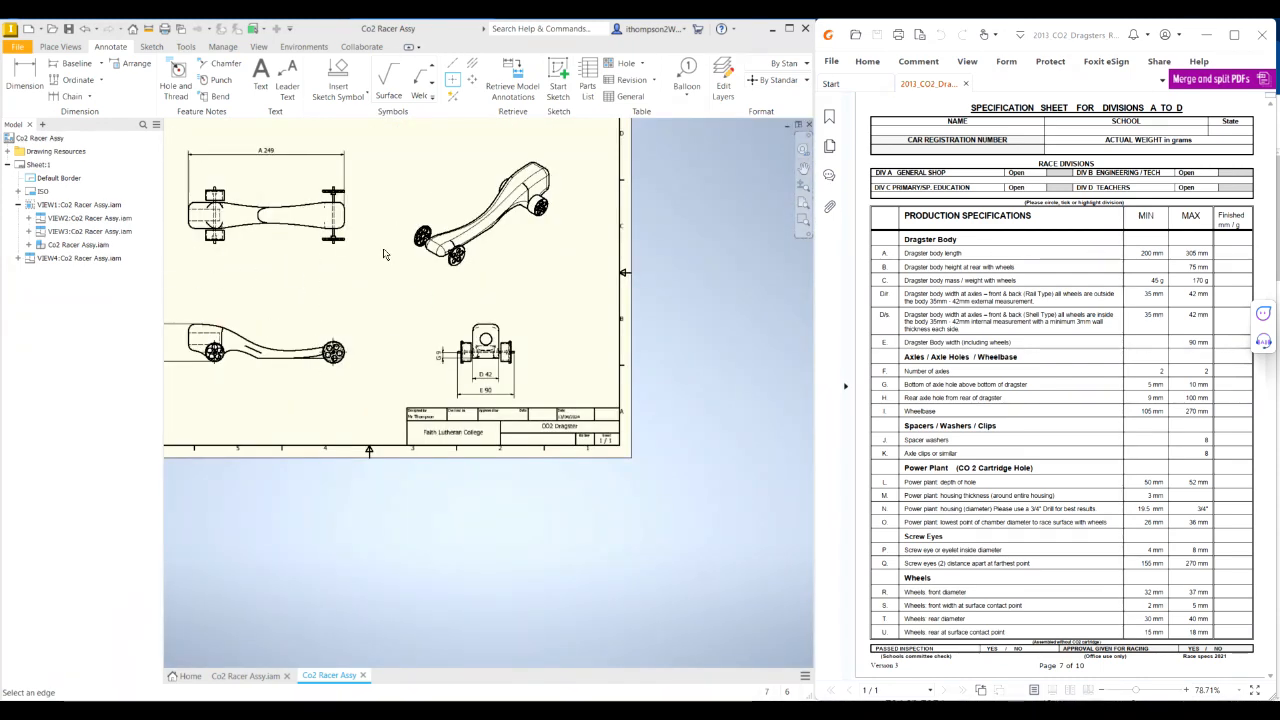
scroll(200, 279, "down", 1)
scroll(212, 275, "up", 2)
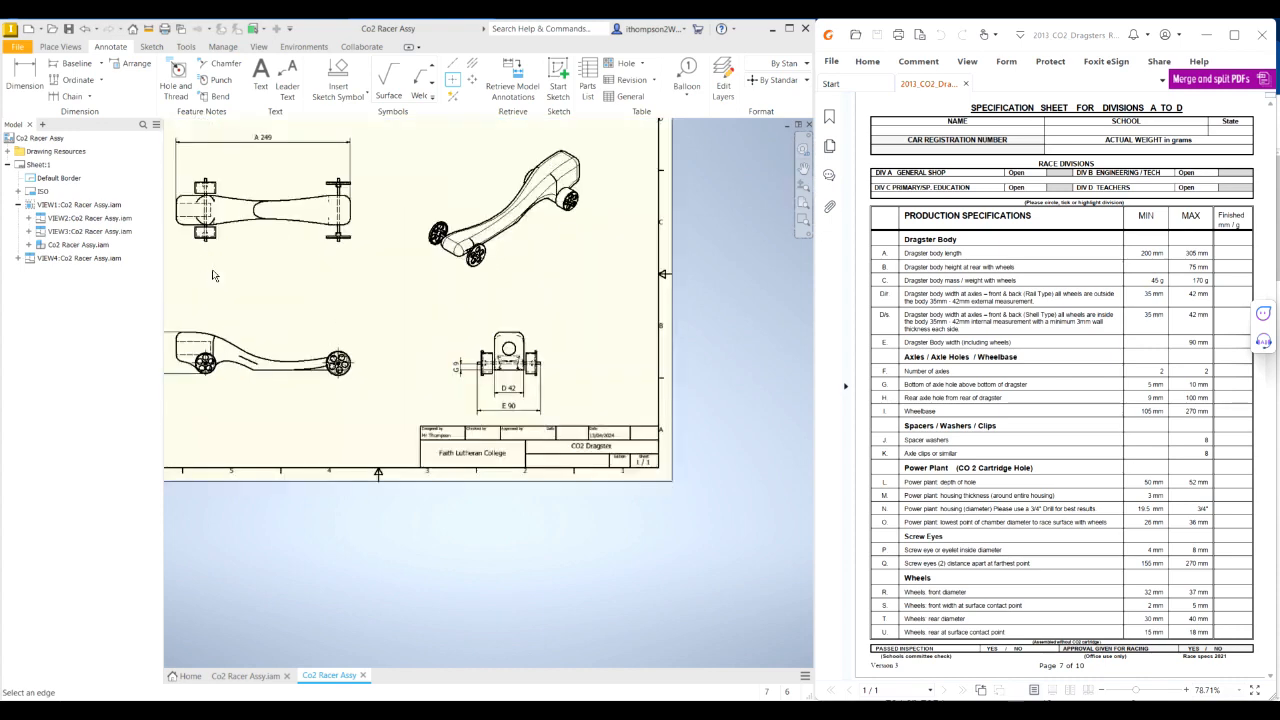
scroll(591, 291, "down", 3)
scroll(388, 230, "up", 3)
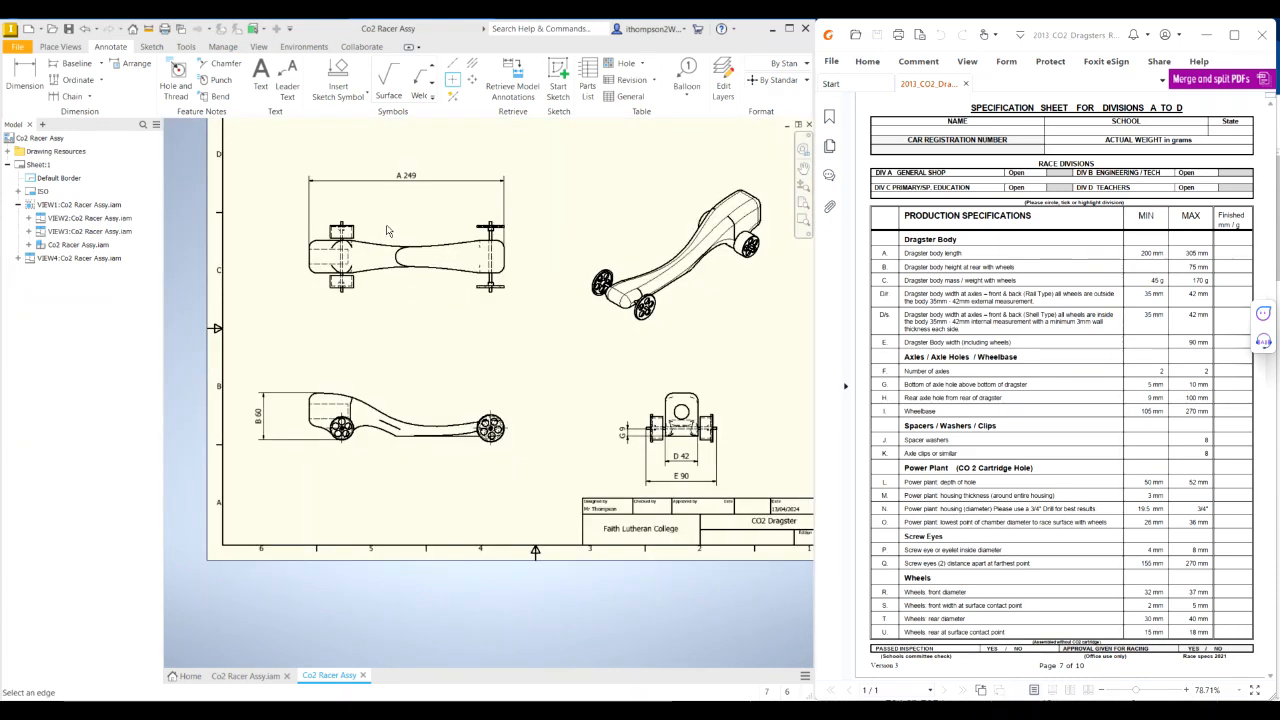
Step: Add bisector centrelines along the front and rear axles in the top view, using both edges of each axle
scroll(388, 231, "up", 3)
scroll(388, 231, "up", 3)
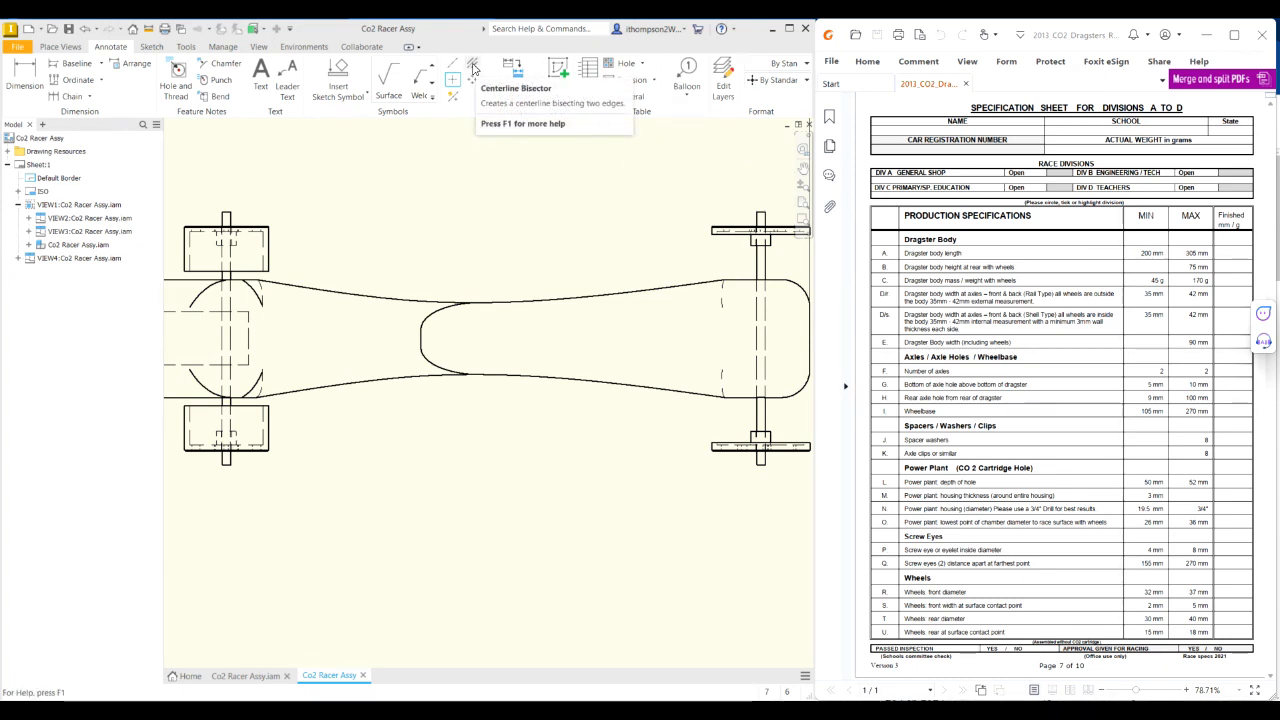
left_click(474, 66)
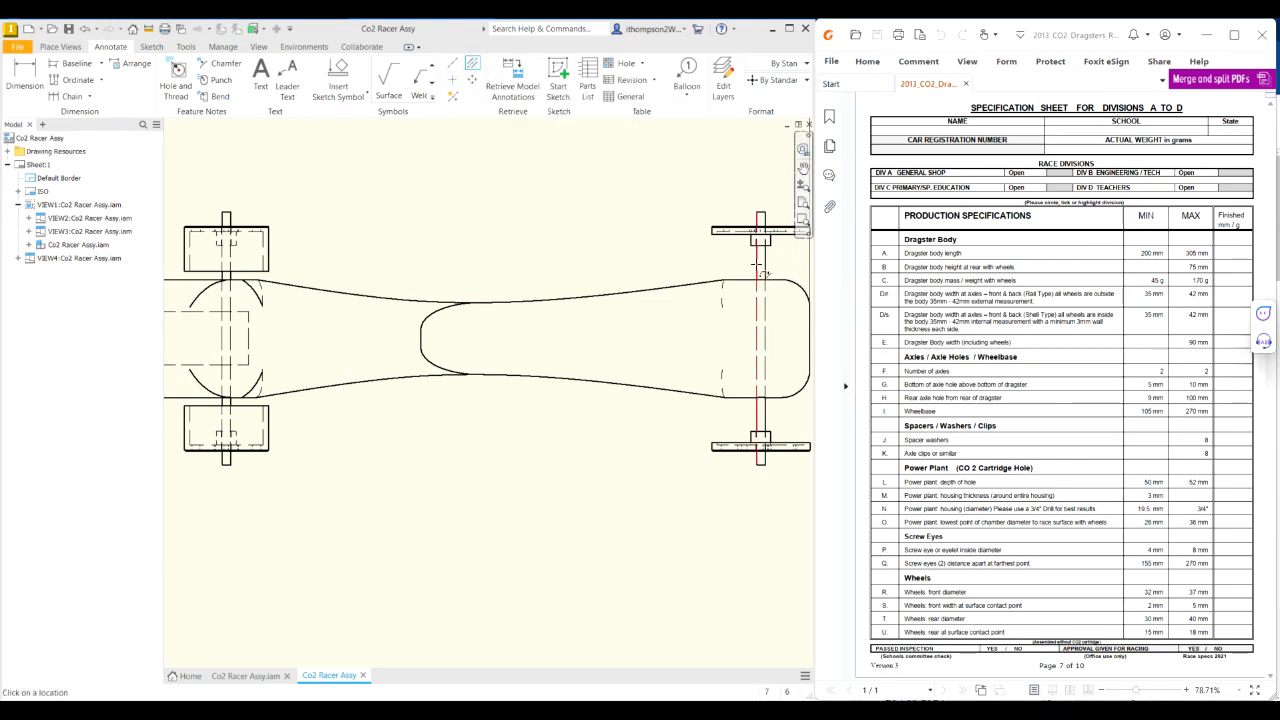
left_click(756, 265)
left_click(766, 266)
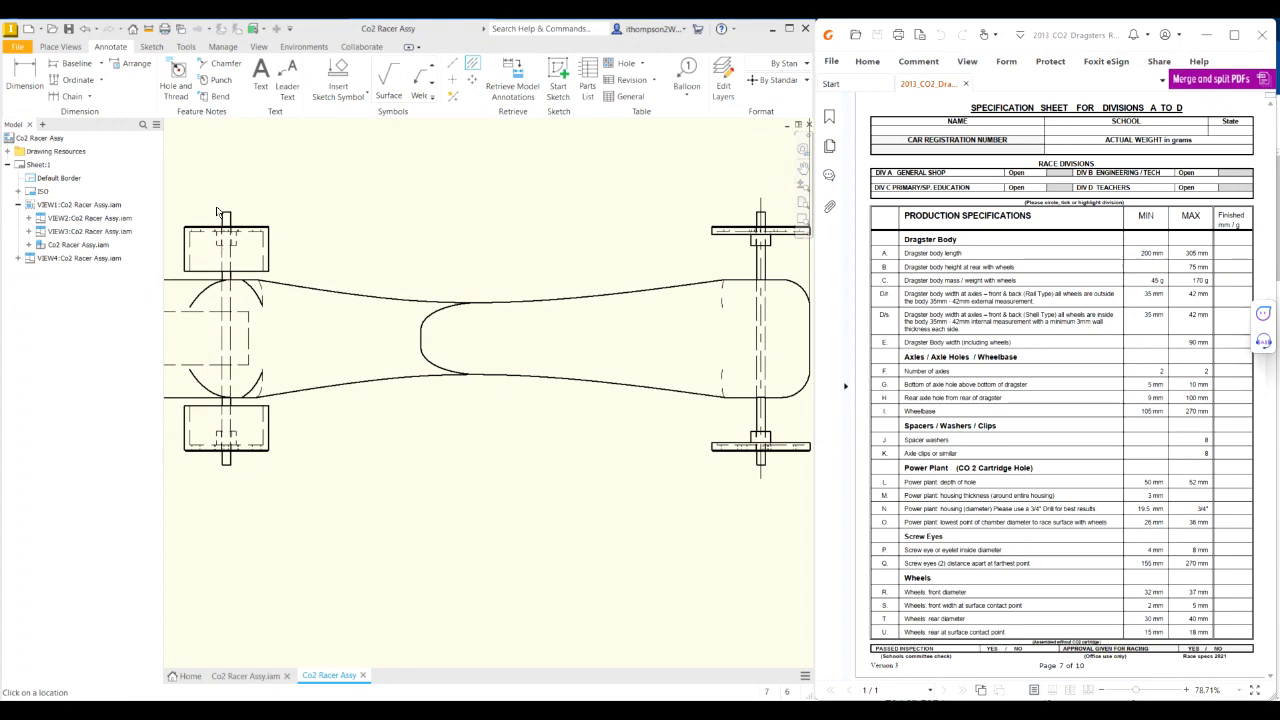
left_click(229, 226)
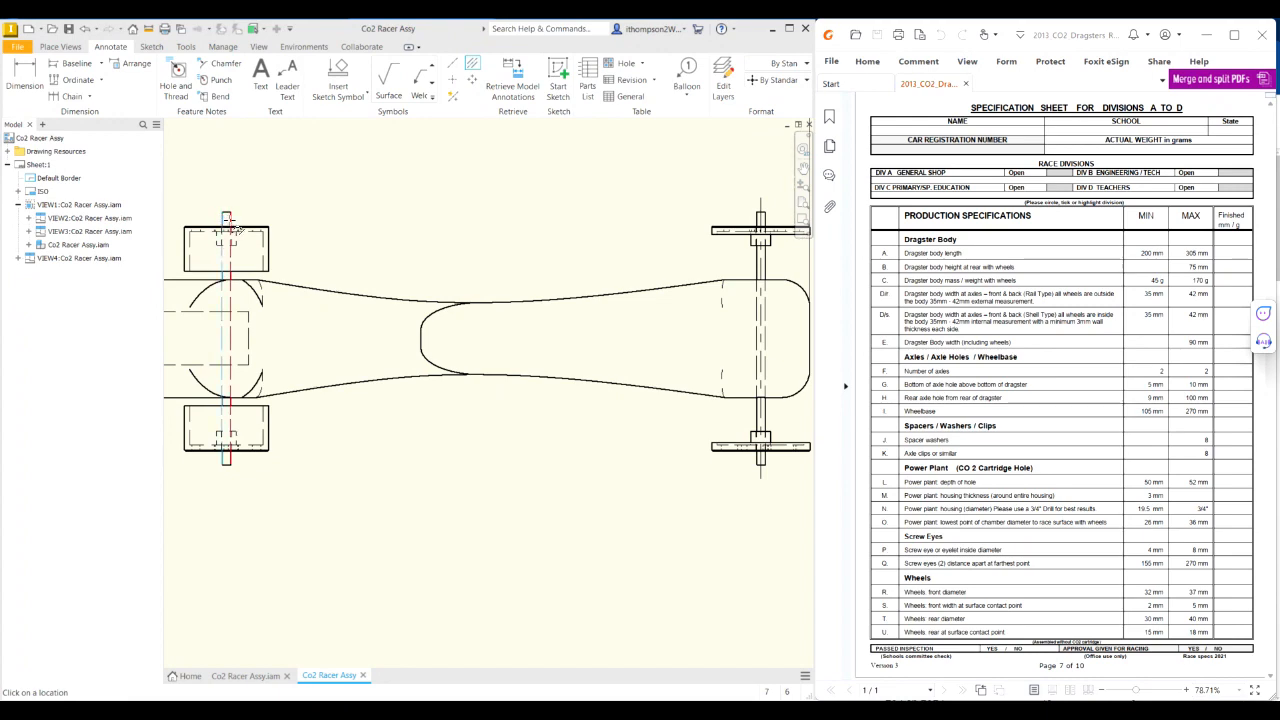
scroll(330, 378, "down", 6)
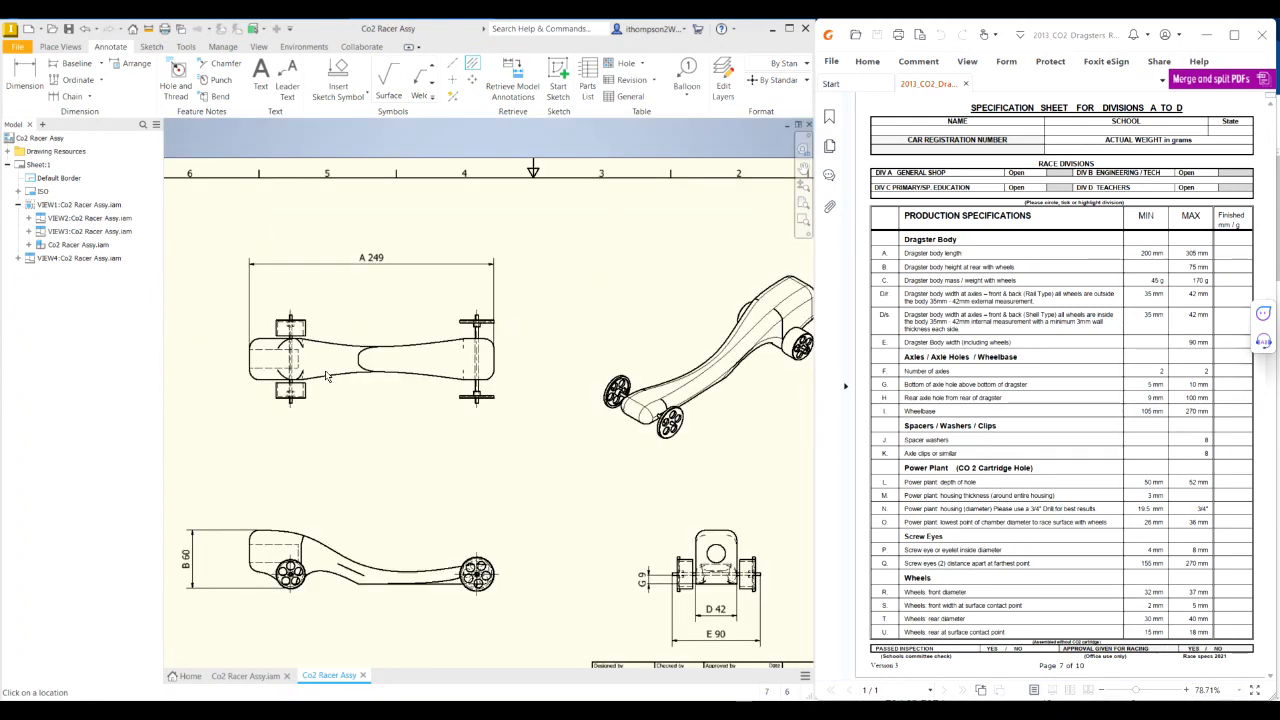
Step: Add a centre mark to the CO2 cartridge hole in the end view
scroll(518, 505, "up", 6)
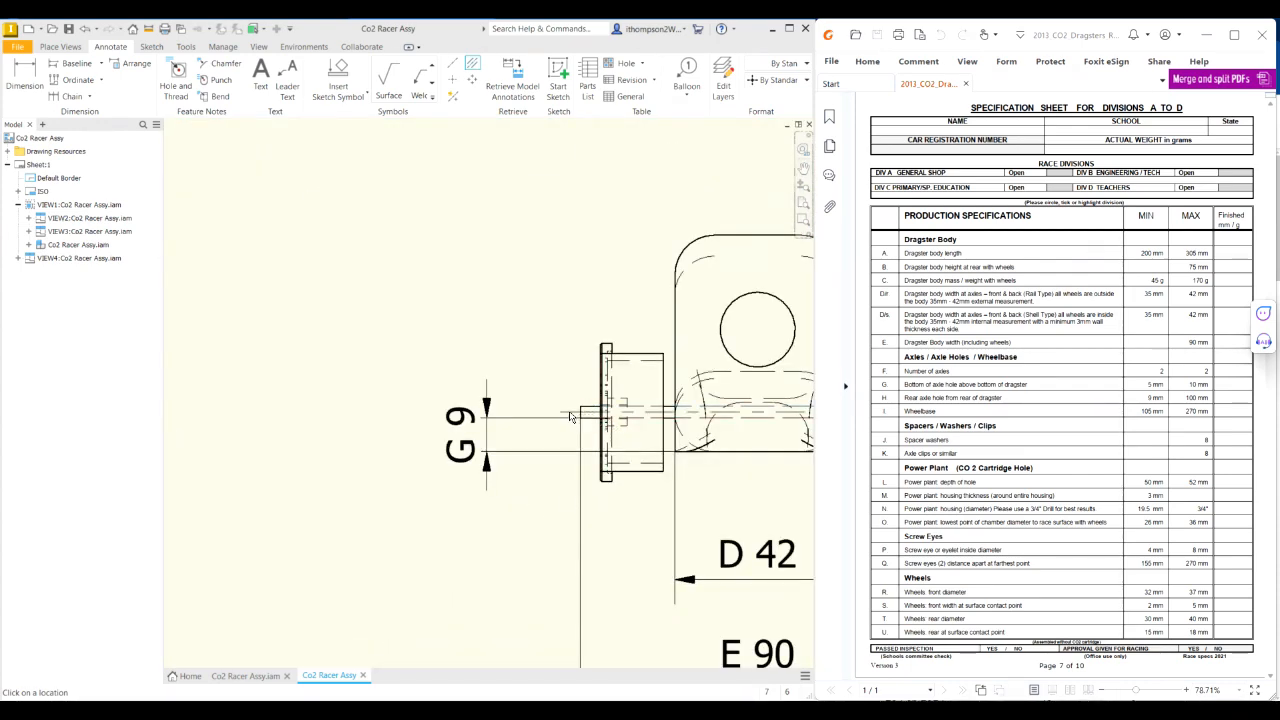
scroll(570, 416, "down", 6)
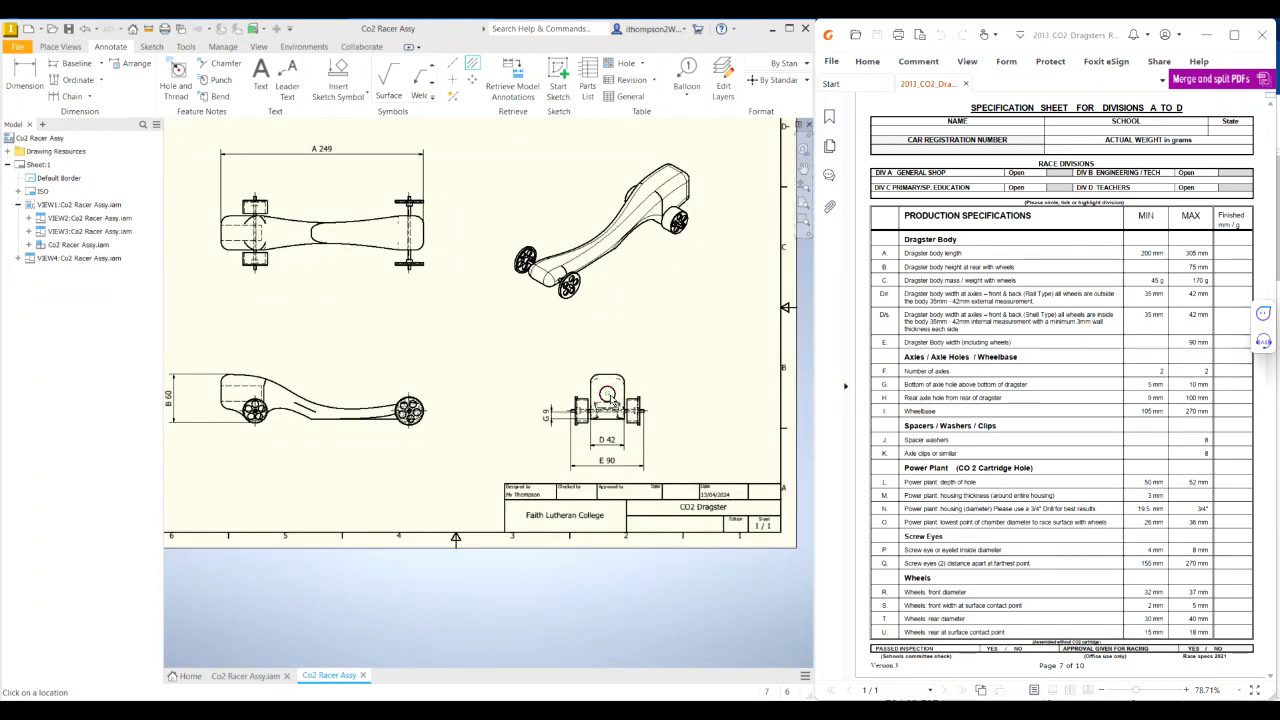
left_click(453, 80)
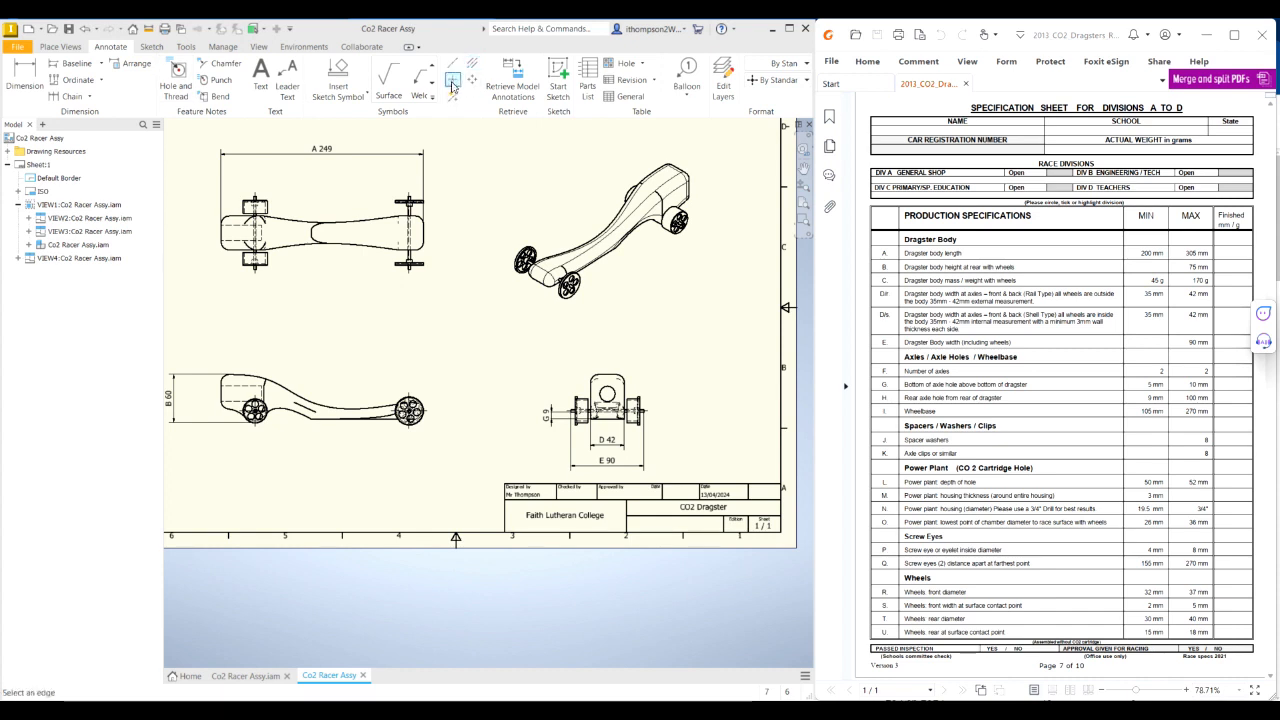
left_click(609, 393)
scroll(537, 369, "down", 3)
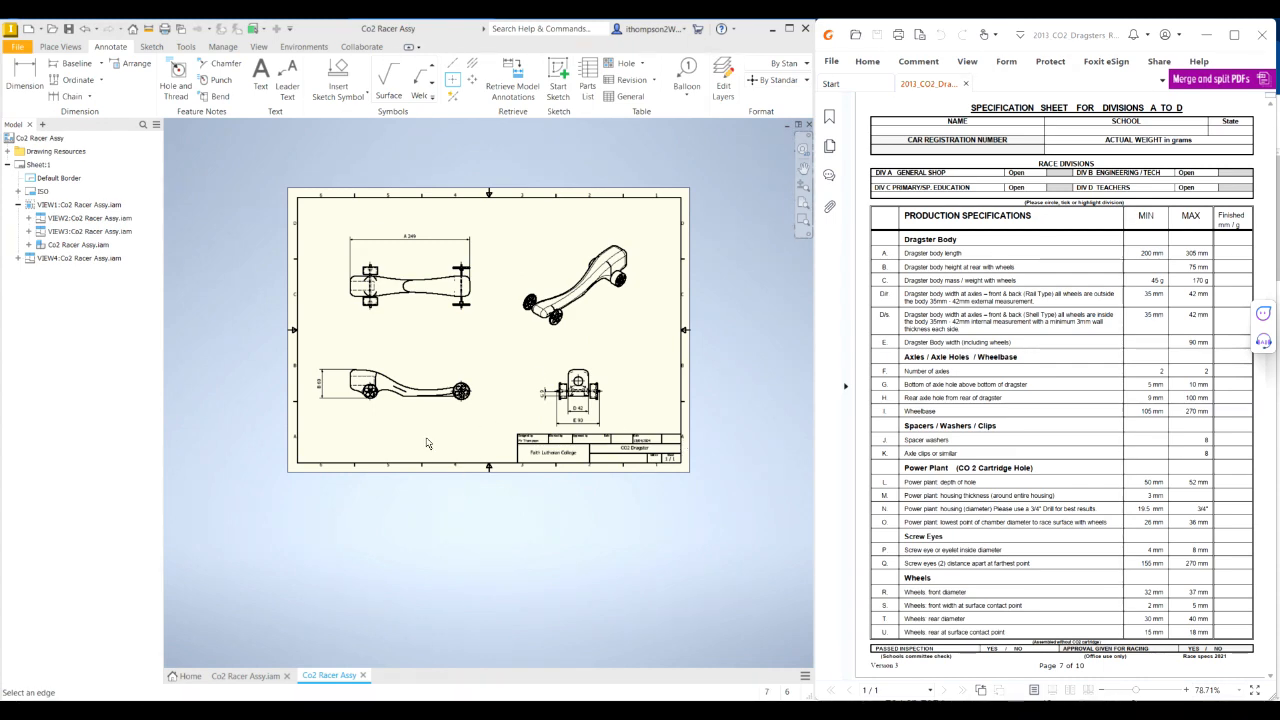
Step: Dimension the horizontal distance from the body's rear edge to the rear axle centreline, placing it below the top view
scroll(372, 393, "up", 3)
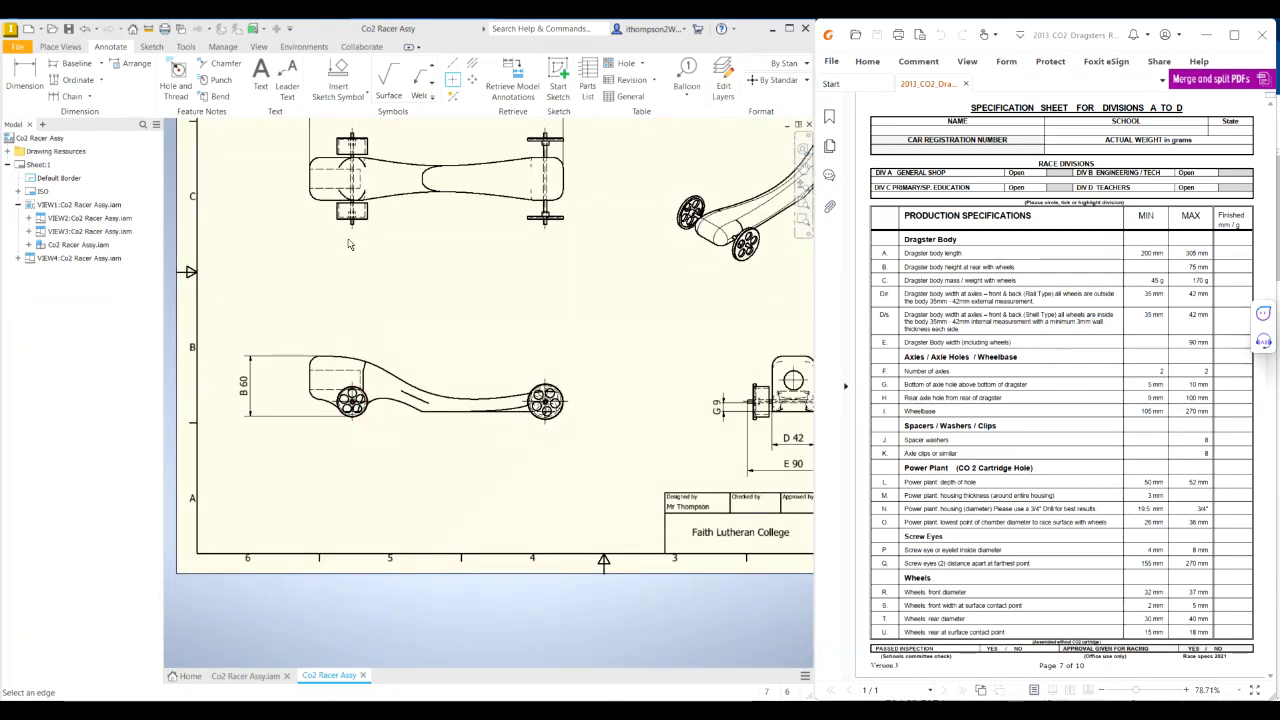
scroll(342, 244, "down", 2)
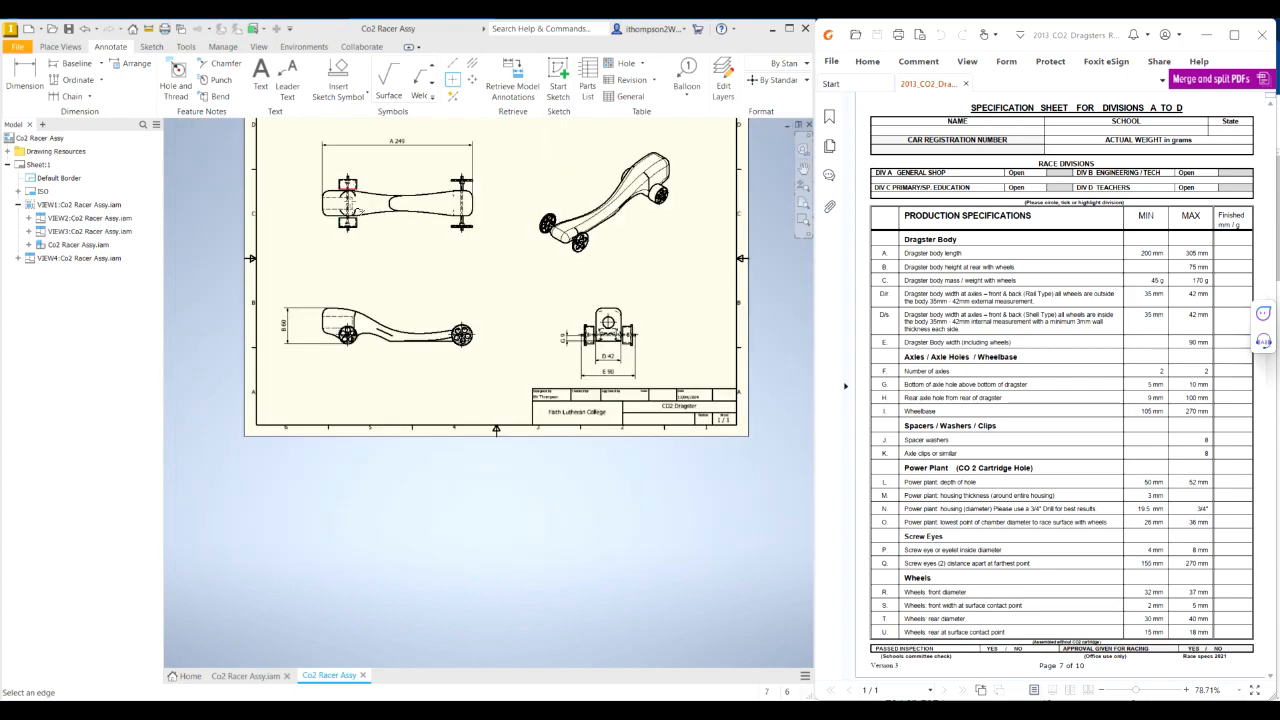
scroll(355, 232, "up", 3)
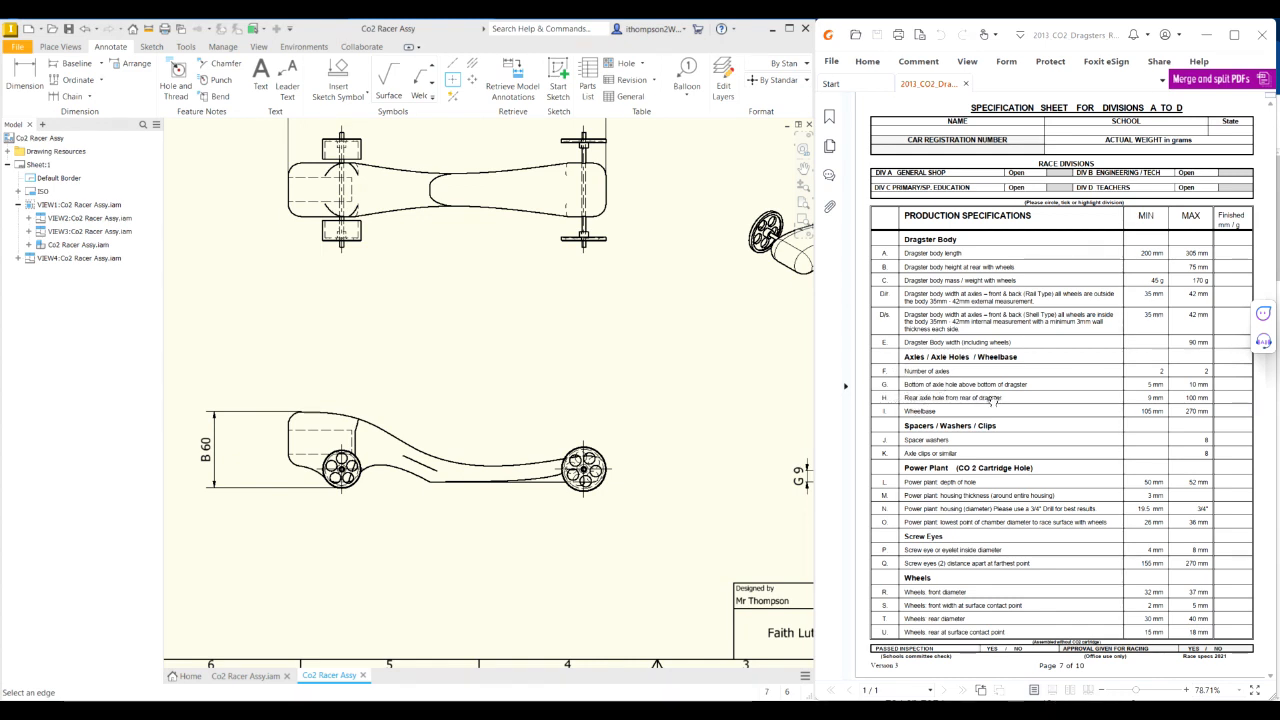
left_click(26, 78)
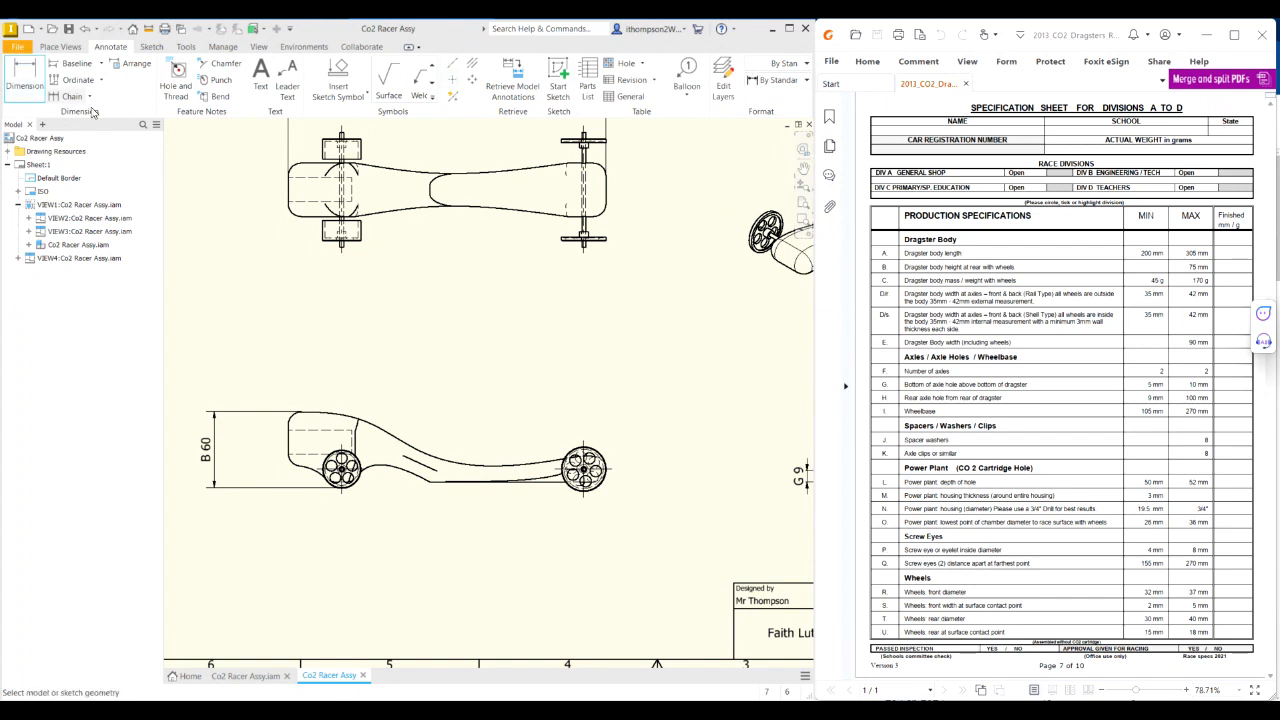
left_click(342, 255)
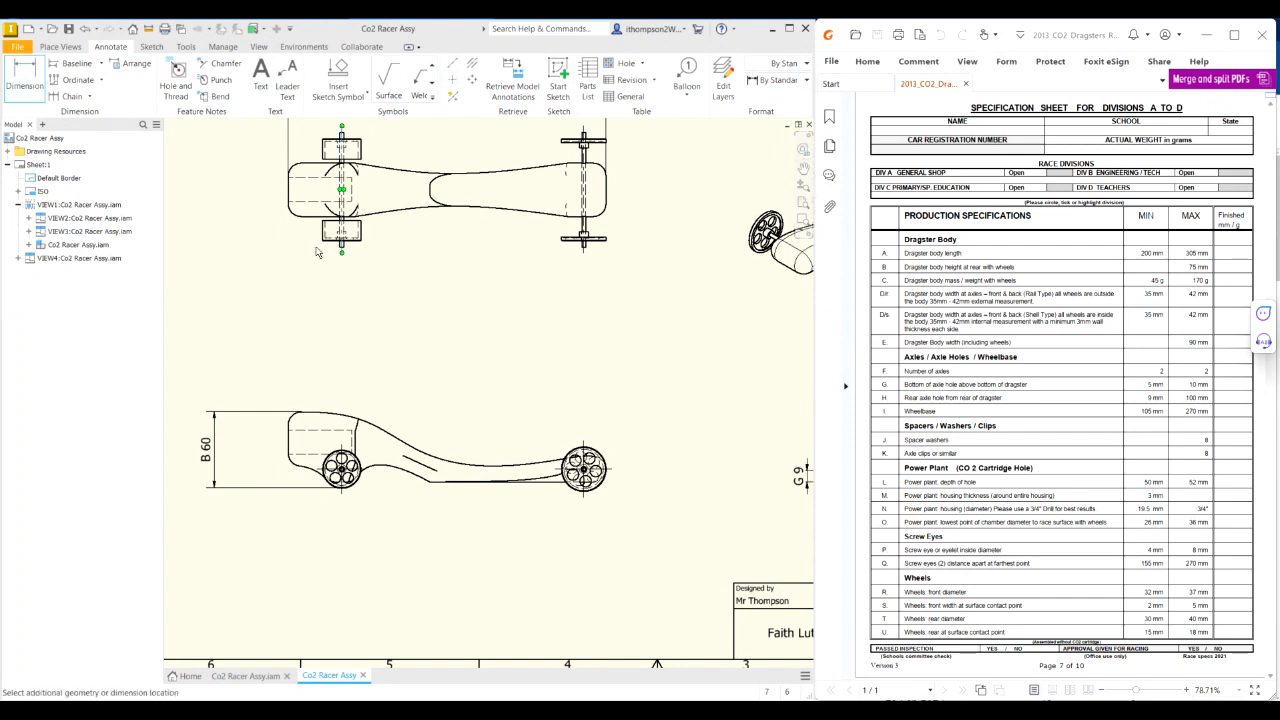
left_click(289, 201)
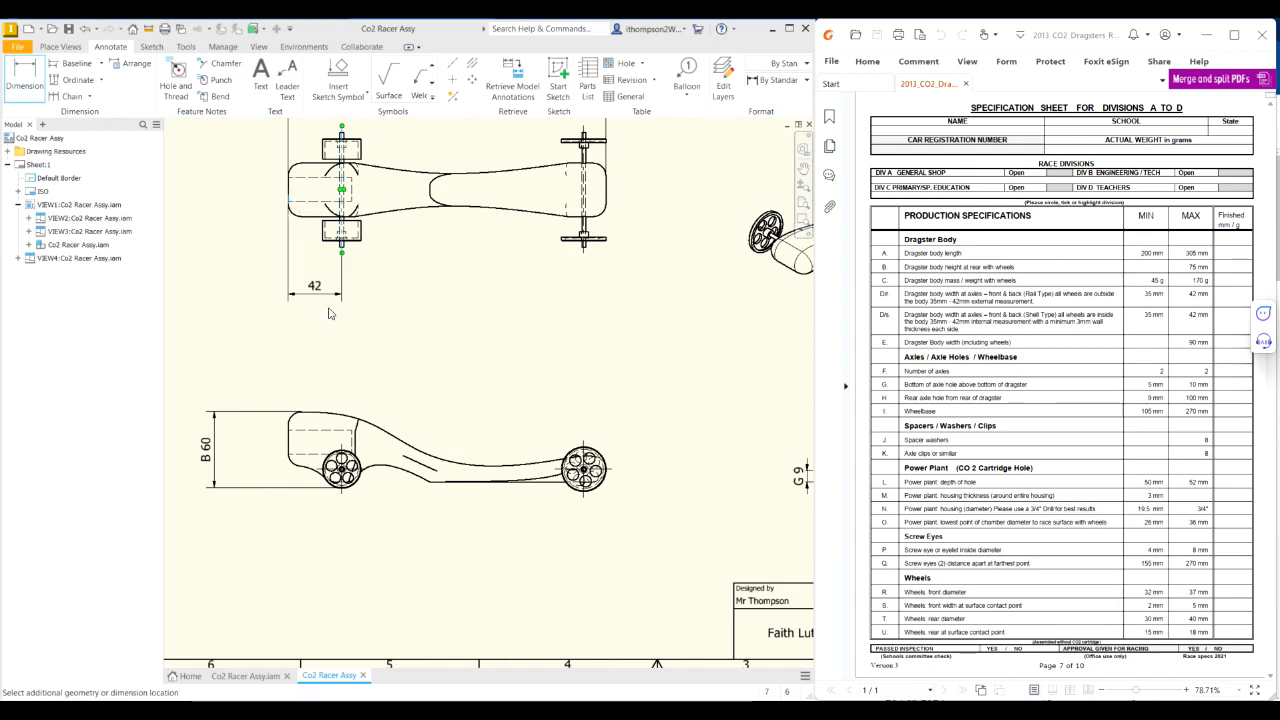
left_click(327, 306)
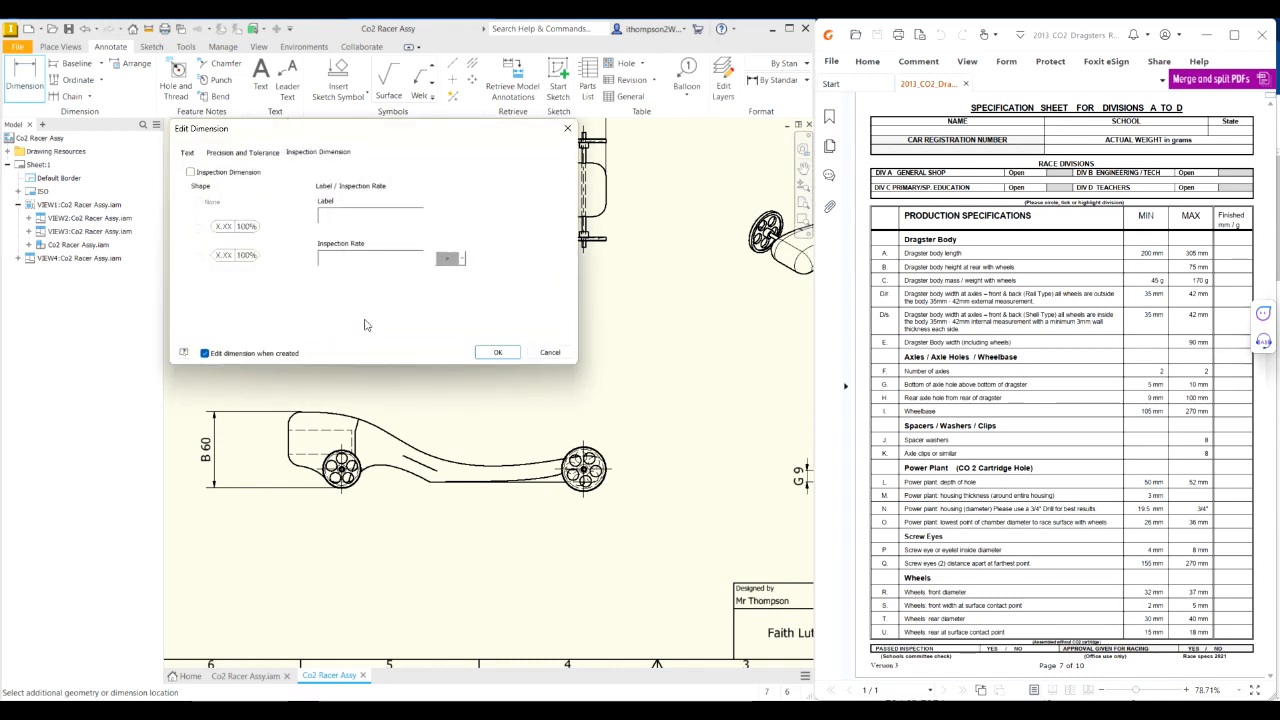
Step: Make the rear axle distance in the top view an inspection dimension labelled H
left_click(205, 174)
left_click(340, 216)
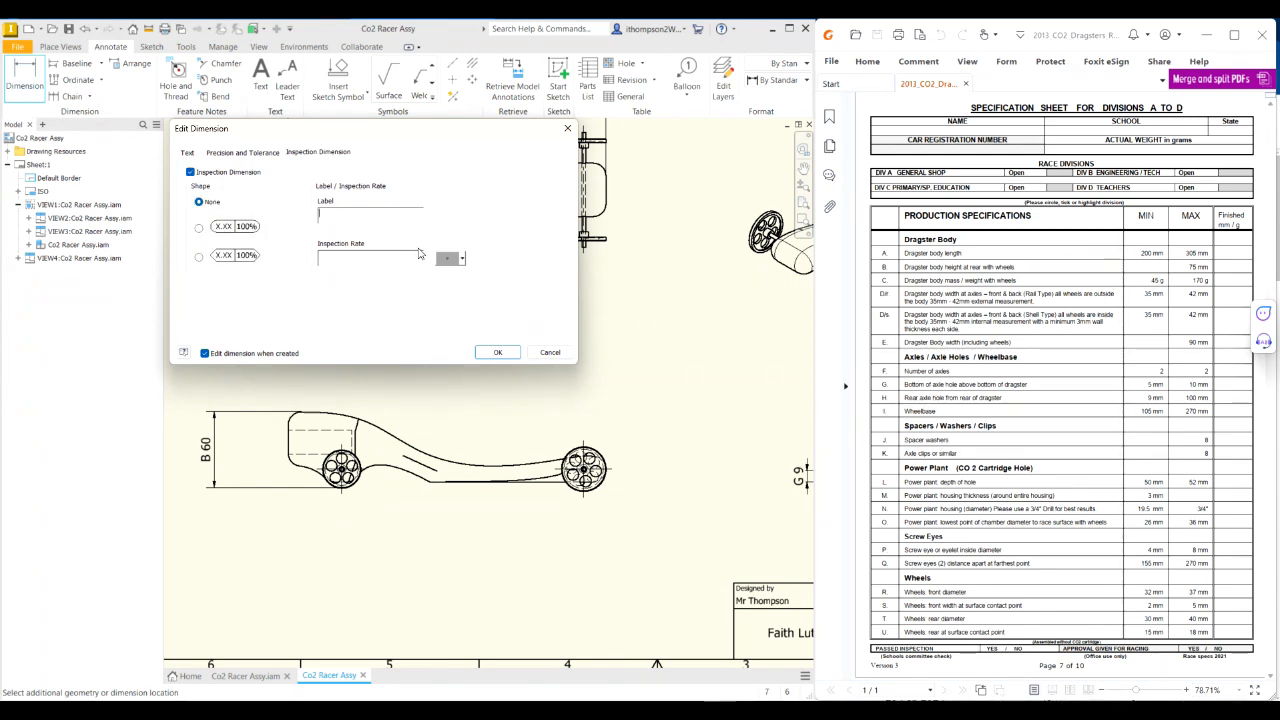
type("H")
left_click(497, 354)
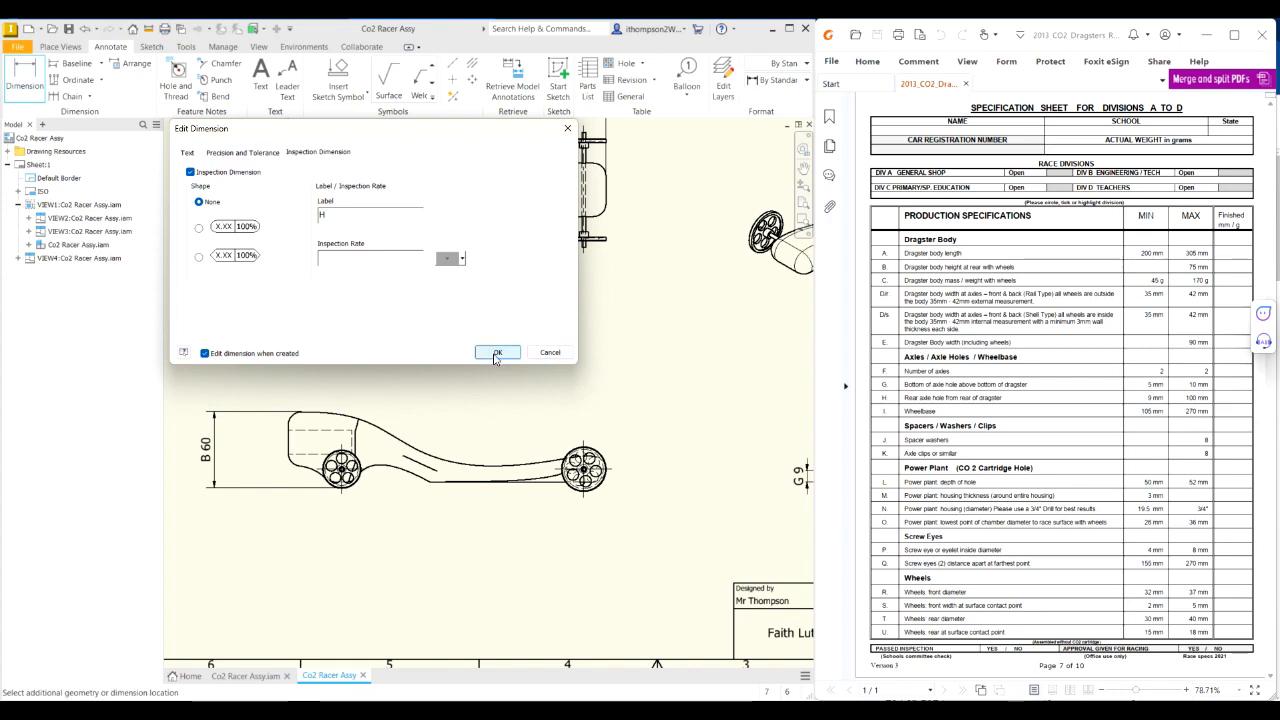
Step: Dimension the wheelbase between the rear and front wheel centre marks, placing it below the side view
scroll(520, 358, "down", 3)
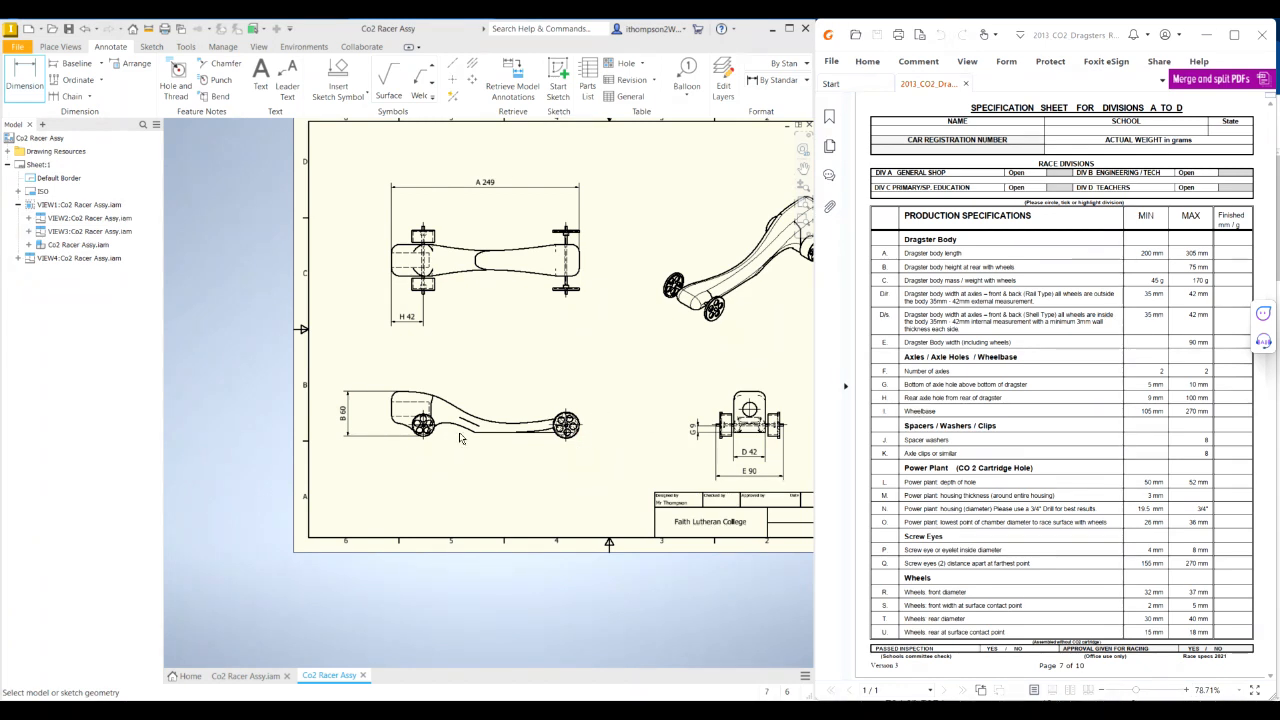
scroll(460, 438, "up", 3)
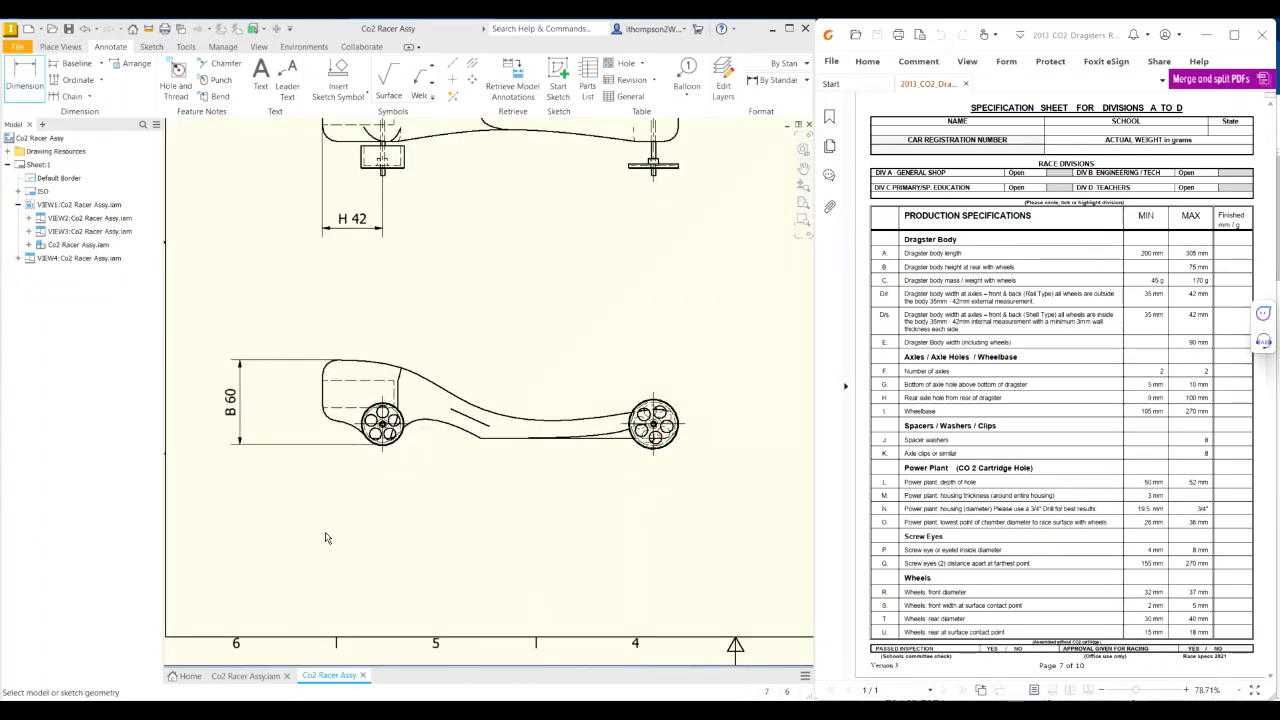
left_click(382, 454)
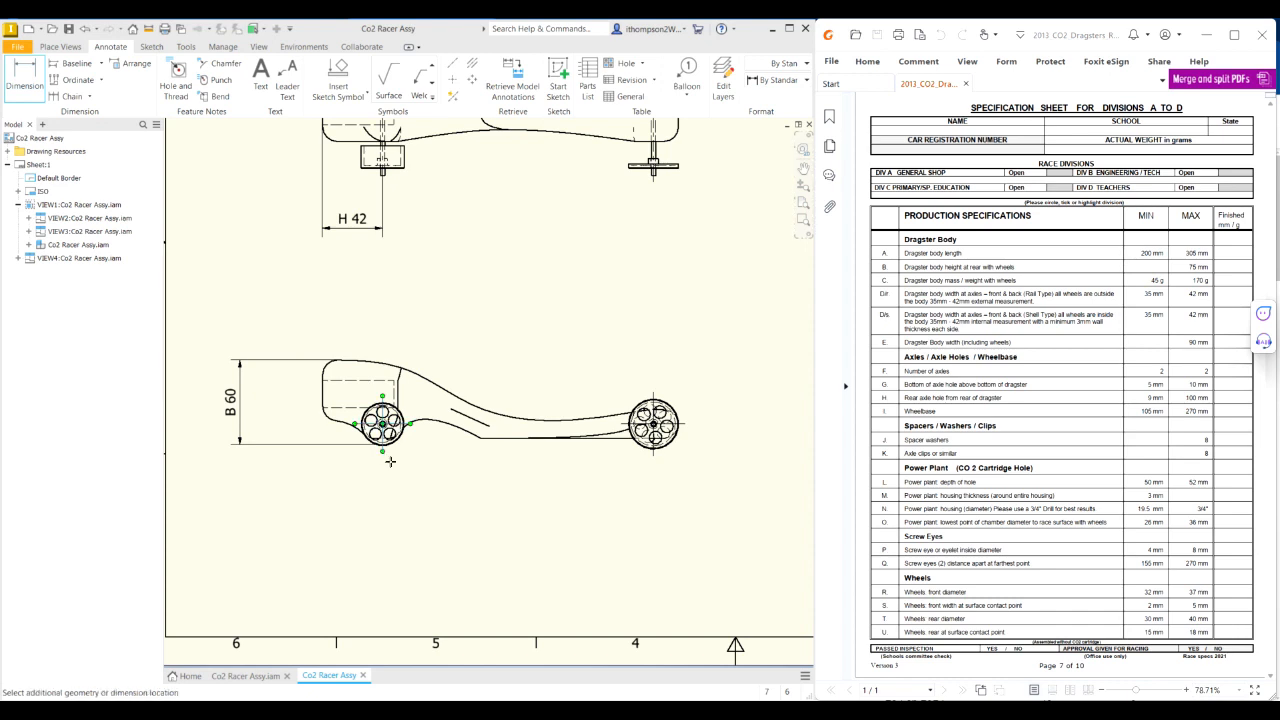
left_click(655, 453)
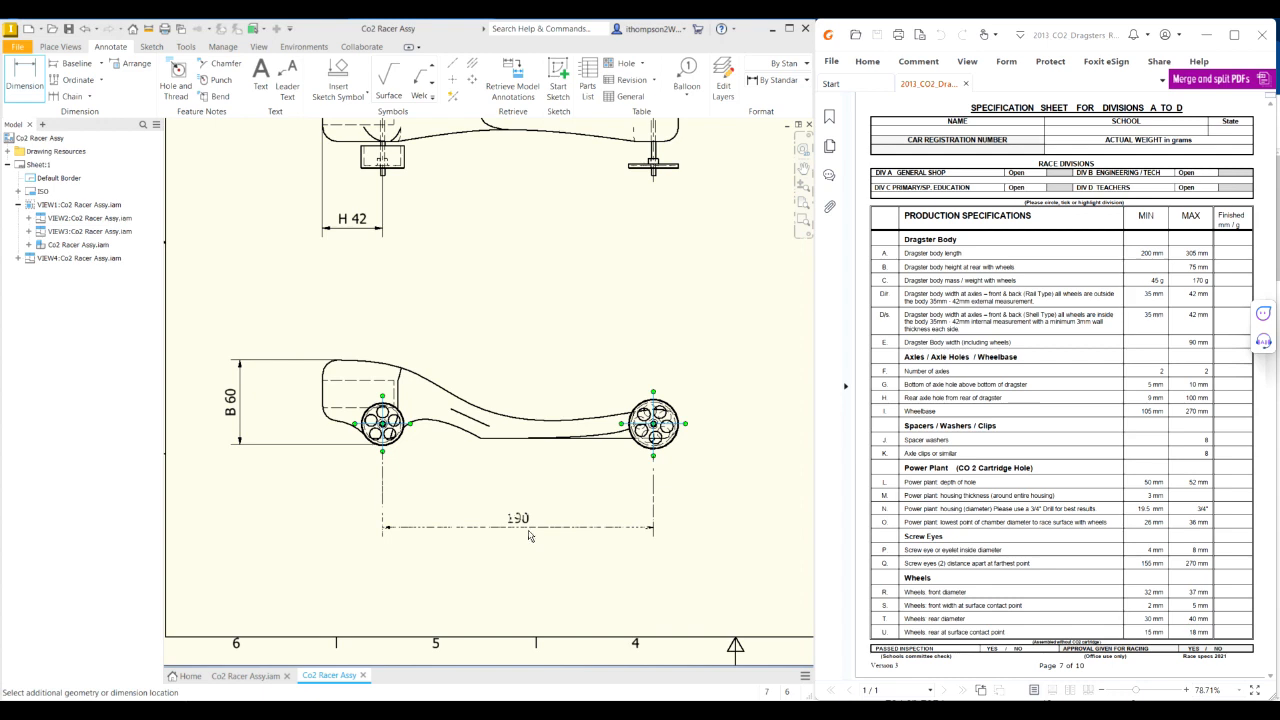
left_click(532, 535)
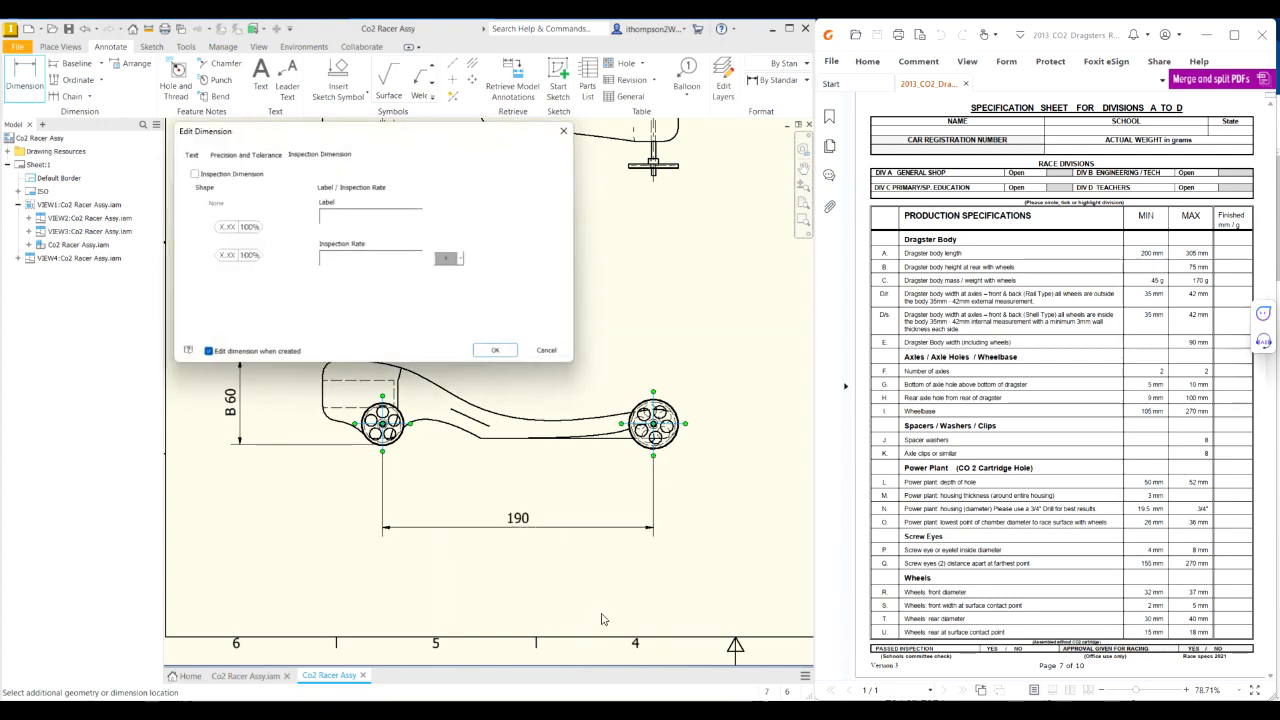
Step: Make the wheelbase in the side view an inspection dimension labelled I
left_click(190, 172)
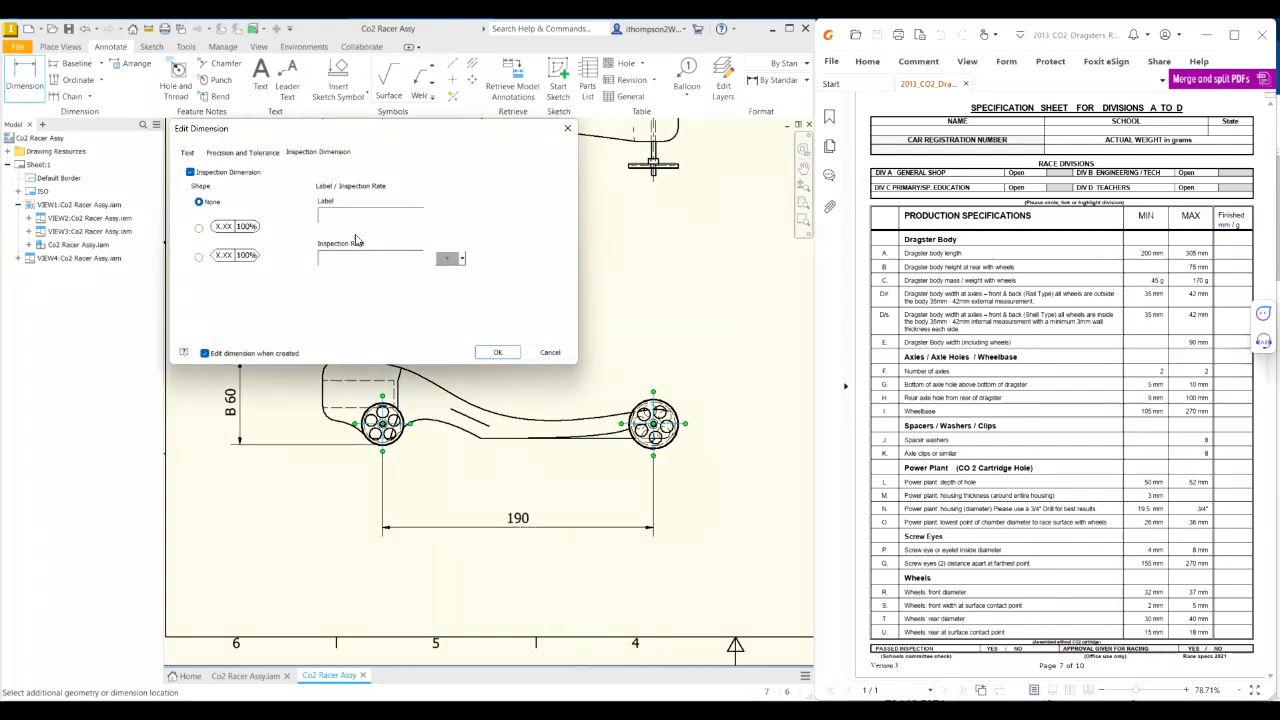
type("I")
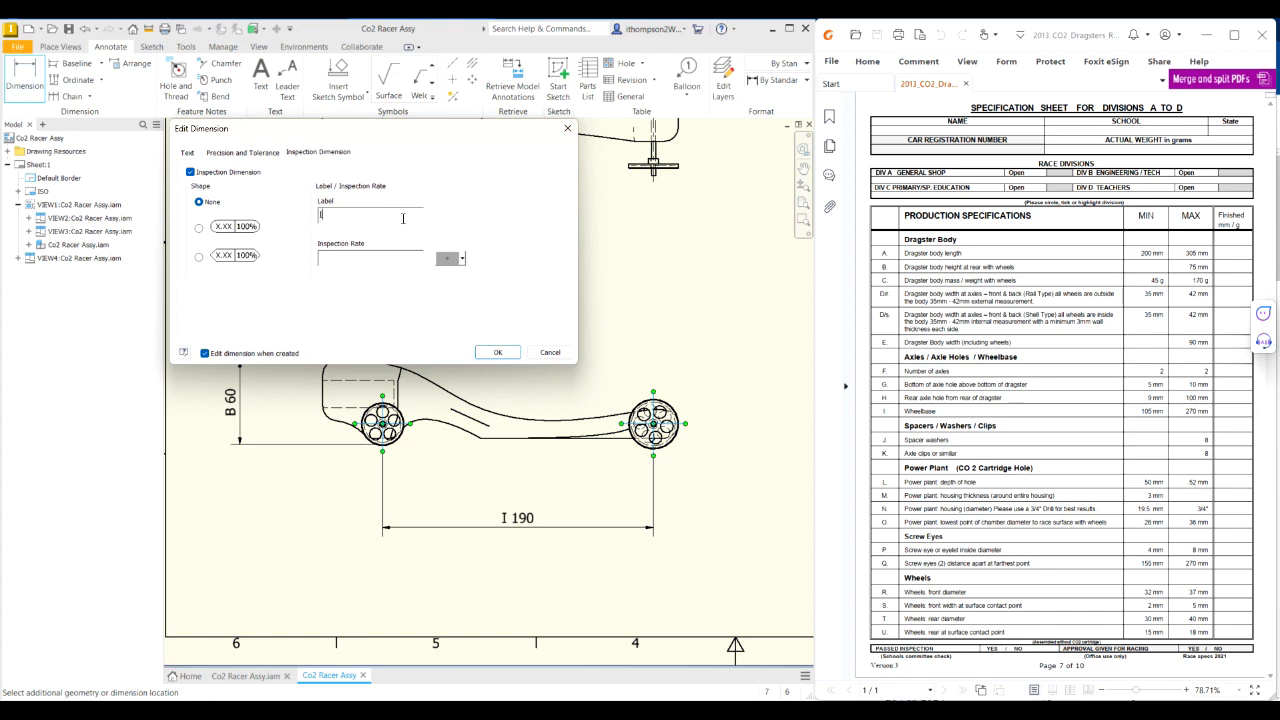
left_click(497, 353)
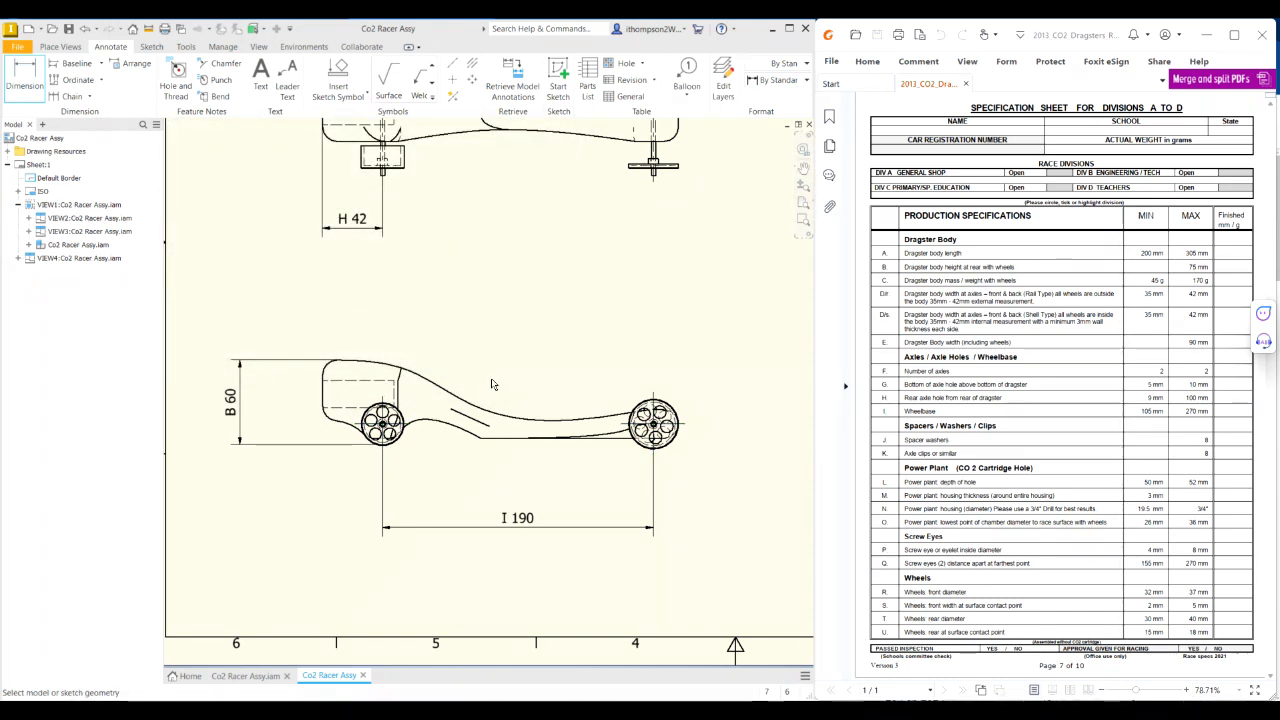
Step: Dimension the cartridge hole's depth from the body's rear edge to the hole's hidden end line, placing it above the side view
scroll(494, 360, "down", 2)
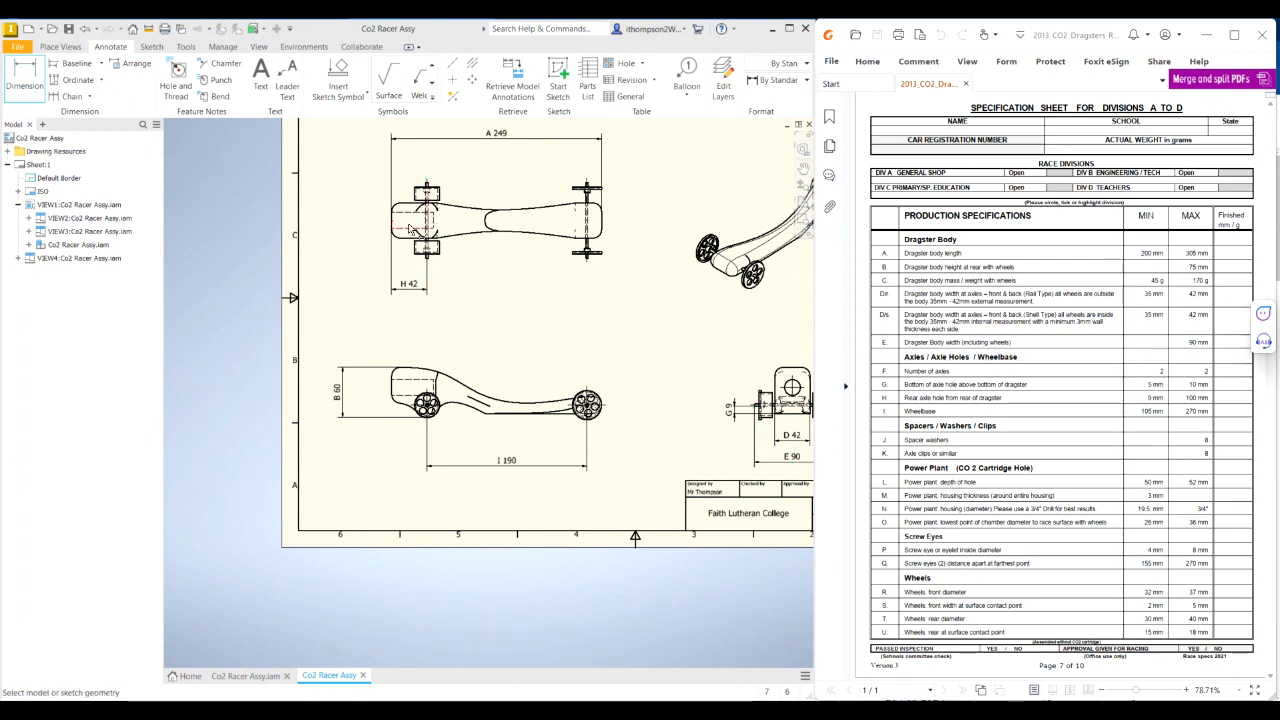
left_click(25, 75)
left_click(391, 385)
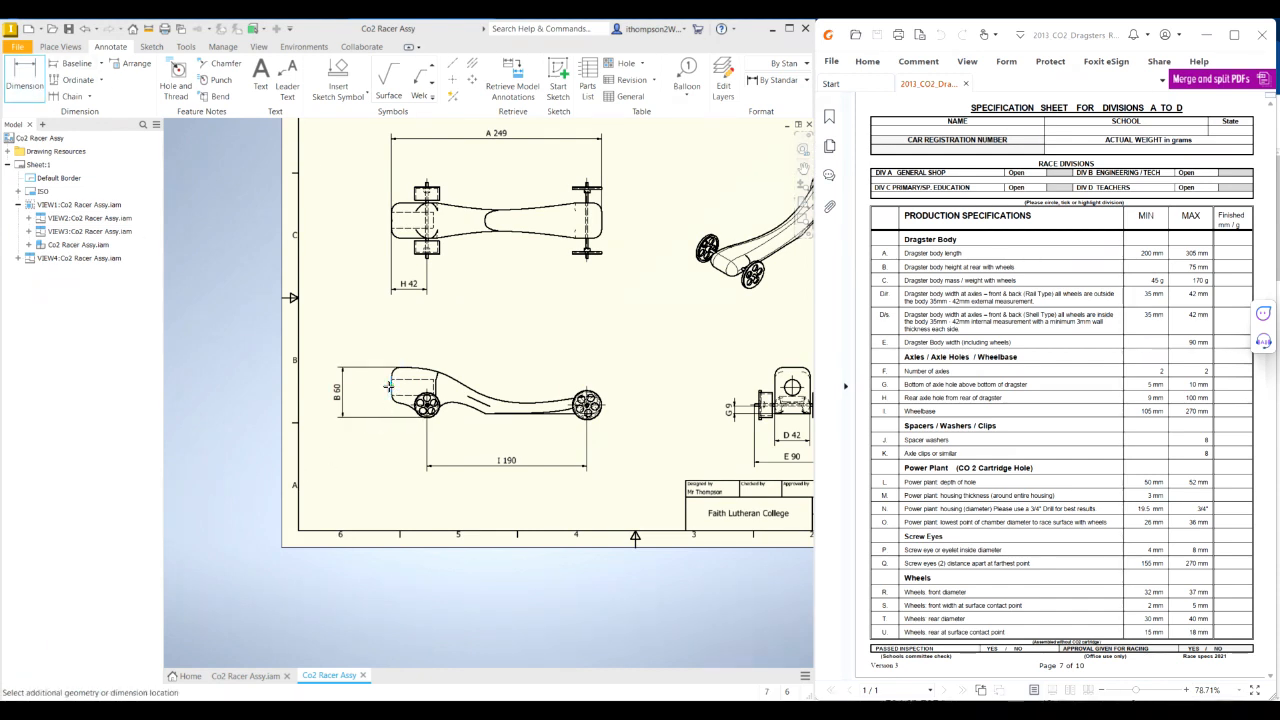
left_click(432, 386)
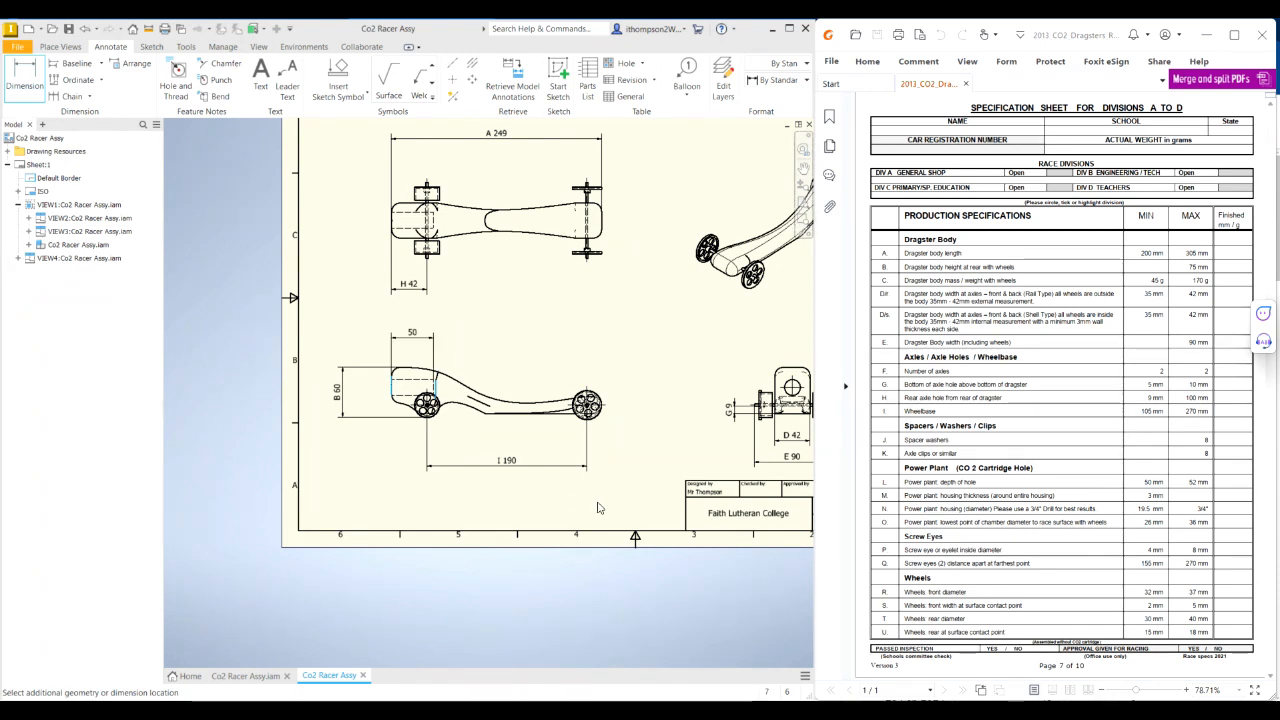
left_click(413, 350)
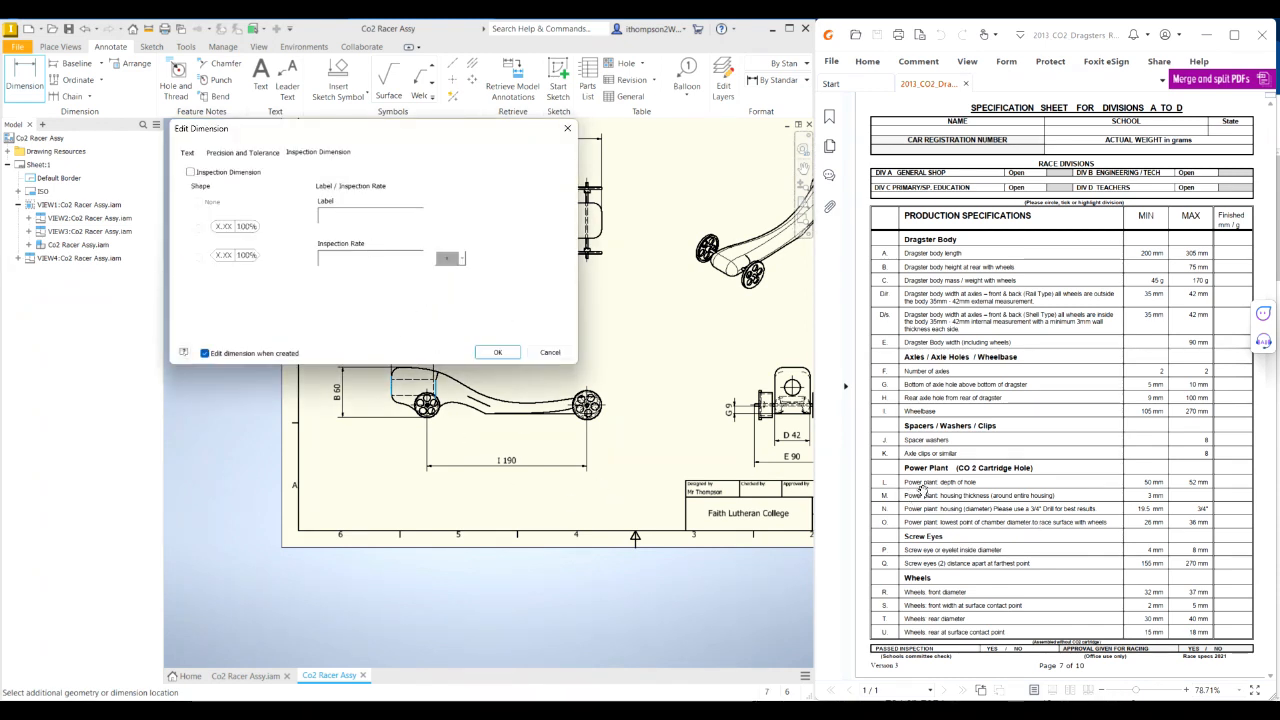
Step: Make the cartridge hole depth in the side view an inspection dimension labelled L
left_click(191, 173)
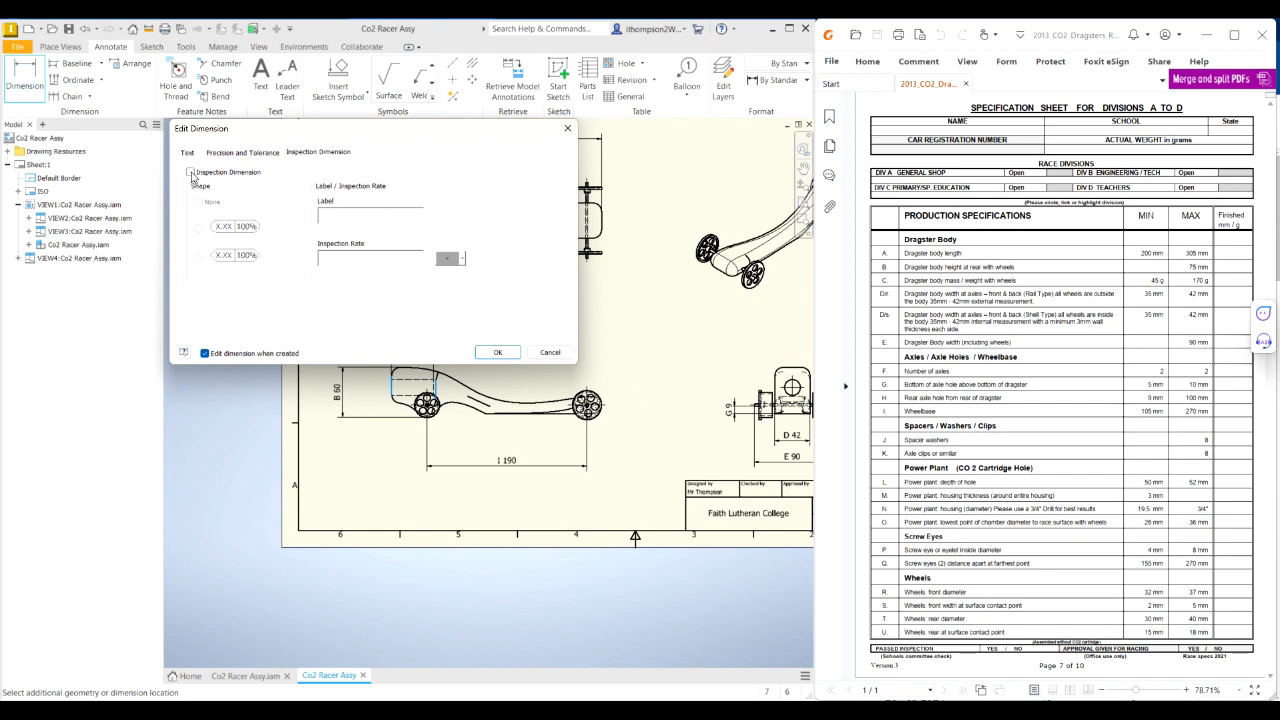
left_click(378, 216)
type("L")
left_click(498, 354)
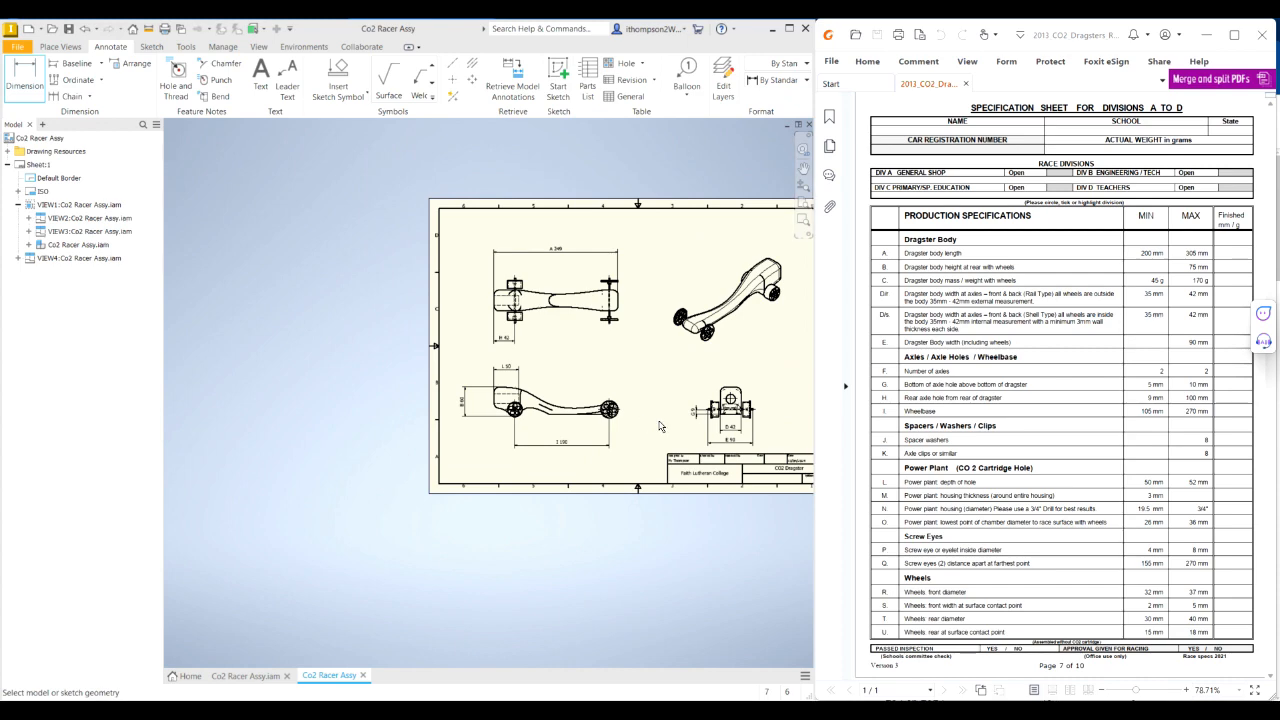
scroll(757, 421, "up", 4)
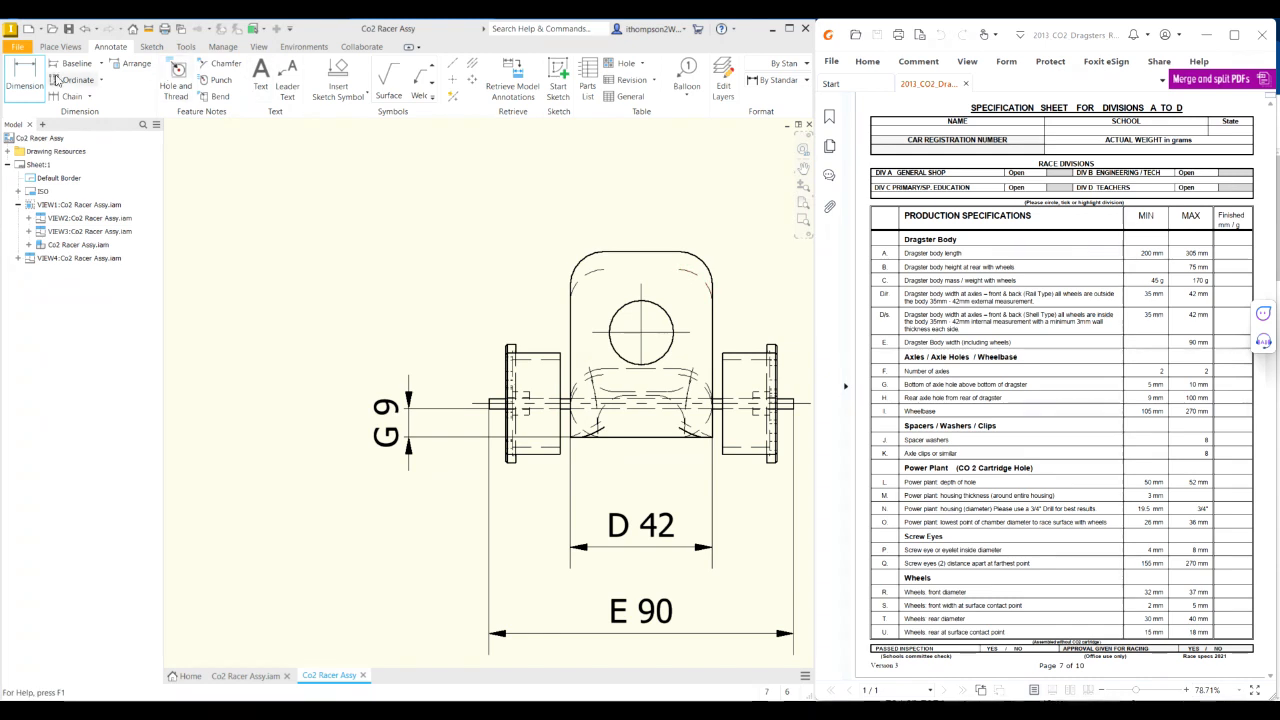
left_click(666, 313)
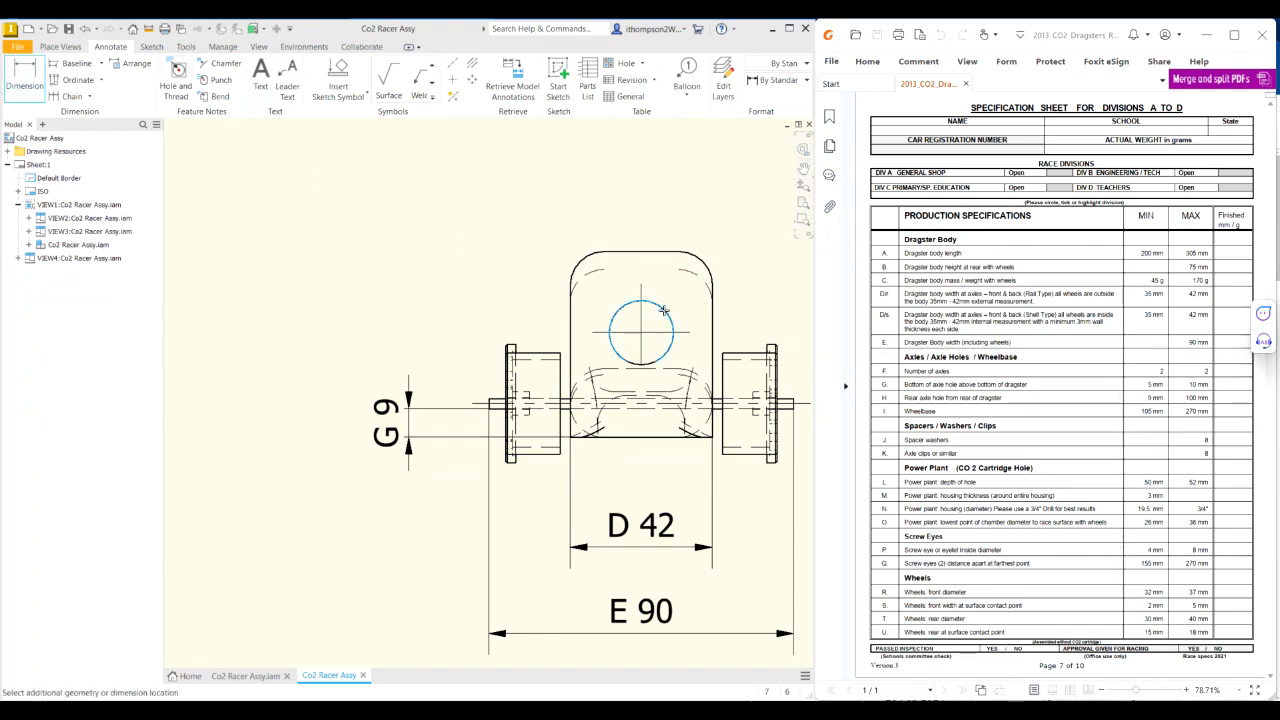
left_click(713, 340)
left_click(687, 219)
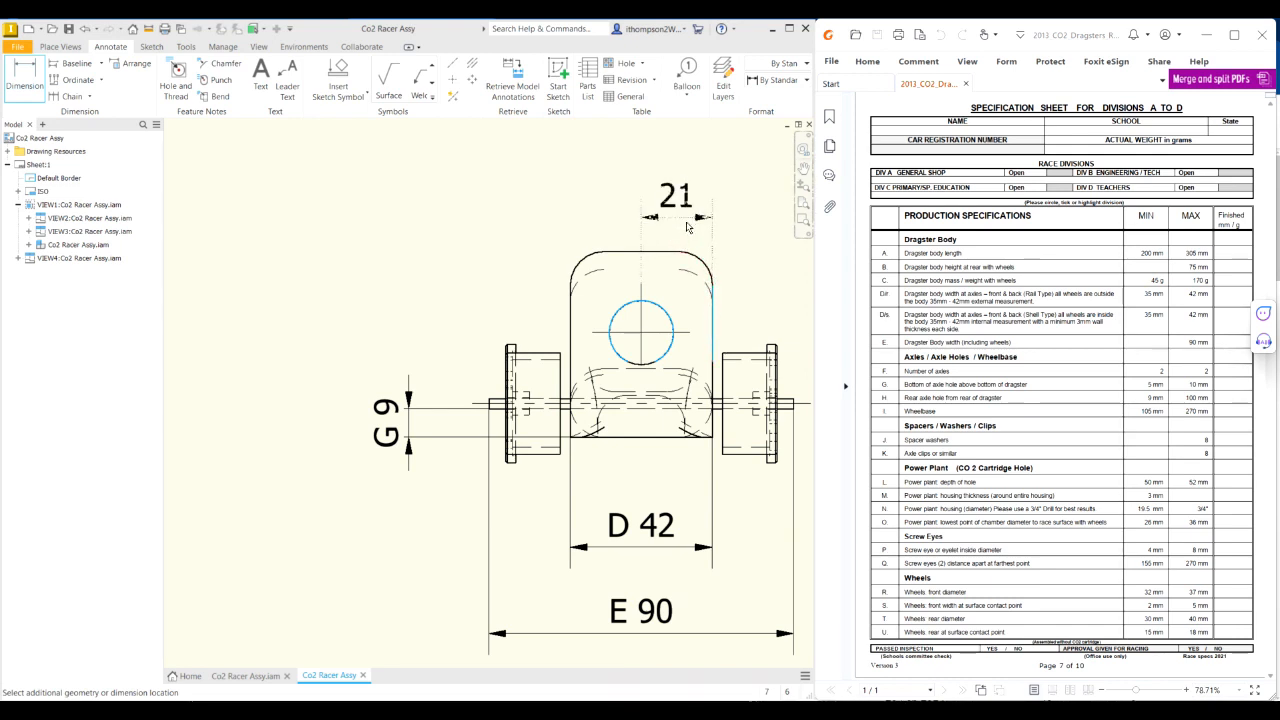
key("Escape")
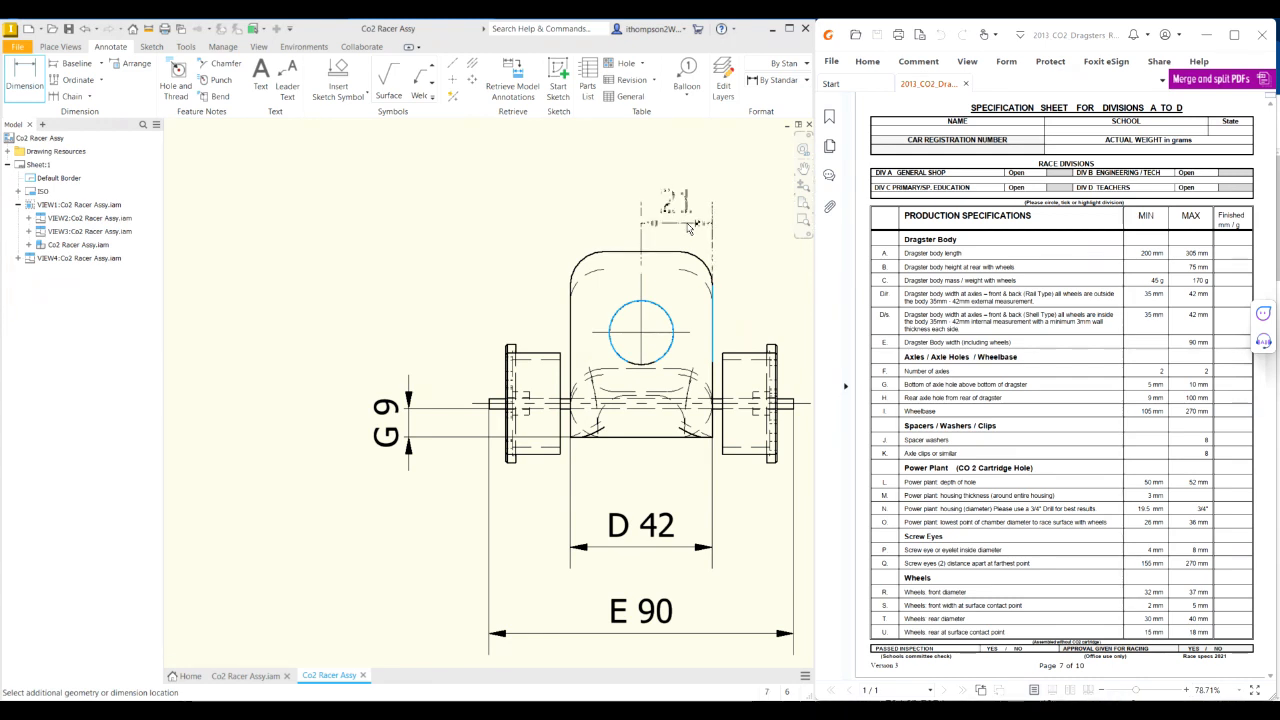
scroll(668, 340, "down", 3)
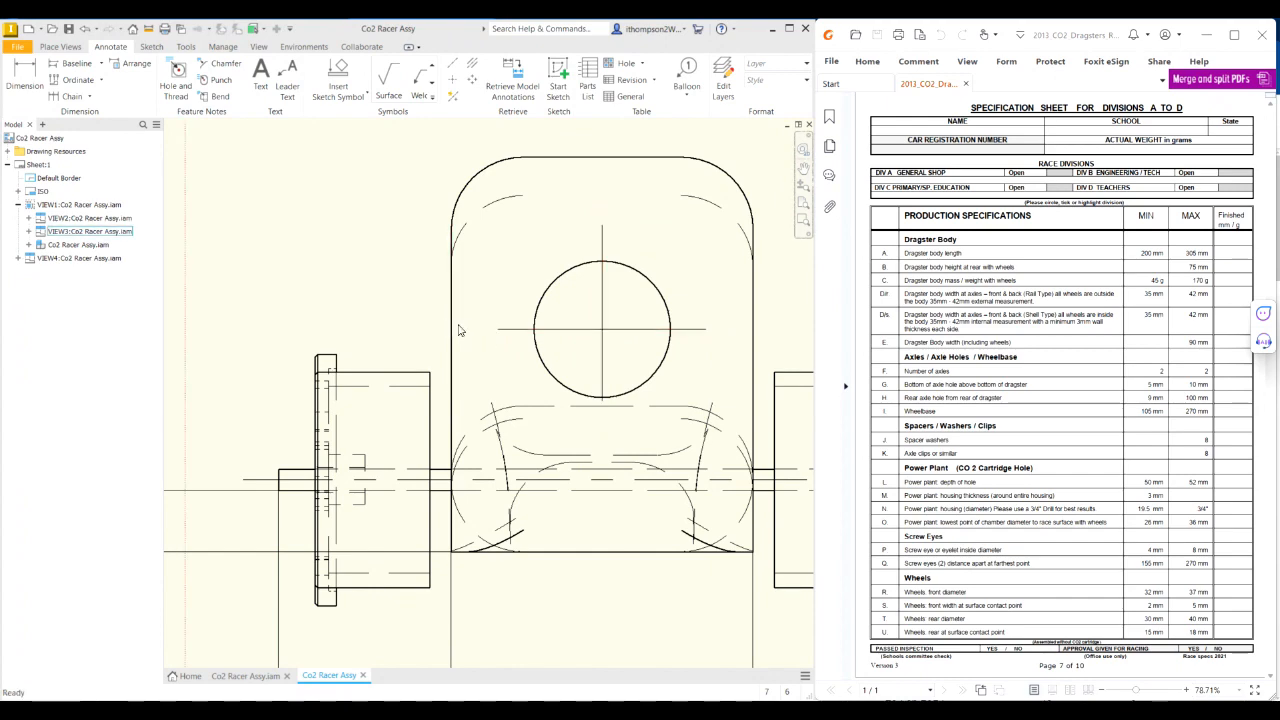
scroll(596, 342, "down", 3)
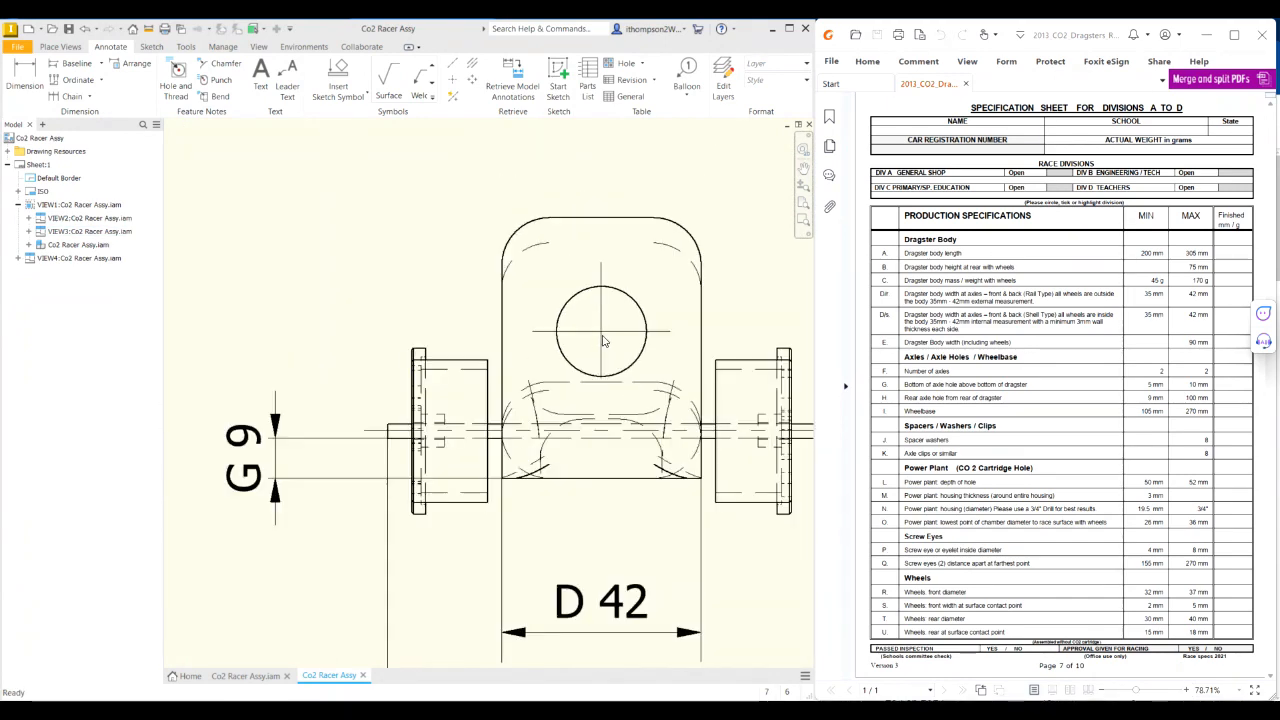
scroll(630, 390, "down", 2)
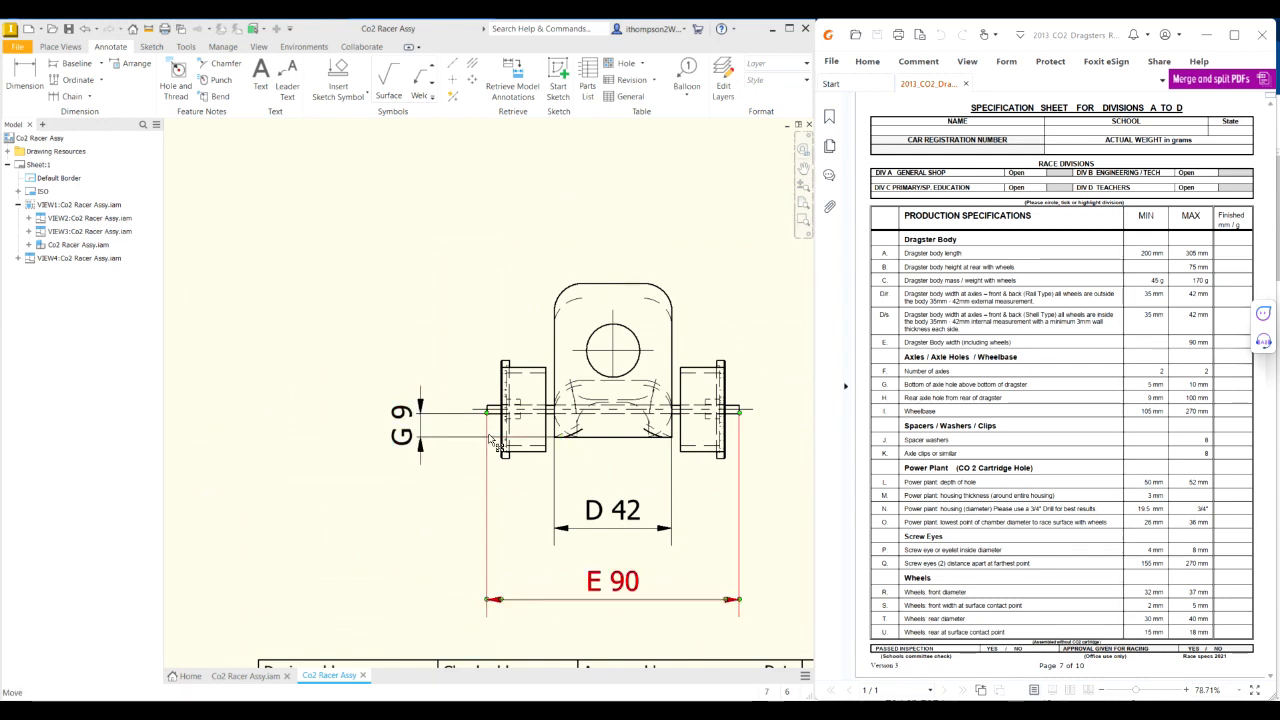
scroll(251, 421, "down", 5)
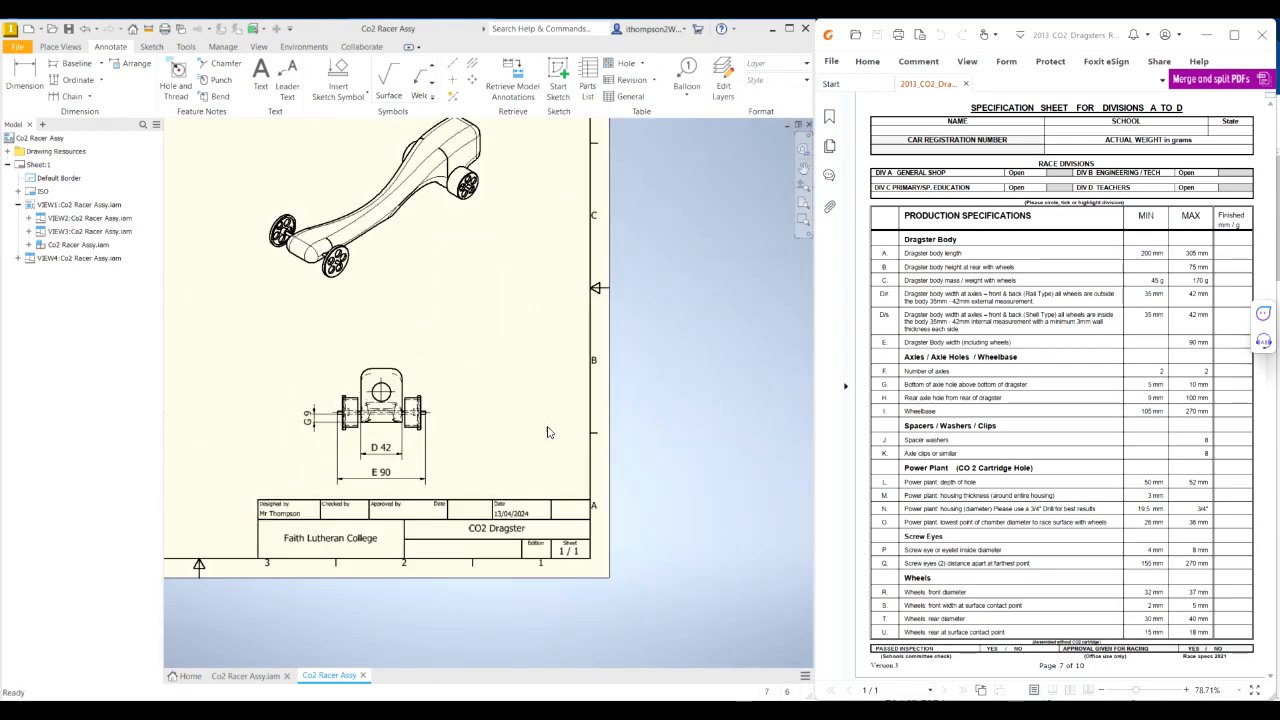
scroll(639, 442, "down", 3)
scroll(400, 428, "up", 3)
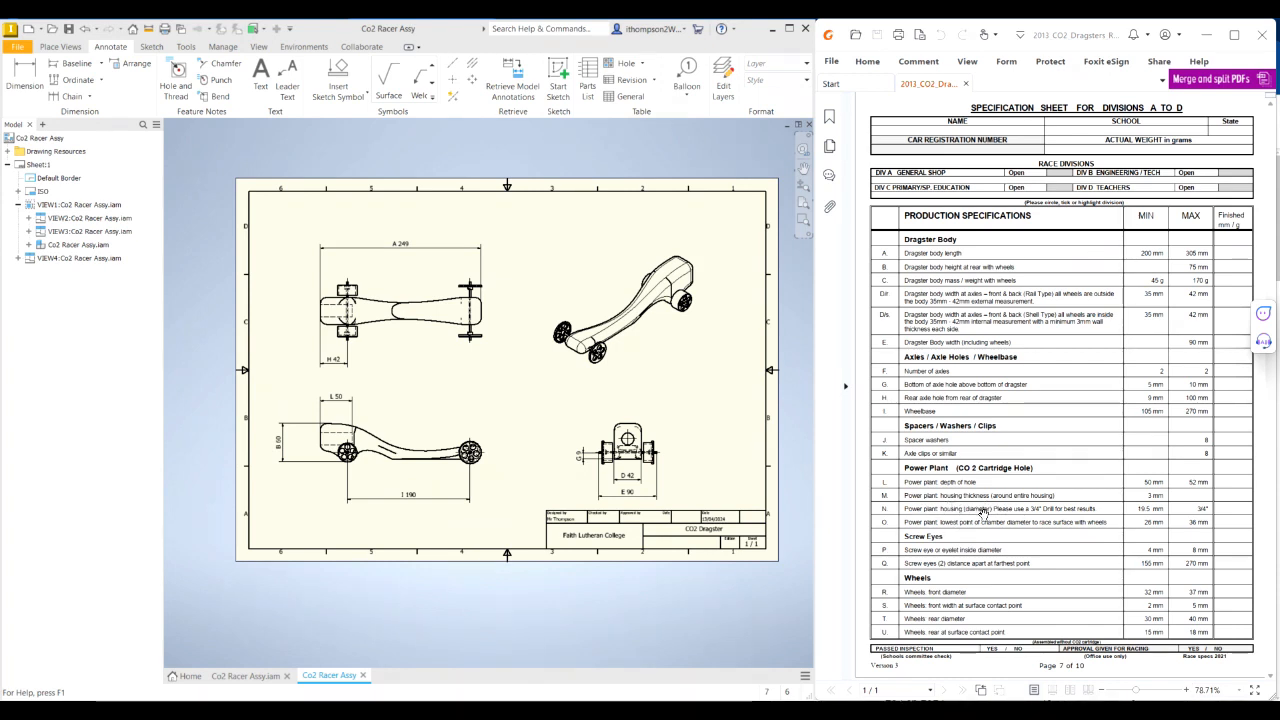
Step: Dimension the cartridge hole in the rear view as a diameter, placing the text outside the body, above and to its right
scroll(623, 443, "up", 5)
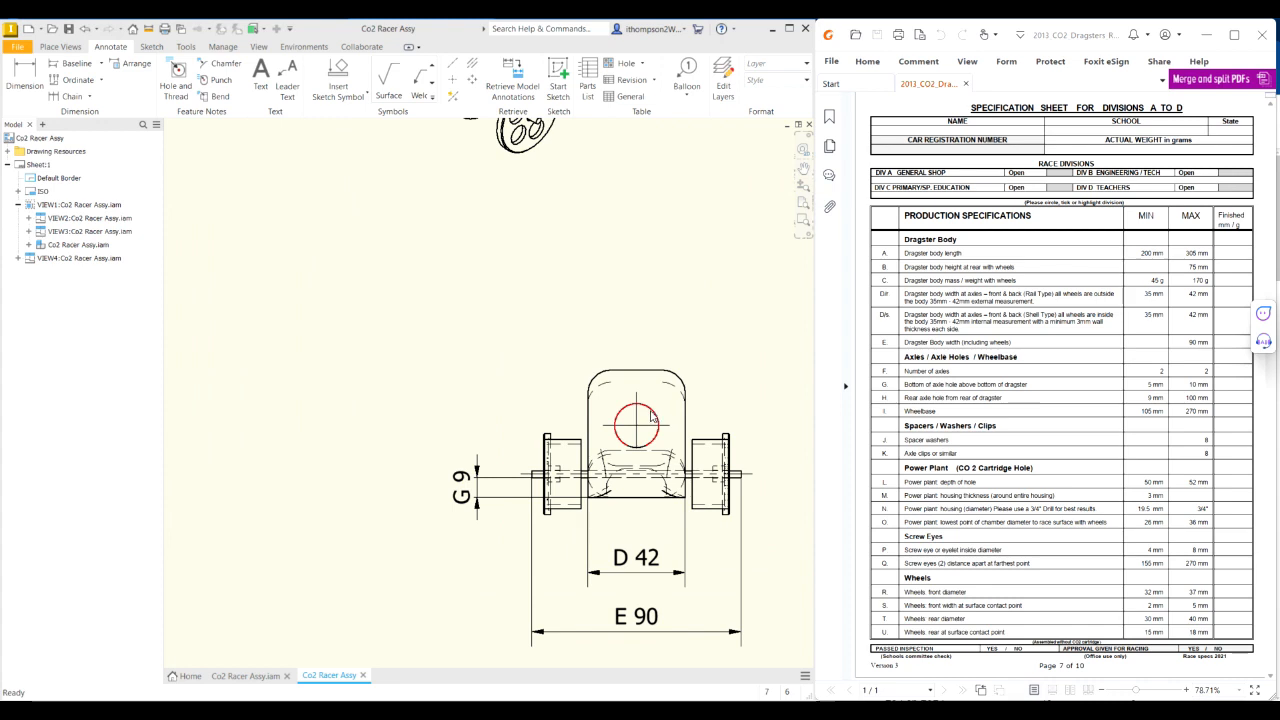
key("d")
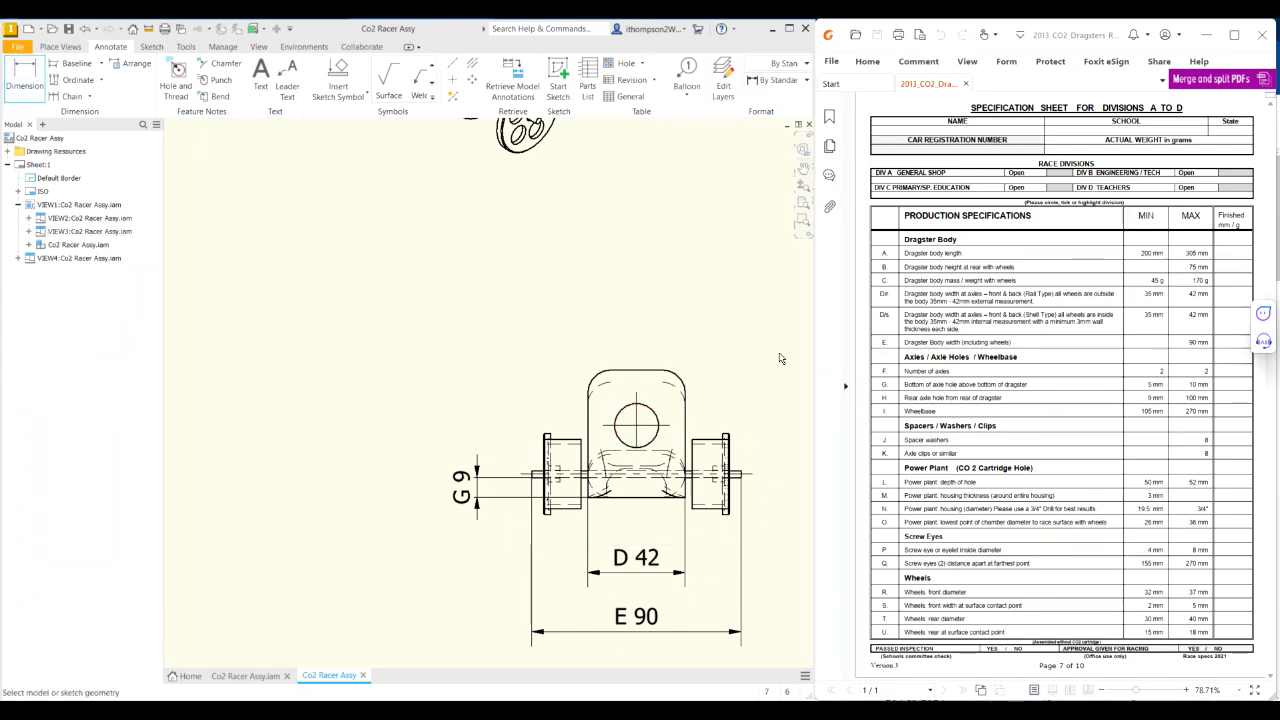
left_click(657, 421)
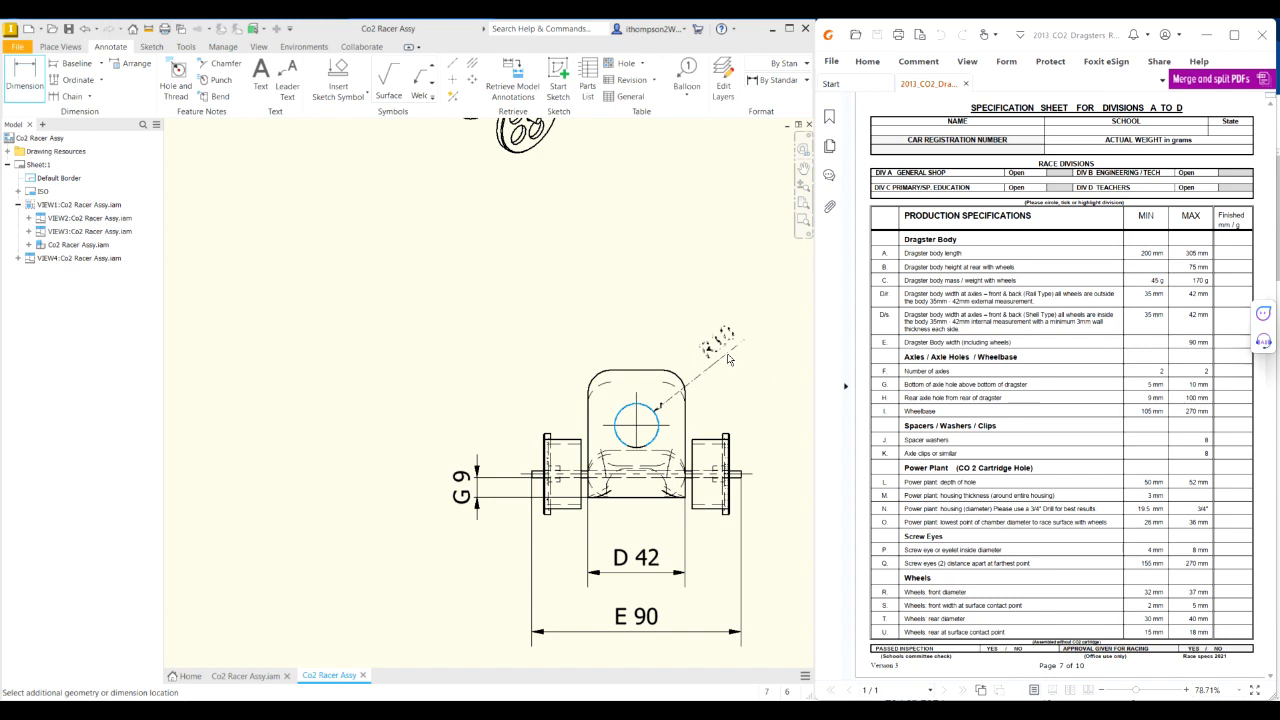
right_click(728, 359)
mouse_move(735, 418)
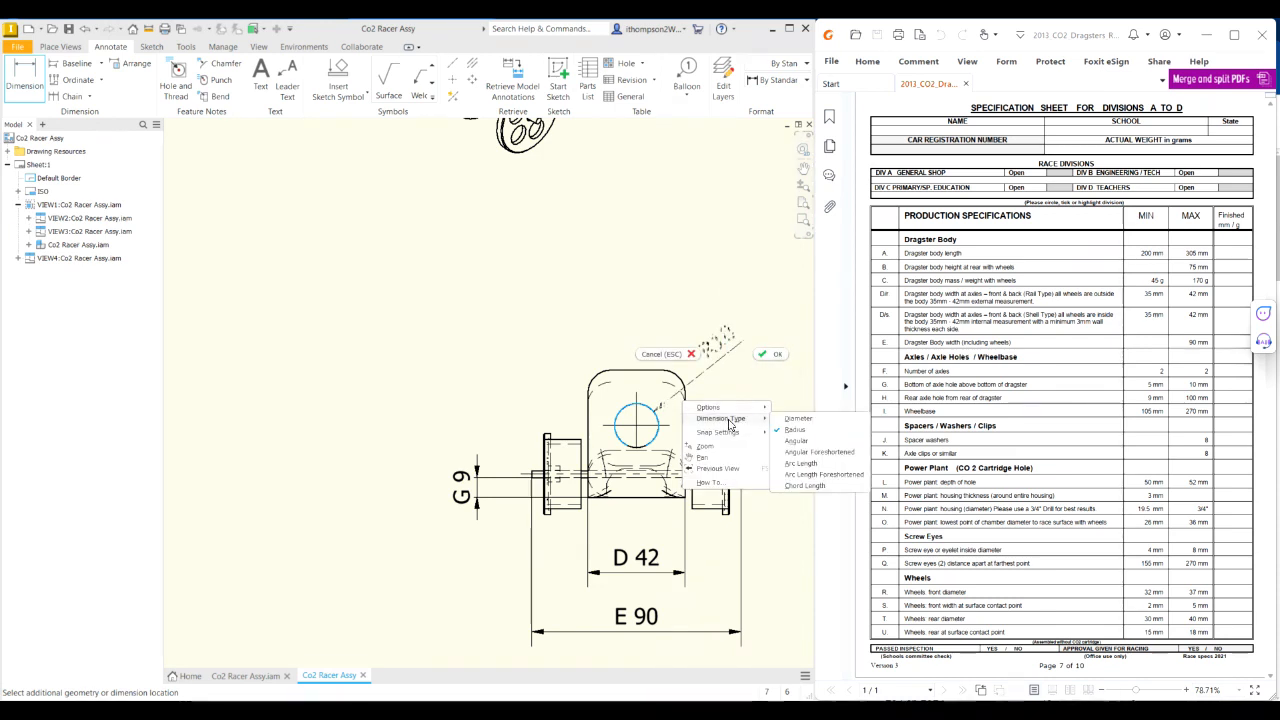
left_click(796, 420)
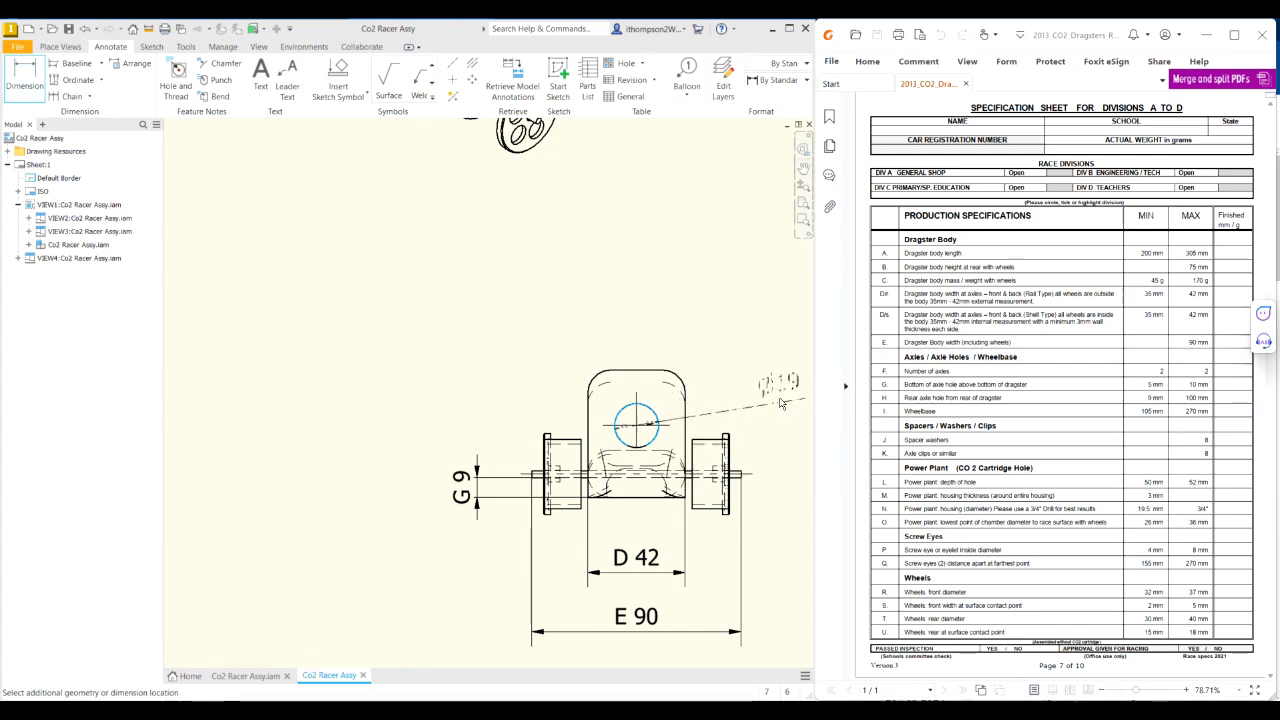
left_click(740, 342)
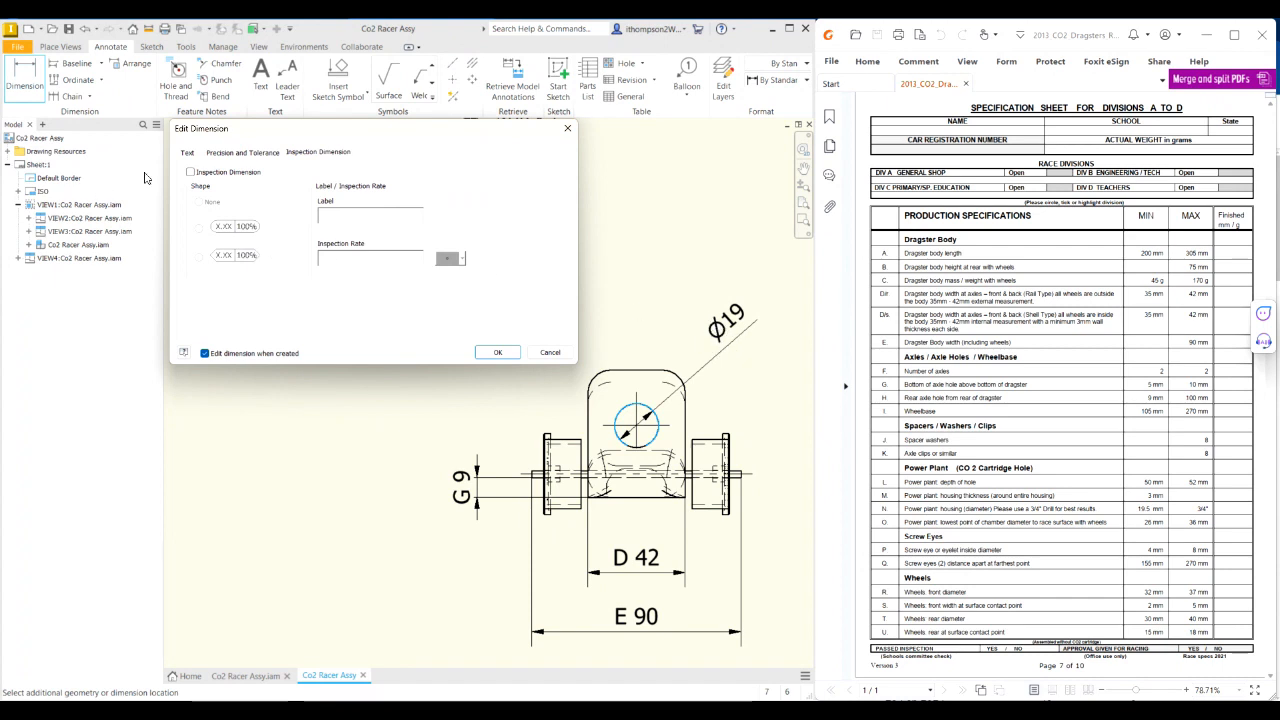
Step: Make the cartridge hole diameter an inspection dimension labelled N, without a surrounding shape
left_click(192, 173)
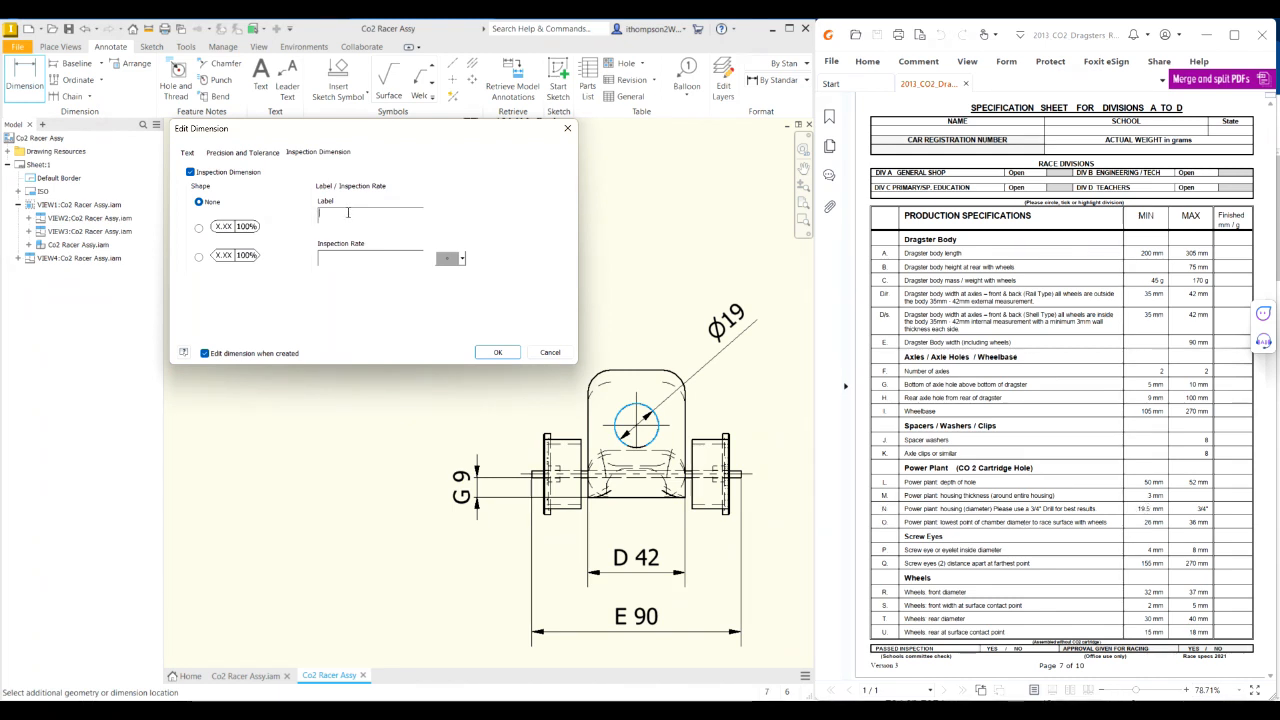
type("N")
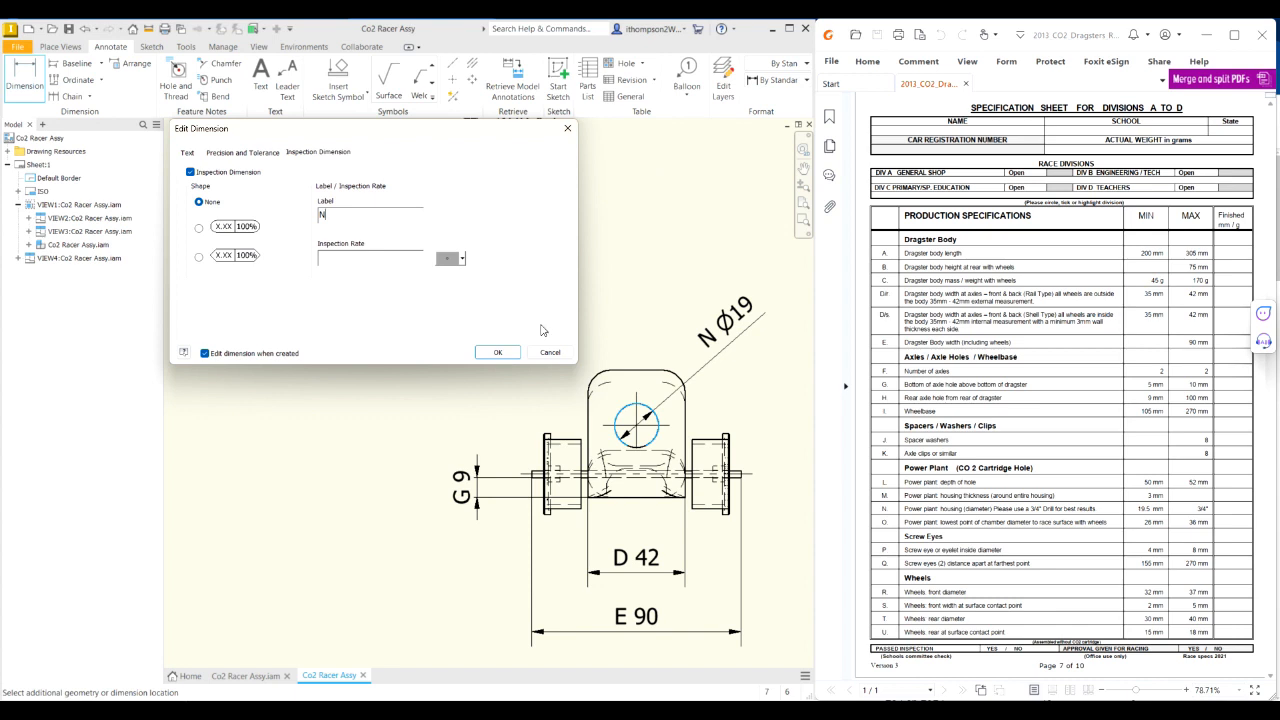
left_click(498, 352)
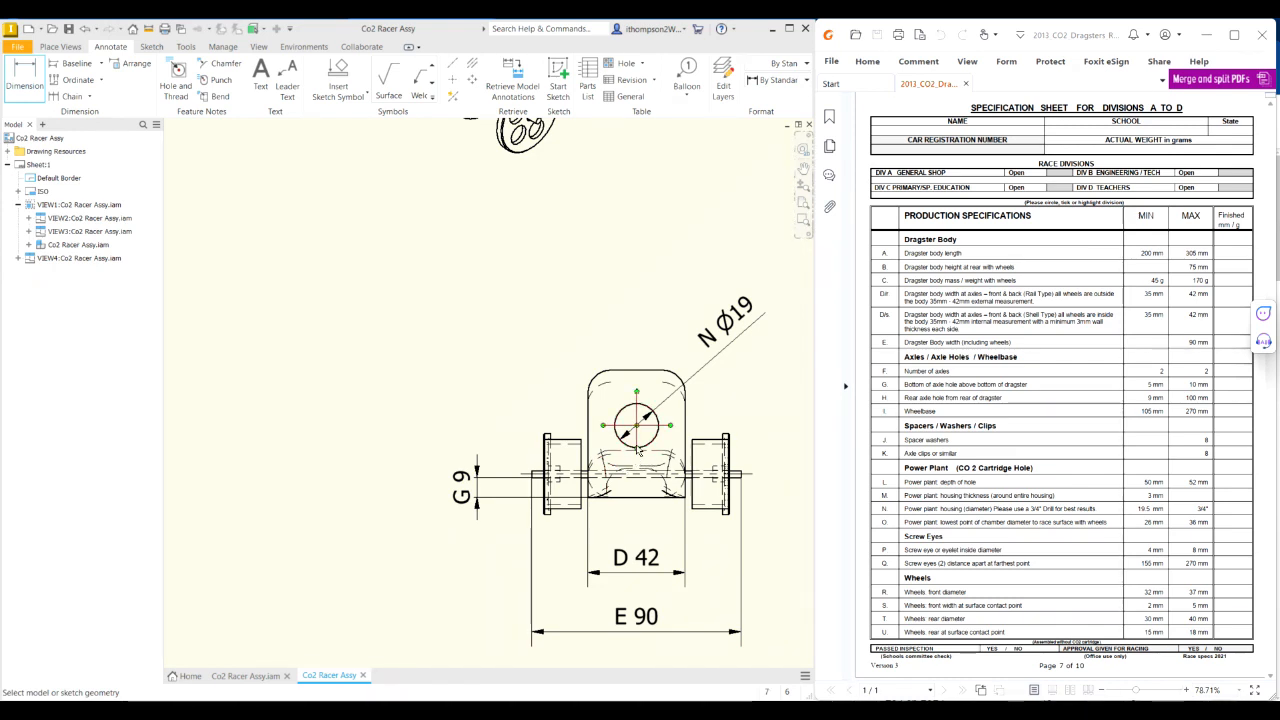
Step: Dimension the vertical distance from the cartridge hole to the wheel's lowest edge in the rear view, placing it left of the G dimension
scroll(637, 452, "down", 5)
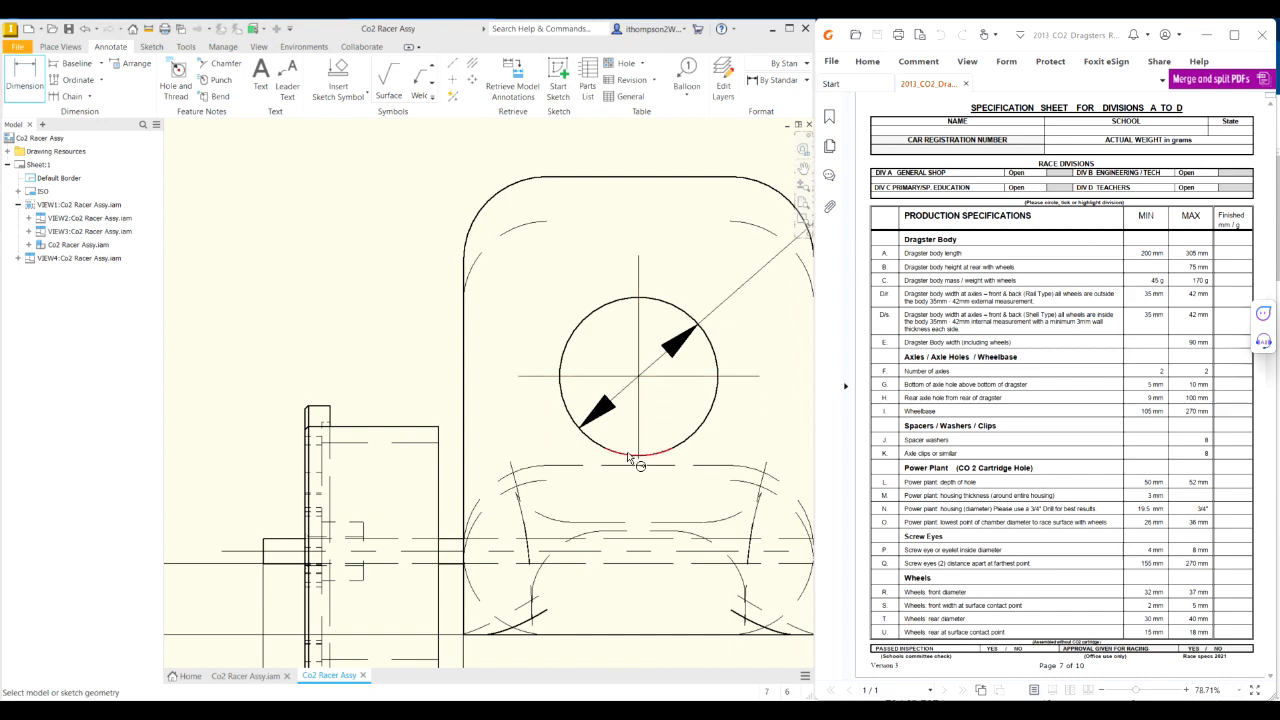
scroll(624, 458, "up", 5)
scroll(624, 458, "down", 4)
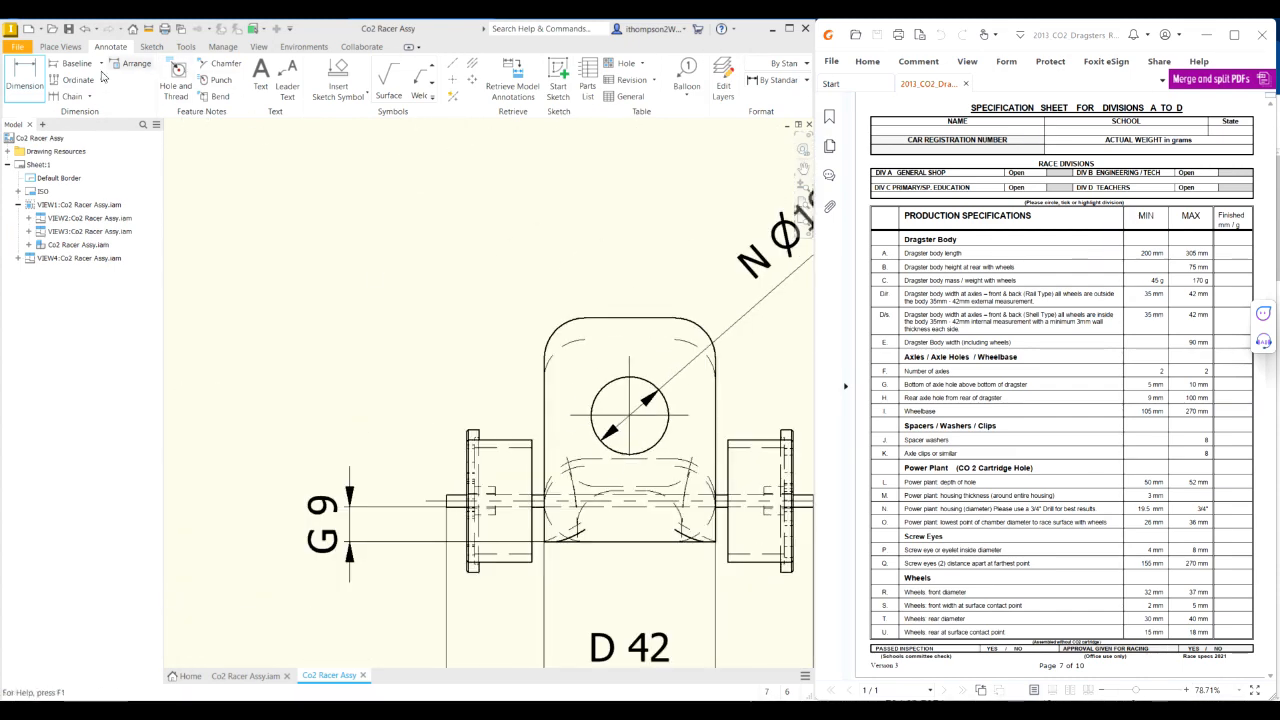
left_click(627, 457)
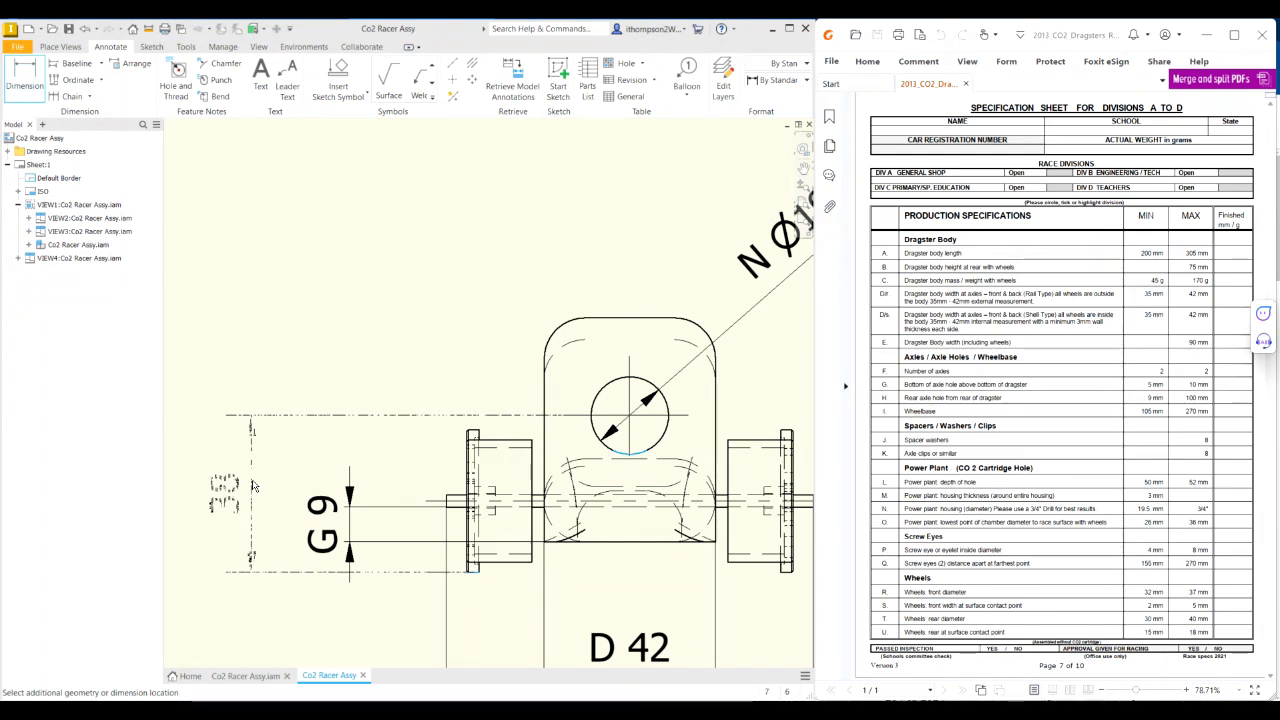
left_click(251, 488)
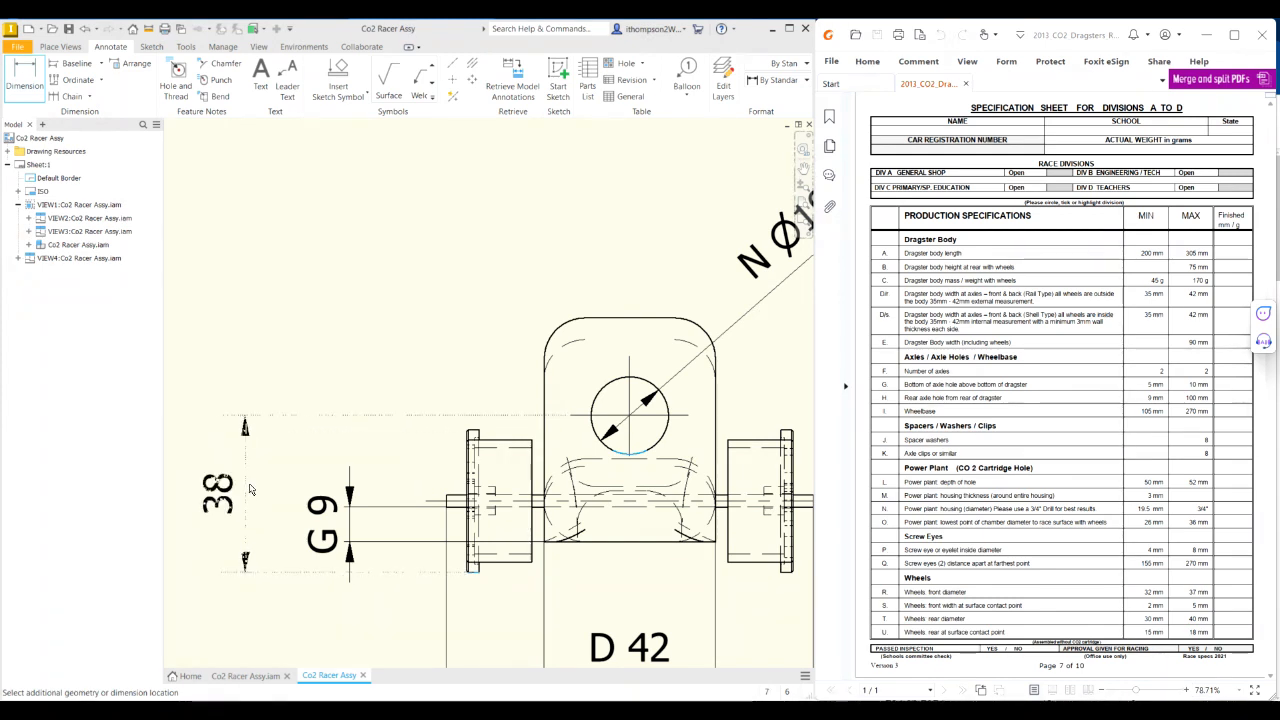
left_click(251, 488)
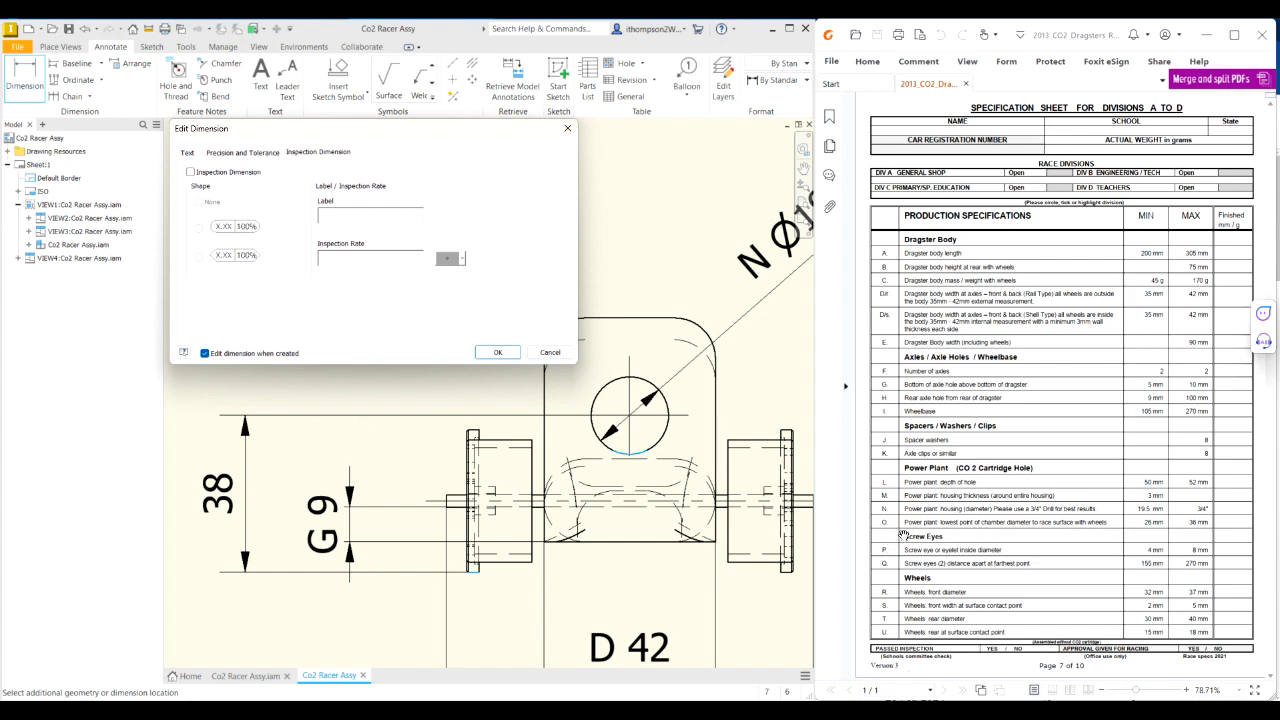
Step: Make the cartridge hole height in the rear view an inspection dimension labelled with a capital O
left_click(227, 174)
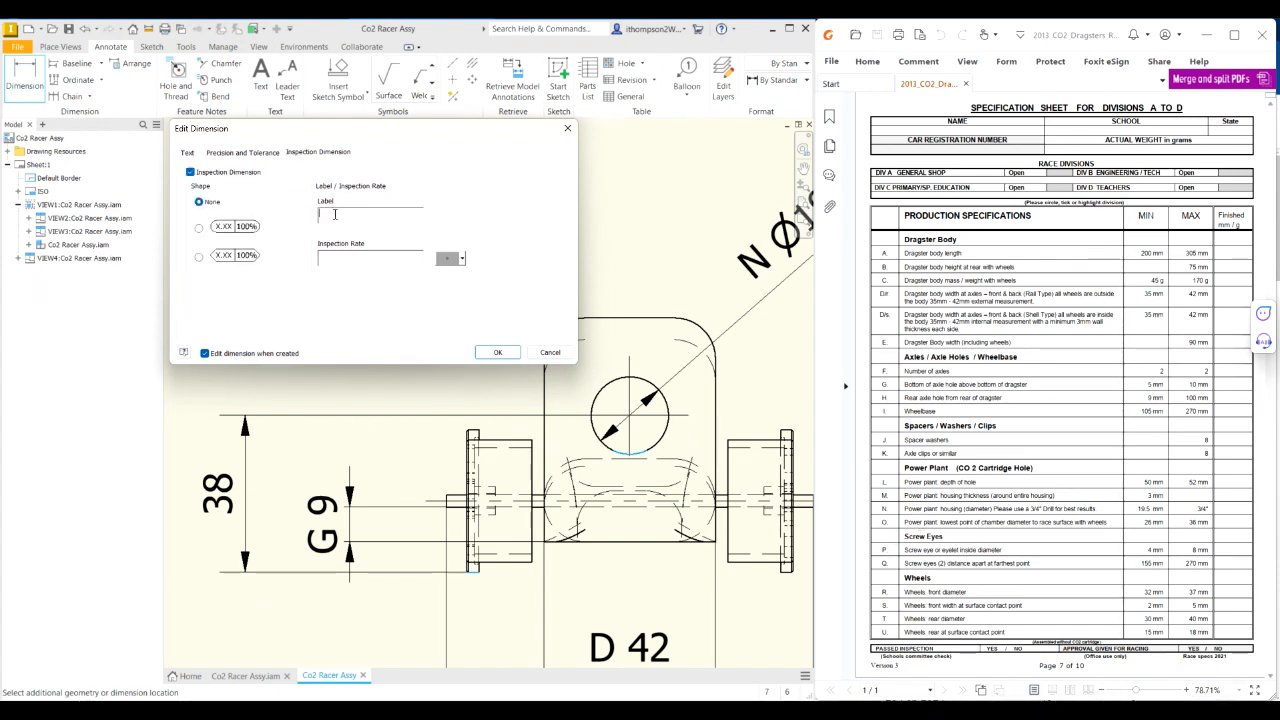
type("ø")
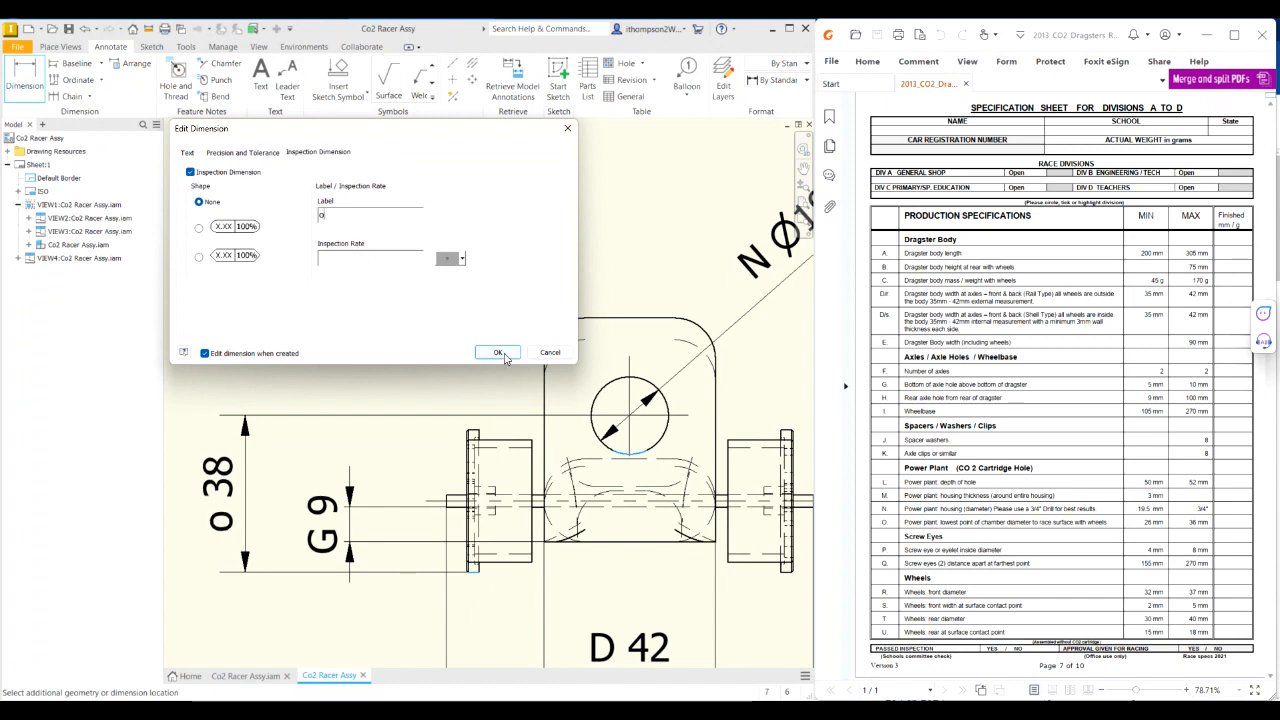
key("BackSpace")
type("O")
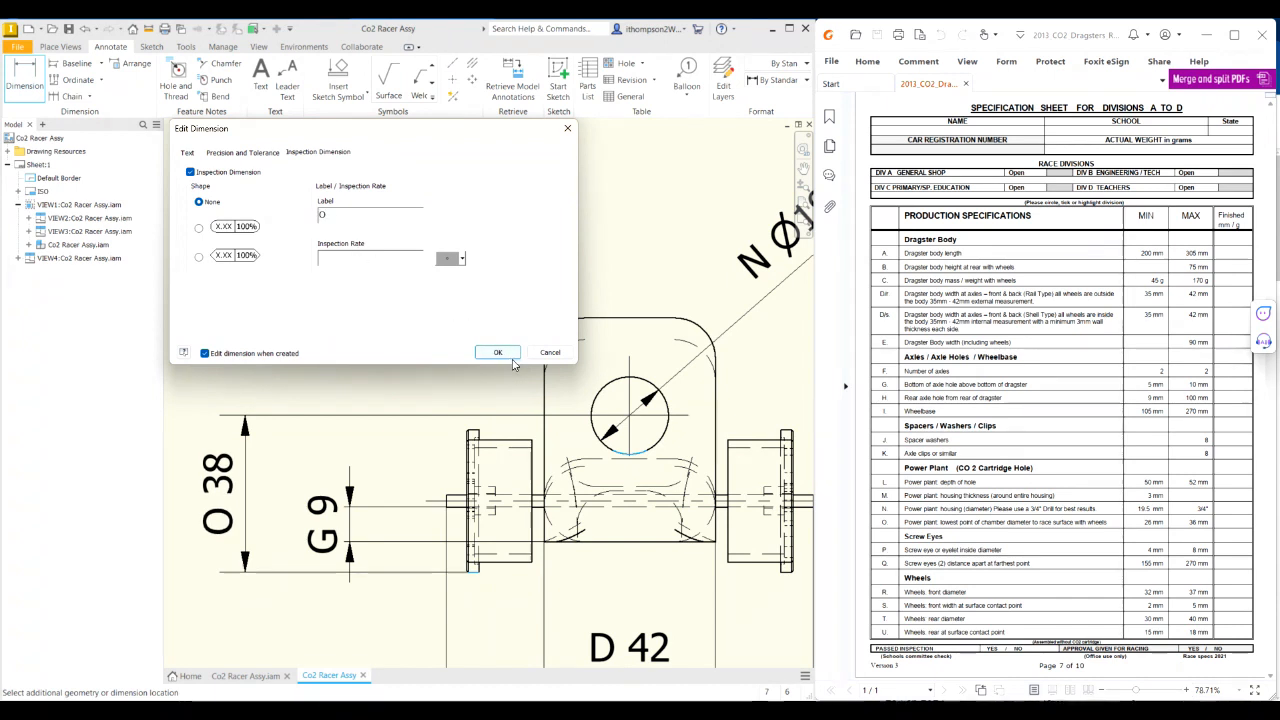
left_click(498, 353)
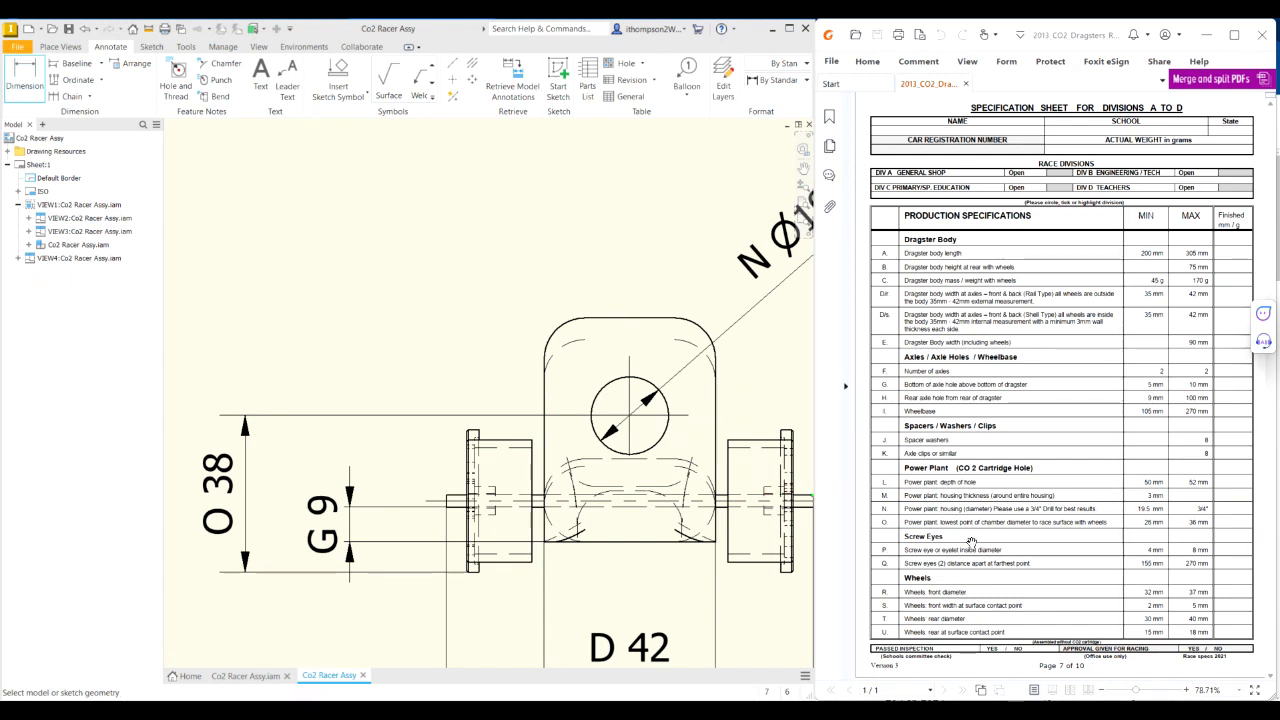
Step: Dimension the front wheel's outer diameter in the side view, placing the text above and to the right of the wheel
left_click(639, 428)
scroll(639, 428, "down", 3)
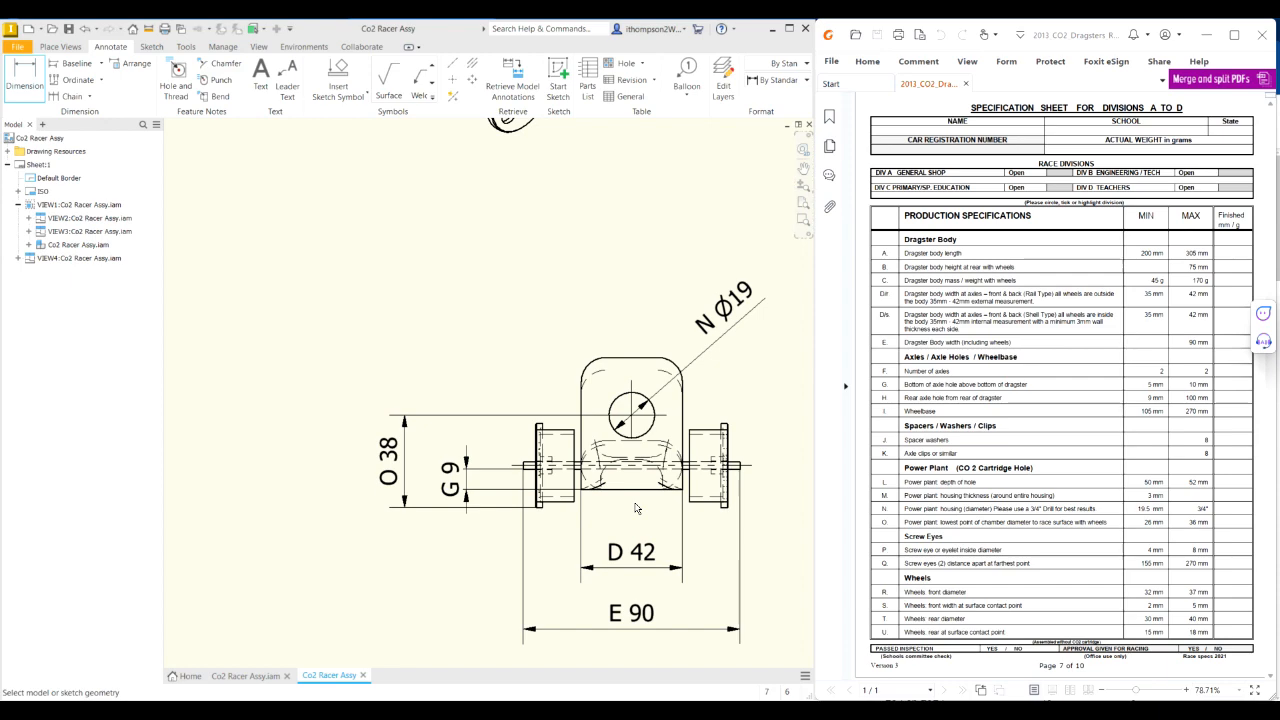
scroll(420, 424, "down", 5)
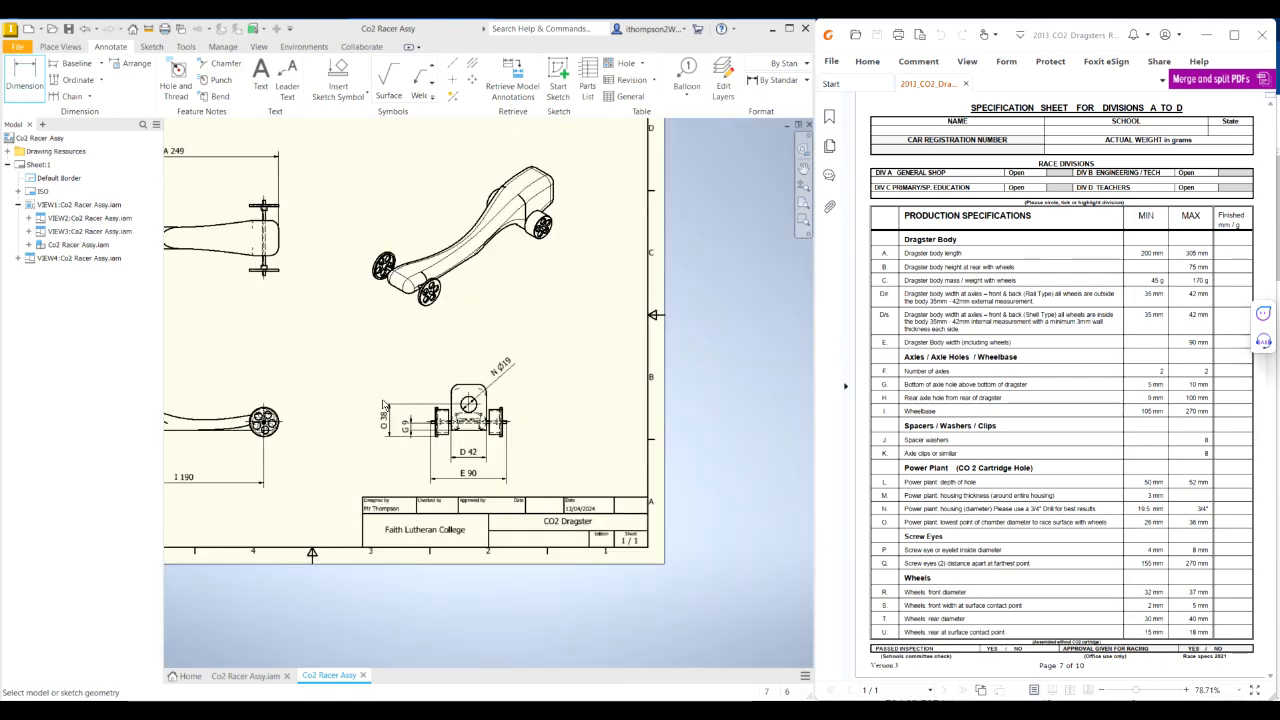
scroll(650, 417, "down", 3)
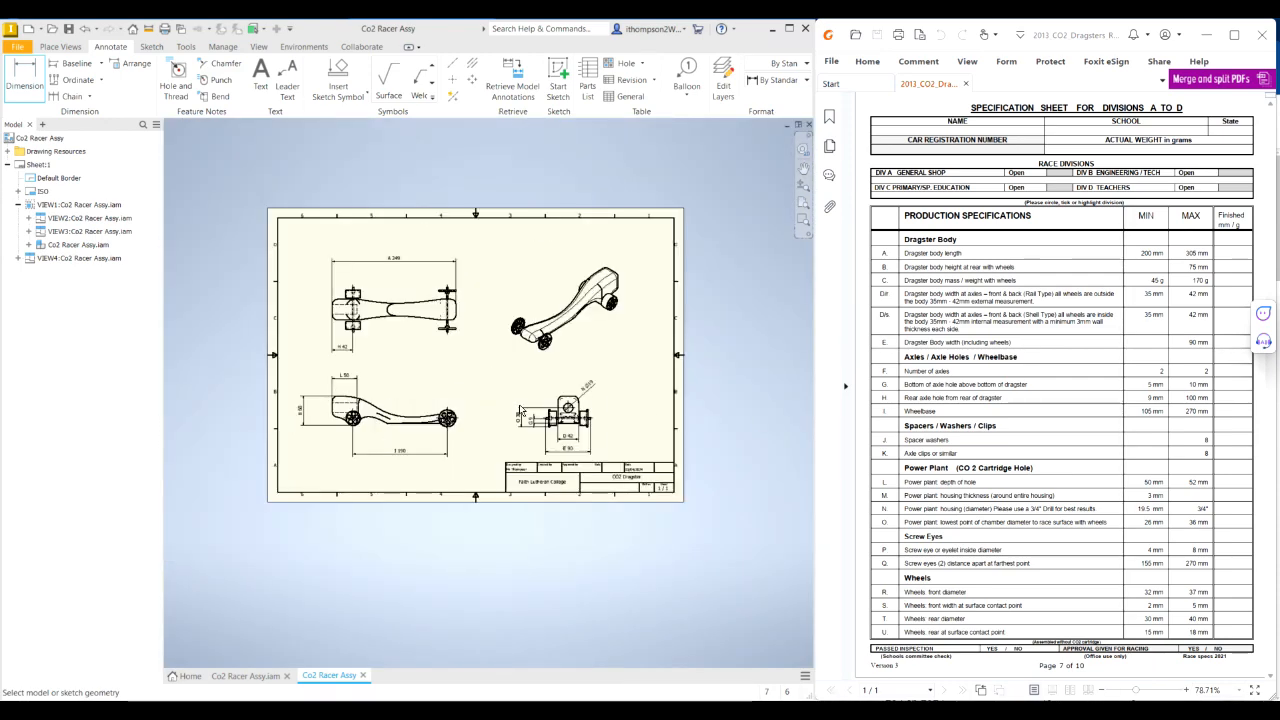
scroll(451, 375, "up", 3)
scroll(455, 362, "down", 2)
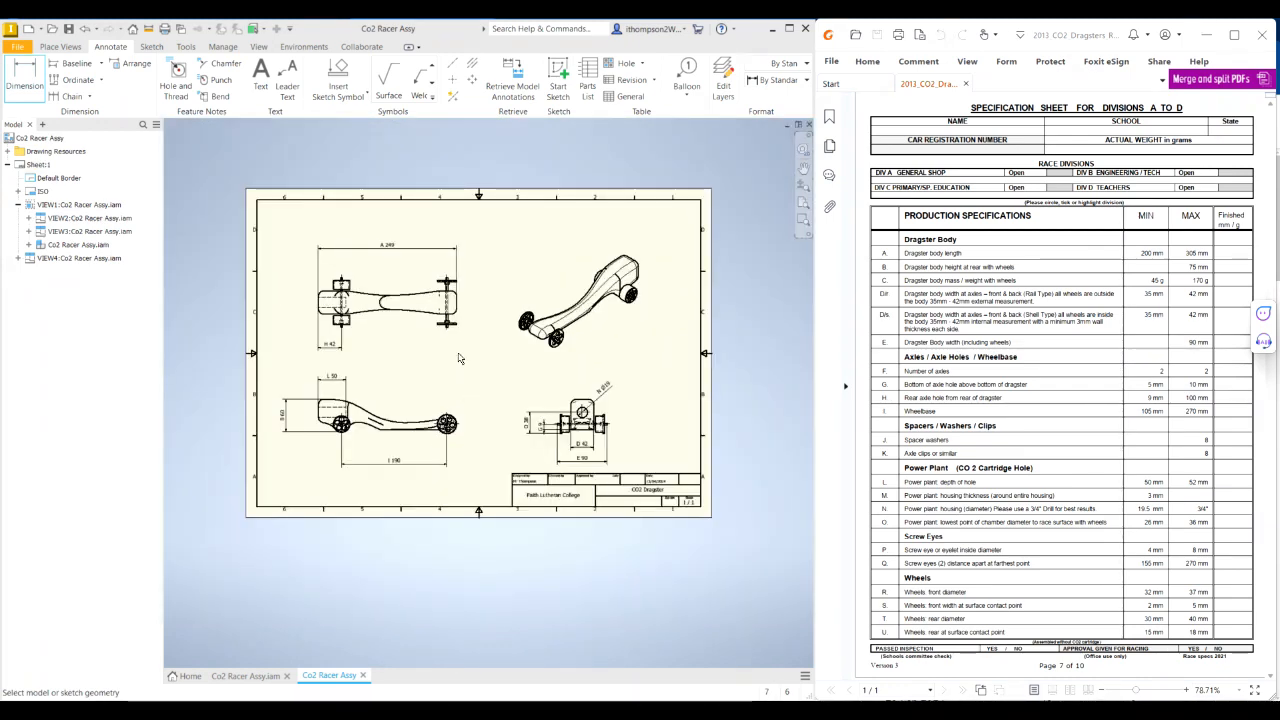
scroll(457, 357, "up", 3)
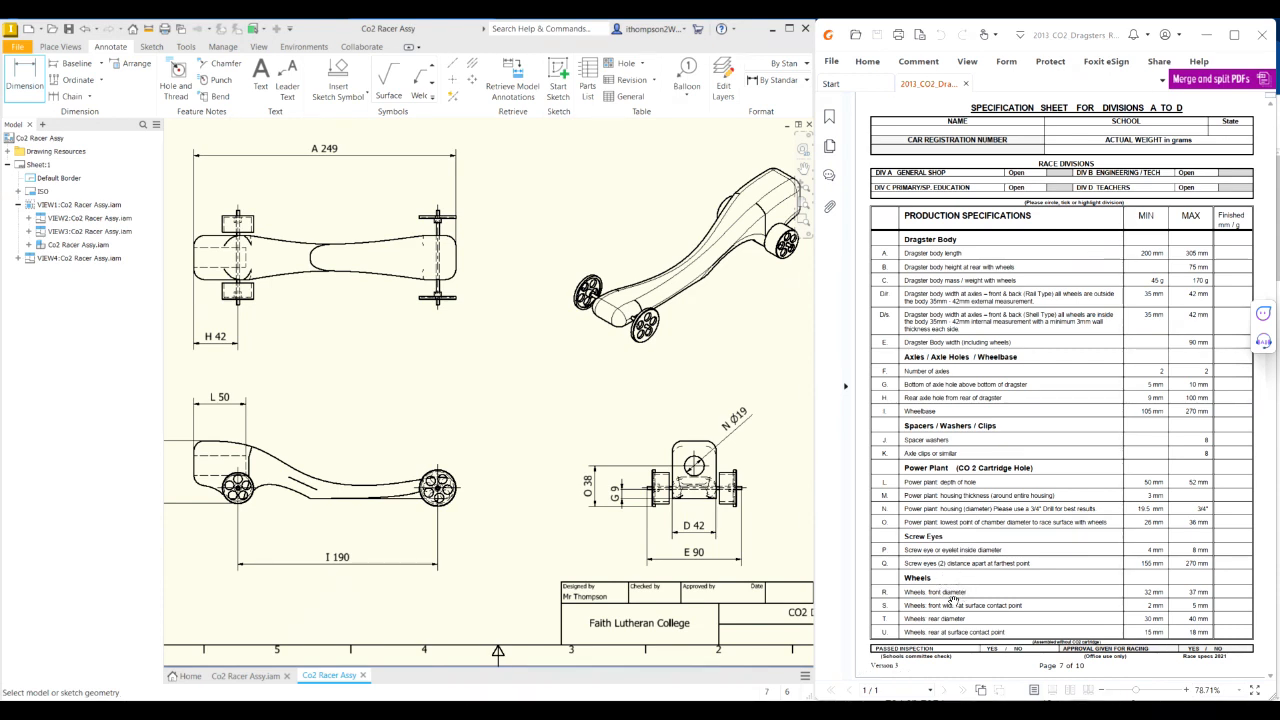
scroll(925, 600, "up", 1)
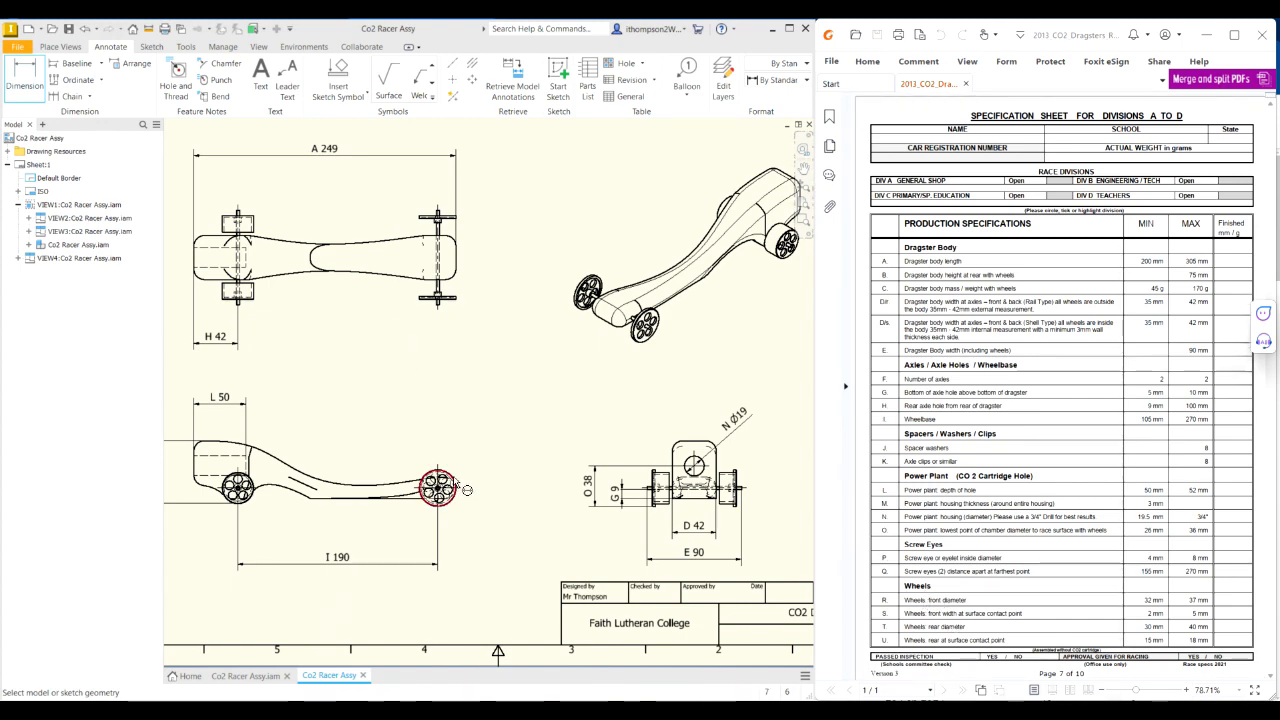
scroll(460, 485, "down", 5)
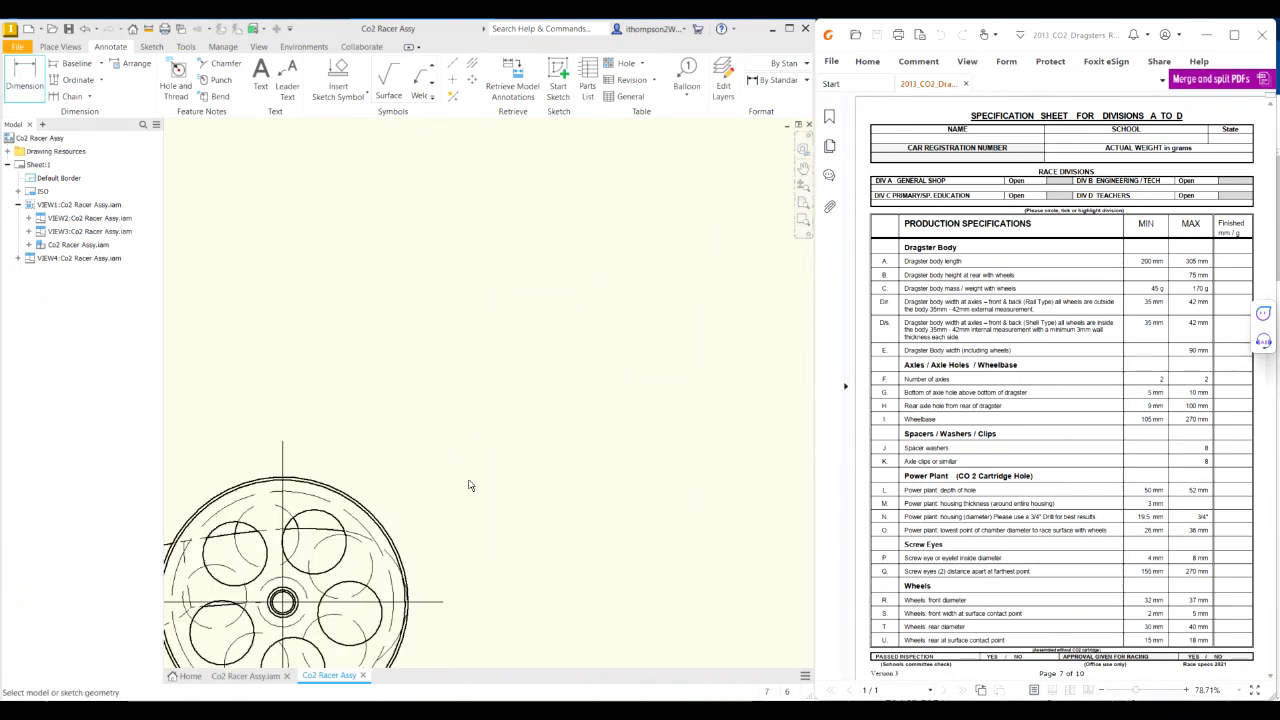
left_click(377, 519)
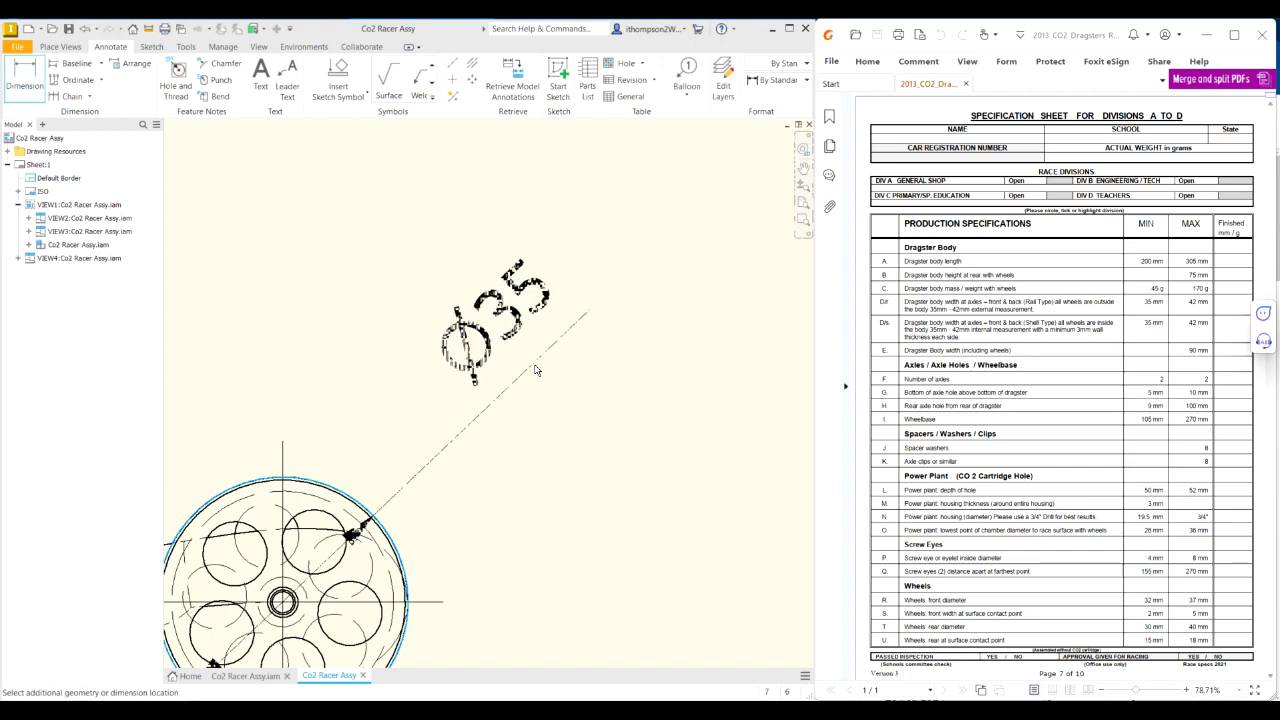
left_click(533, 393)
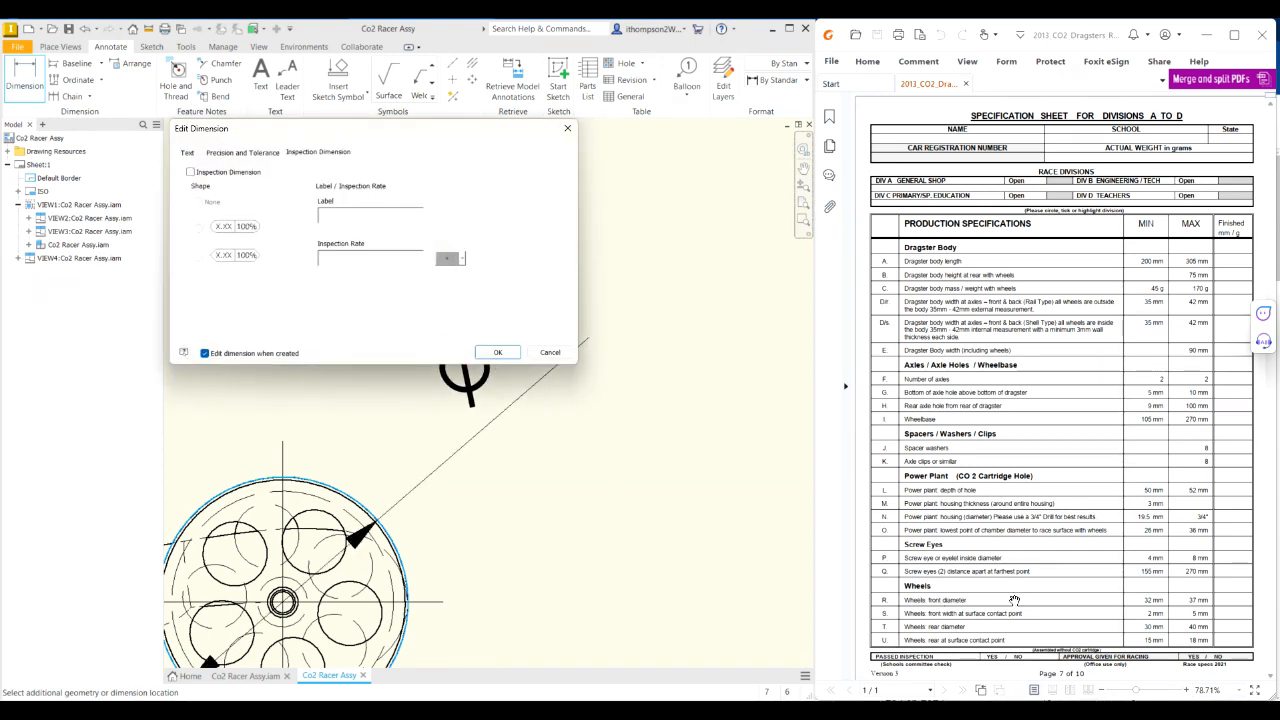
Step: Make the front wheel diameter an inspection dimension labelled R, without a surrounding shape
left_click(190, 172)
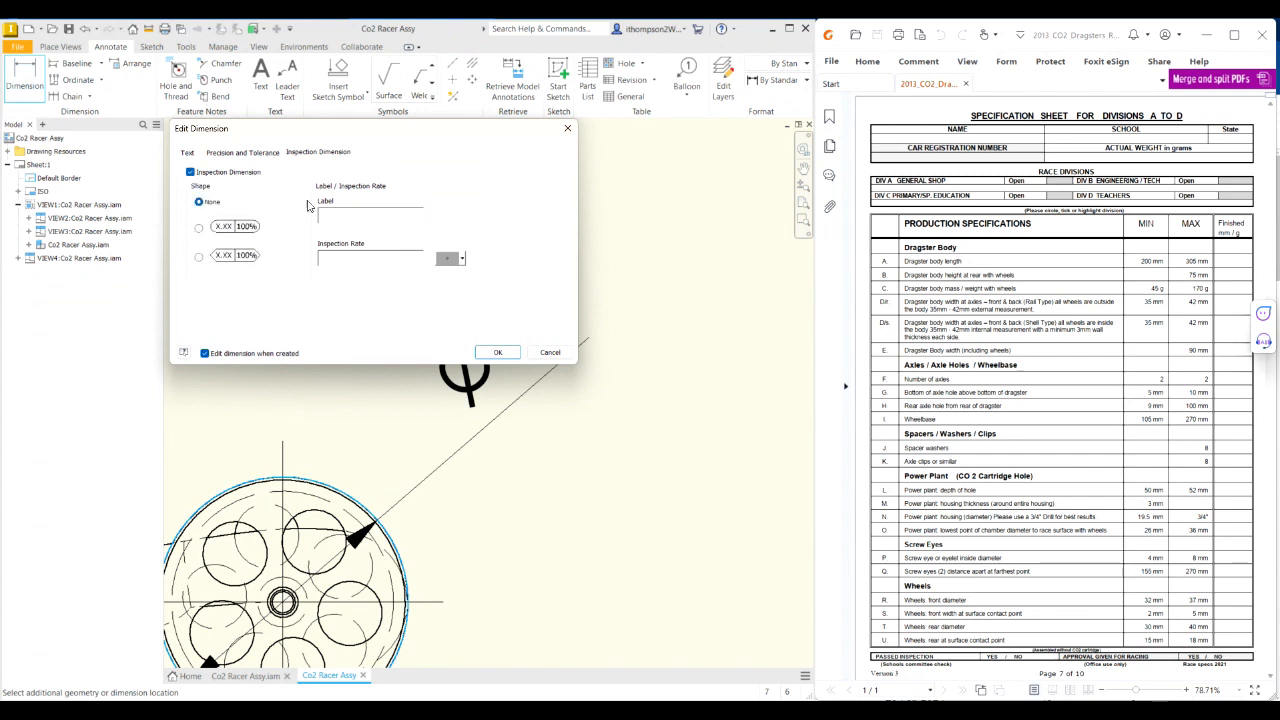
type("R")
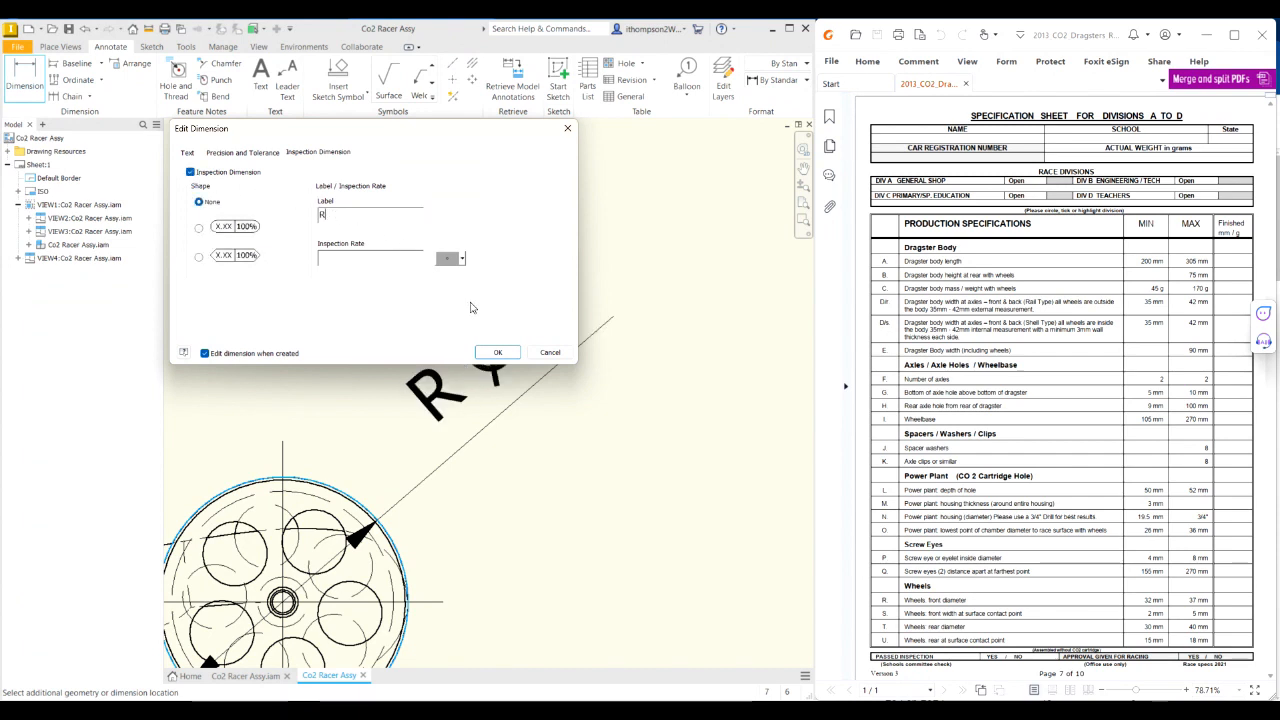
left_click(496, 351)
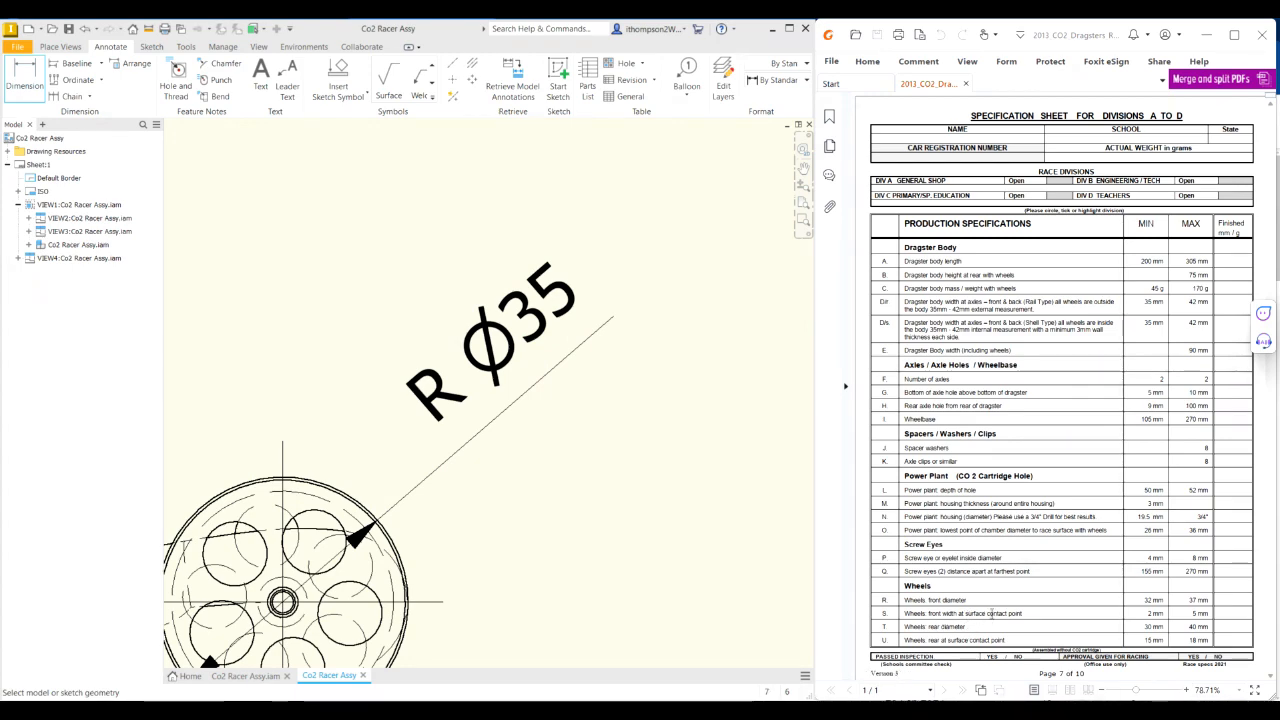
Step: Dimension the lower front wheel's width in the top view, placed right of the wheel, as an inspection dimension labelled S without a shape
scroll(378, 560, "down", 5)
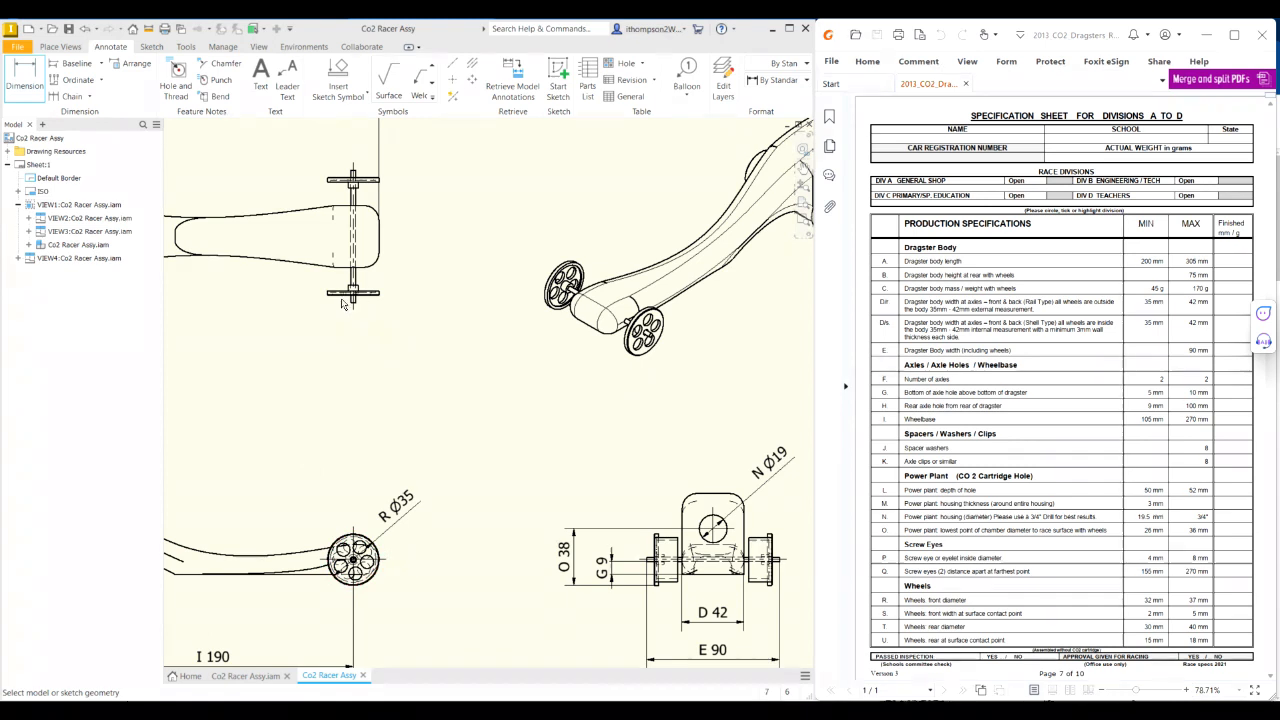
scroll(375, 301, "up", 3)
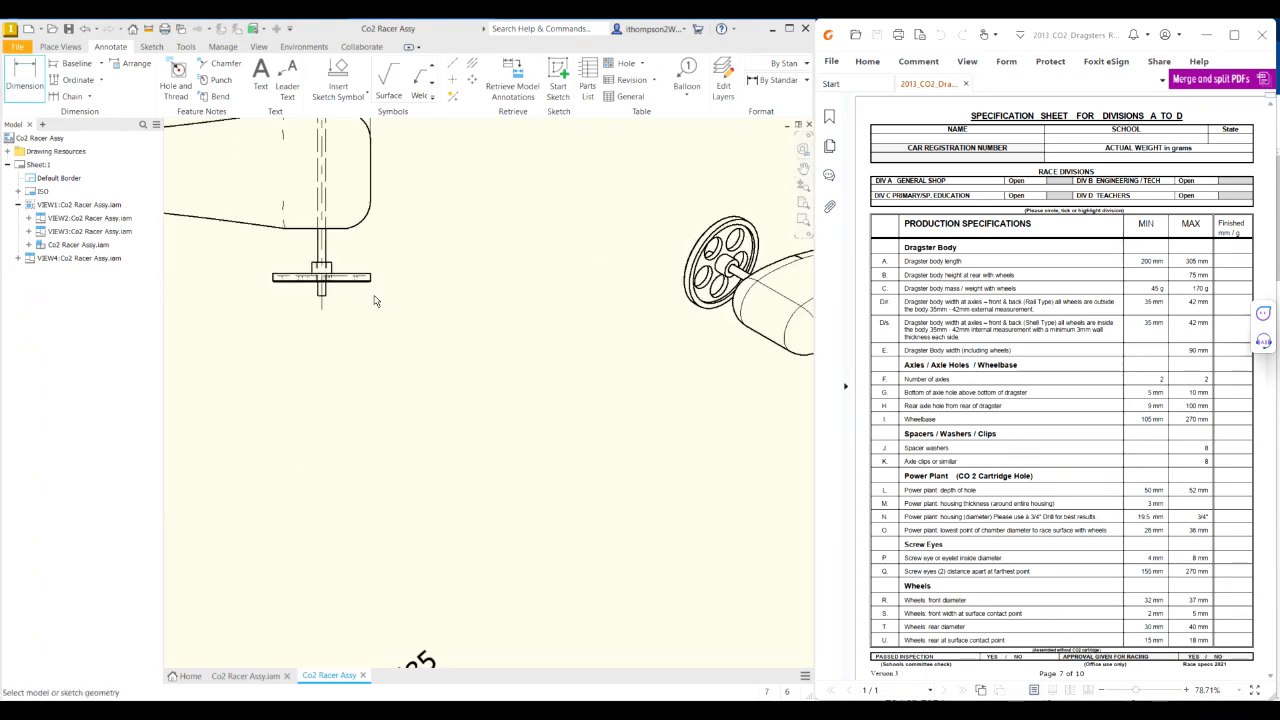
scroll(375, 301, "up", 3)
left_click(349, 219)
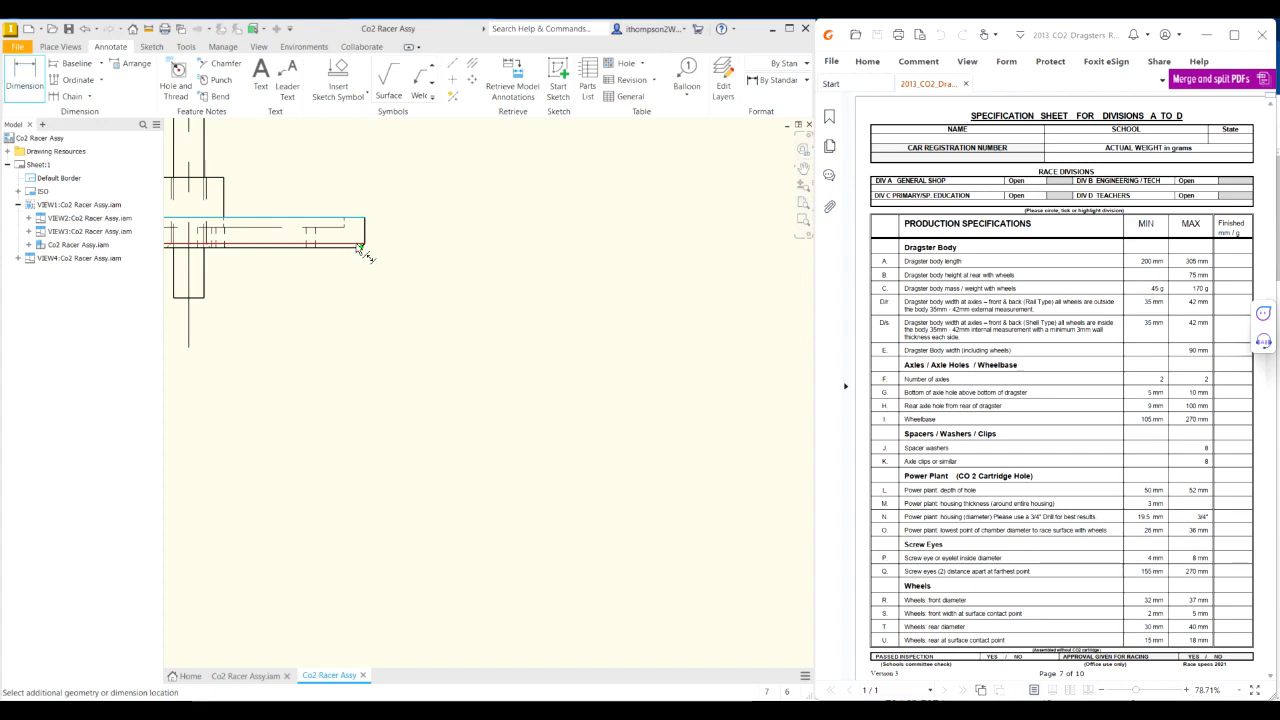
mouse_move(374, 266)
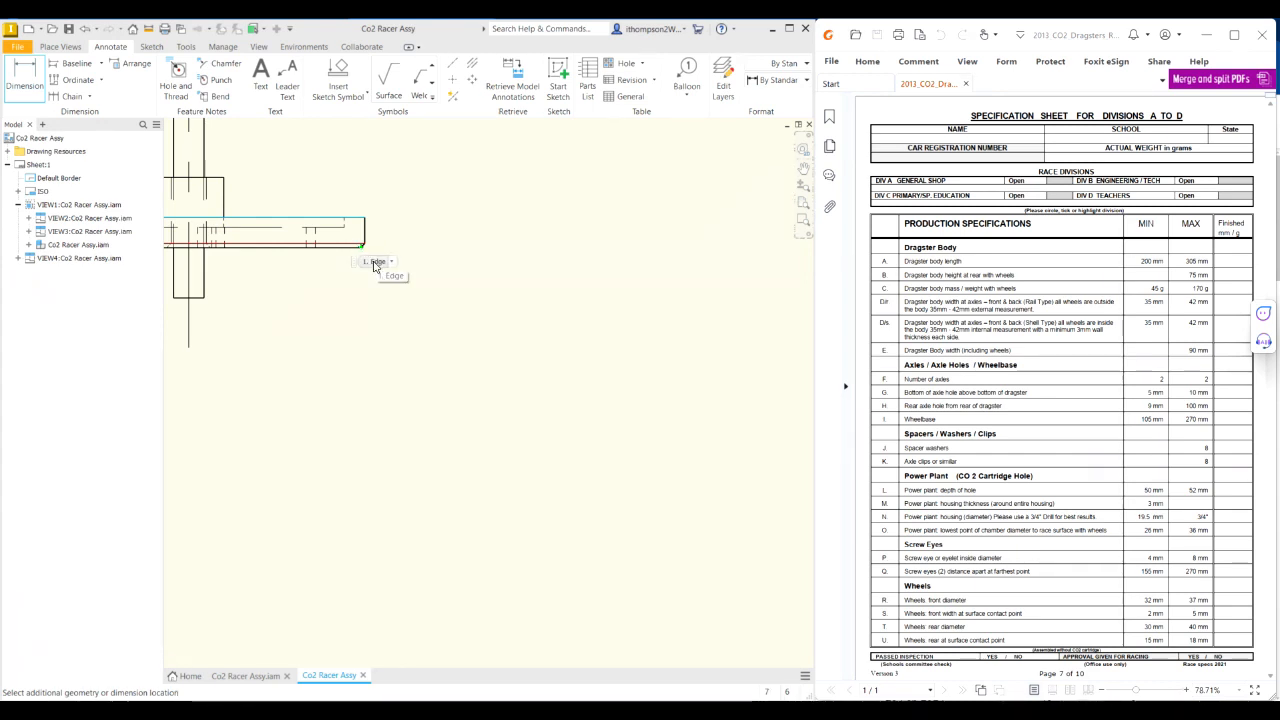
left_click(349, 250)
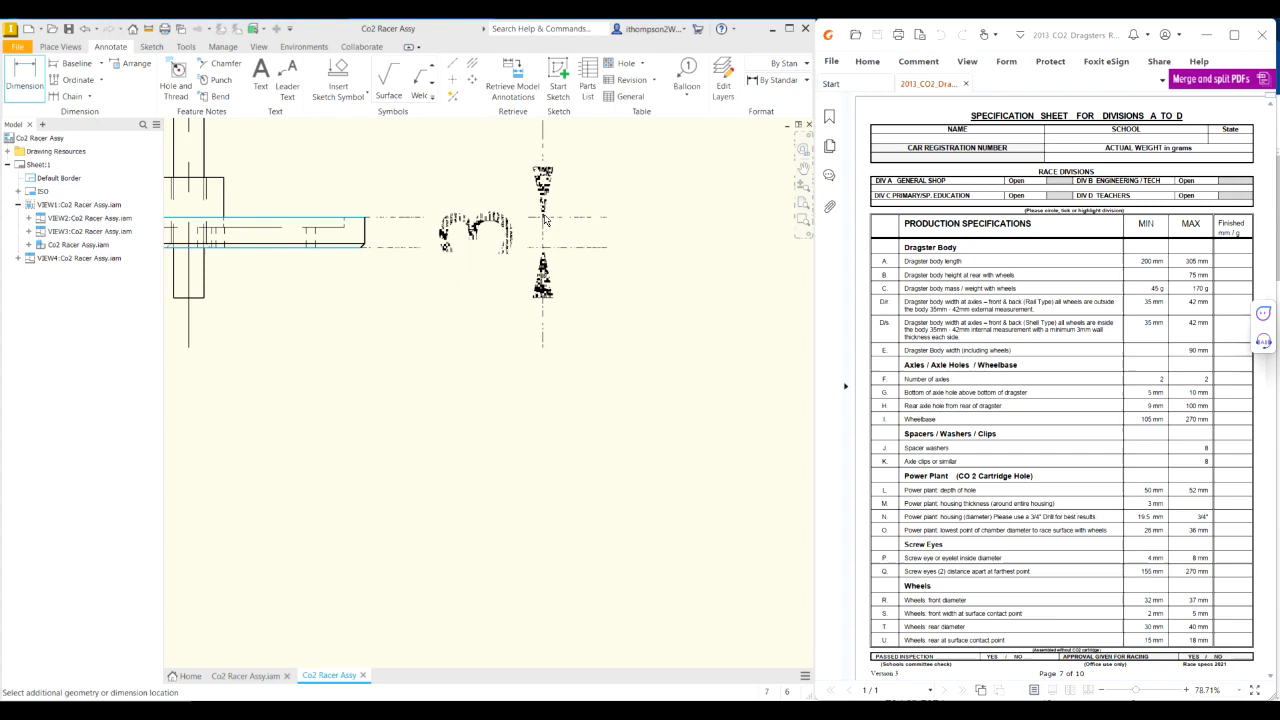
left_click(520, 261)
left_click(190, 172)
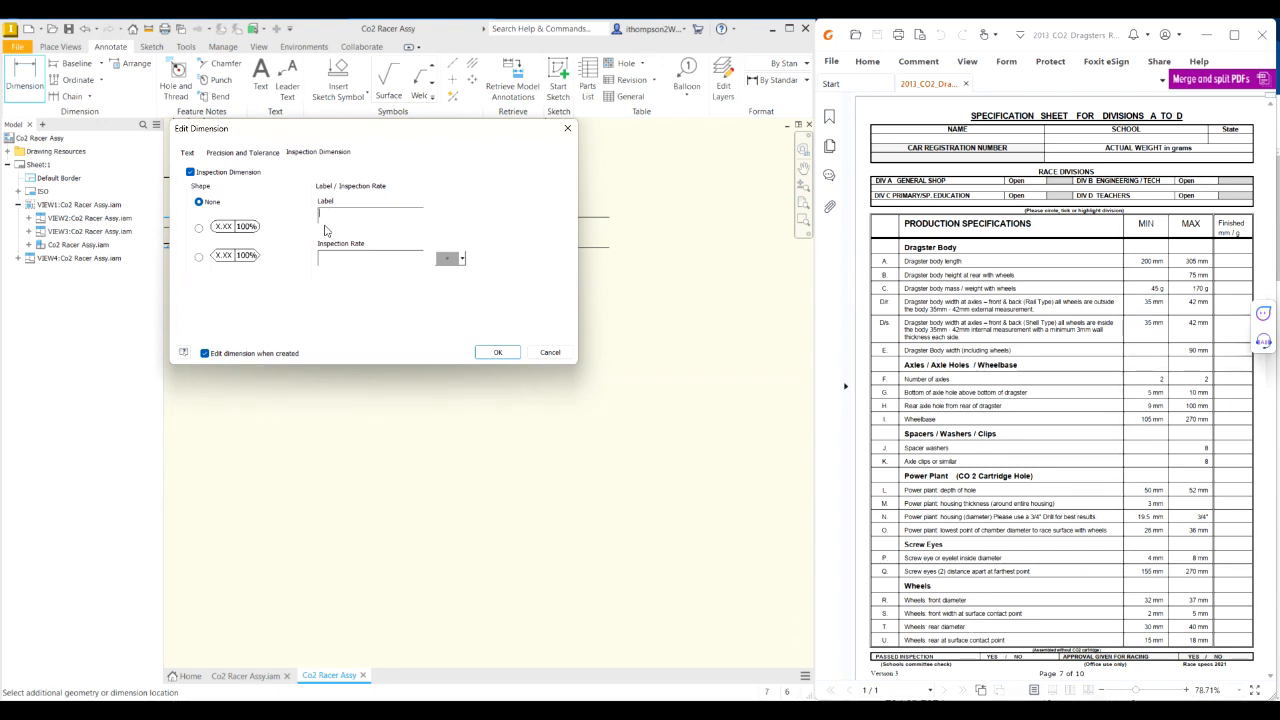
left_click(495, 352)
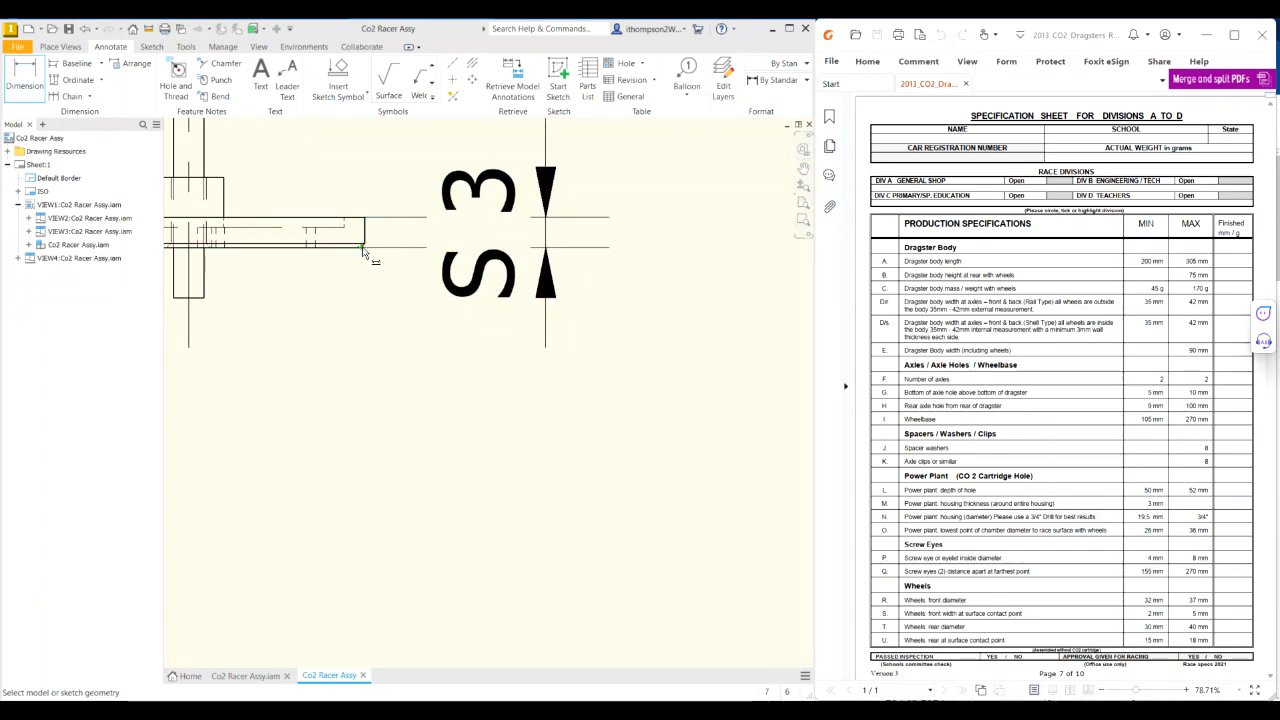
Step: Dimension the rear wheel's outer diameter in the side view, placing the text below and to the left of the wheel
scroll(371, 331, "down", 3)
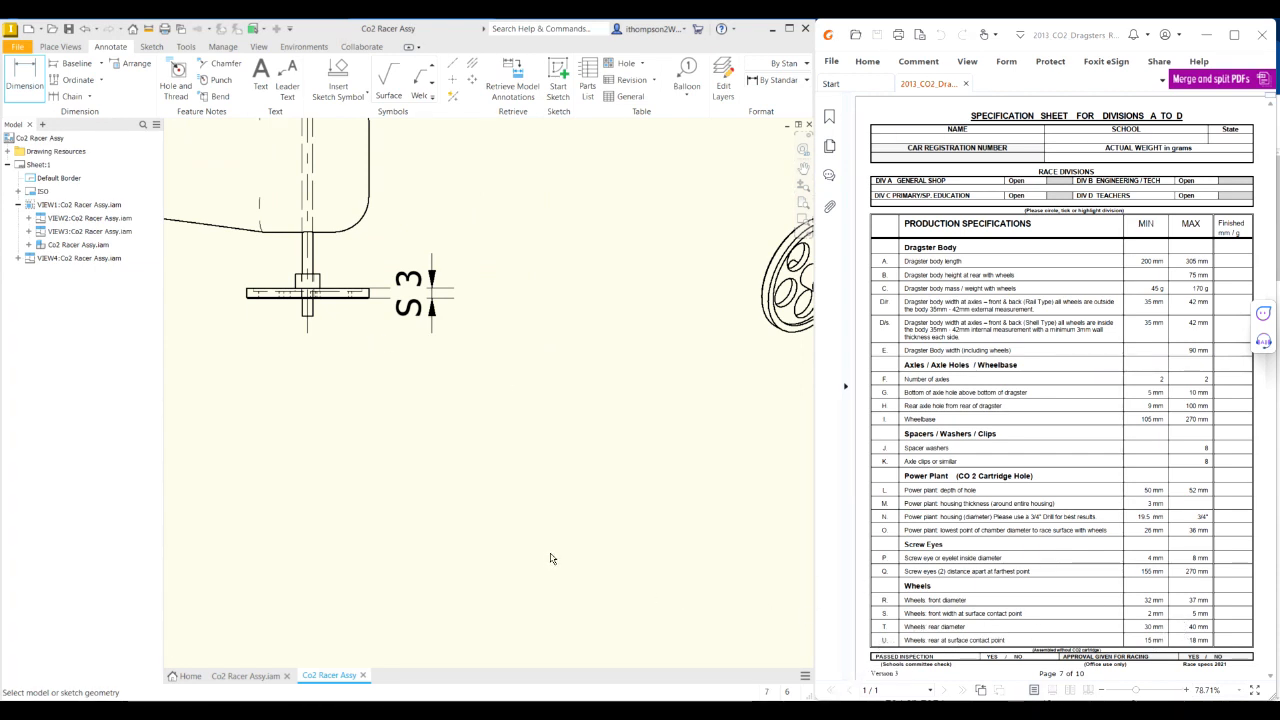
scroll(550, 558, "down", 10)
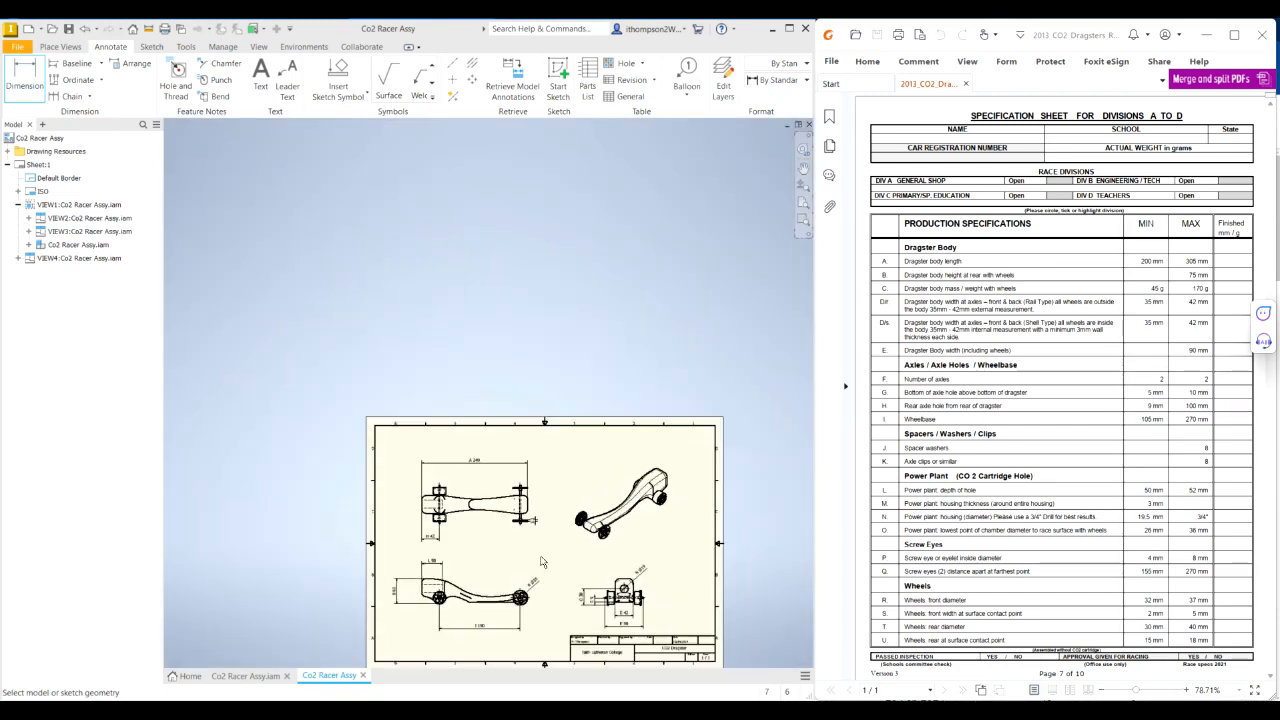
scroll(411, 544, "up", 5)
scroll(423, 523, "down", 1)
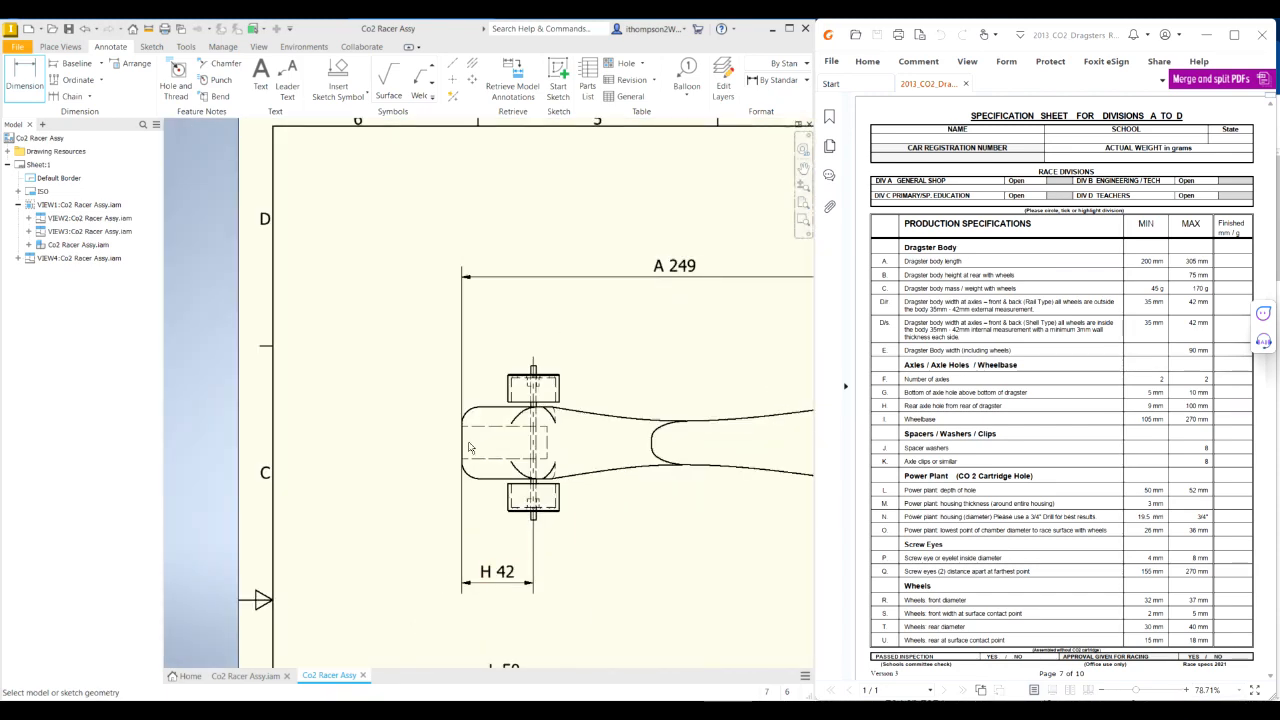
scroll(529, 336, "down", 3)
scroll(479, 571, "up", 4)
scroll(540, 460, "down", 1)
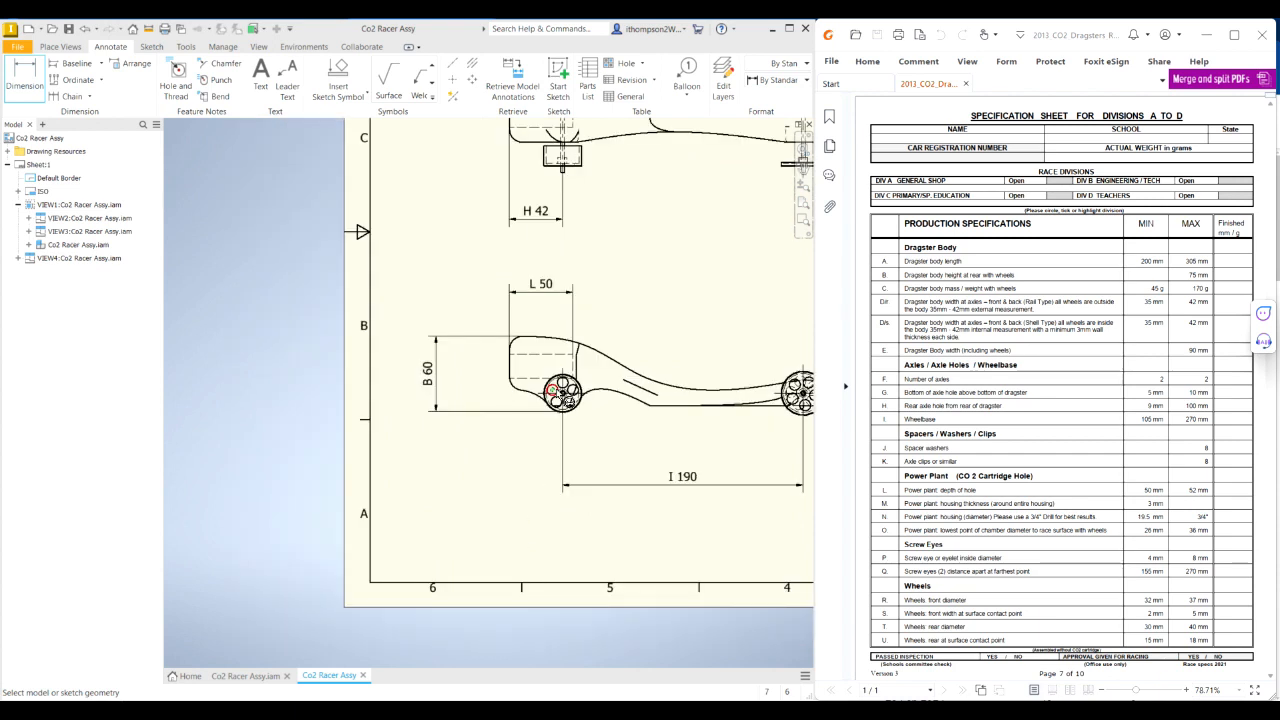
scroll(588, 396, "up", 4)
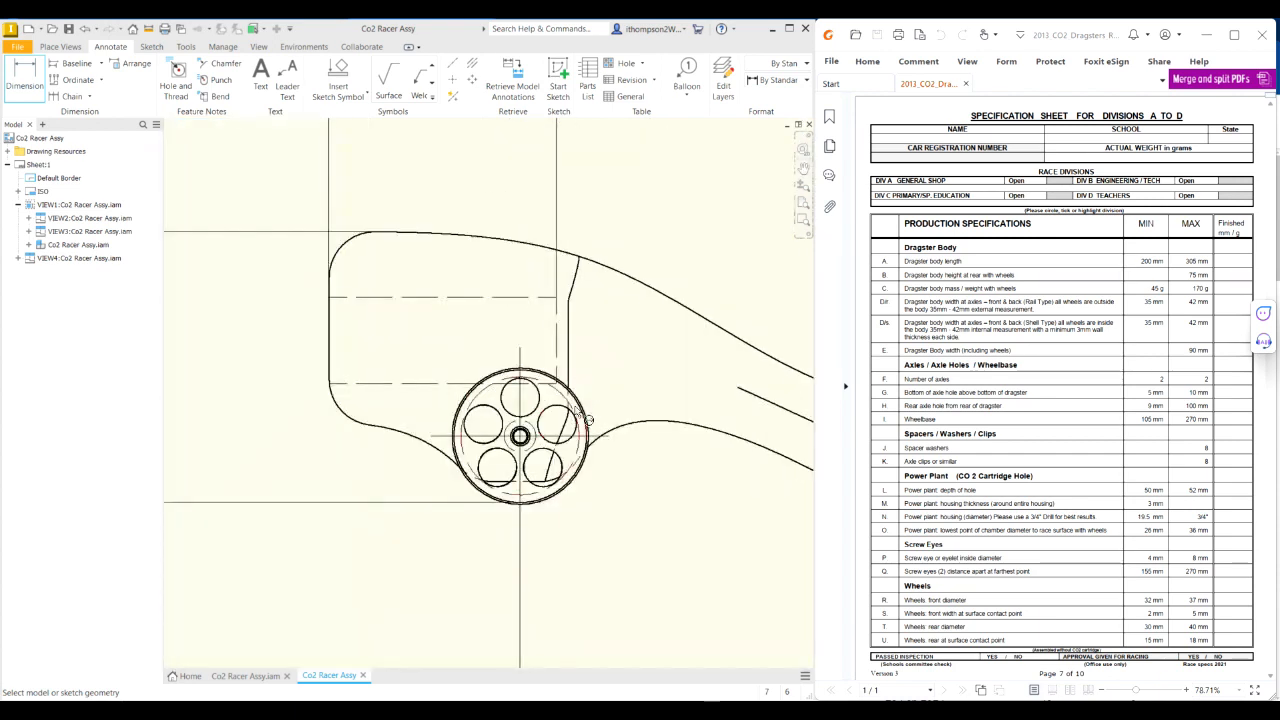
scroll(470, 490, "up", 5)
left_click(480, 488)
scroll(378, 602, "down", 6)
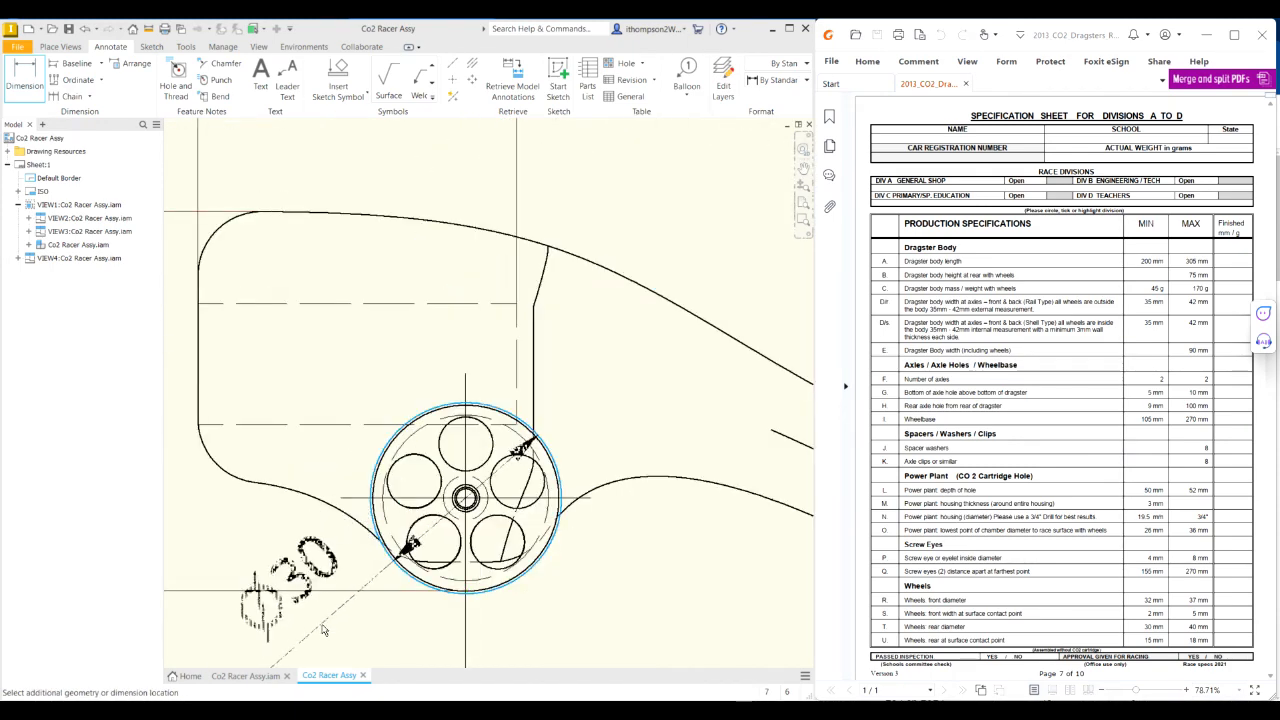
scroll(318, 611, "down", 3)
scroll(400, 500, "down", 3)
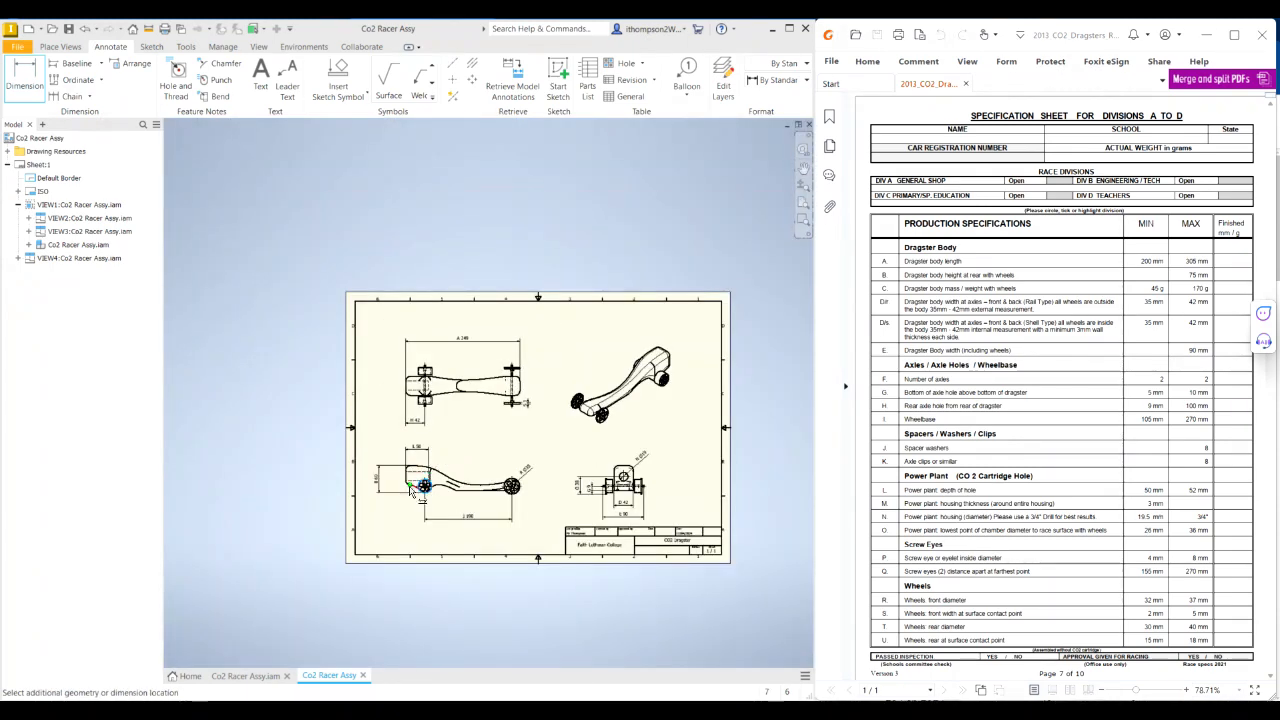
scroll(394, 528, "up", 3)
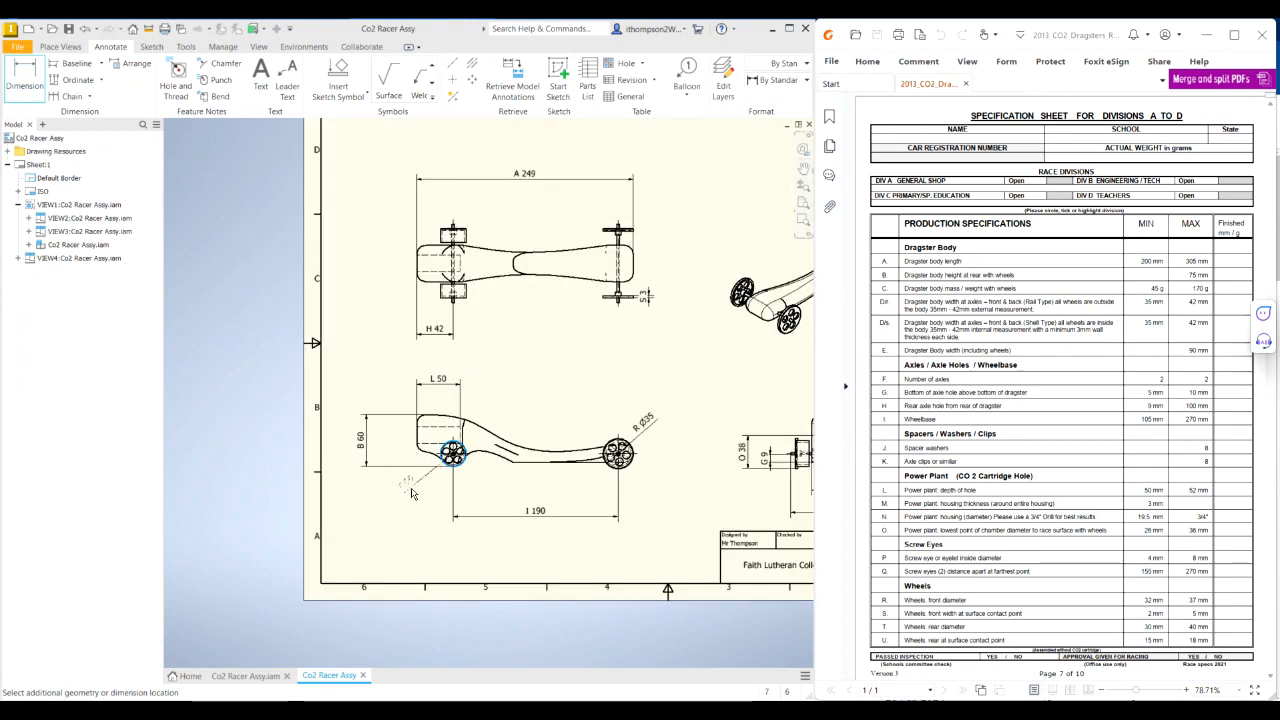
left_click(405, 493)
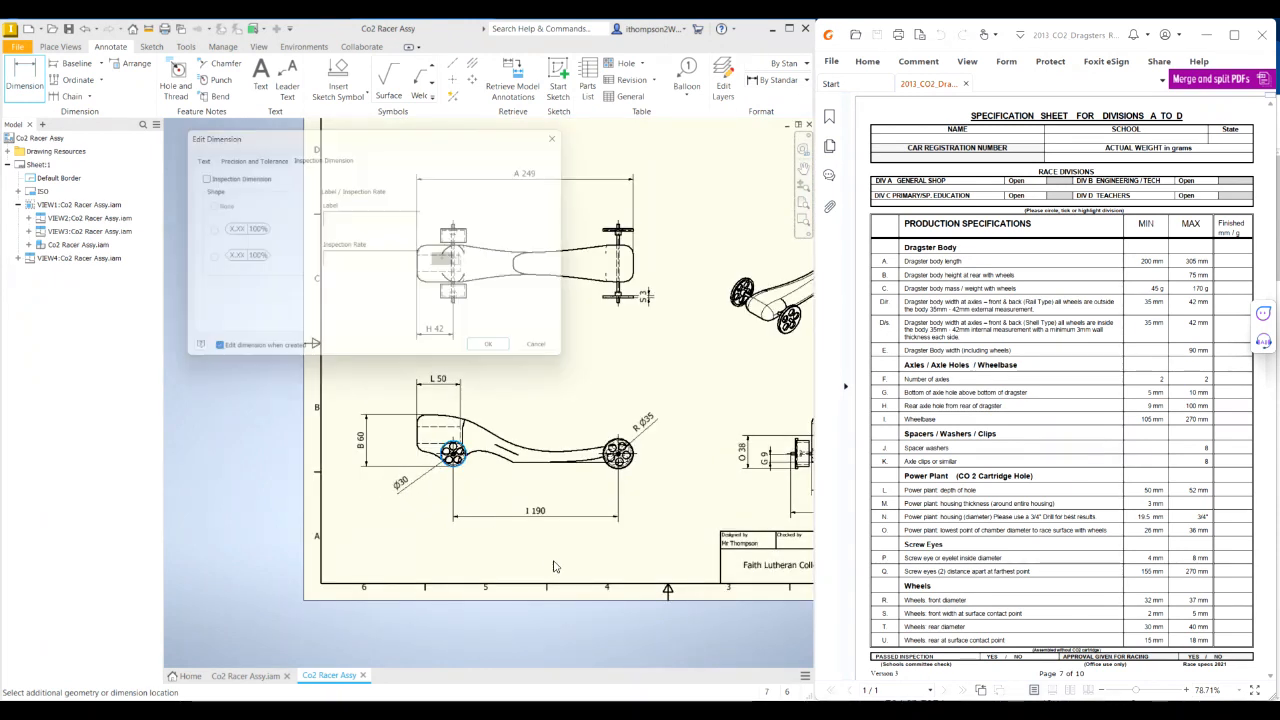
Step: Make the rear wheel diameter an inspection dimension labelled T, without a surrounding shape
left_click(190, 172)
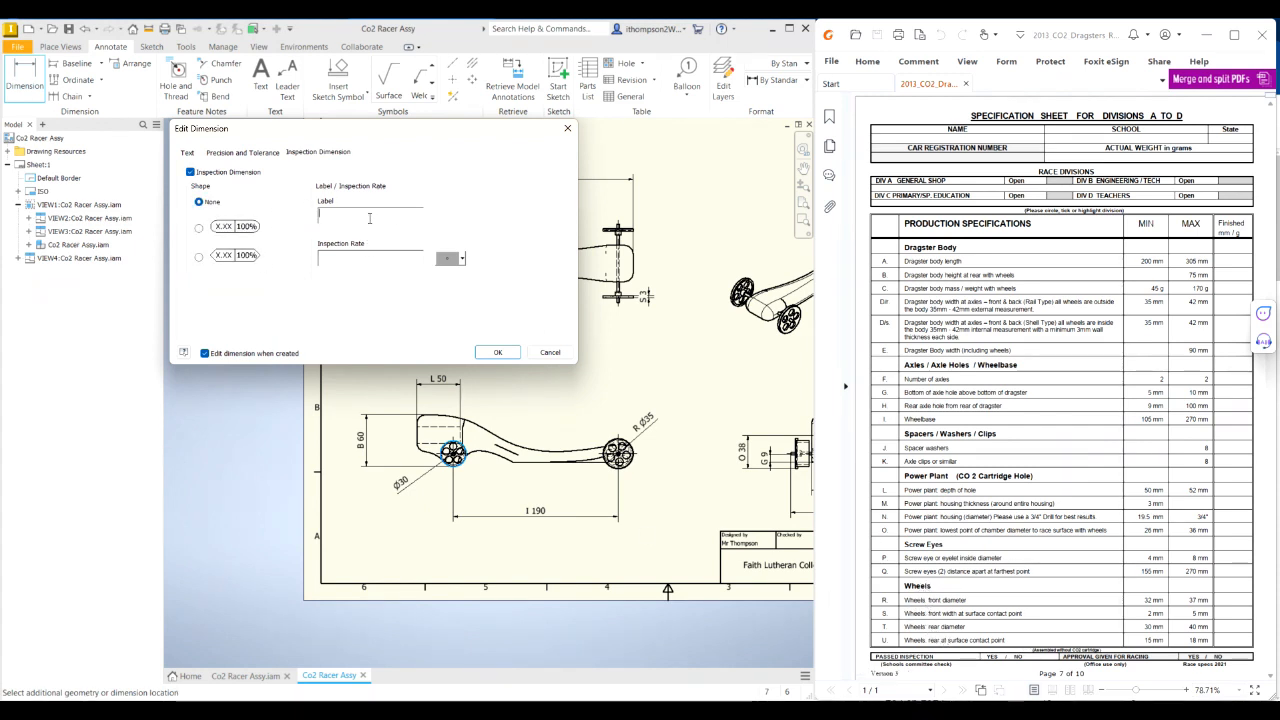
left_click(497, 352)
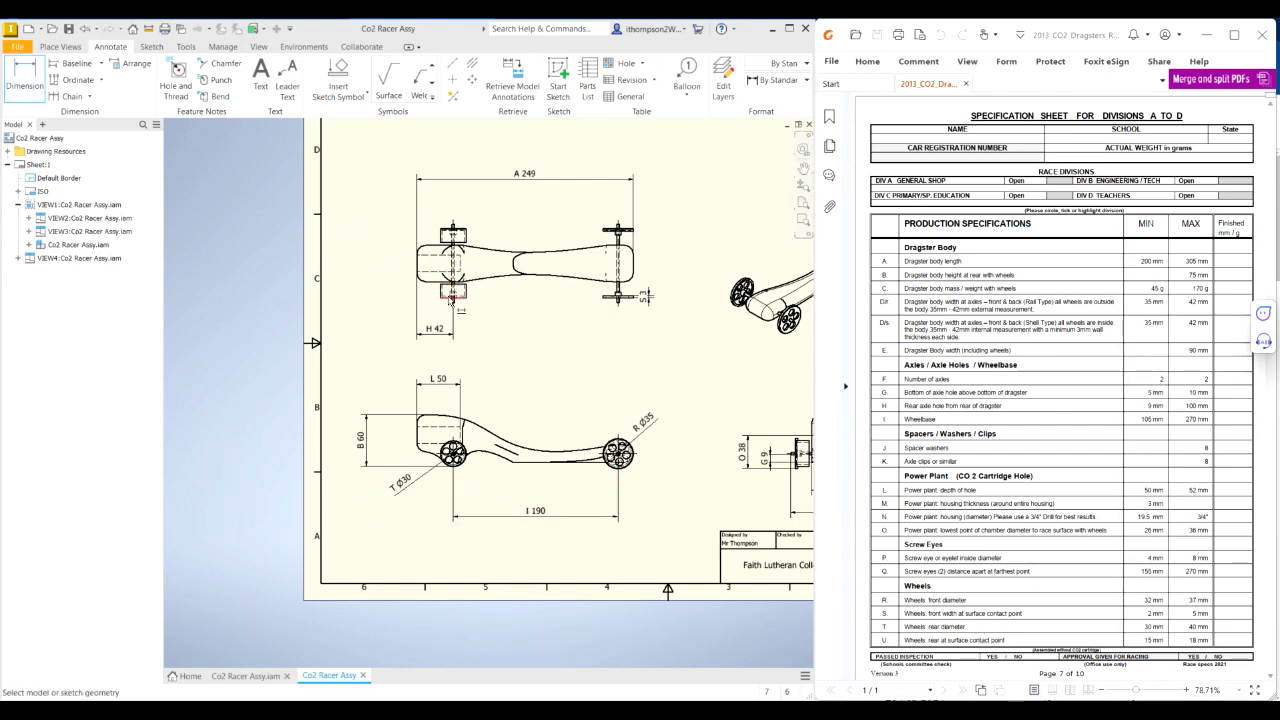
Step: Dimension the lower rear wheel's width in the top view, placing it left of the body without an inspection label
scroll(452, 300, "up", 10)
left_click(432, 216)
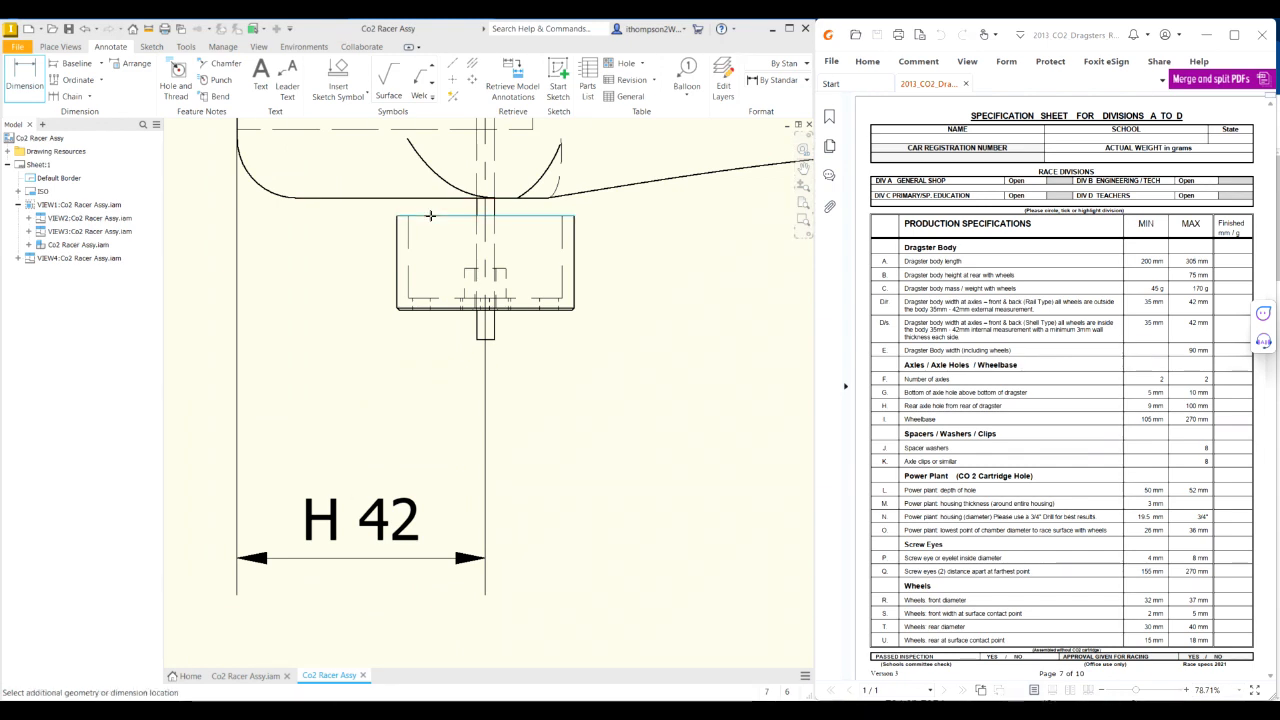
scroll(433, 316, "up", 3)
left_click(431, 315)
scroll(431, 314, "down", 3)
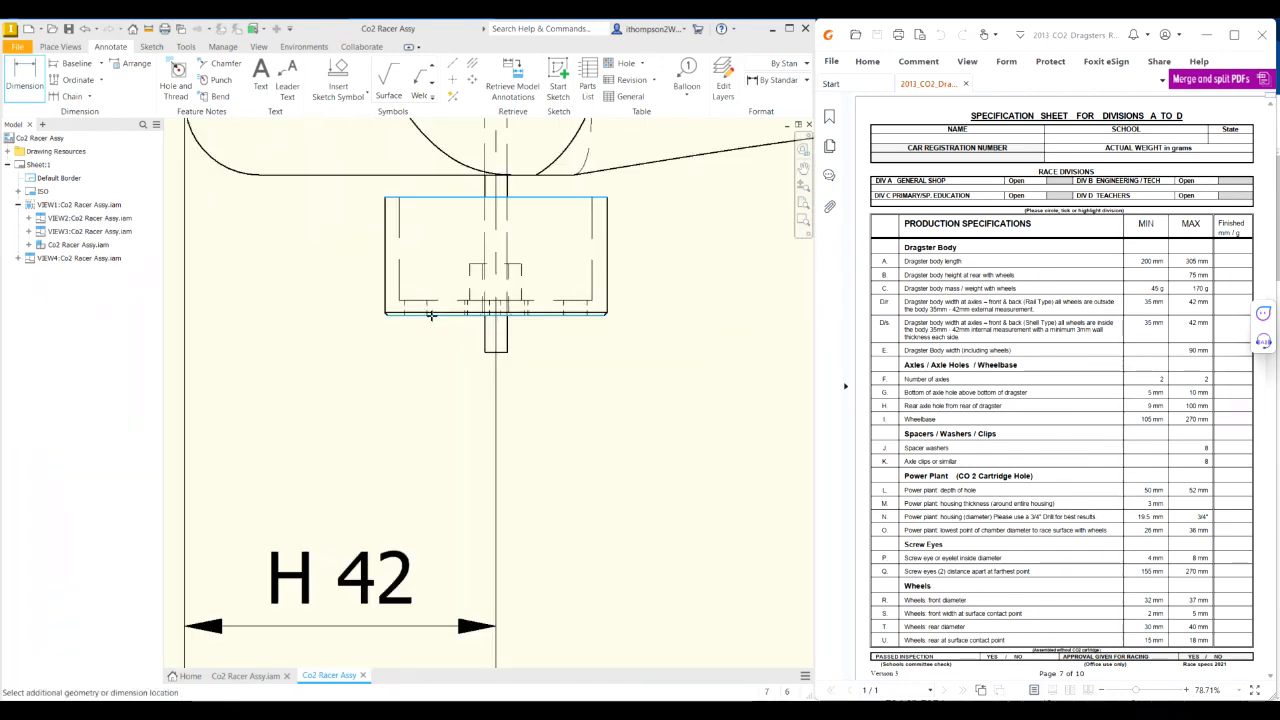
scroll(431, 315, "down", 5)
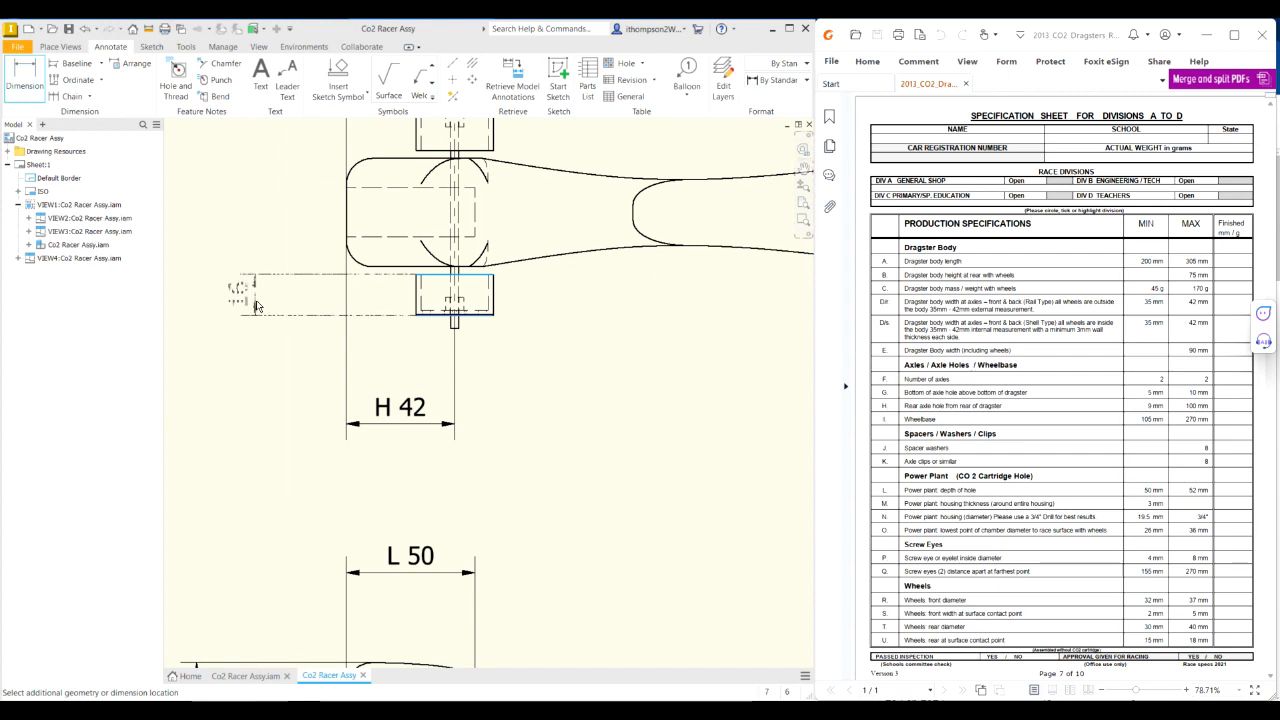
left_click(256, 307)
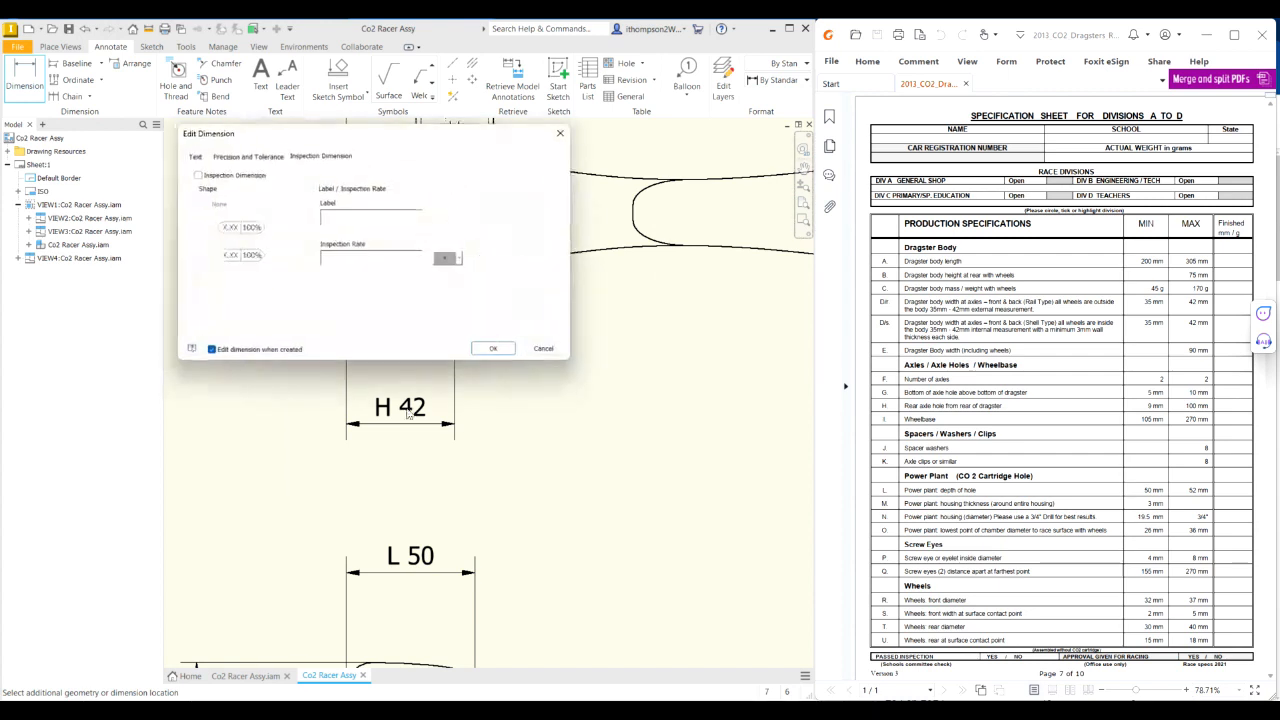
left_click(499, 354)
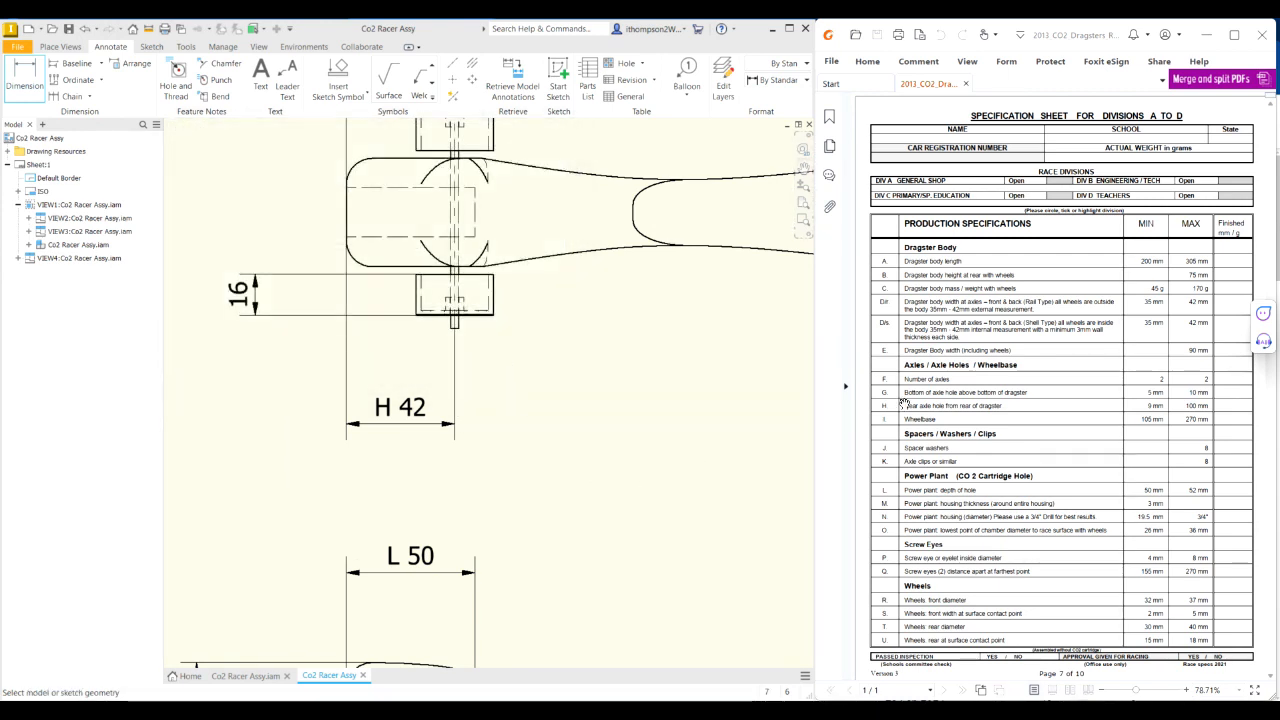
Step: Save the drawing in the CO2 Racer folder as "Co2 Racer Dimensioned Drawing.idw", keeping the Inventor Drawing Files type
key("Home")
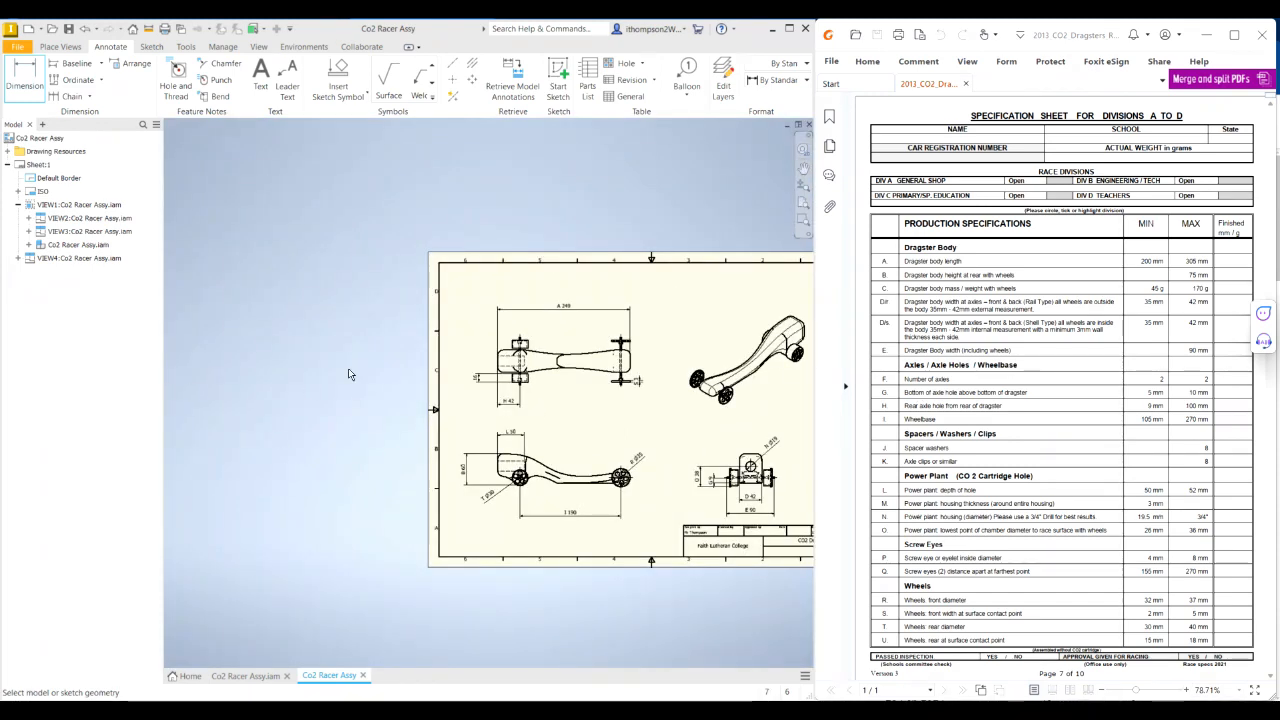
scroll(309, 391, "down", 1)
scroll(497, 406, "up", 5)
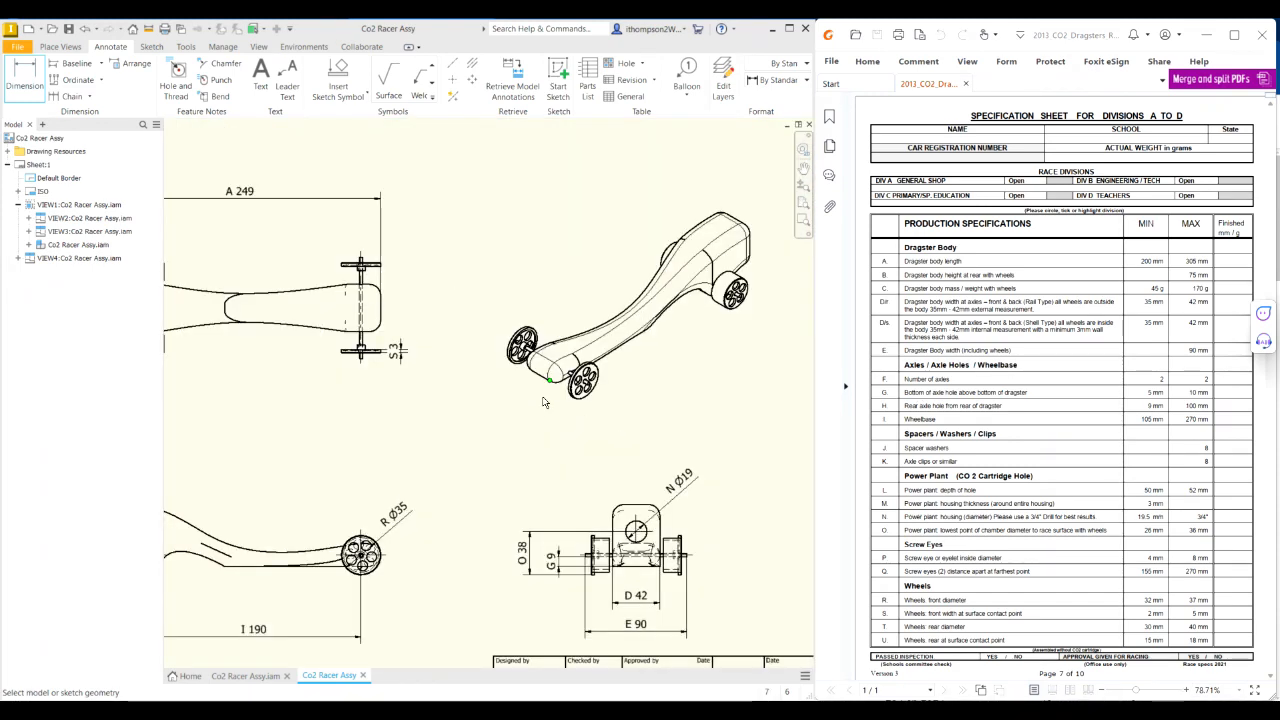
key("Home")
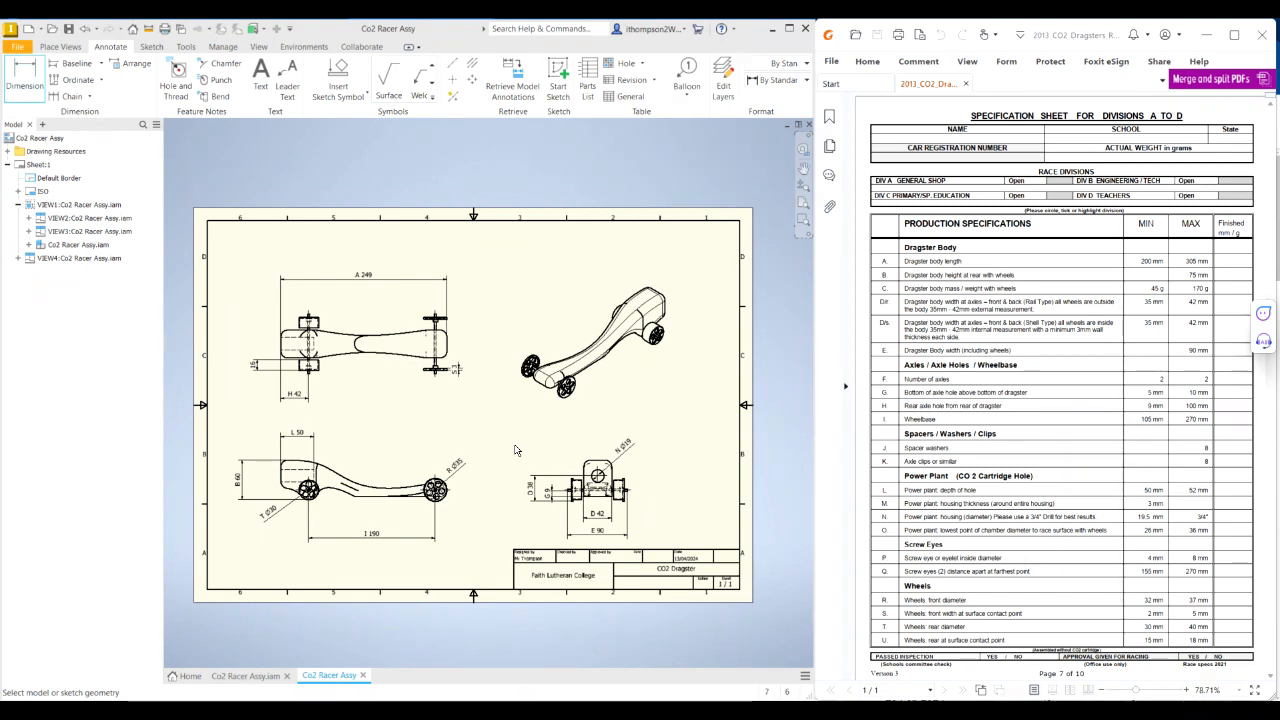
left_click(68, 30)
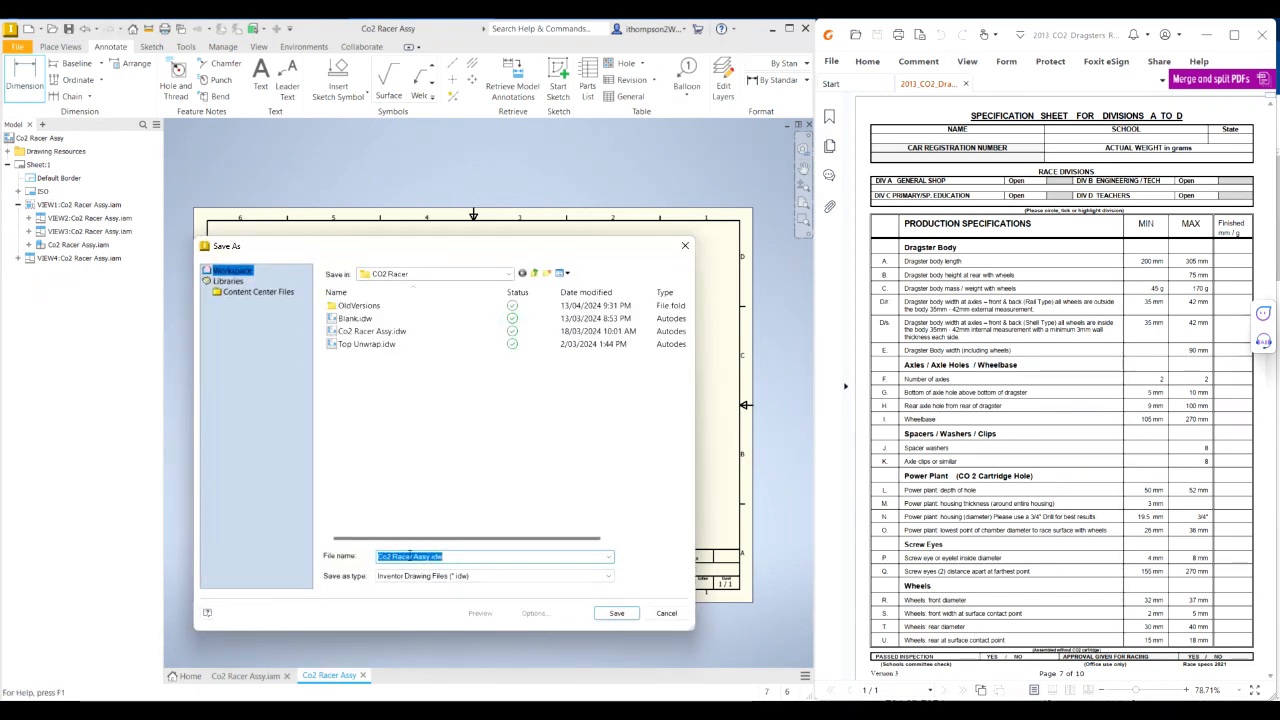
left_click(427, 557)
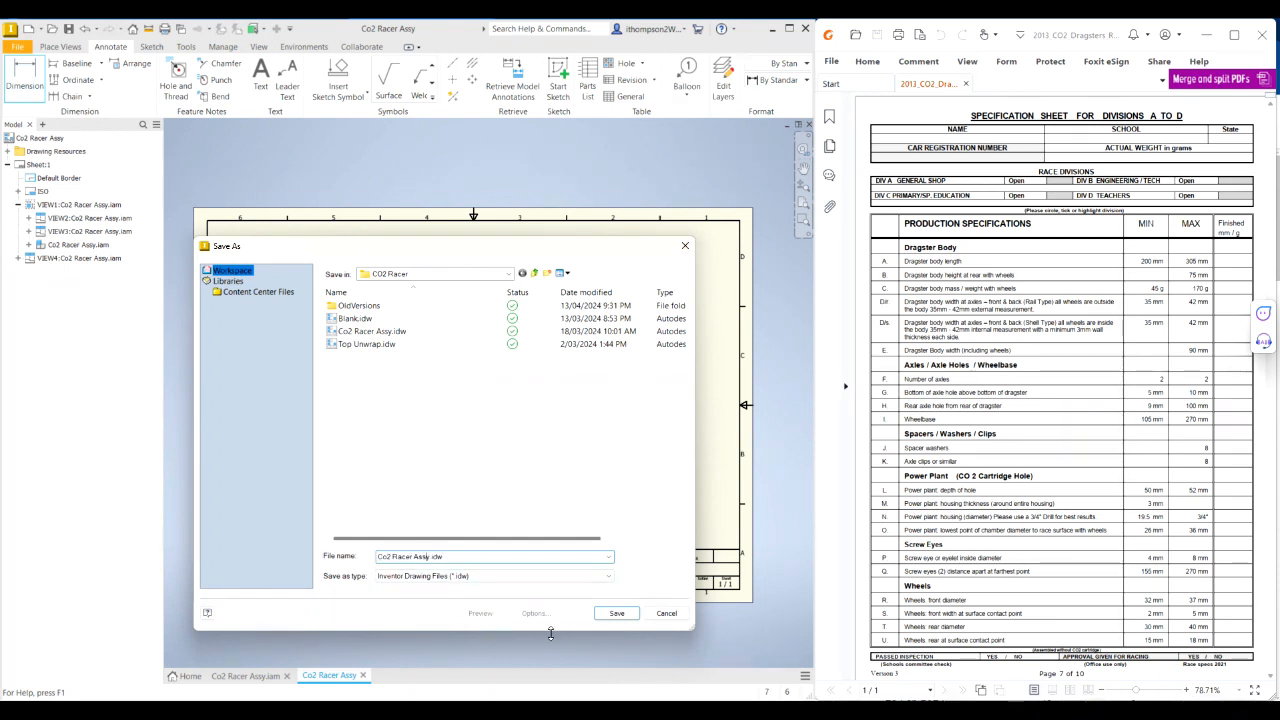
key("BackSpace")
key("BackSpace")
key("BackSpace")
type("Draw")
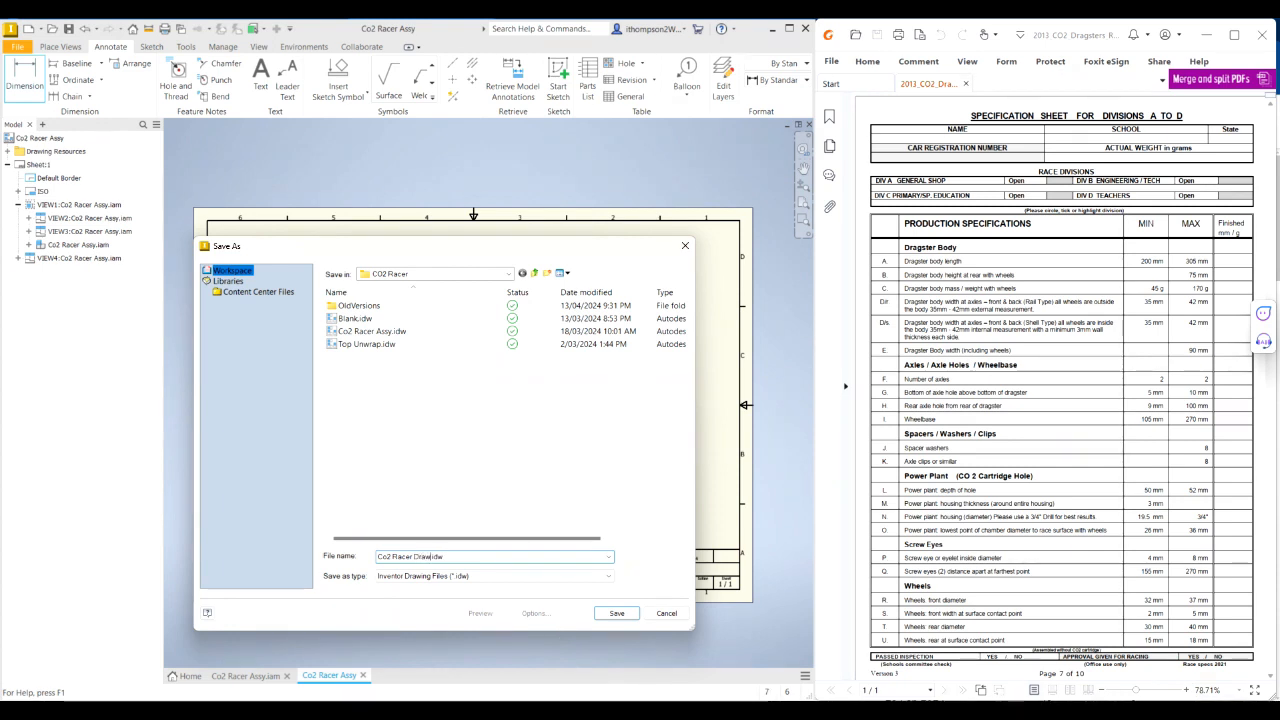
type("ing")
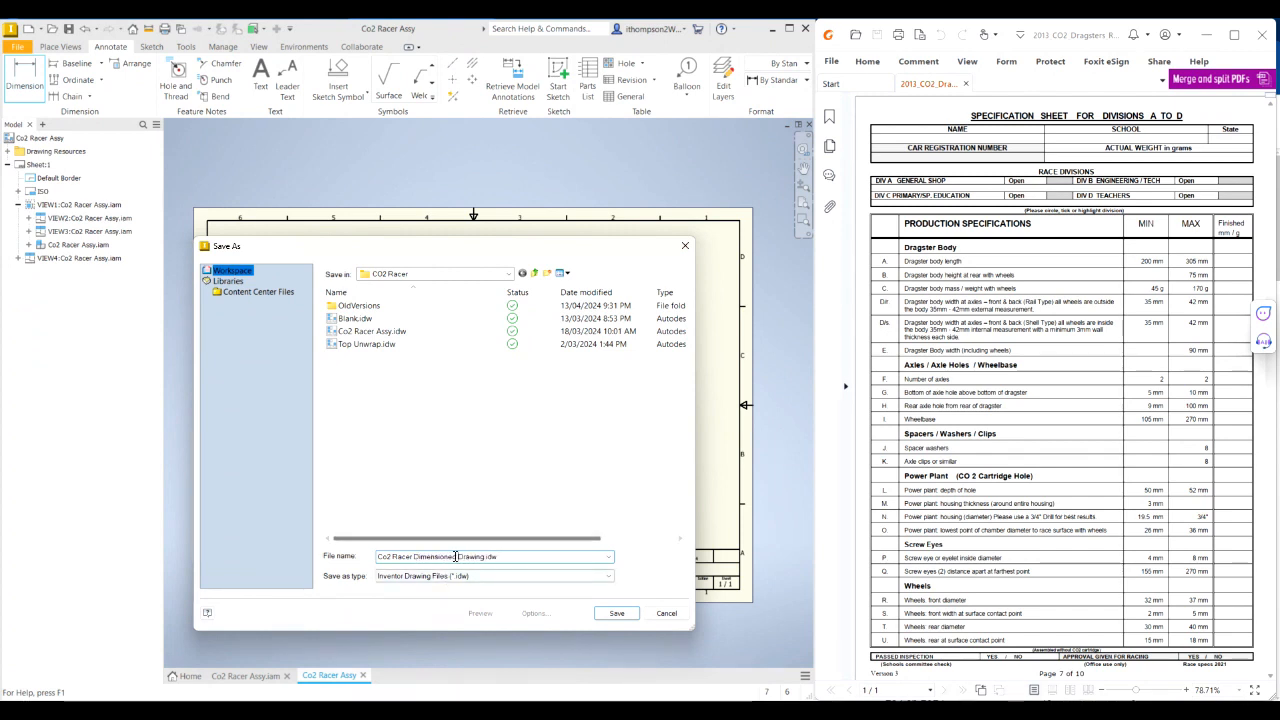
left_click(618, 613)
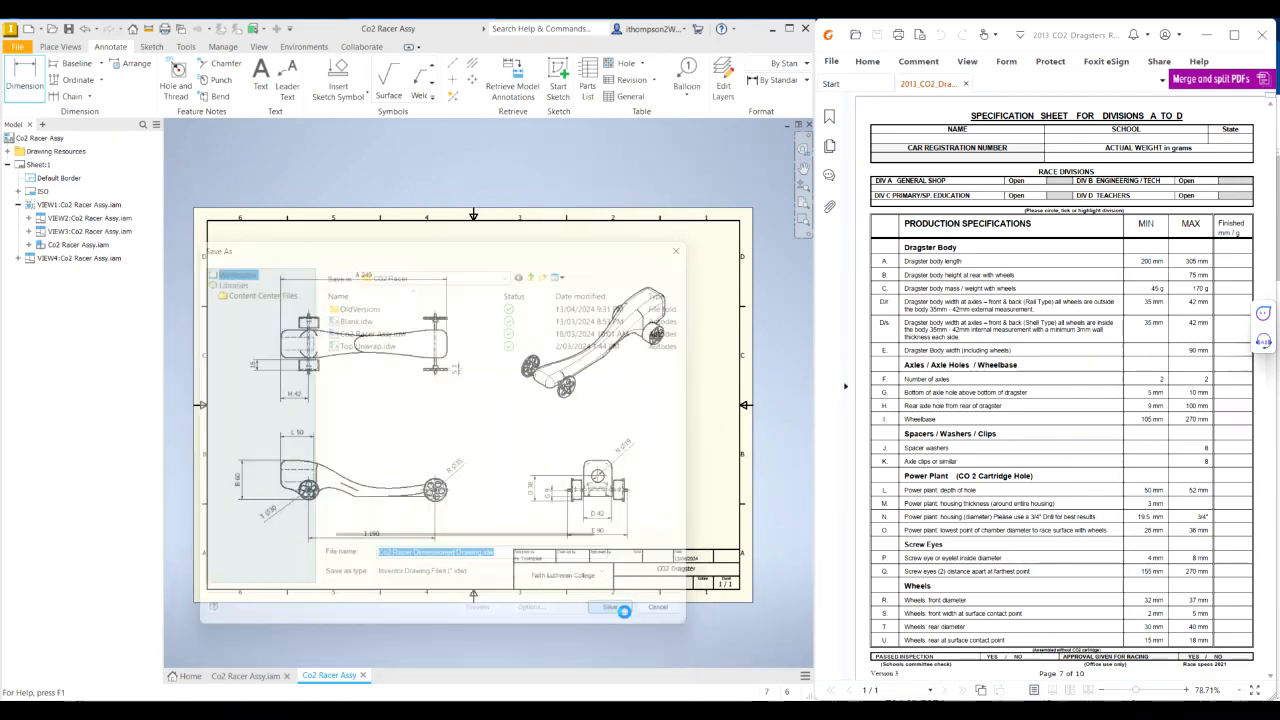